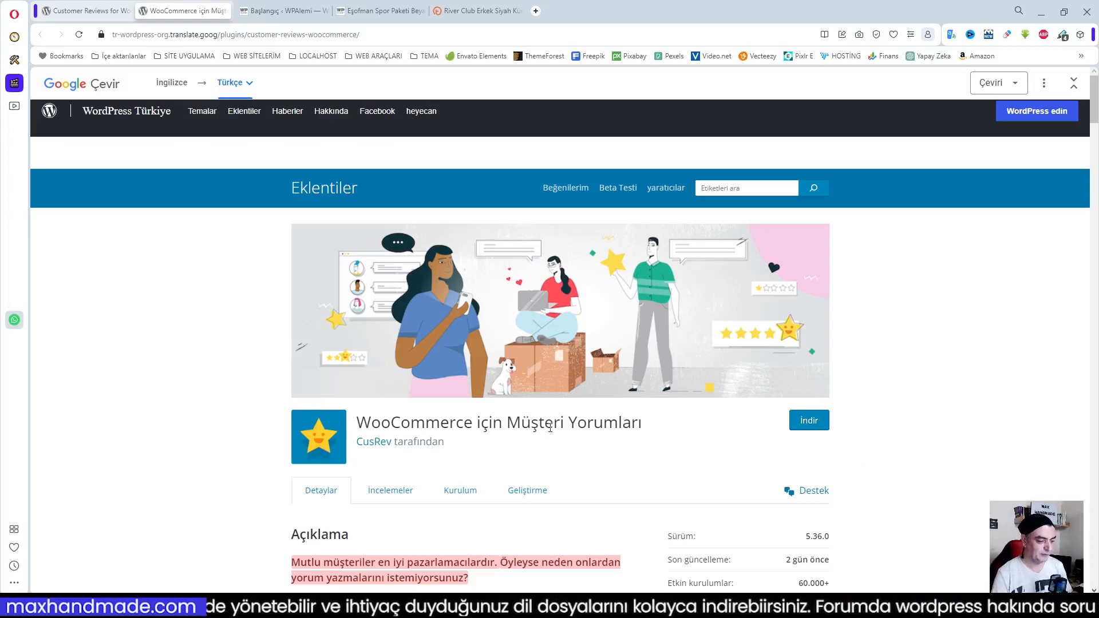
Examine the customer reviews plugin's description, version and compatibility details, and star ratings on its translated WordPress page
triple_click(550, 428)
left_click(550, 428)
scroll(928, 461, "down", 4)
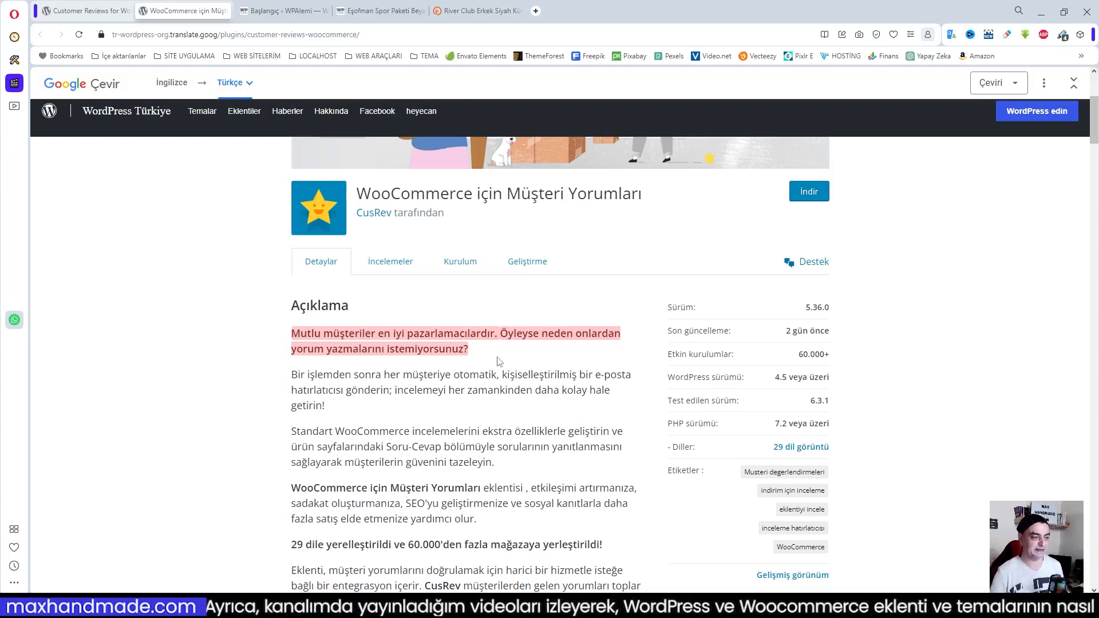
left_click_drag(519, 356, 520, 359)
left_click(883, 400)
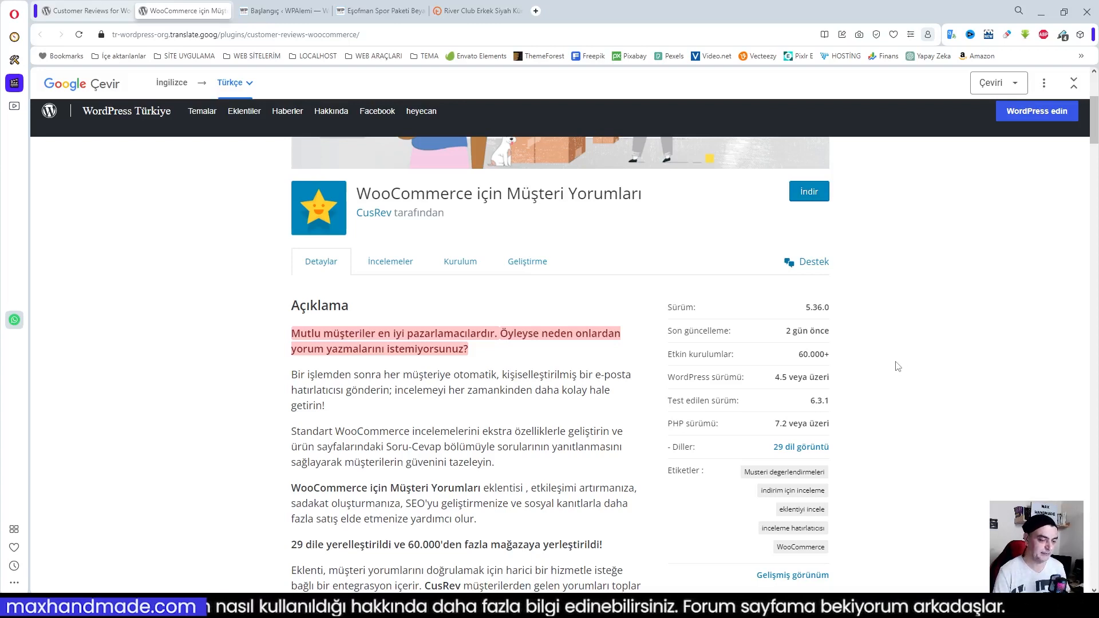
scroll(898, 366, "down", 1)
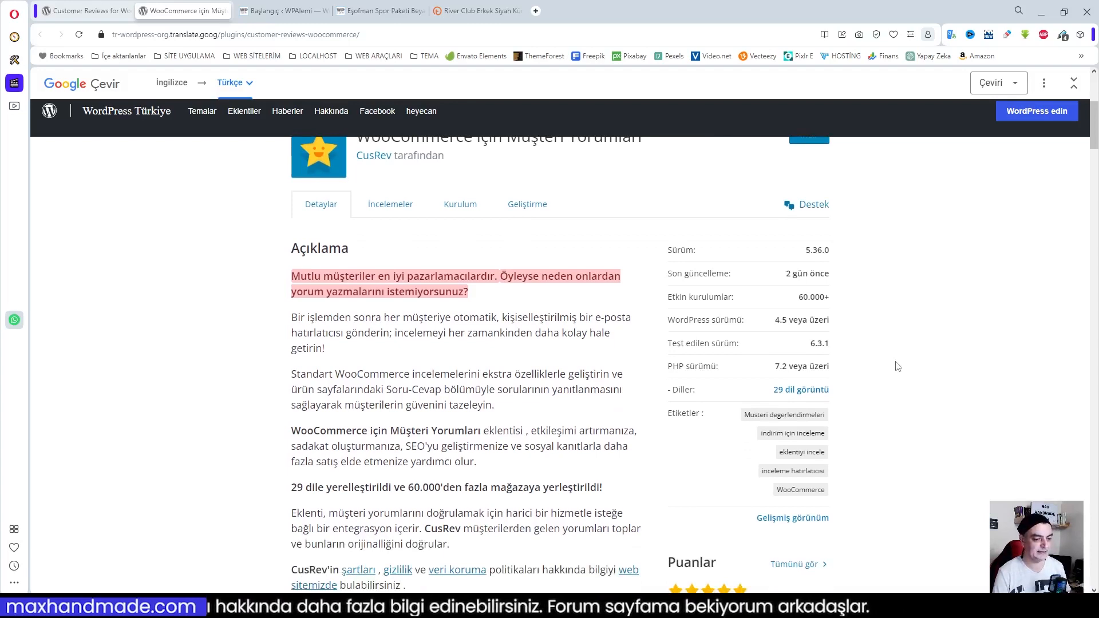
scroll(898, 366, "down", 2)
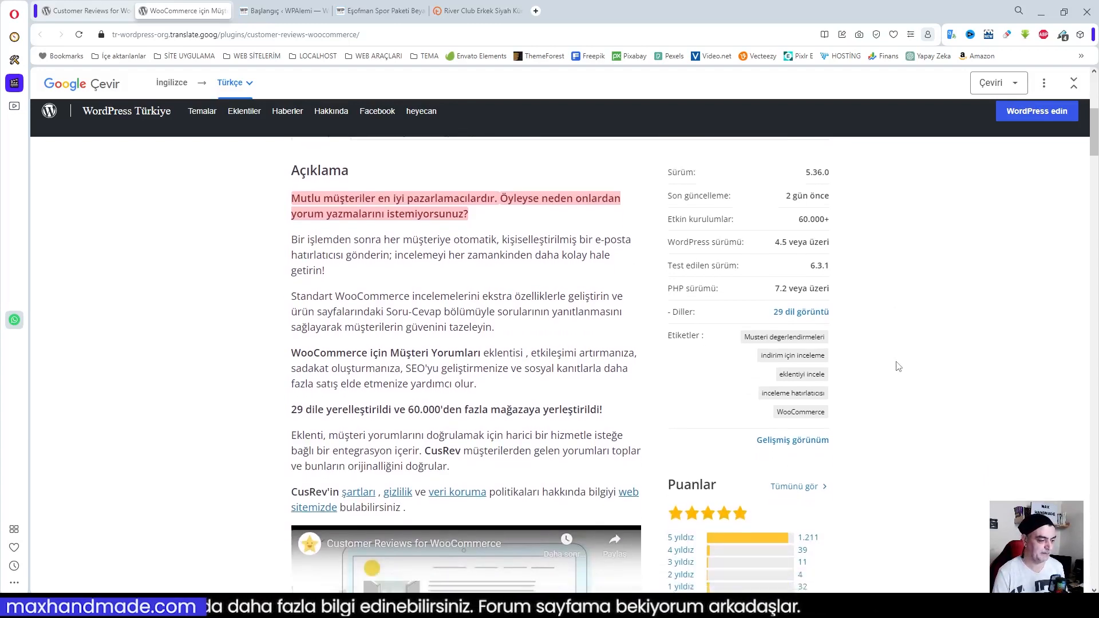
scroll(582, 318, "down", 8)
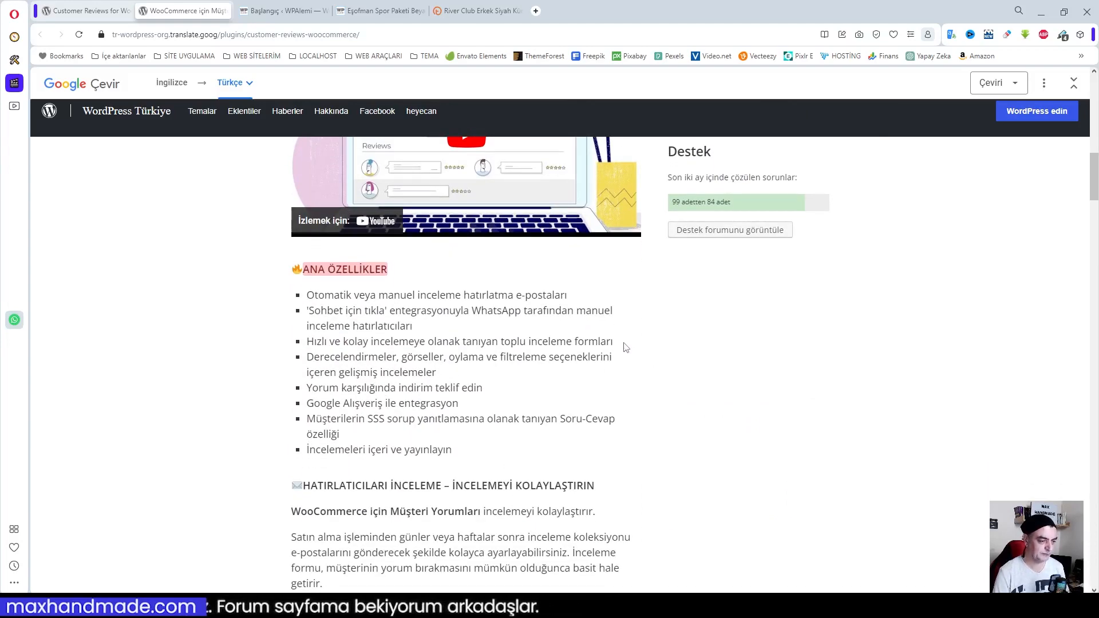
scroll(626, 347, "up", 3)
scroll(623, 342, "up", 8)
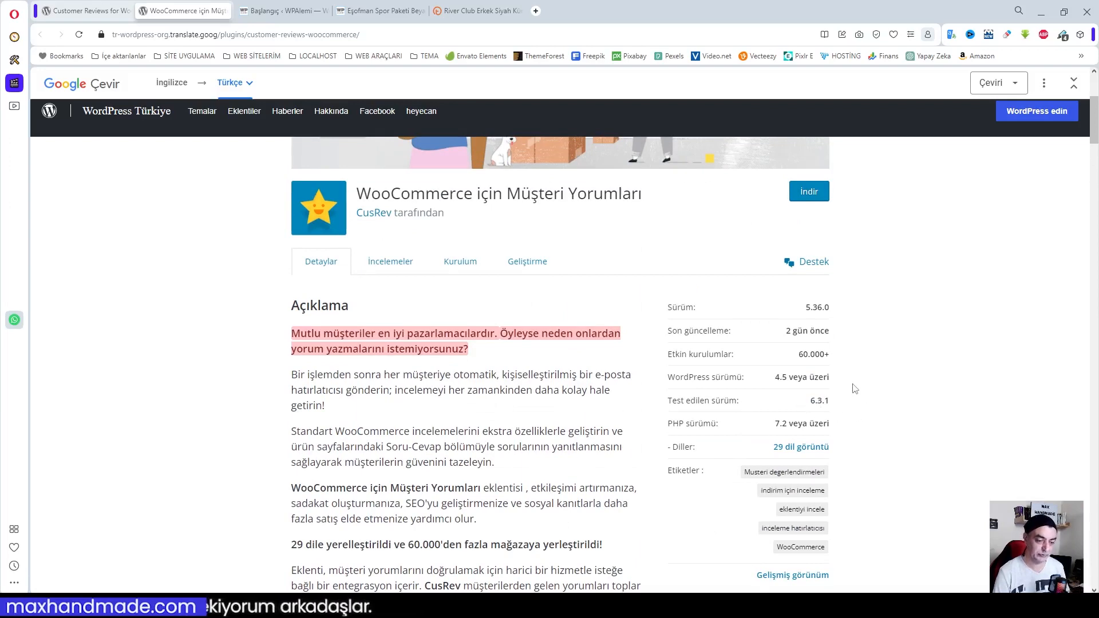
scroll(855, 388, "down", 5)
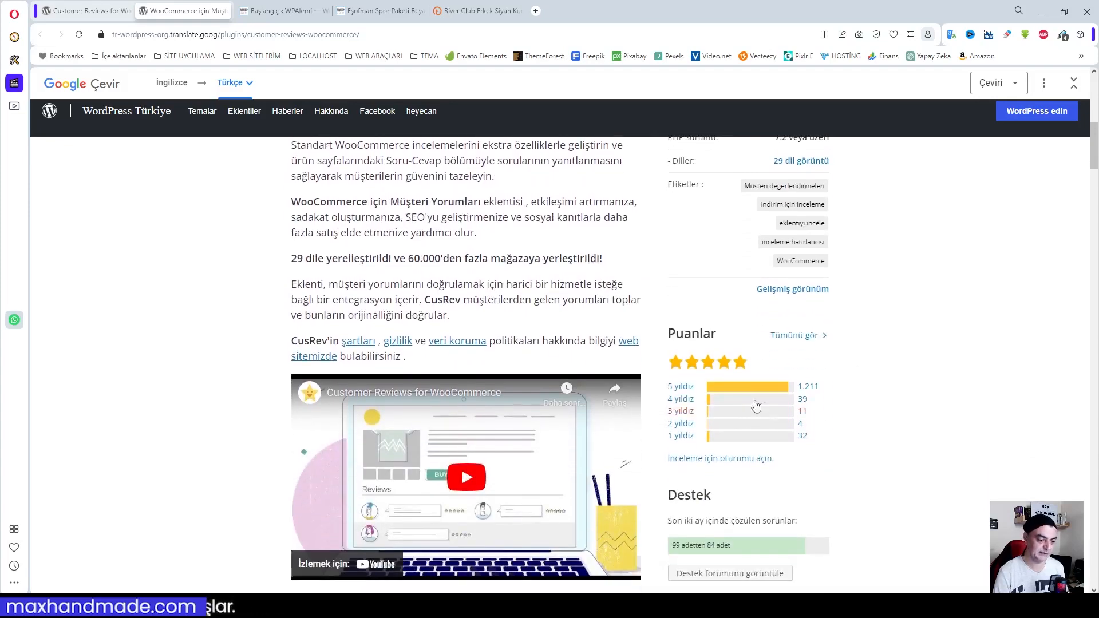
scroll(853, 421, "down", 6)
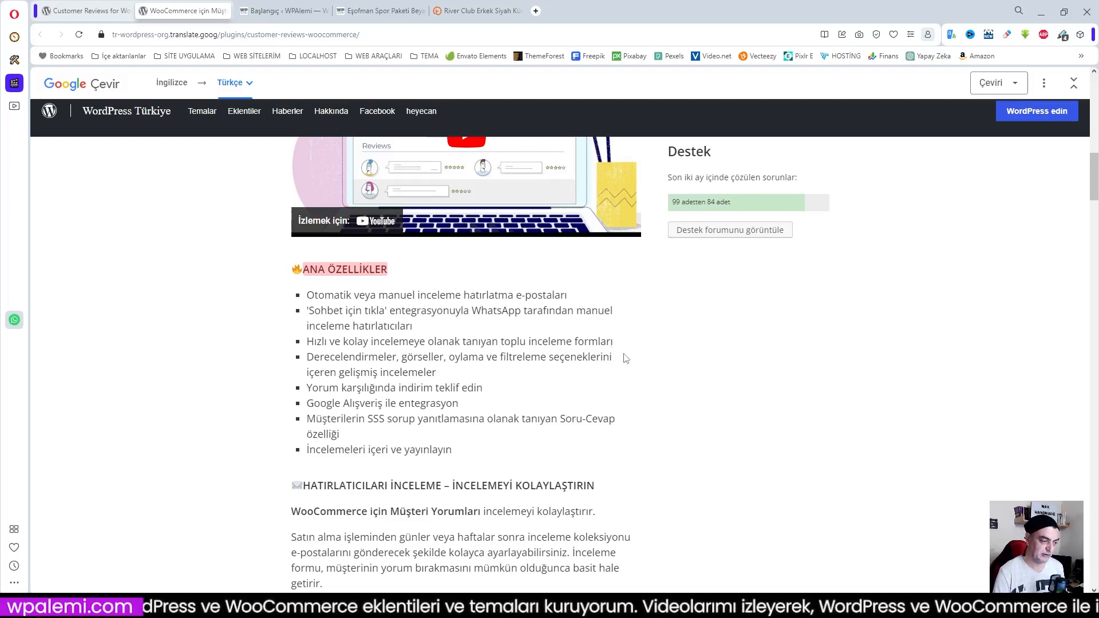
Read through the plugin's feature descriptions, Pro version note, screenshots, blocks and the start of its FAQ
scroll(626, 358, "down", 9)
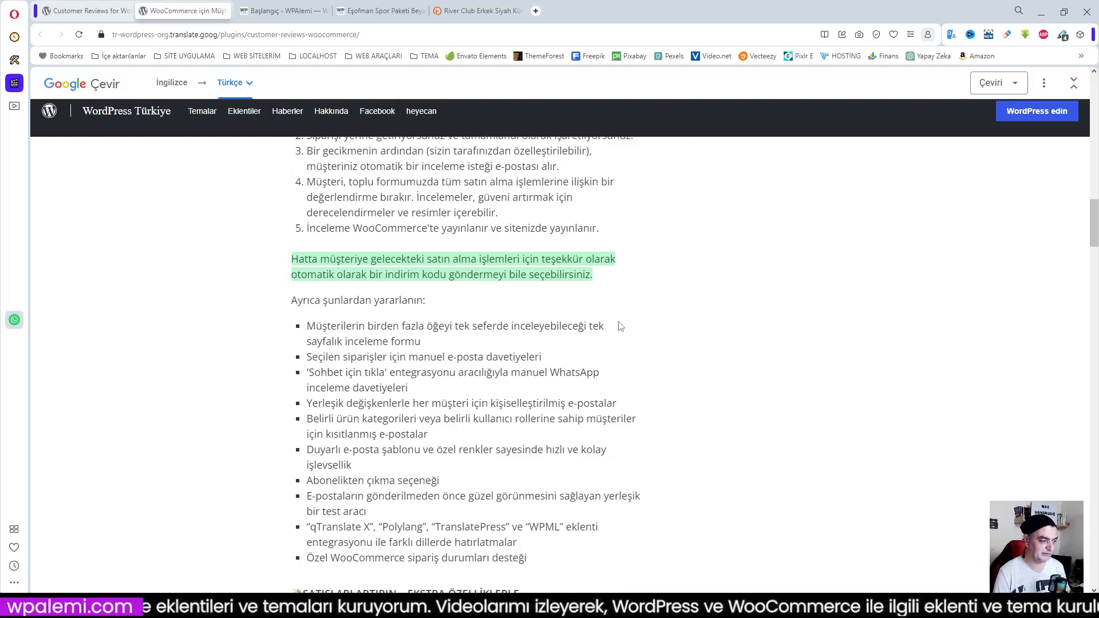
scroll(622, 326, "down", 5)
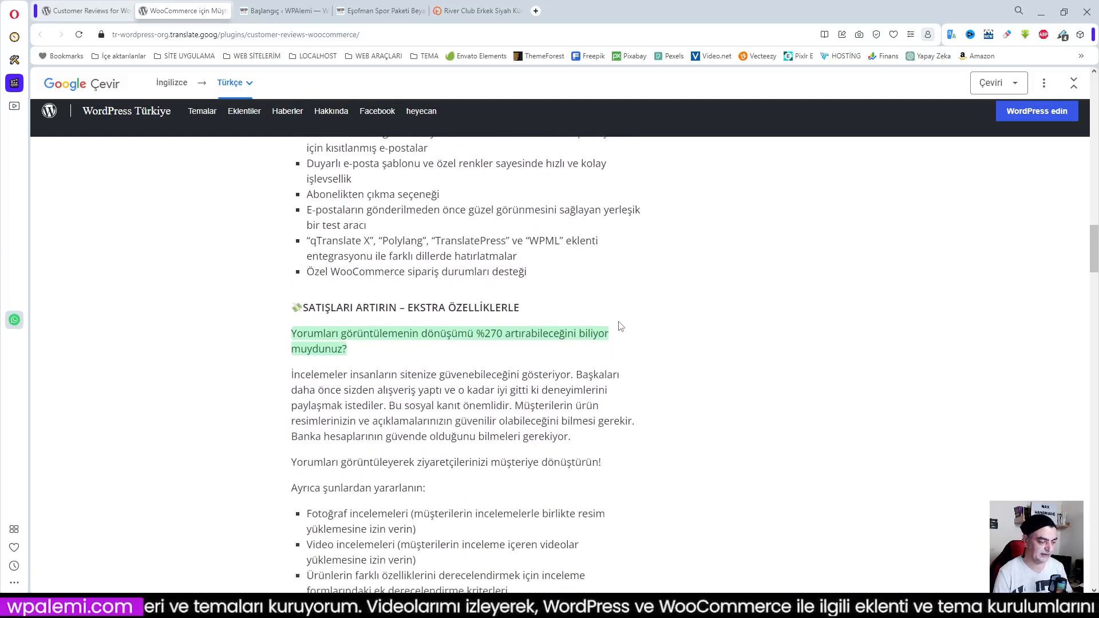
scroll(621, 327, "down", 14)
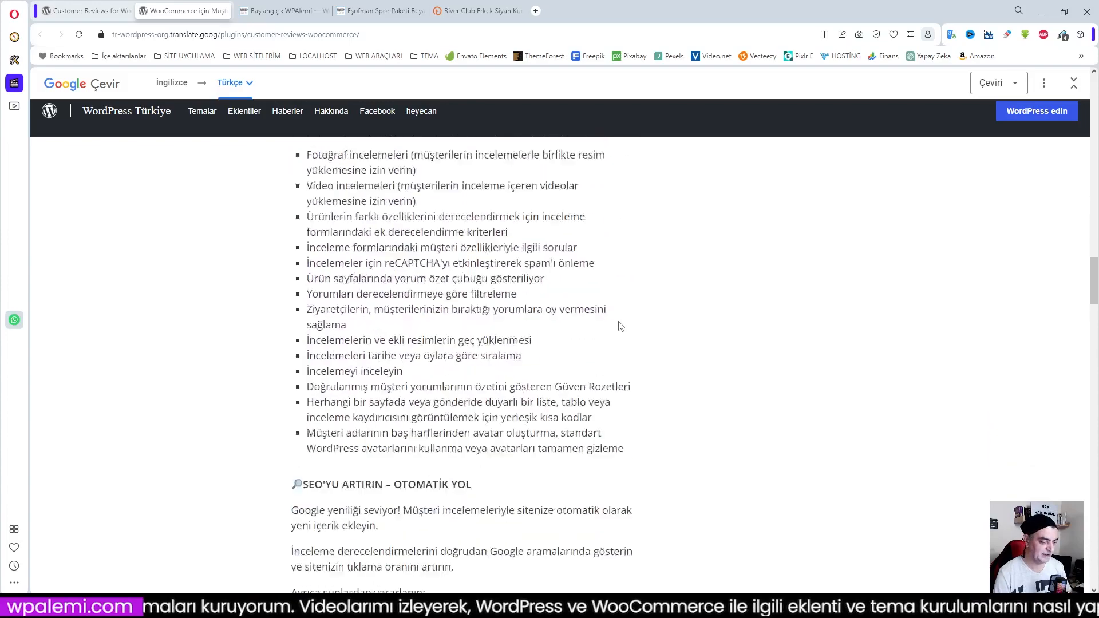
scroll(621, 326, "down", 20)
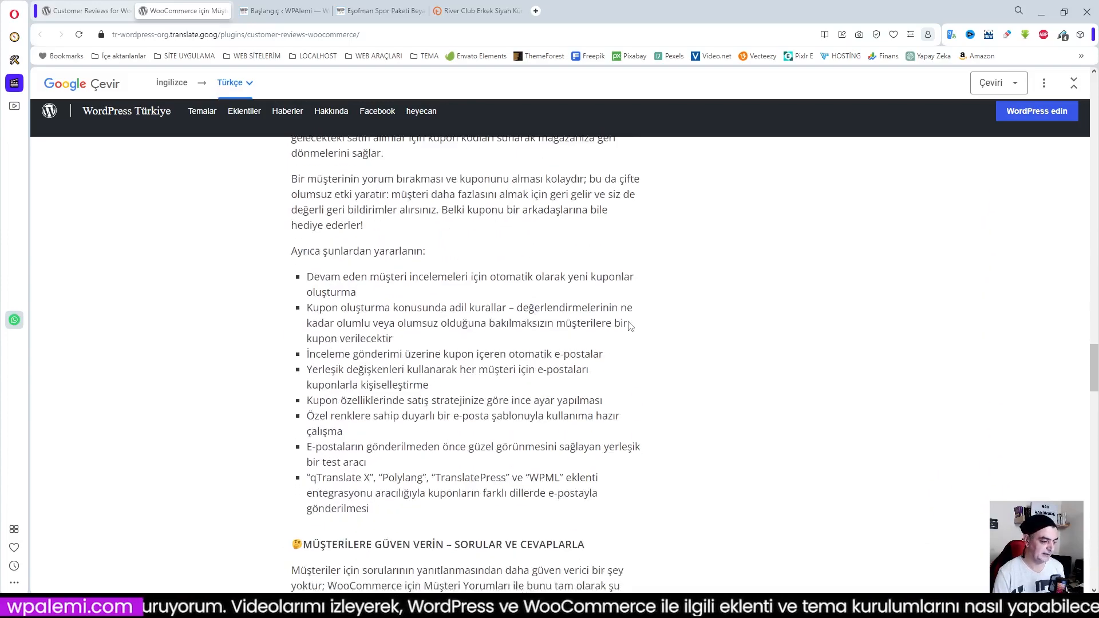
scroll(630, 326, "down", 6)
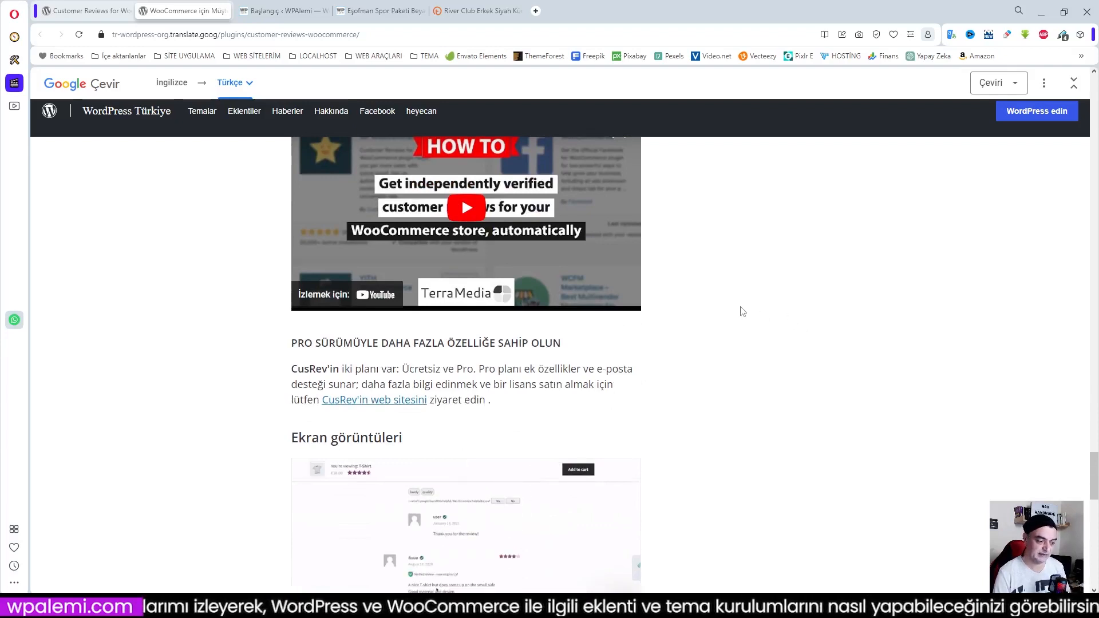
scroll(741, 310, "down", 2)
scroll(692, 330, "down", 2)
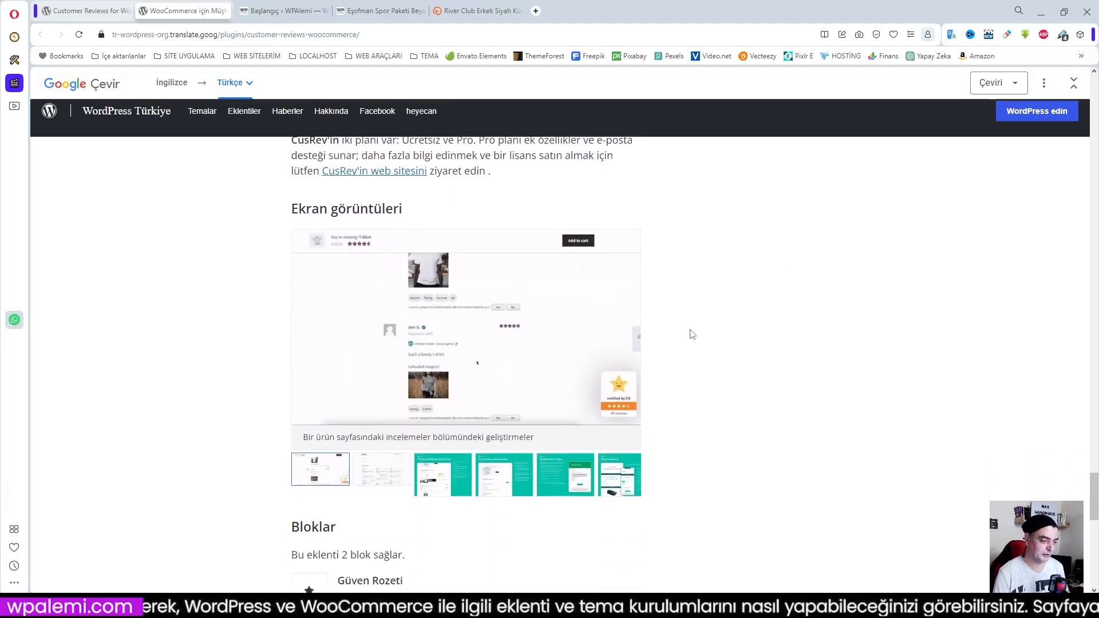
scroll(692, 335, "down", 3)
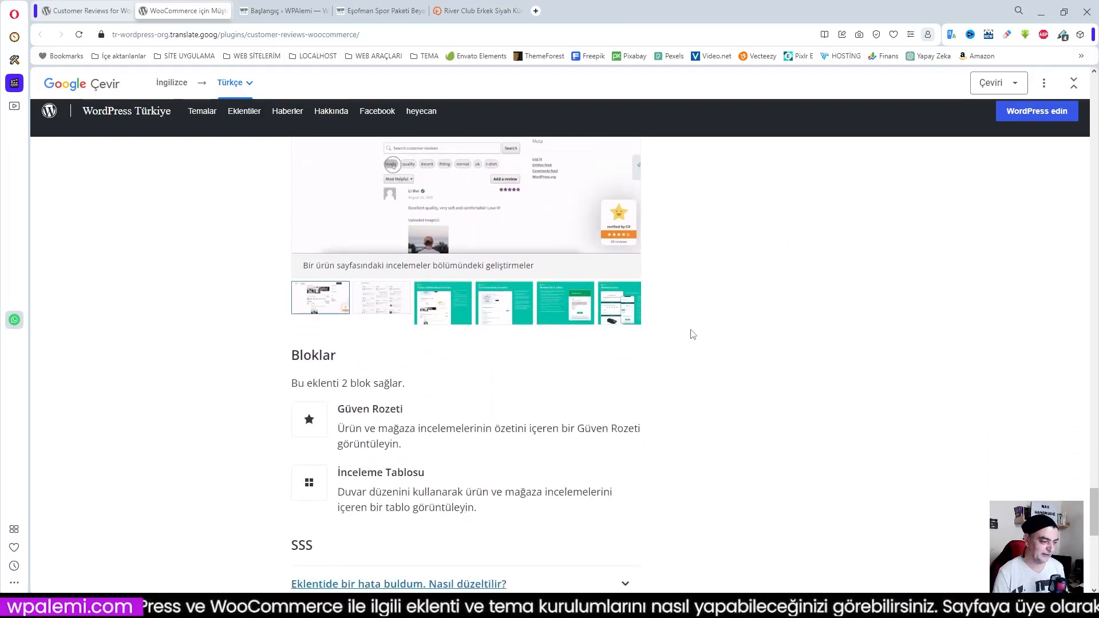
scroll(545, 313, "up", 2)
scroll(731, 380, "down", 9)
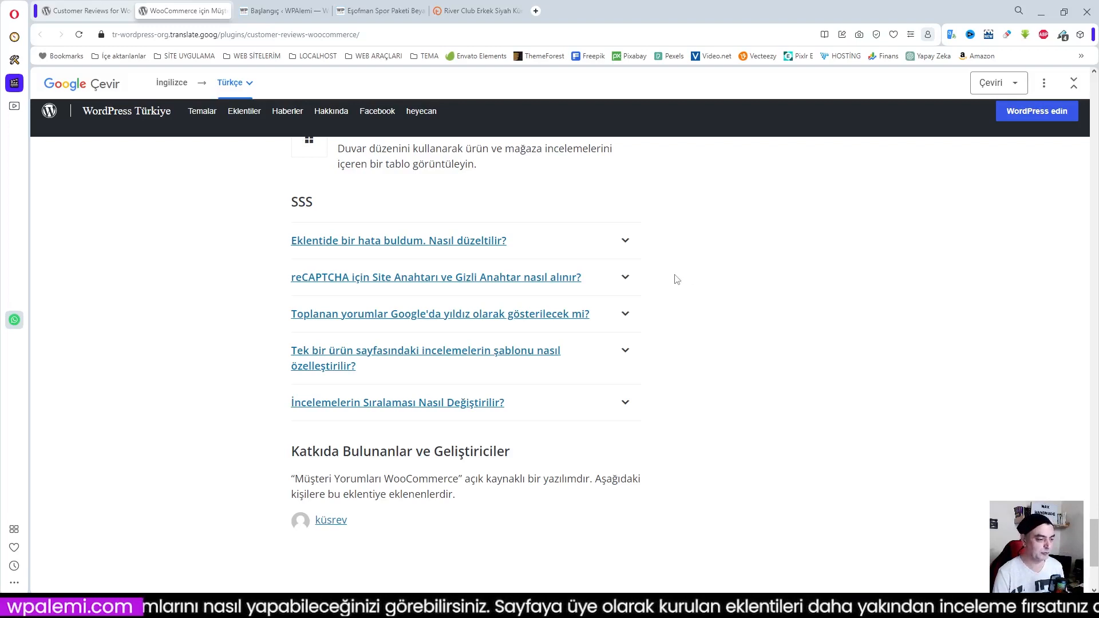
Expand the FAQ answer on obtaining the reCAPTCHA site and secret keys, and collapse it again
left_click(623, 279)
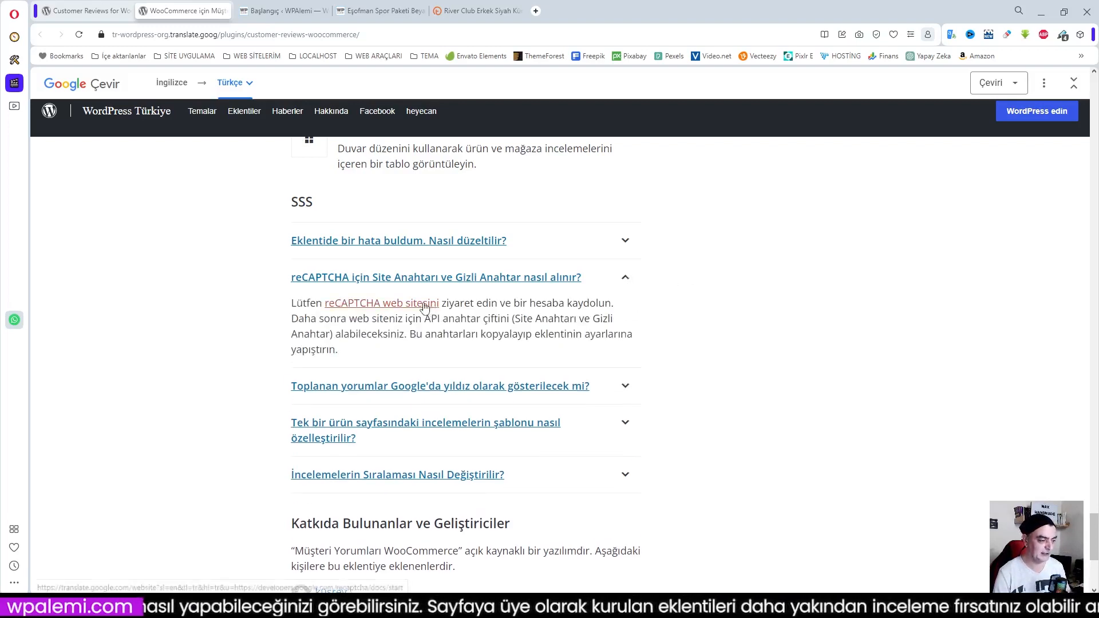
left_click(628, 279)
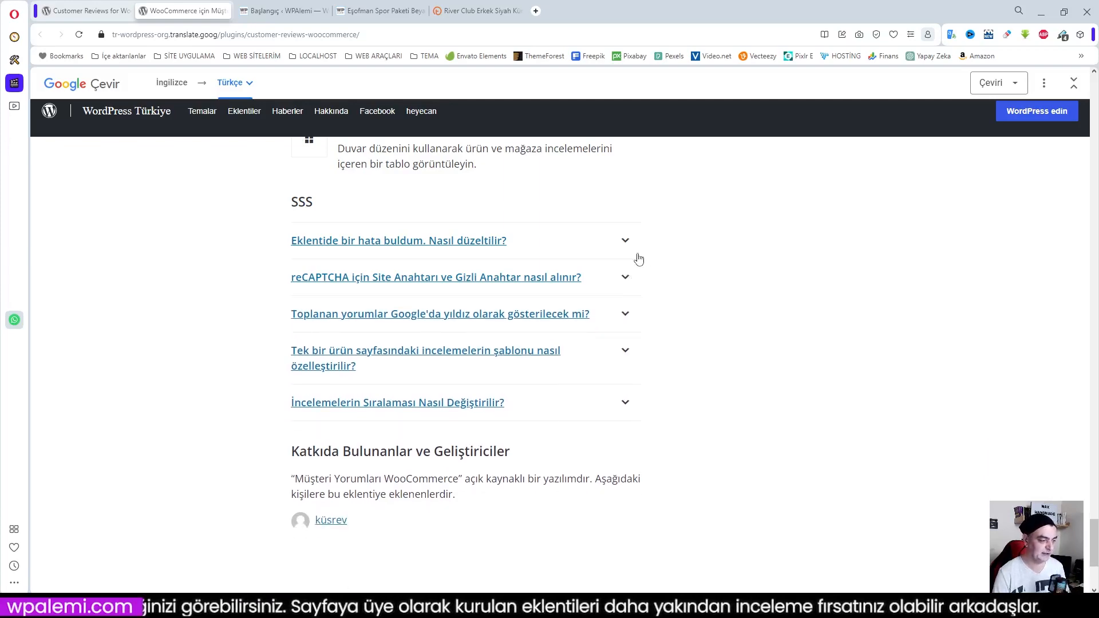
scroll(608, 400, "down", 4)
scroll(608, 400, "up", 20)
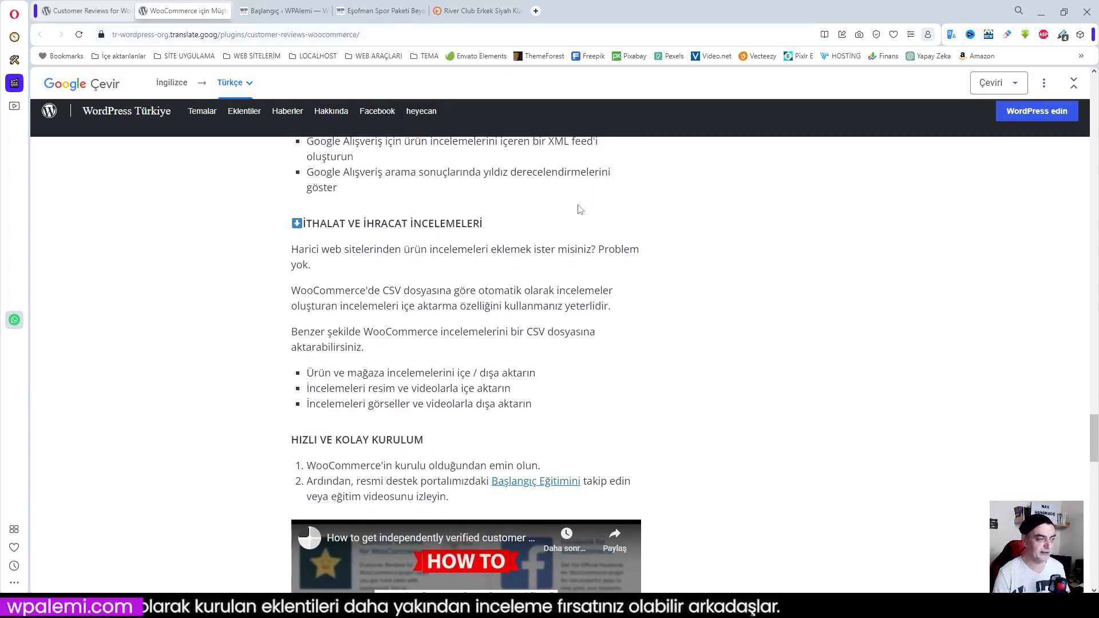
Switch to the Eşofman Spor Paketi Beyaz product page and look over its rating line, bundle items and description
left_click(370, 12)
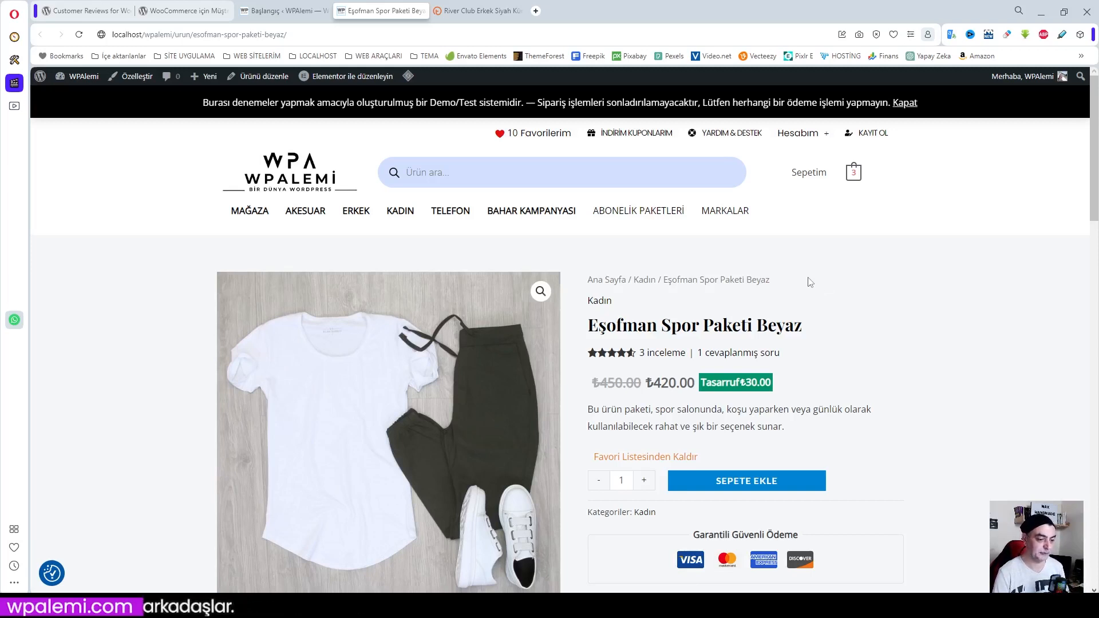
scroll(811, 282, "down", 1)
scroll(811, 282, "up", 1)
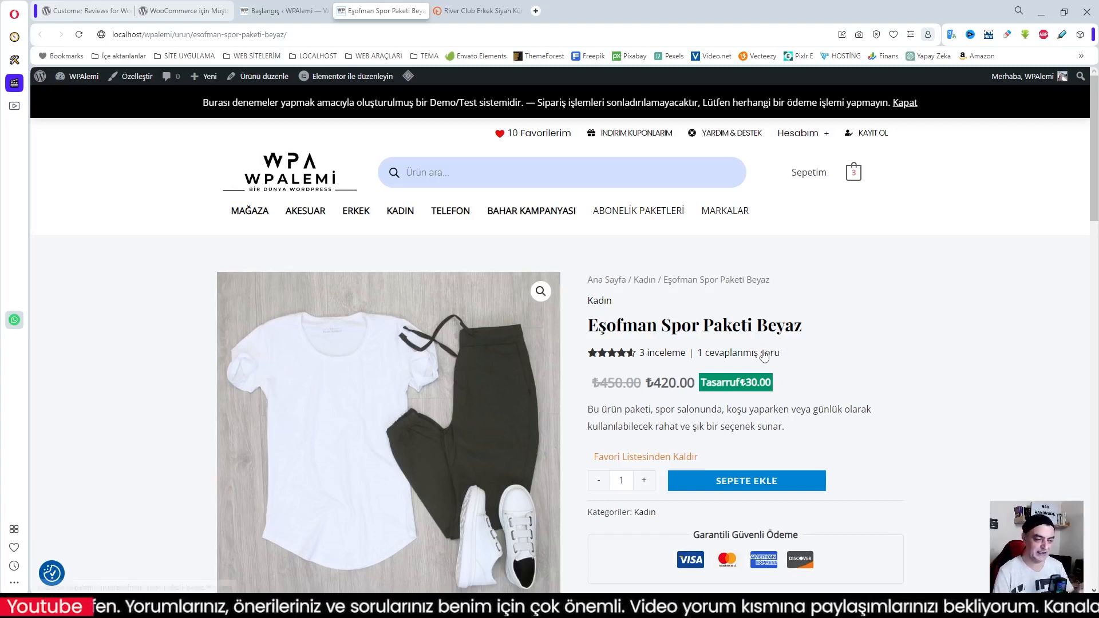
scroll(812, 358, "down", 2)
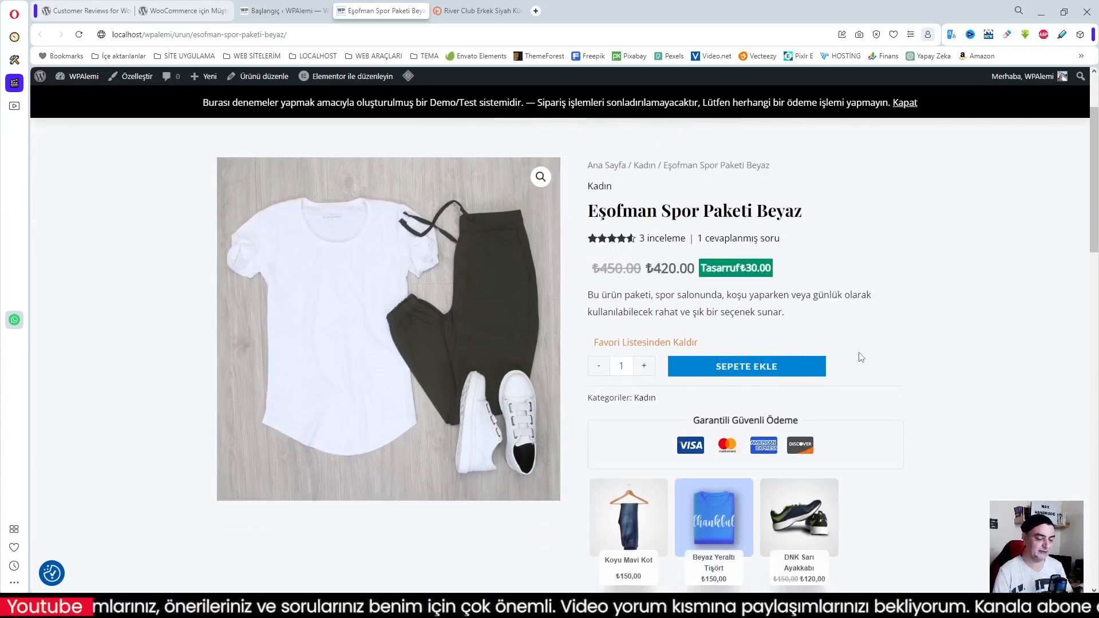
scroll(838, 349, "down", 10)
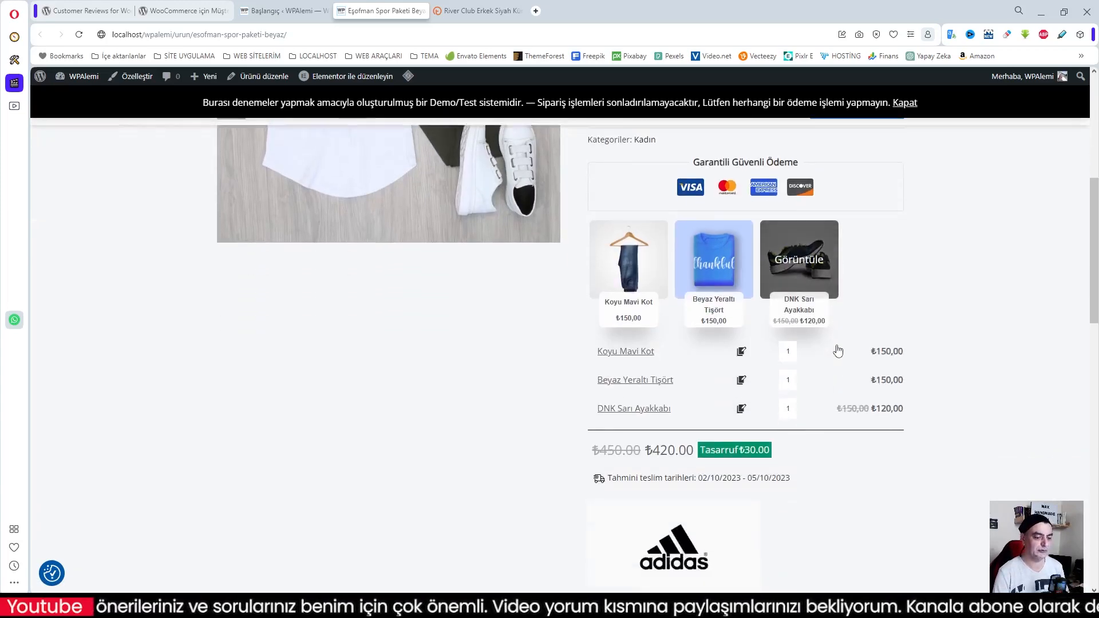
scroll(838, 350, "down", 3)
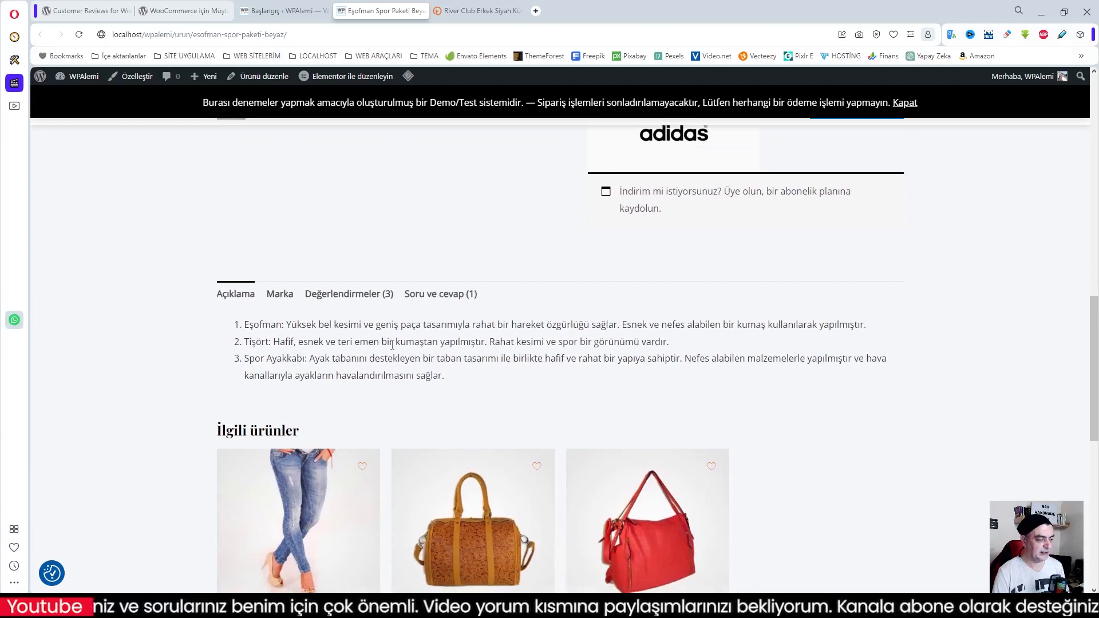
Compare the product's description (Açıklama) with its brand information (Marka)
left_click(280, 295)
left_click(237, 295)
left_click(279, 295)
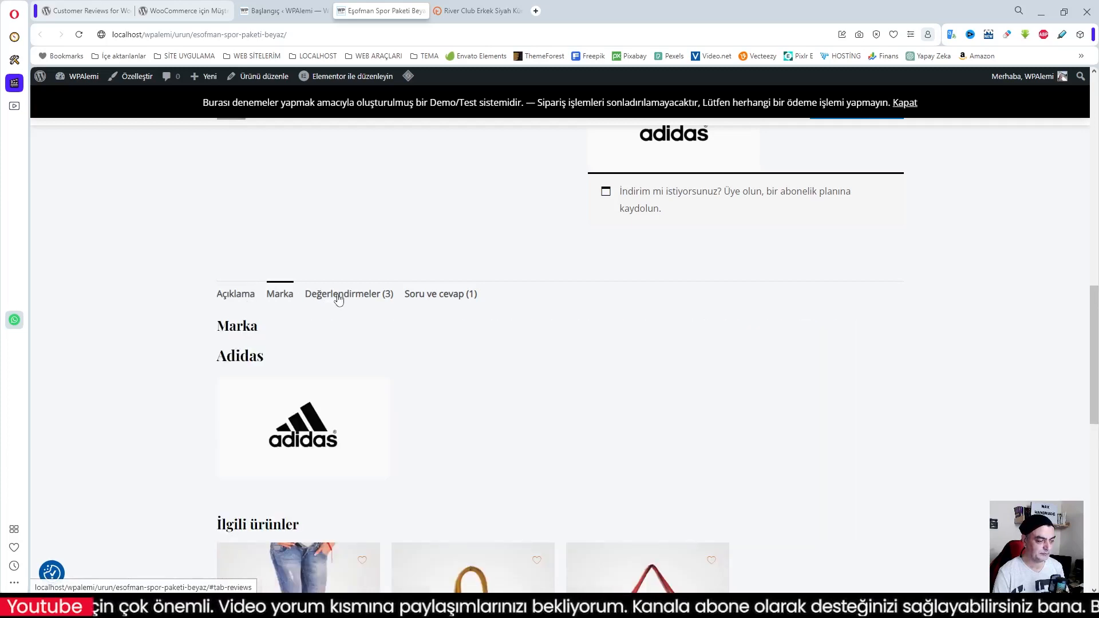
Show the product's reviews (Değerlendirmeler) and examine the rating summary, customer images, review search and individual reviews
left_click(340, 296)
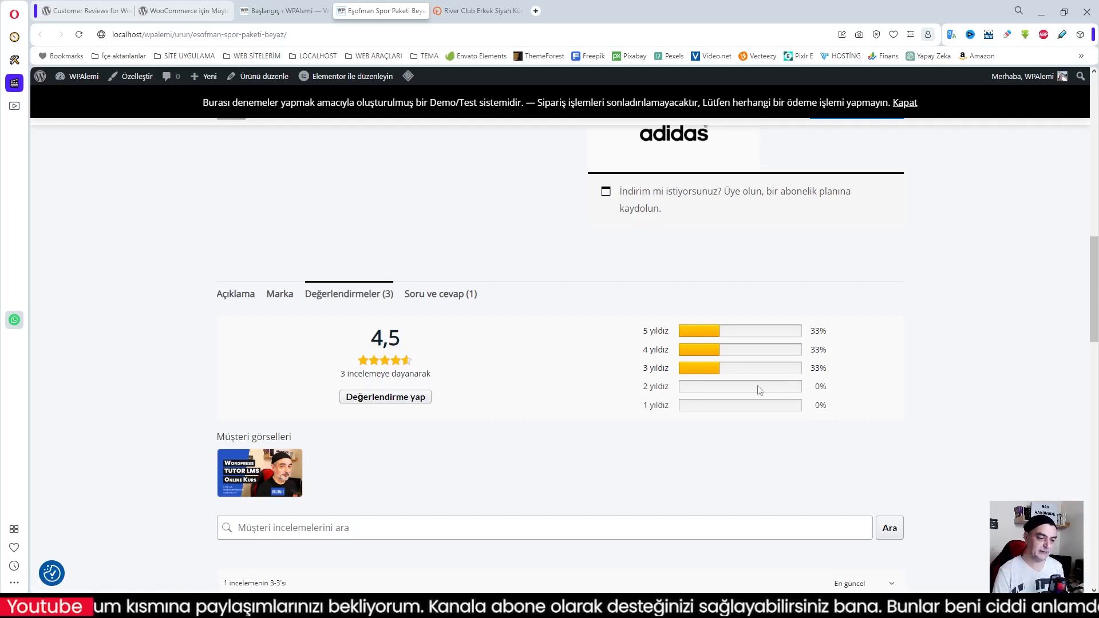
scroll(486, 393, "down", 2)
scroll(472, 388, "down", 2)
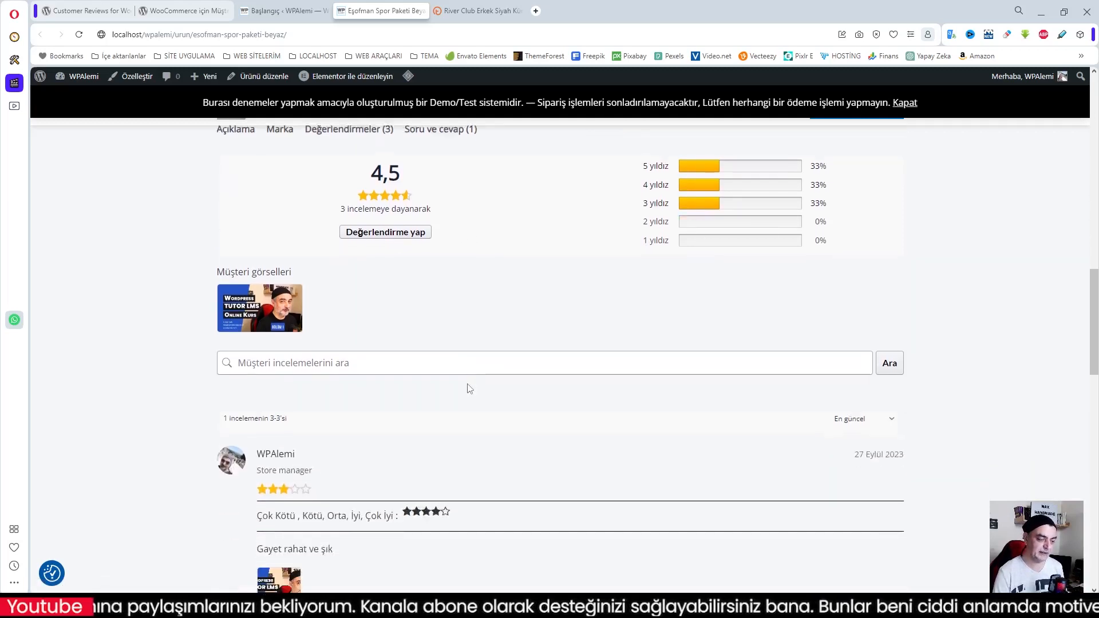
scroll(483, 410, "up", 2)
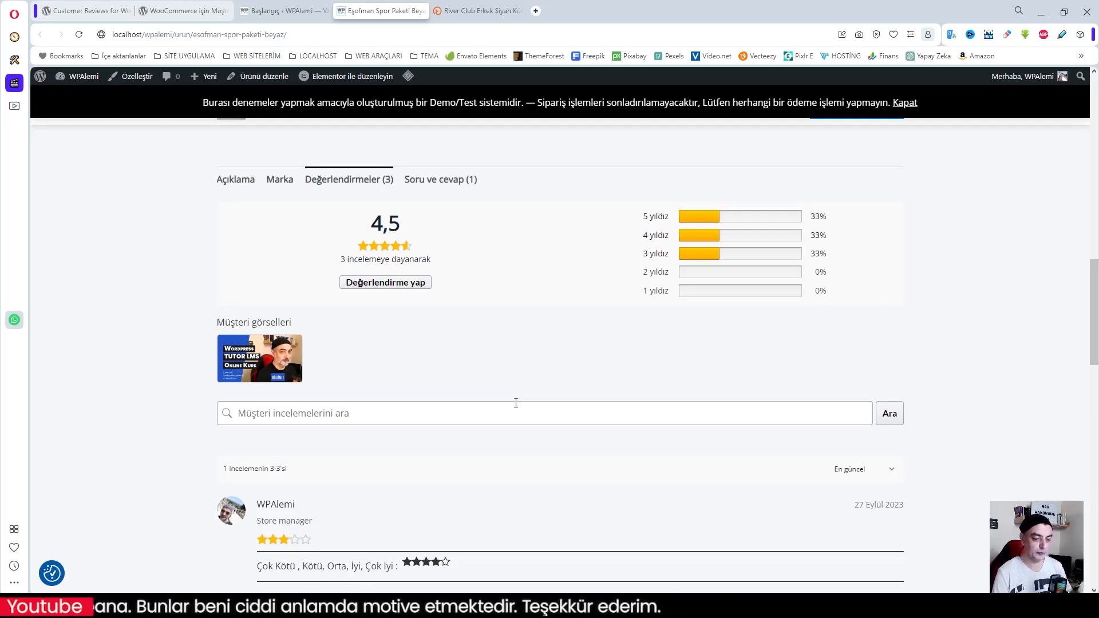
scroll(567, 452, "down", 4)
scroll(543, 445, "up", 1)
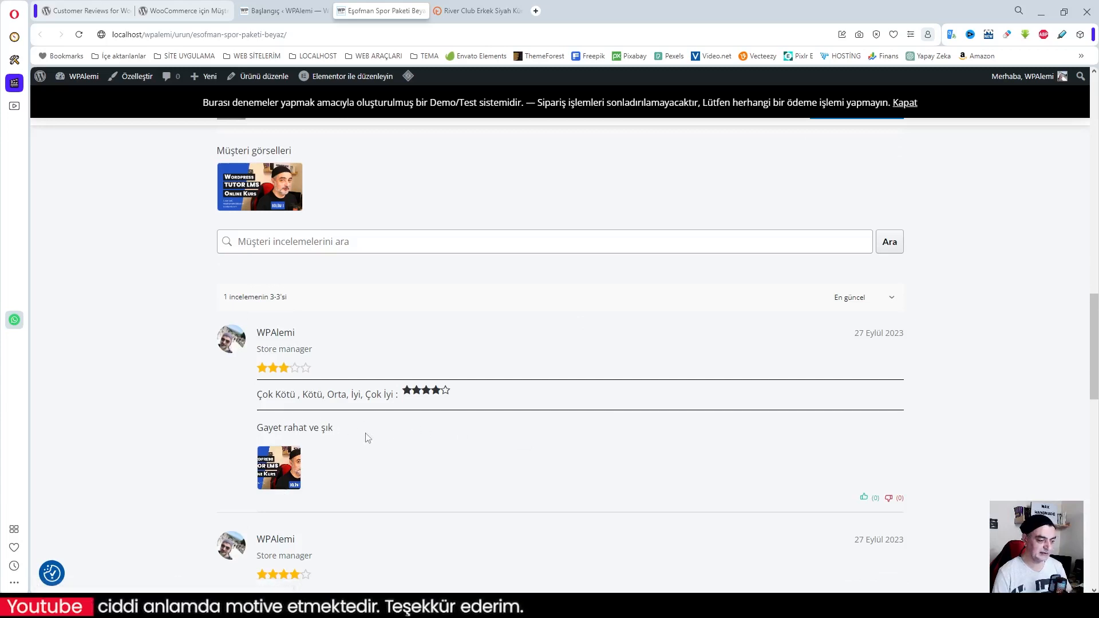
Show the product's questions and answers (Soru ve cevap) and examine the answered customer question
scroll(414, 404, "up", 5)
left_click(445, 302)
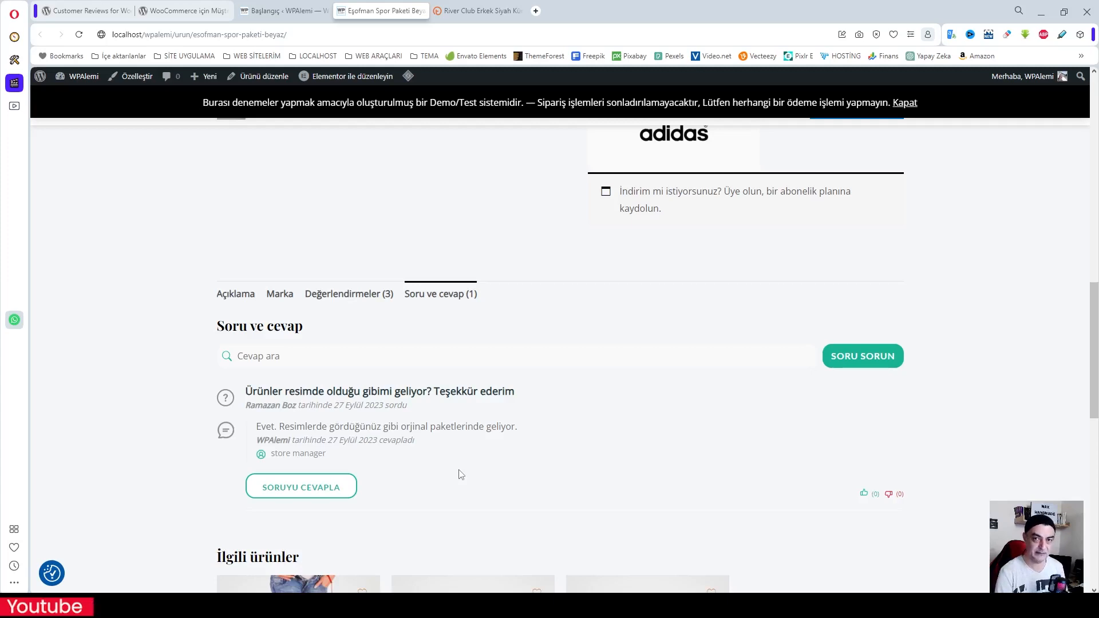
scroll(462, 475, "down", 3)
scroll(461, 474, "up", 4)
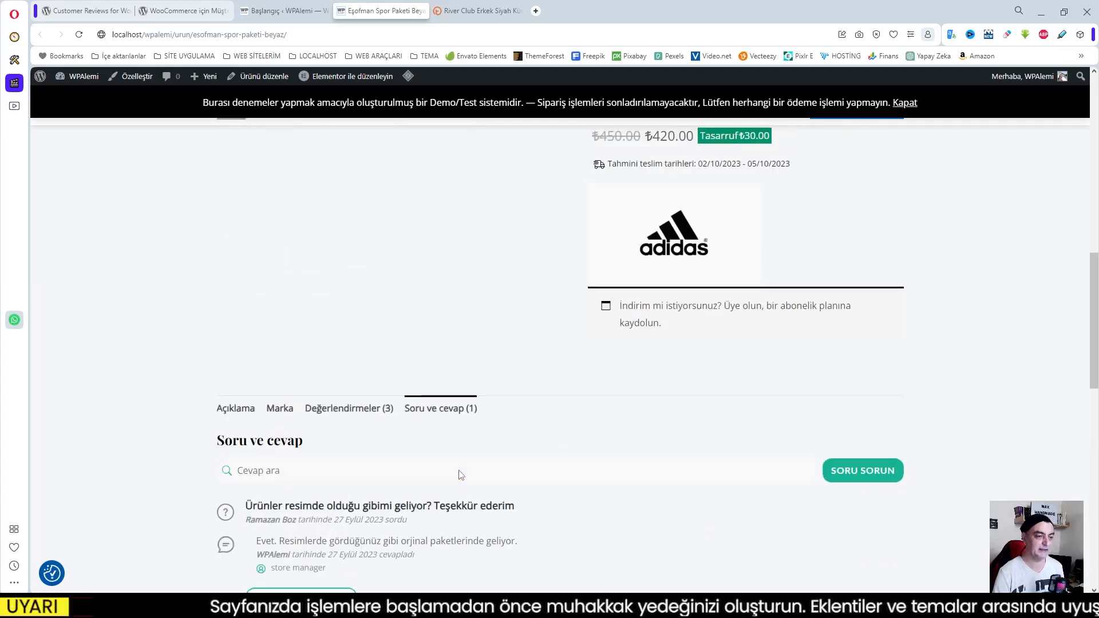
scroll(462, 474, "up", 10)
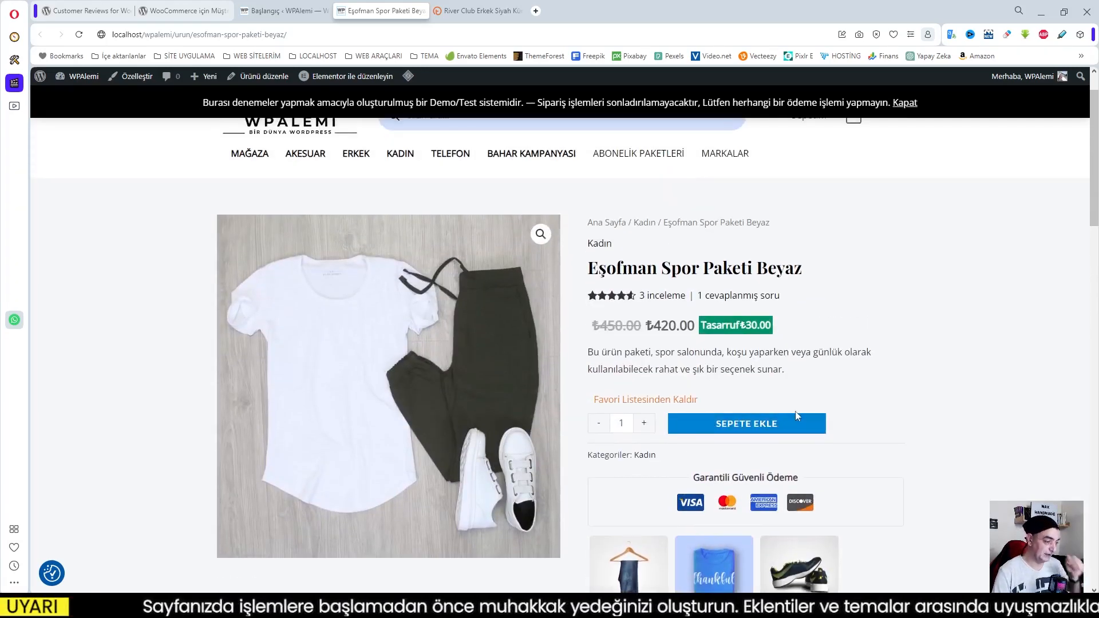
Revisit the product's reviews section and return to the product summary with its rating and answered-question links
scroll(741, 390, "up", 1)
scroll(753, 389, "down", 10)
scroll(753, 389, "down", 4)
left_click(355, 241)
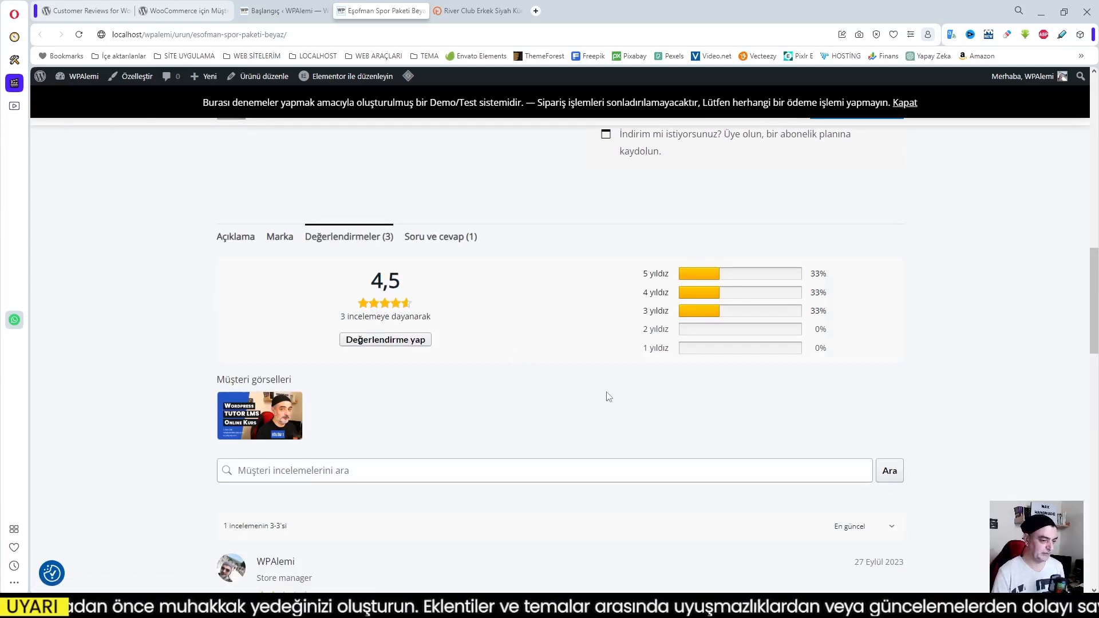
scroll(609, 397, "up", 10)
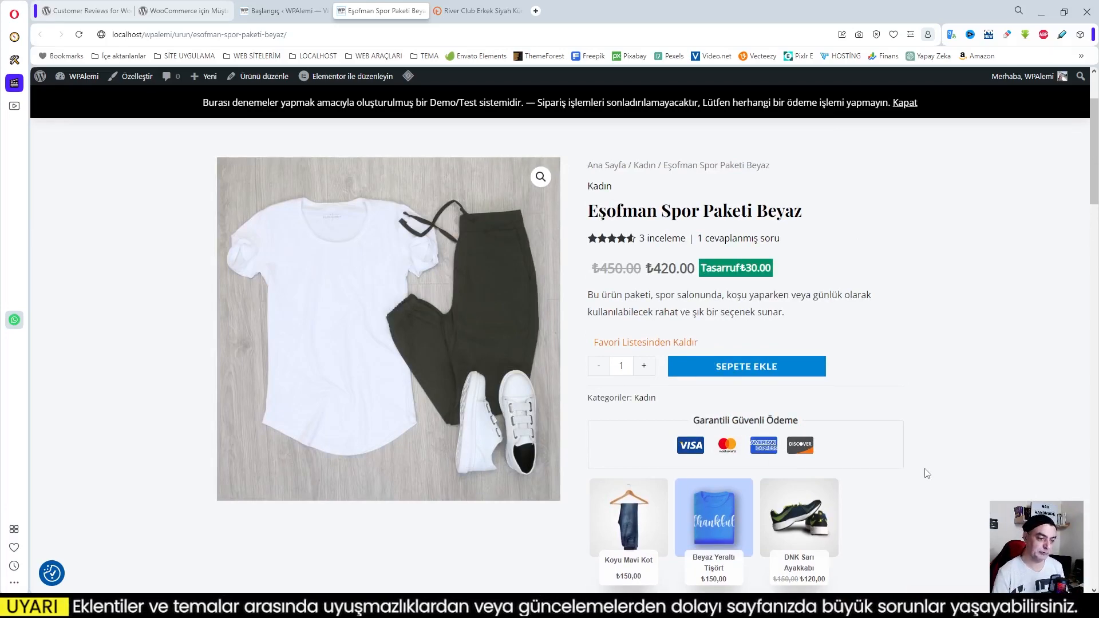
scroll(805, 462, "down", 4)
scroll(805, 462, "up", 4)
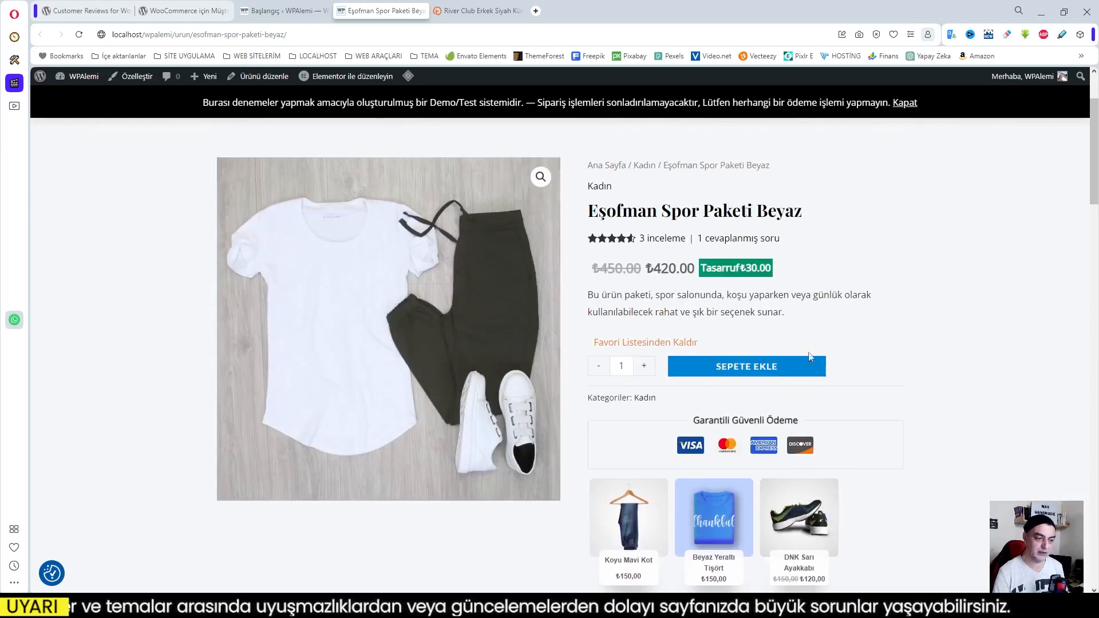
Look over the Eşofman Spor Paketi Beyaz product page once more, from its purchase details down to the reviews section
scroll(641, 344, "down", 10)
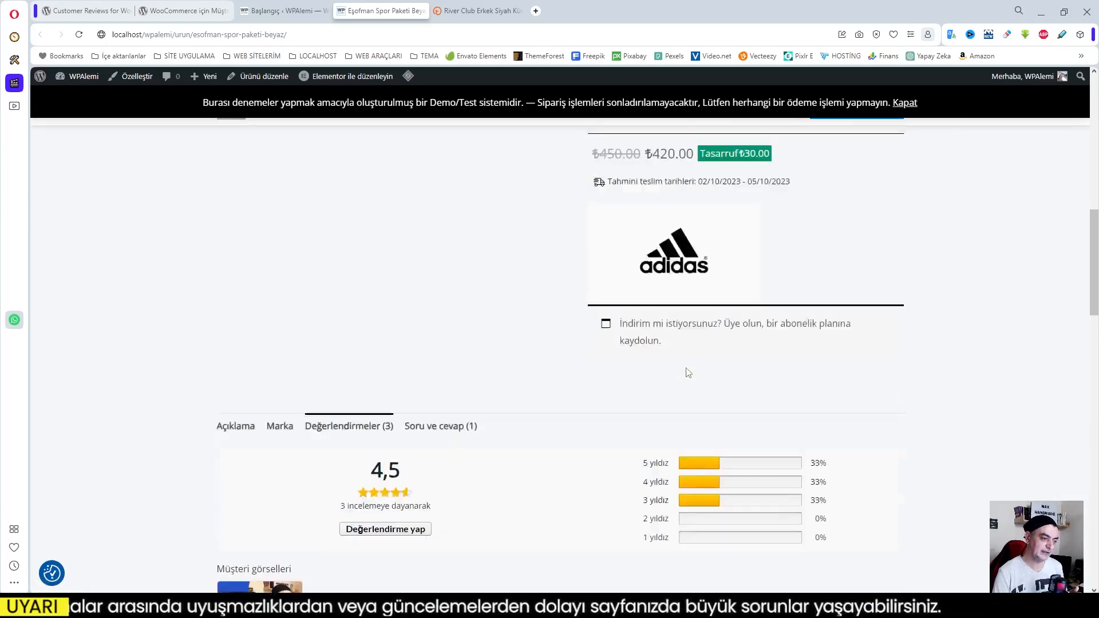
scroll(688, 371, "up", 12)
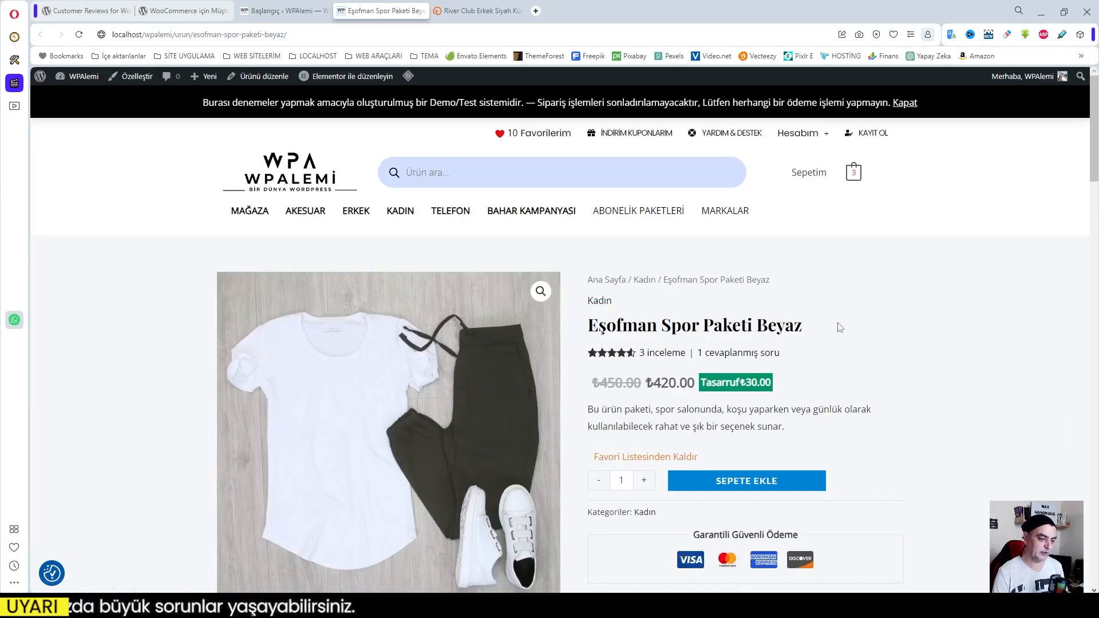
scroll(840, 328, "down", 10)
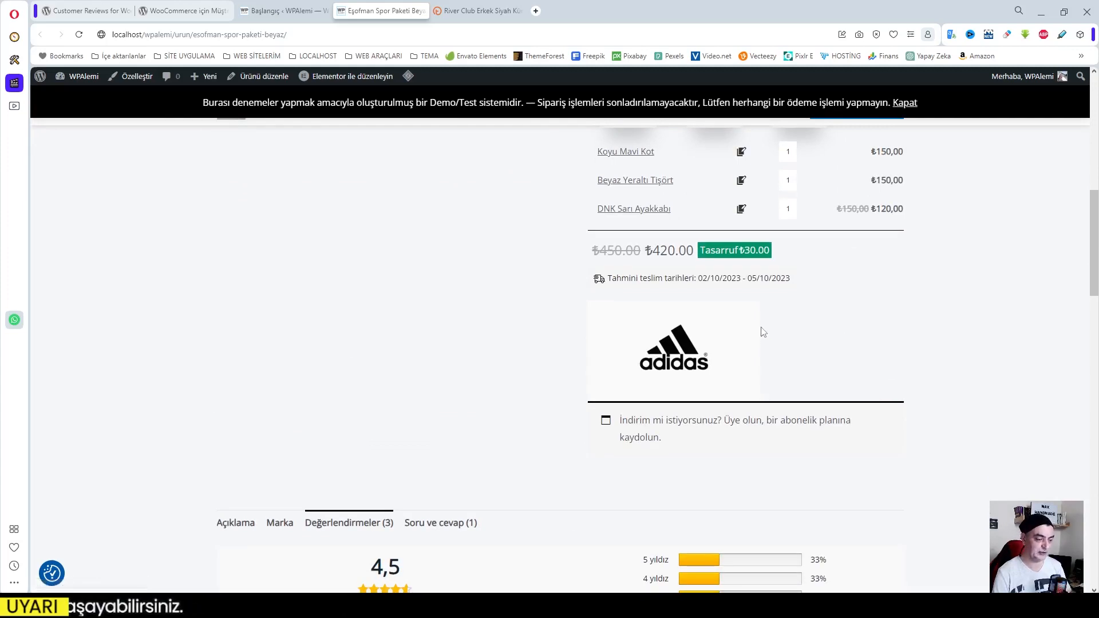
scroll(816, 328, "up", 7)
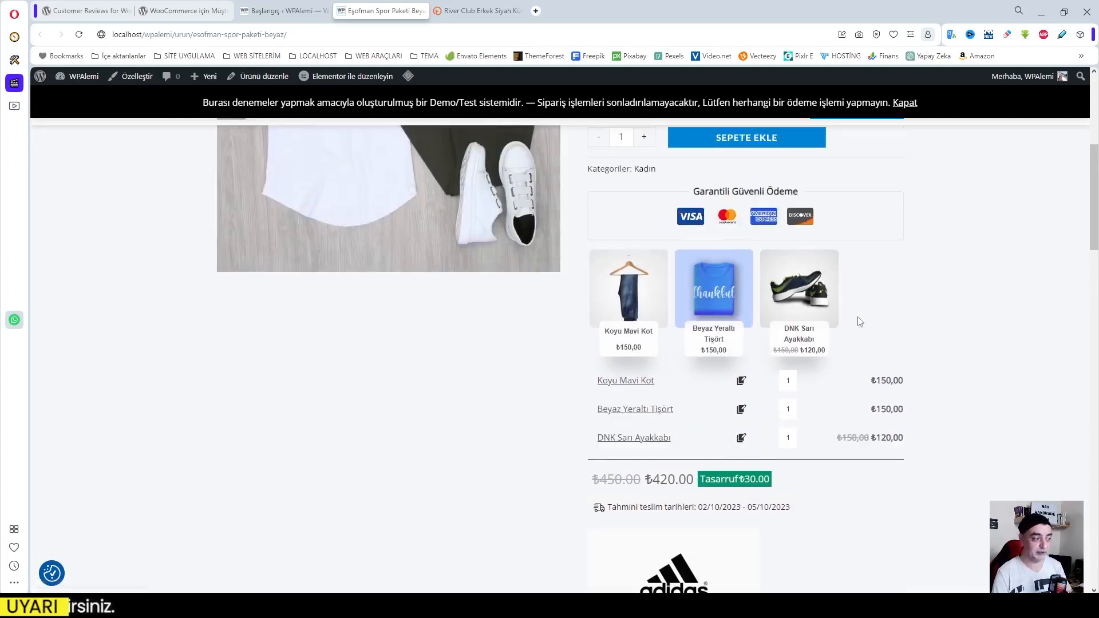
scroll(836, 308, "up", 3)
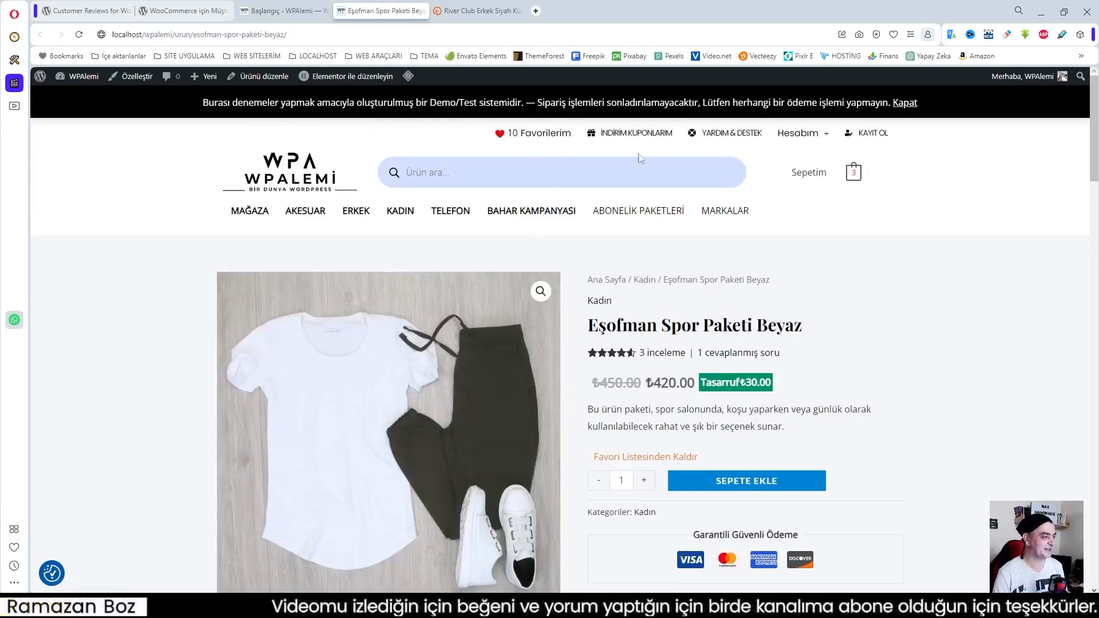
On the demo site's admin dashboard, move the WooCommerce Son Değerlendirmeler widget below the FiboSearch - Arama Analitiği widget
left_click(280, 11)
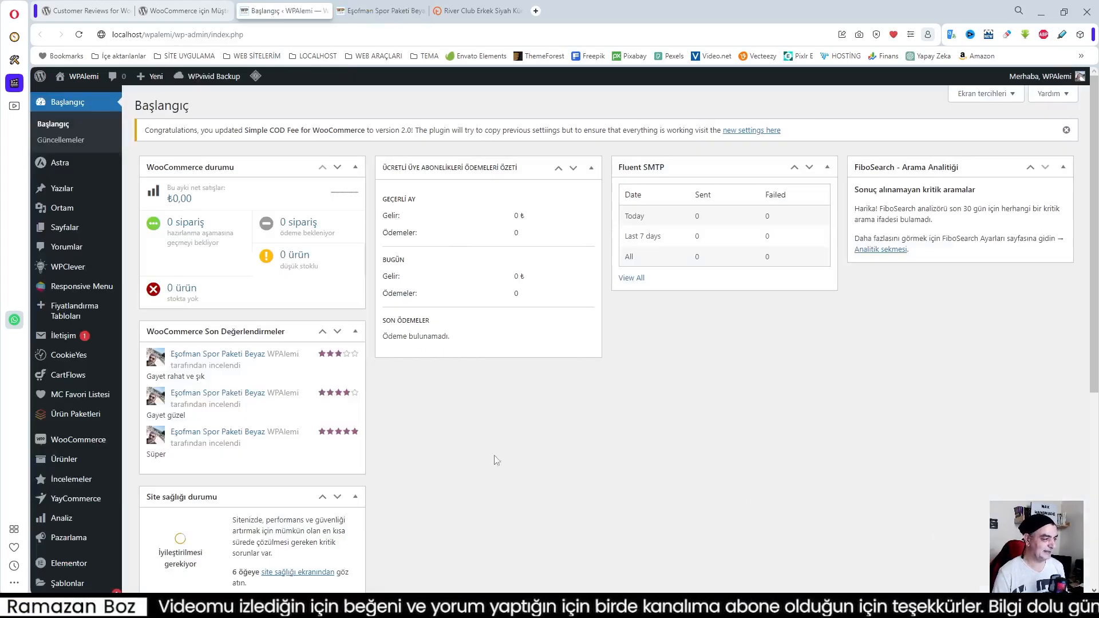
left_click_drag(232, 331, 924, 270)
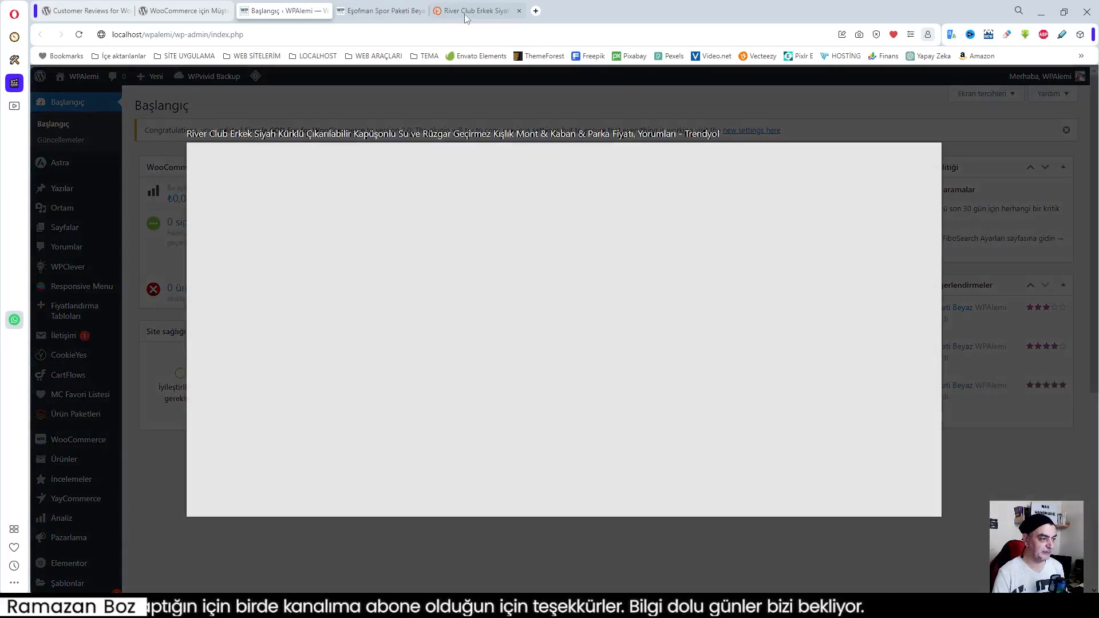
On the Trendyol River Club coat page, find the product reviews and show the star rating breakdown
left_click(465, 14)
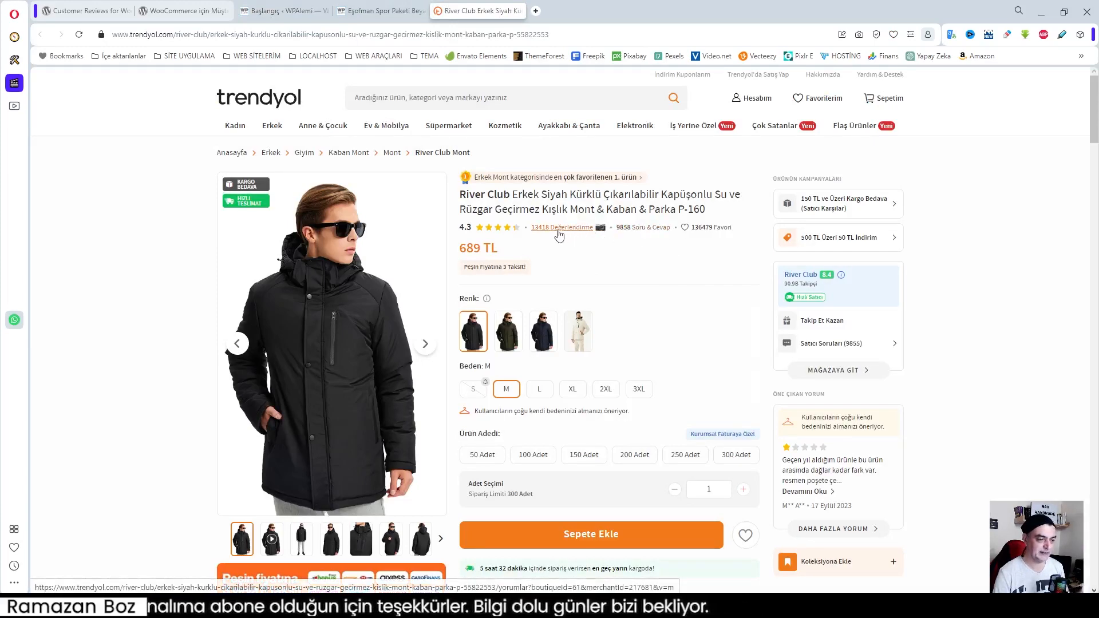
scroll(647, 257, "down", 7)
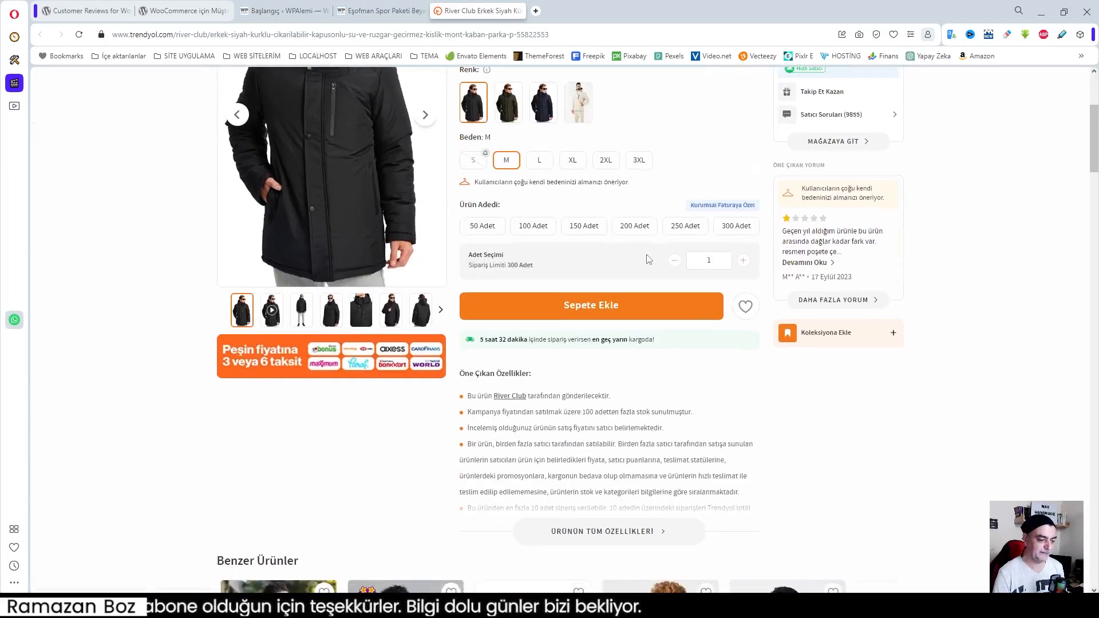
scroll(649, 259, "down", 15)
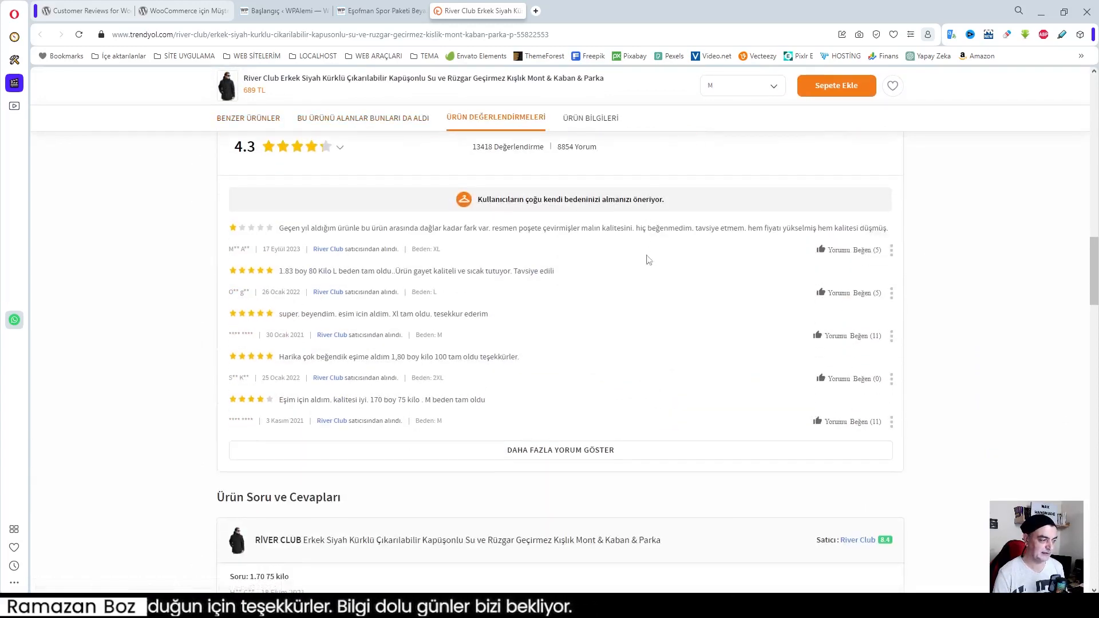
scroll(437, 265, "up", 2)
left_click(346, 269)
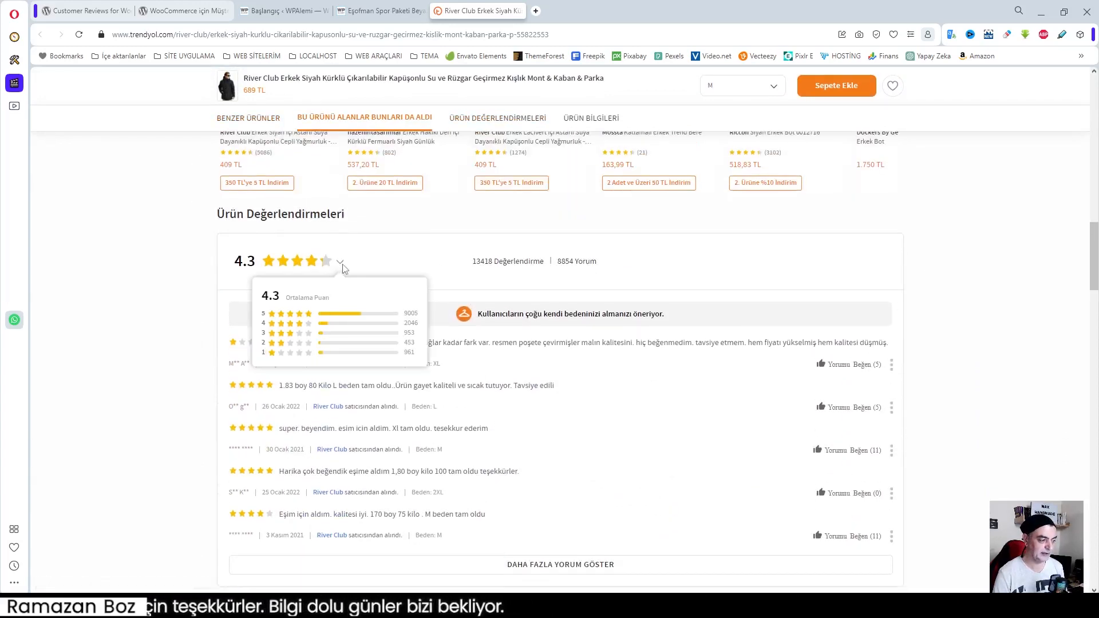
Examine the coat's customer reviews and its question-and-answer section, and return to the product summary
scroll(447, 297, "down", 3)
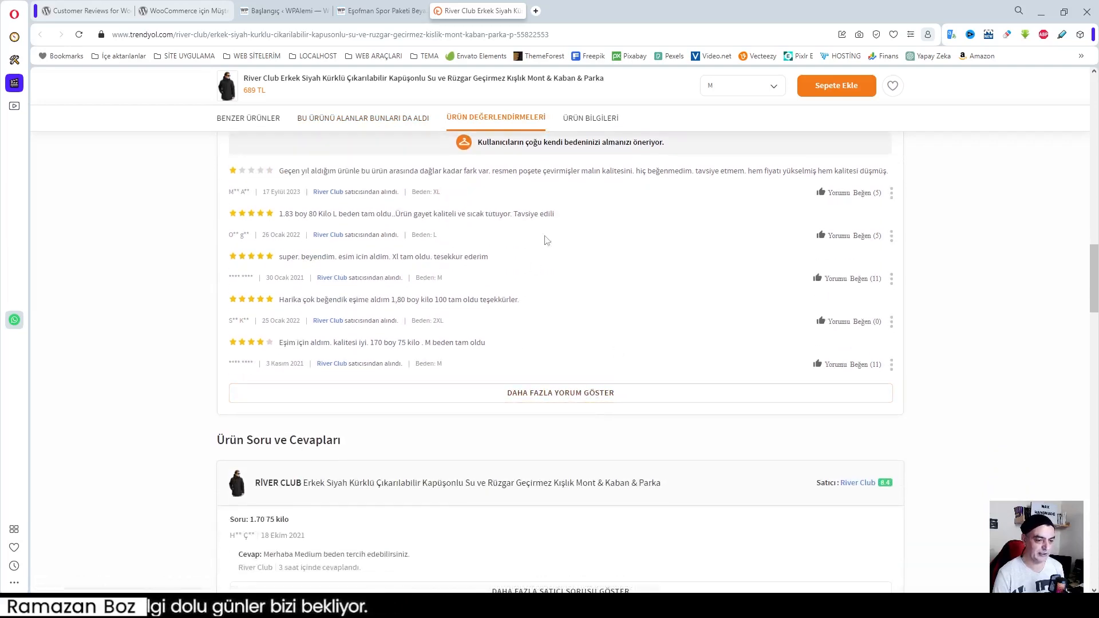
scroll(560, 311, "down", 1)
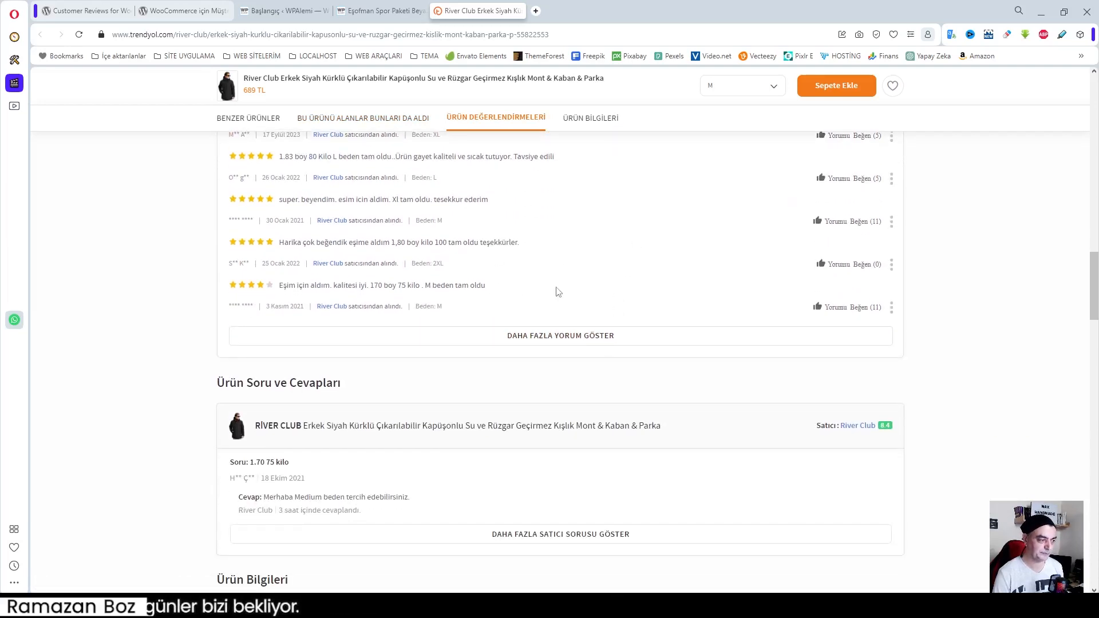
scroll(440, 290, "down", 3)
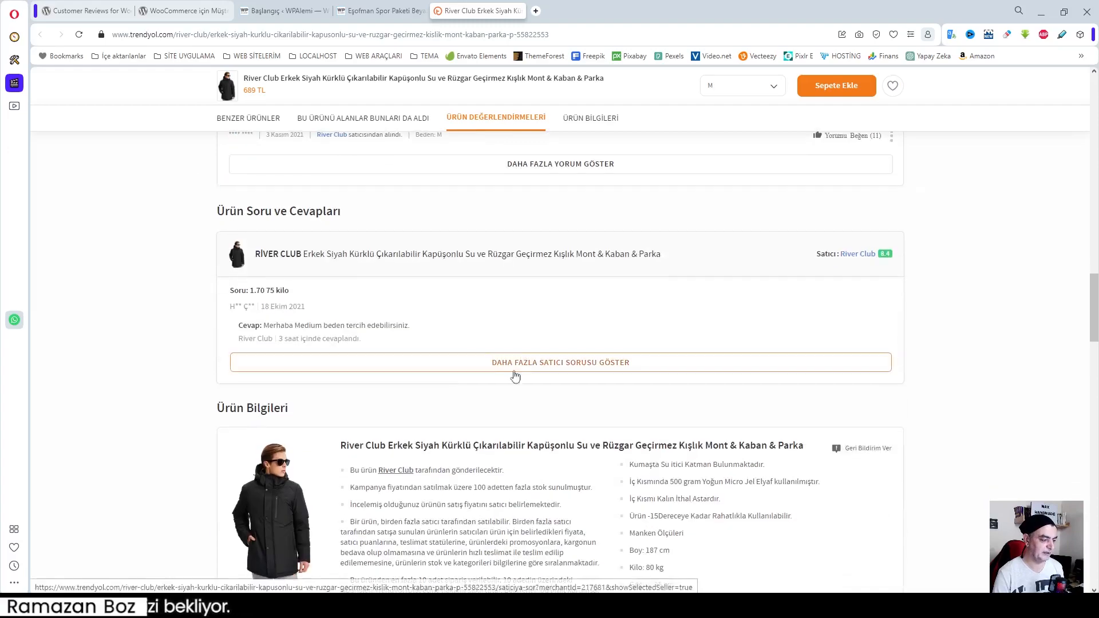
scroll(581, 341, "up", 5)
scroll(594, 340, "up", 15)
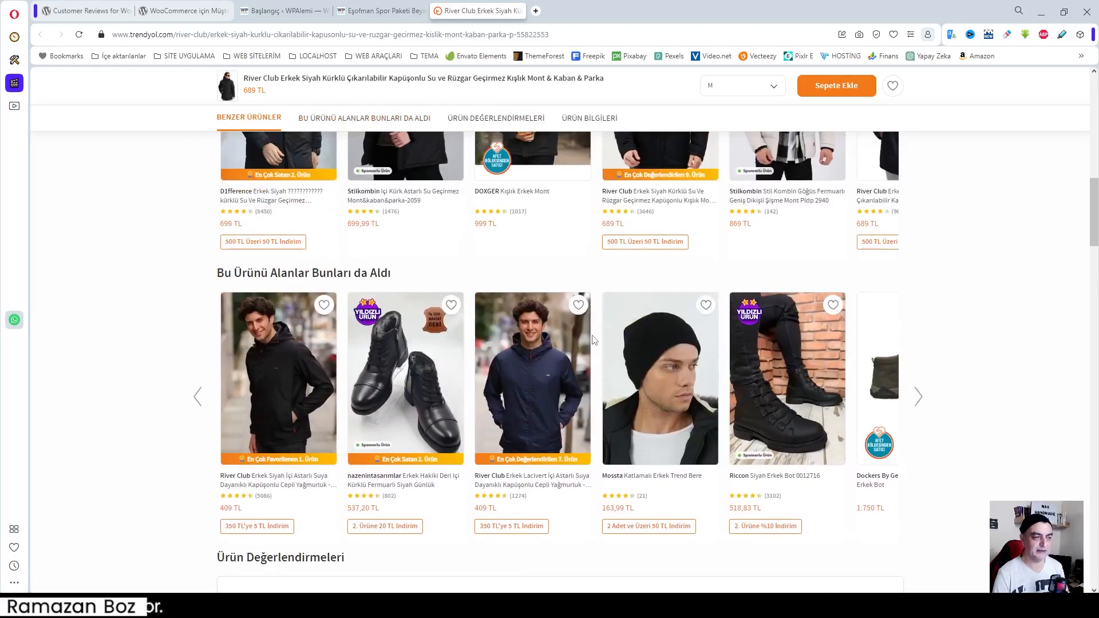
scroll(616, 337, "up", 5)
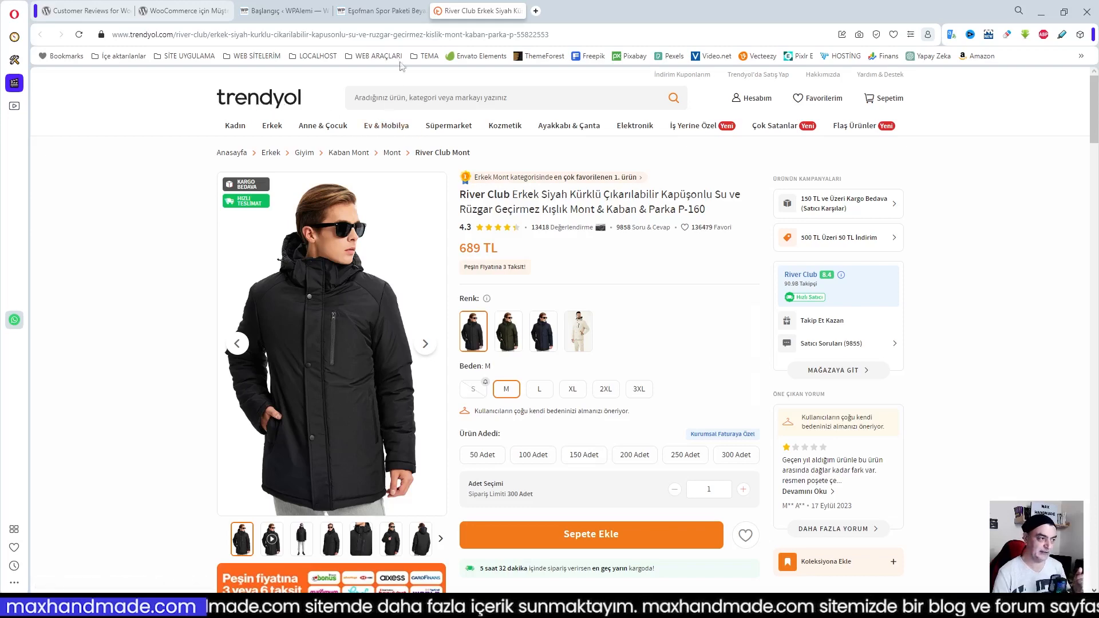
mouse_move(377, 9)
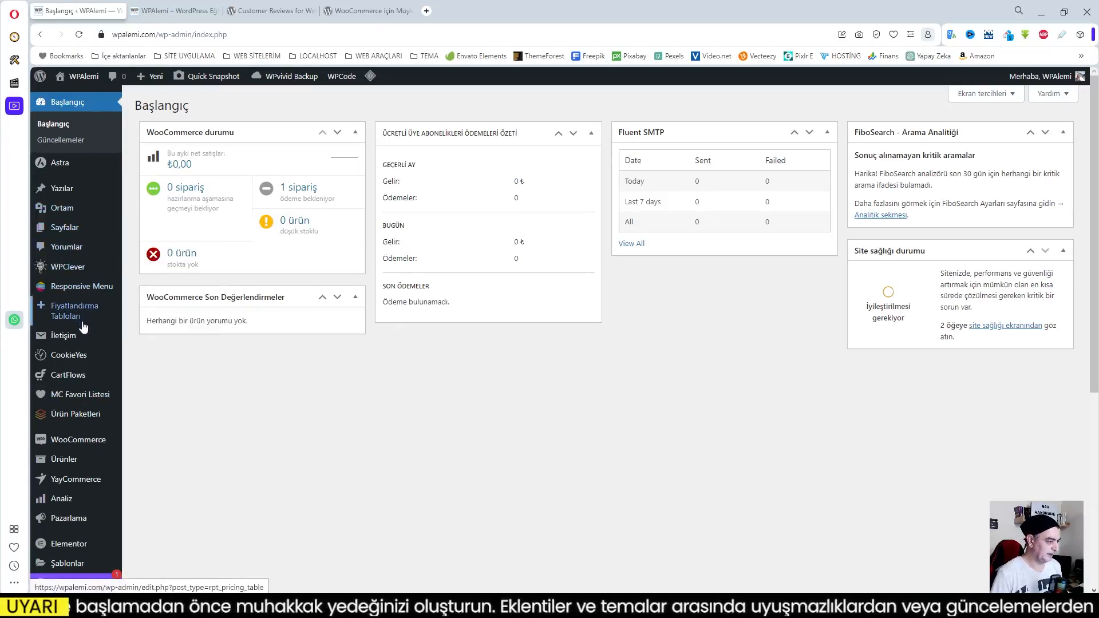
mouse_move(80, 318)
scroll(79, 318, "down", 6)
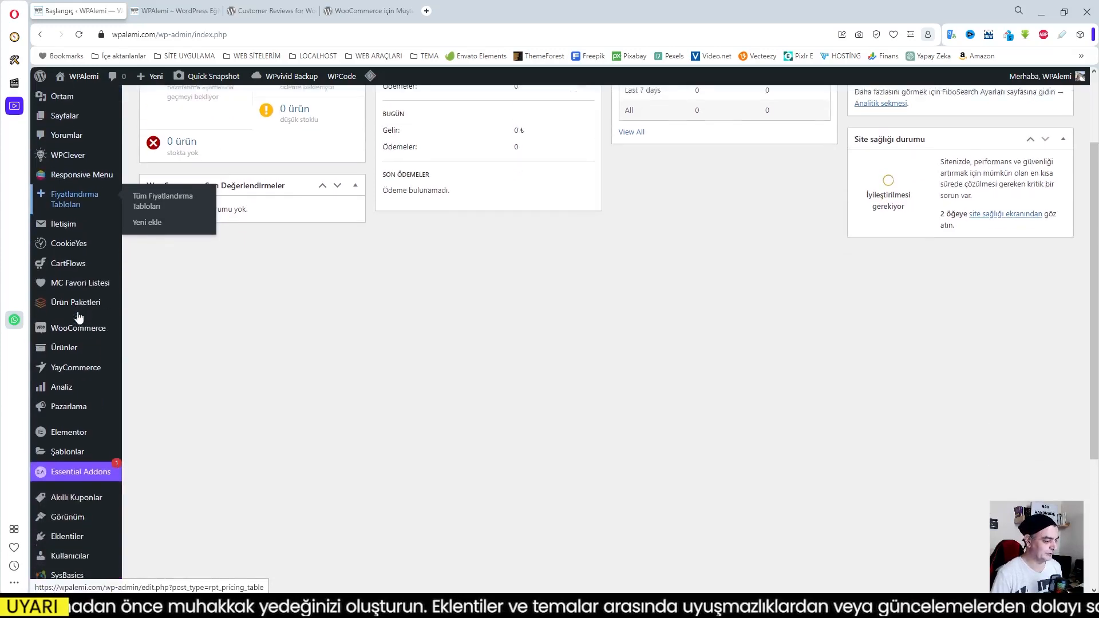
scroll(79, 315, "up", 6)
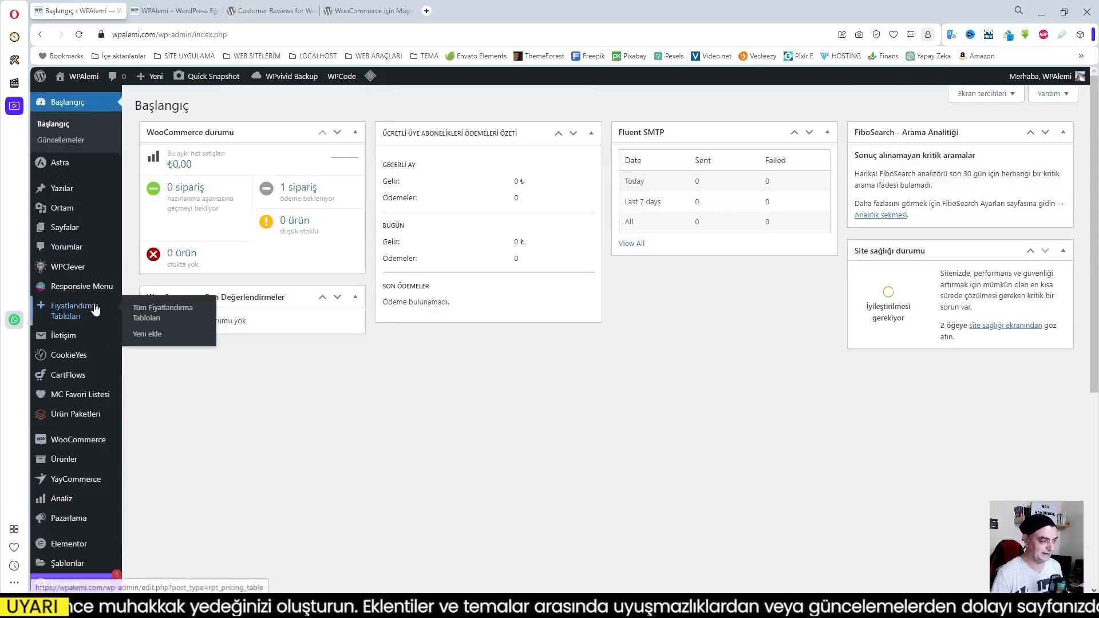
scroll(94, 309, "down", 3)
scroll(95, 309, "down", 3)
mouse_move(86, 351)
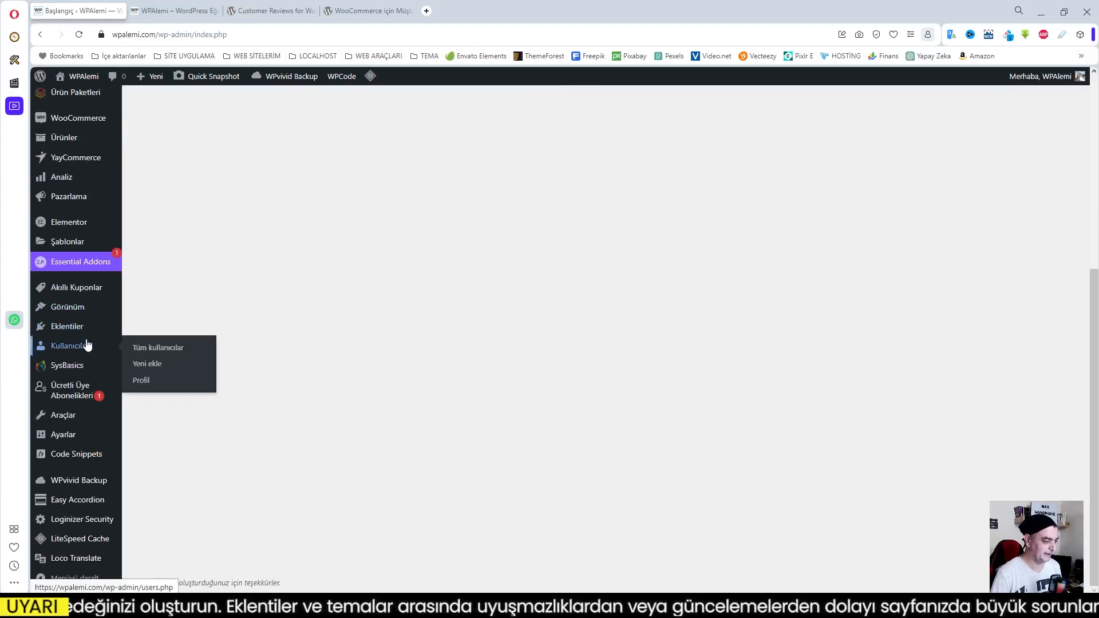
scroll(87, 347, "up", 3)
scroll(87, 344, "up", 2)
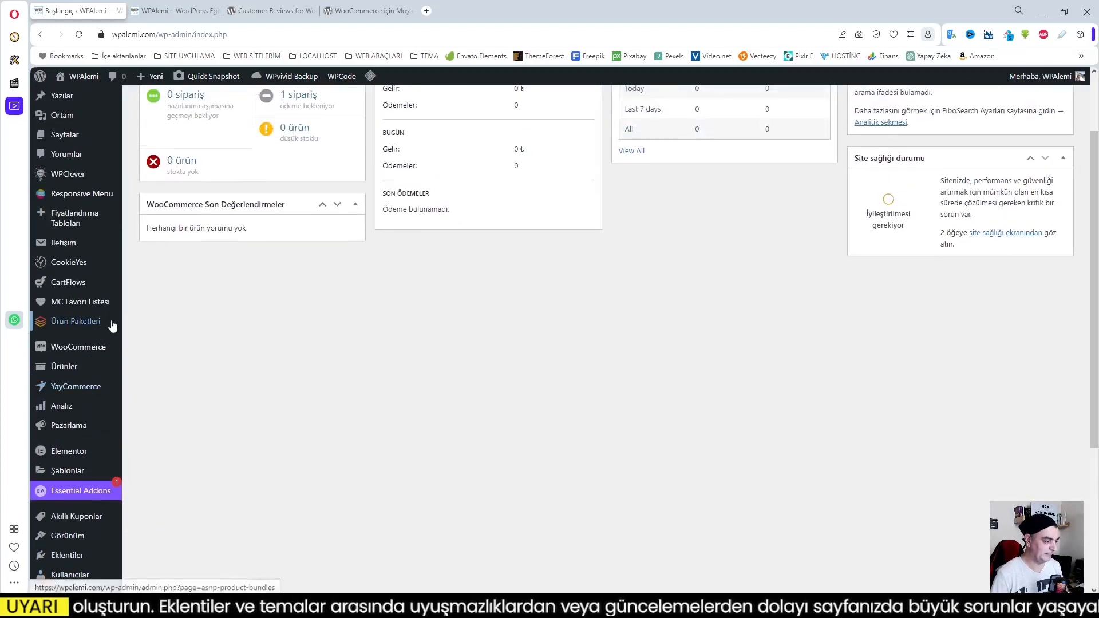
scroll(98, 342, "up", 2)
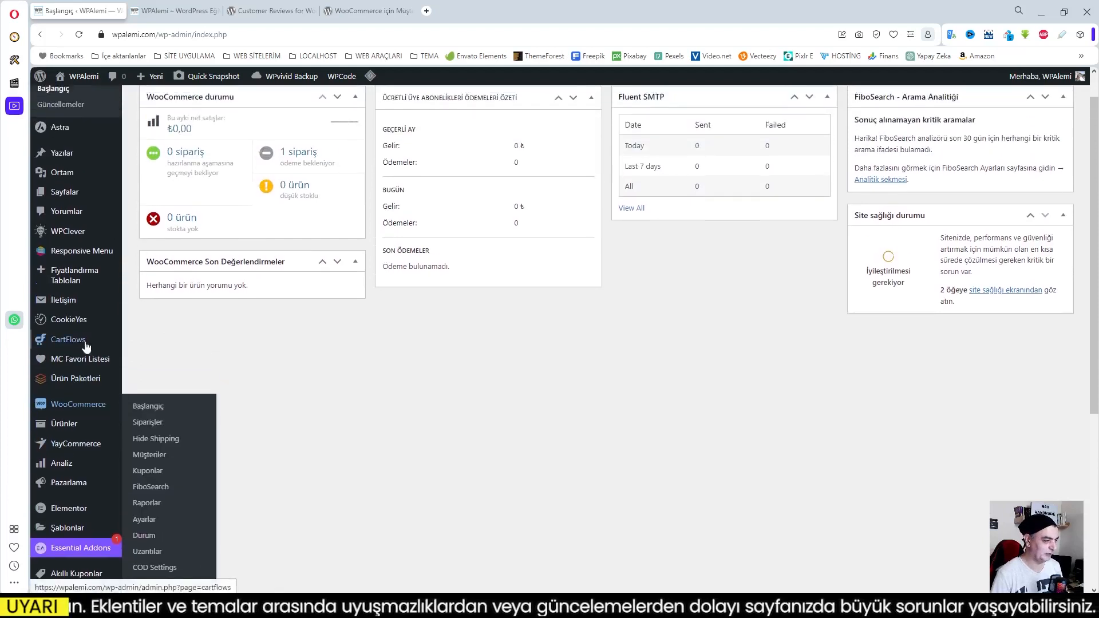
Search the new plugins for "Customer Reviews for WooCommerce", and install and activate the plugin by CusRev
scroll(91, 346, "down", 6)
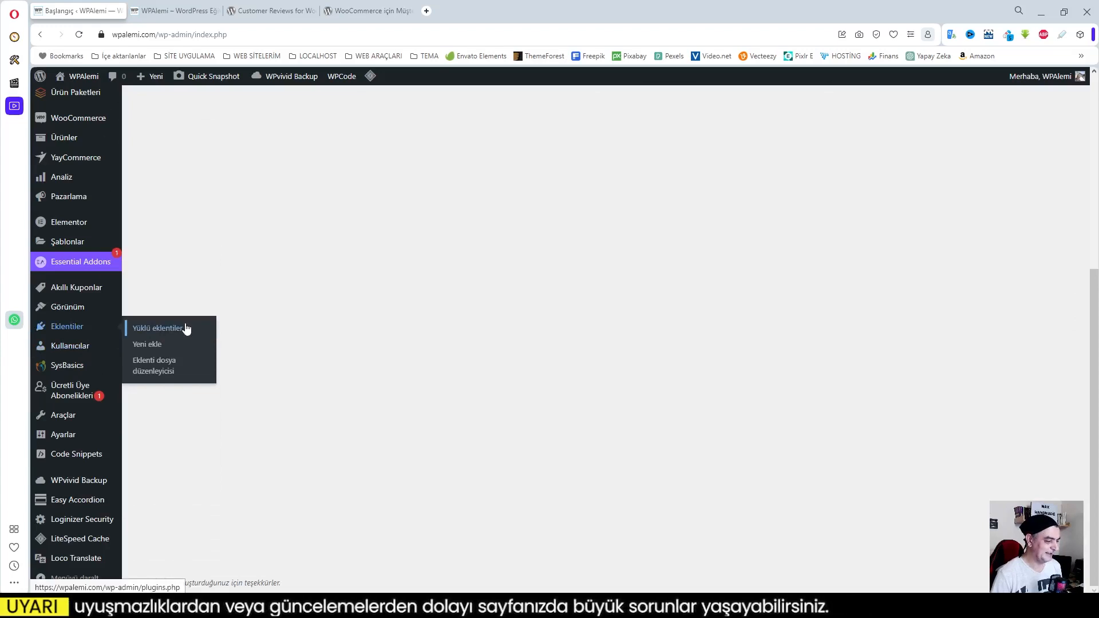
left_click(153, 346)
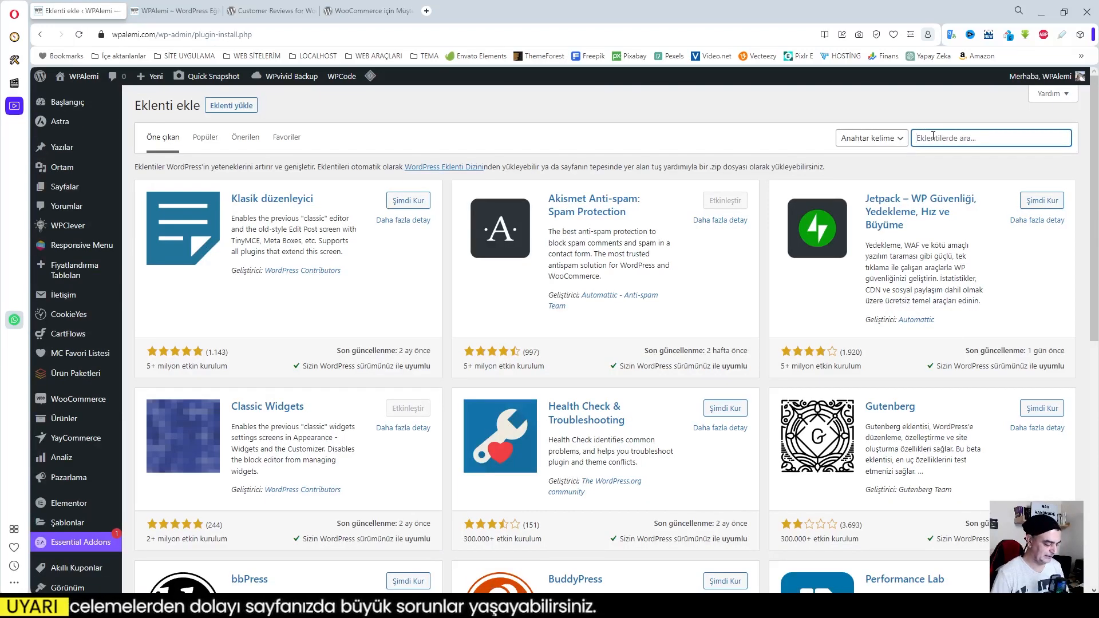
type("Customer Reviews for WooCommerce")
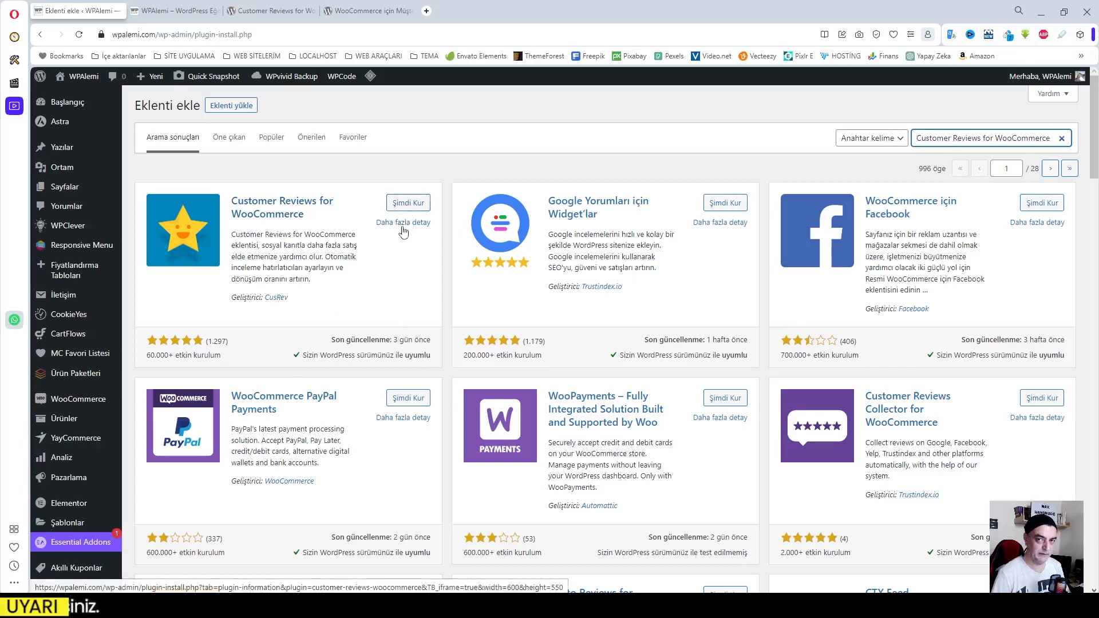
left_click(408, 204)
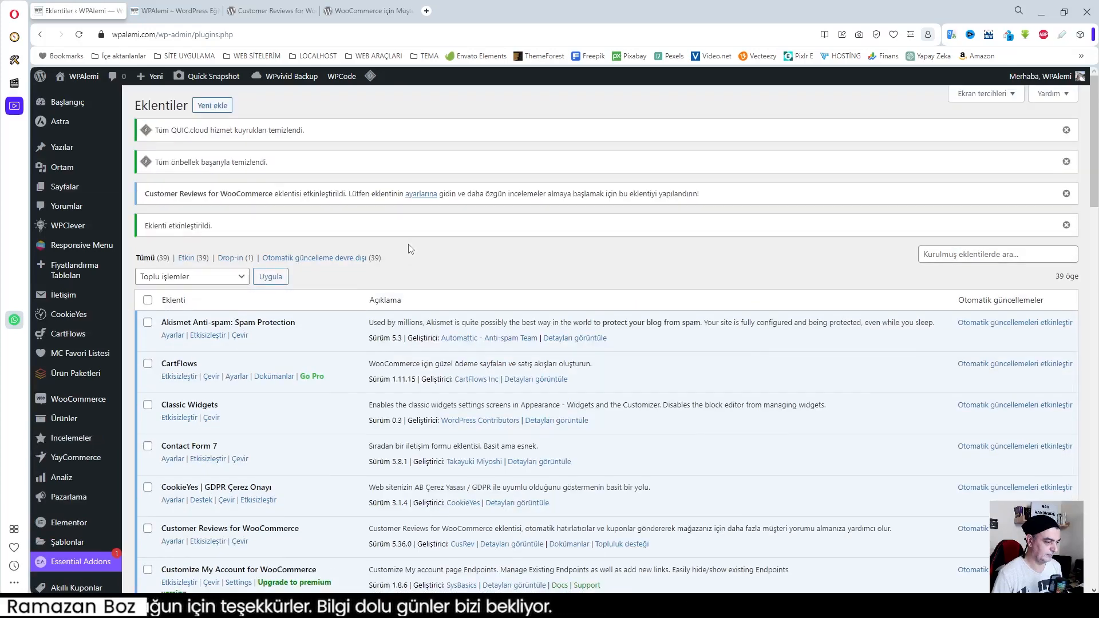
In Loco Translate, open the PO file upload page for the Customer Reviews for WooCommerce plugin
scroll(419, 248, "down", 1)
scroll(419, 248, "down", 1)
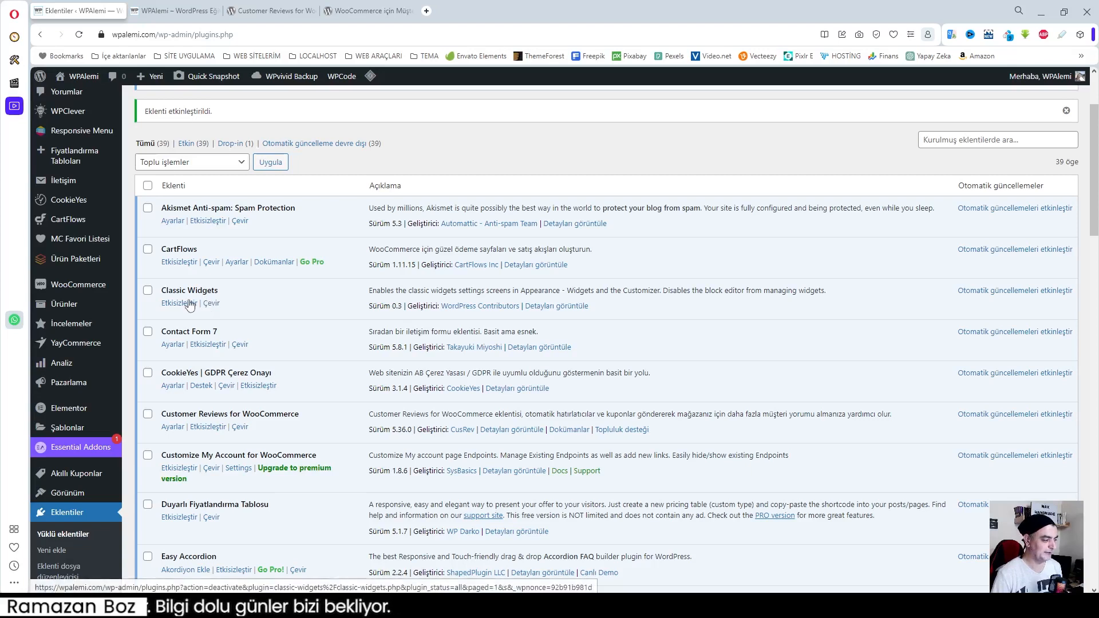
mouse_move(75, 331)
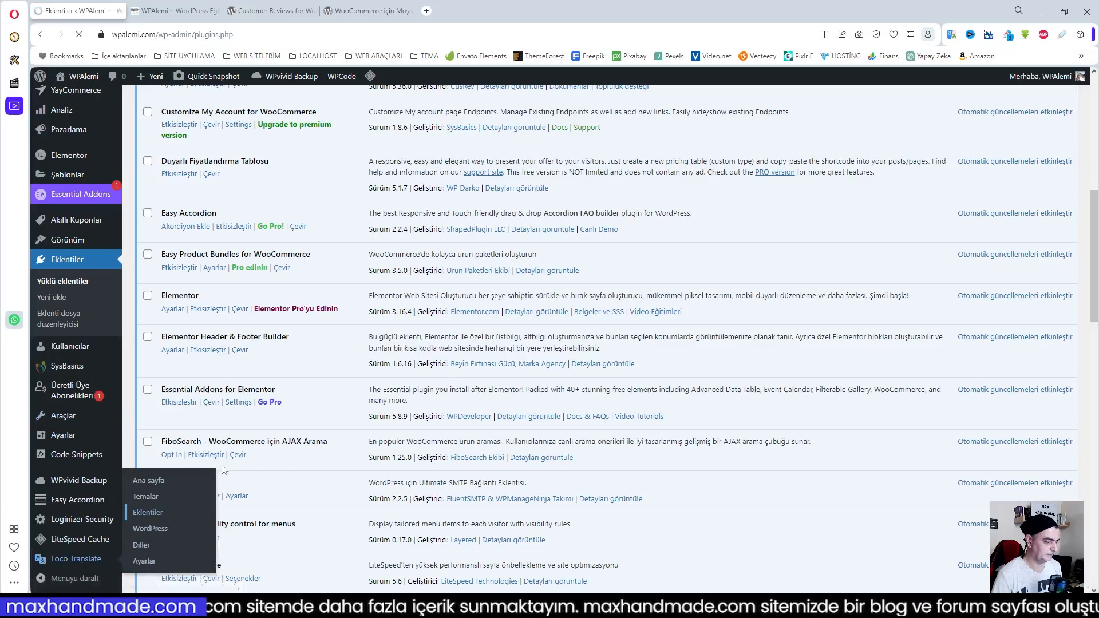
left_click(147, 512)
left_click(195, 322)
scroll(430, 376, "down", 9)
scroll(355, 375, "up", 9)
left_click(195, 215)
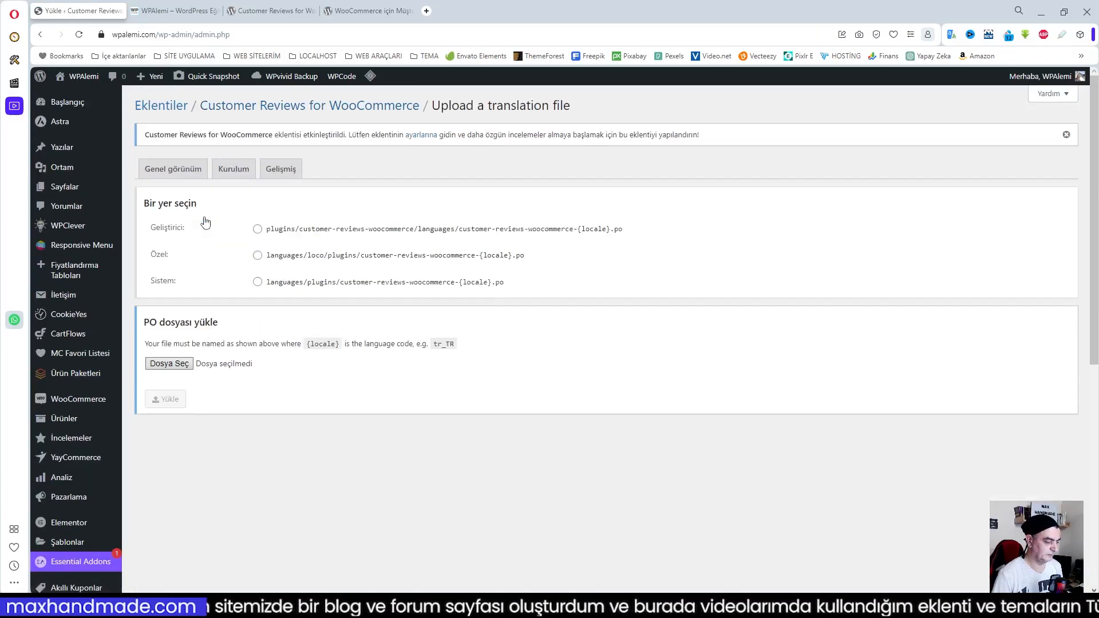
Upload the plugin's Turkish tr_TR PO file to the Sistem location (languages/plugins)
left_click(258, 282)
left_click(170, 363)
left_click(245, 506)
left_click(175, 400)
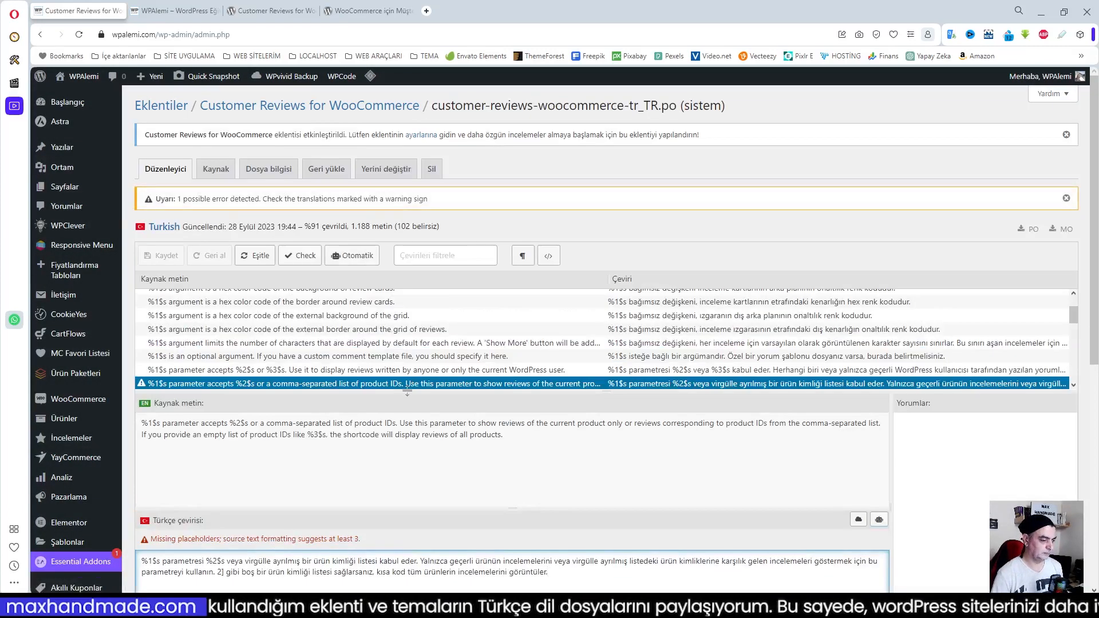
Return to the plugin's translation overview and check its list of languages
left_click(332, 106)
scroll(496, 351, "down", 9)
scroll(496, 351, "up", 9)
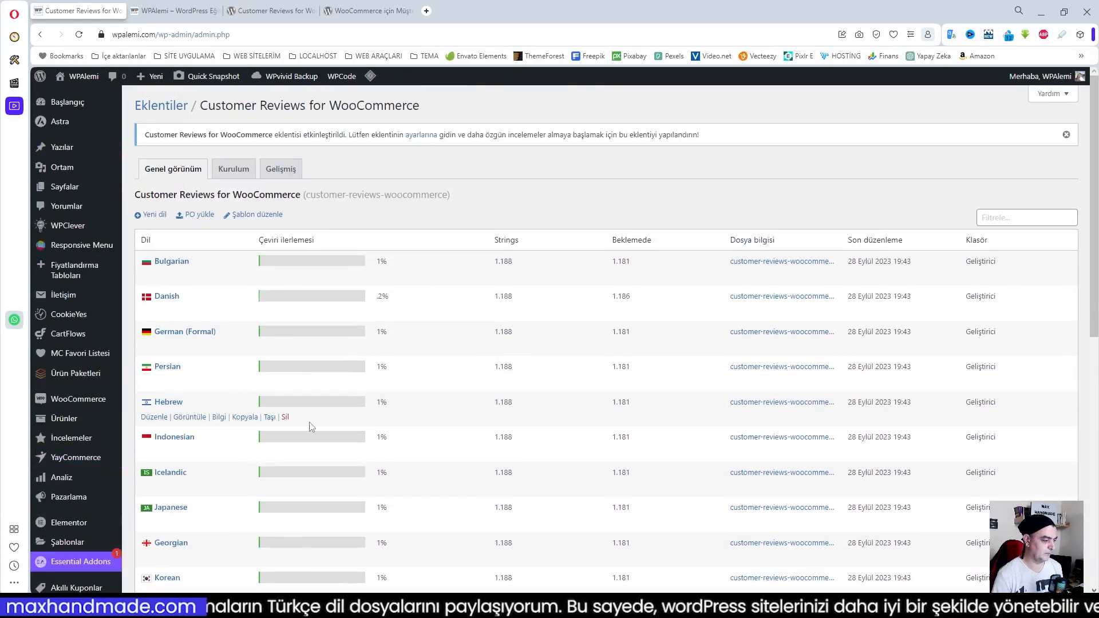
Open the WooCommerce settings for products and review the Değerlendirmeler options for product reviews and star ratings
mouse_move(76, 440)
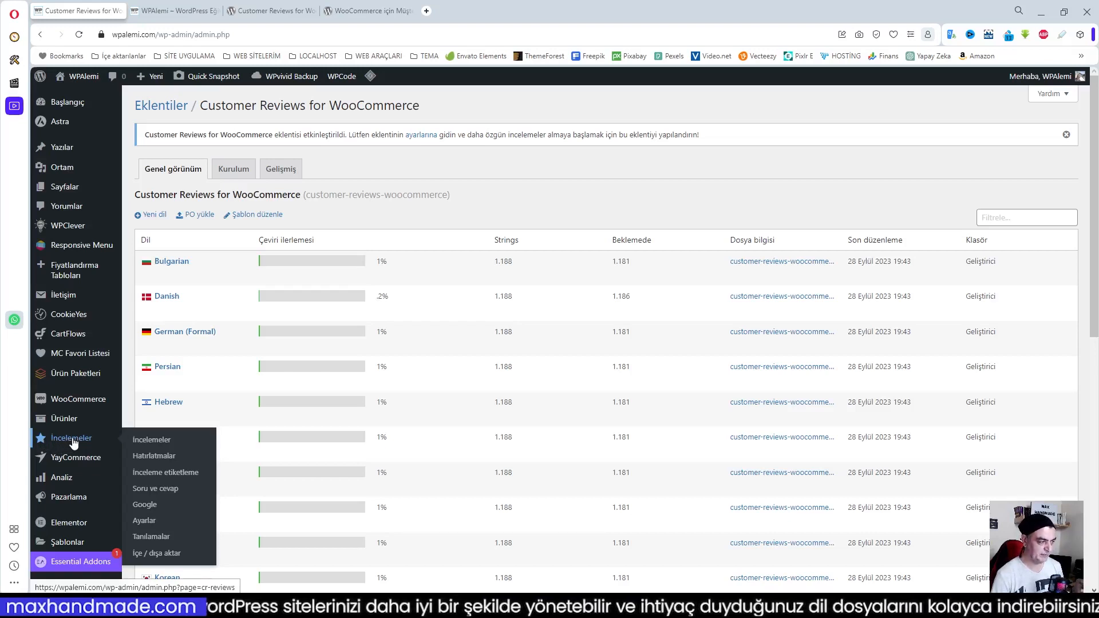
mouse_move(68, 476)
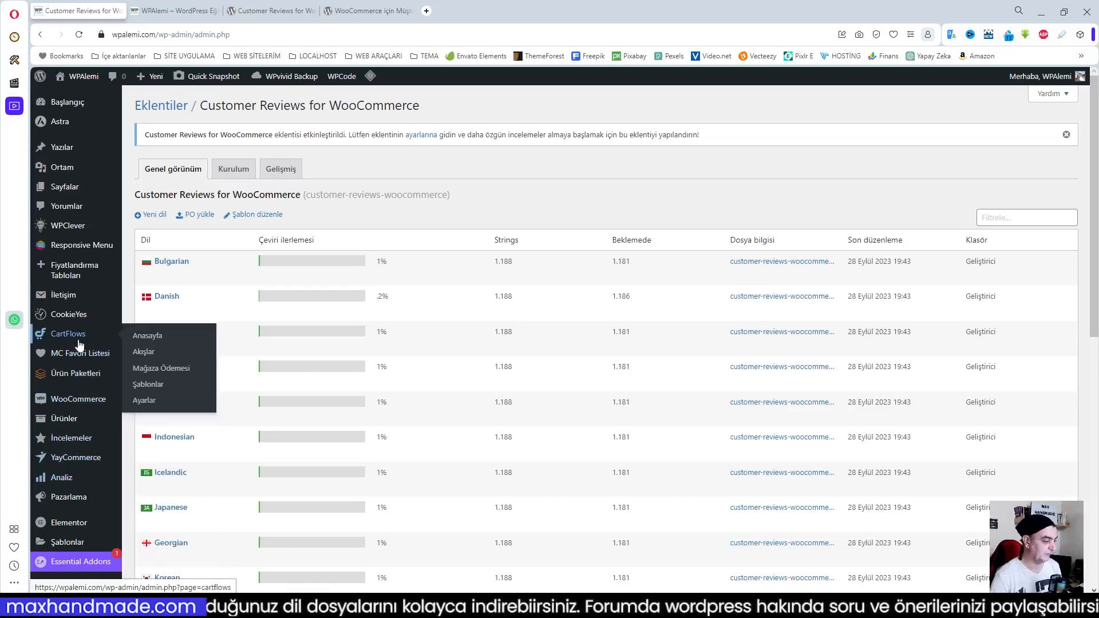
mouse_move(75, 399)
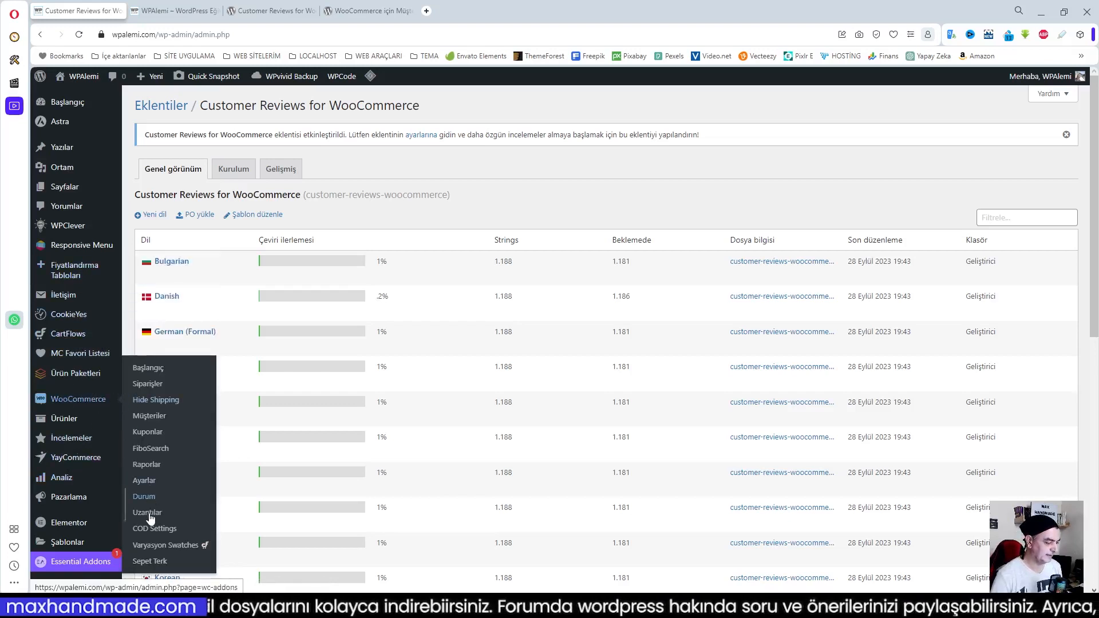
left_click(147, 482)
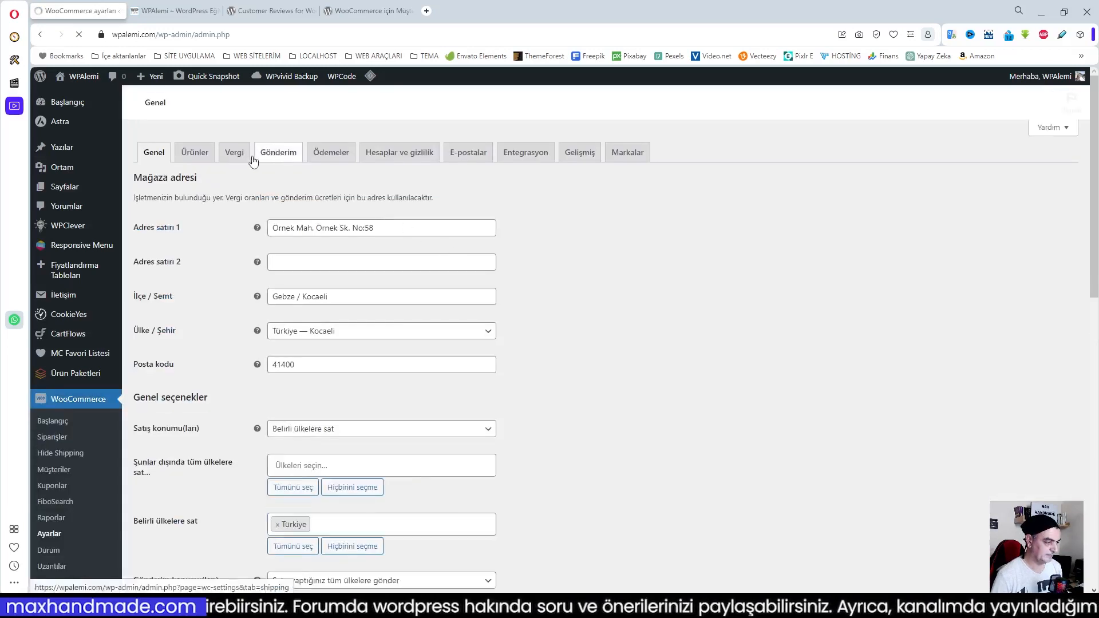
left_click(193, 284)
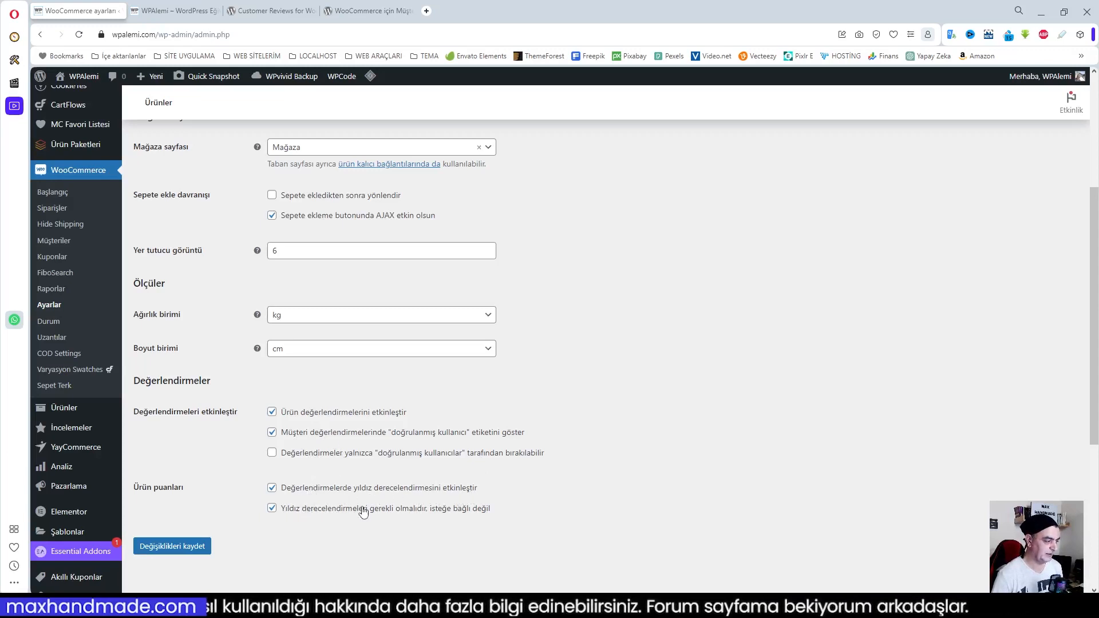
scroll(86, 467, "down", 5)
Open the site's Tartışma (discussion) settings and review the comment options, including the one requiring users to register and log in
mouse_move(84, 467)
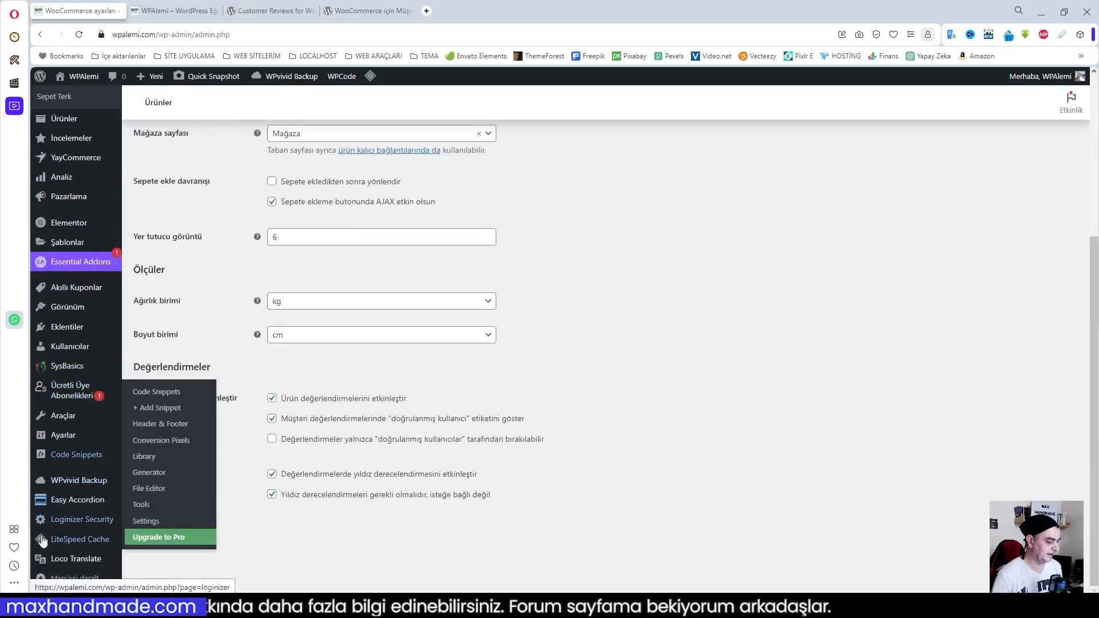
mouse_move(63, 440)
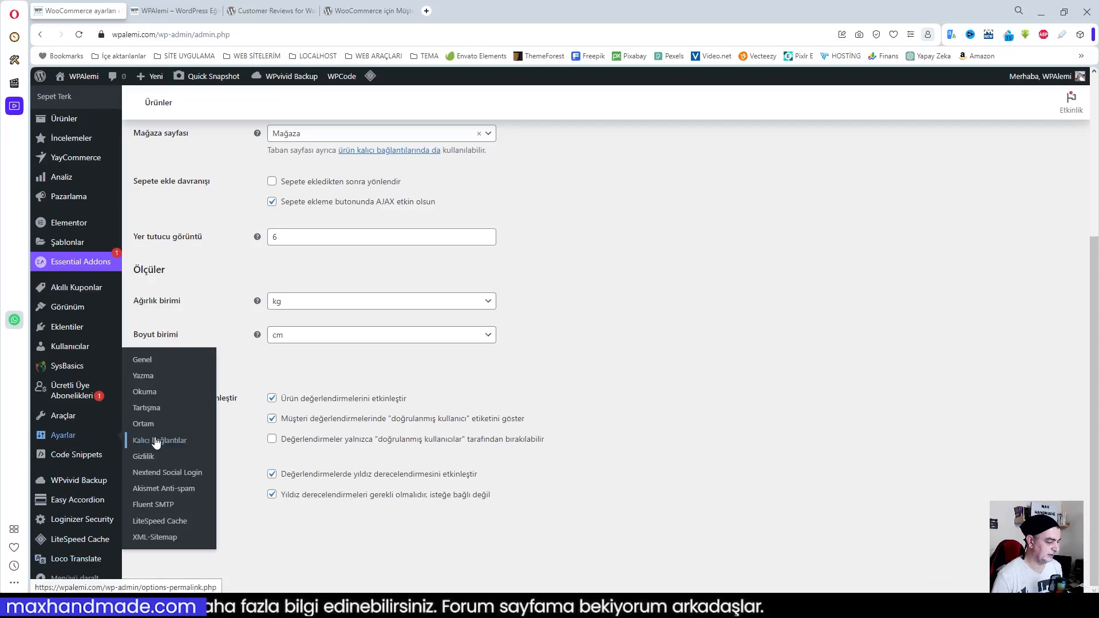
left_click(150, 412)
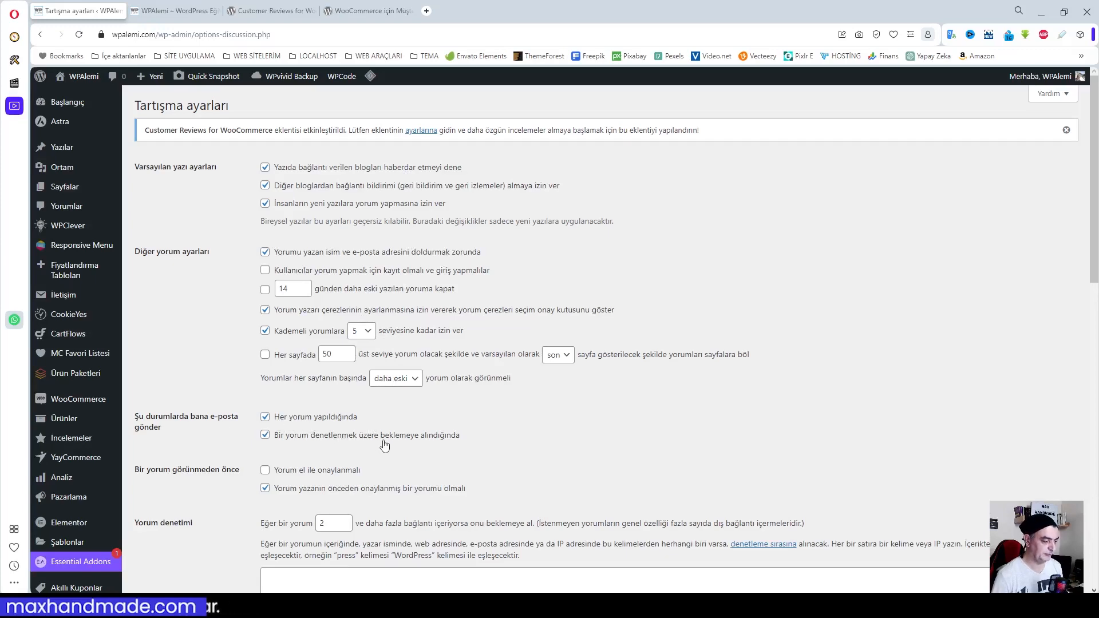
scroll(381, 444, "down", 4)
scroll(384, 440, "down", 9)
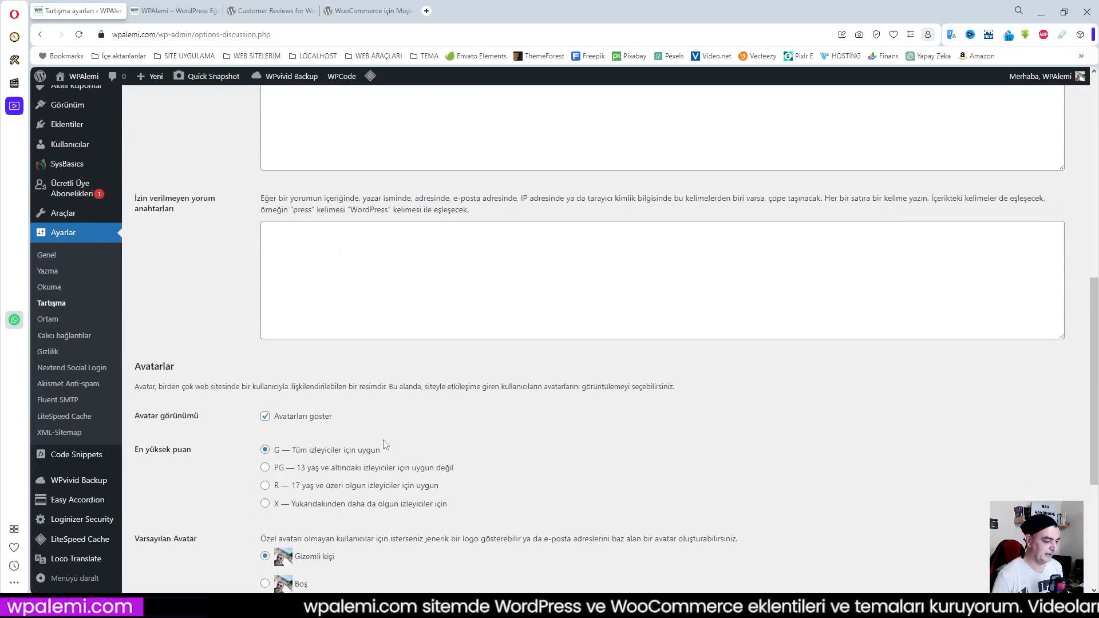
scroll(383, 445, "down", 1)
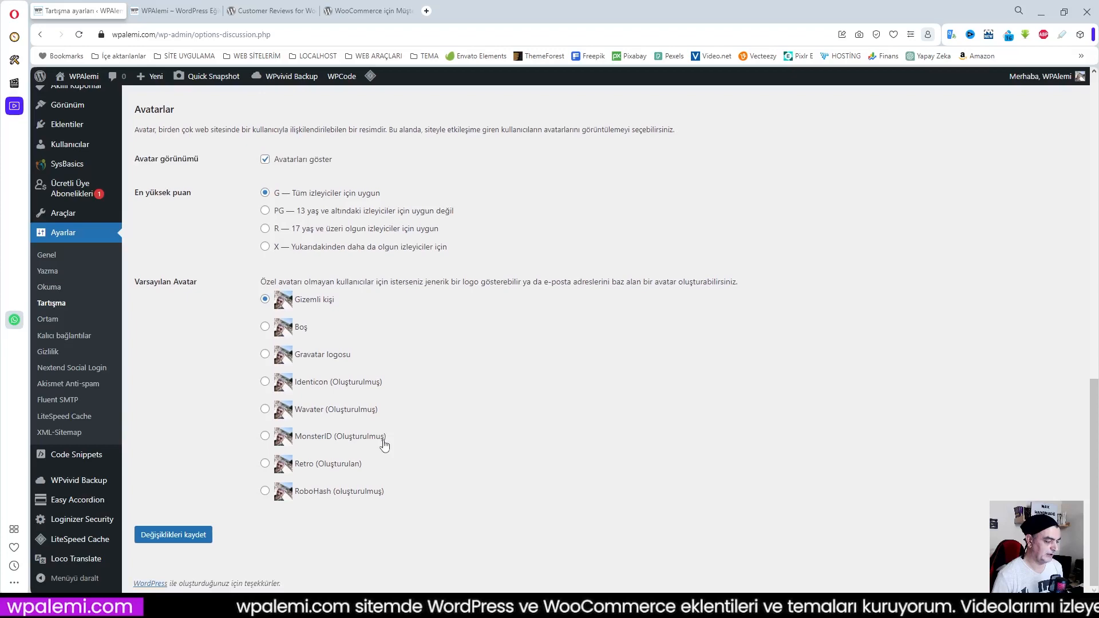
scroll(384, 444, "up", 15)
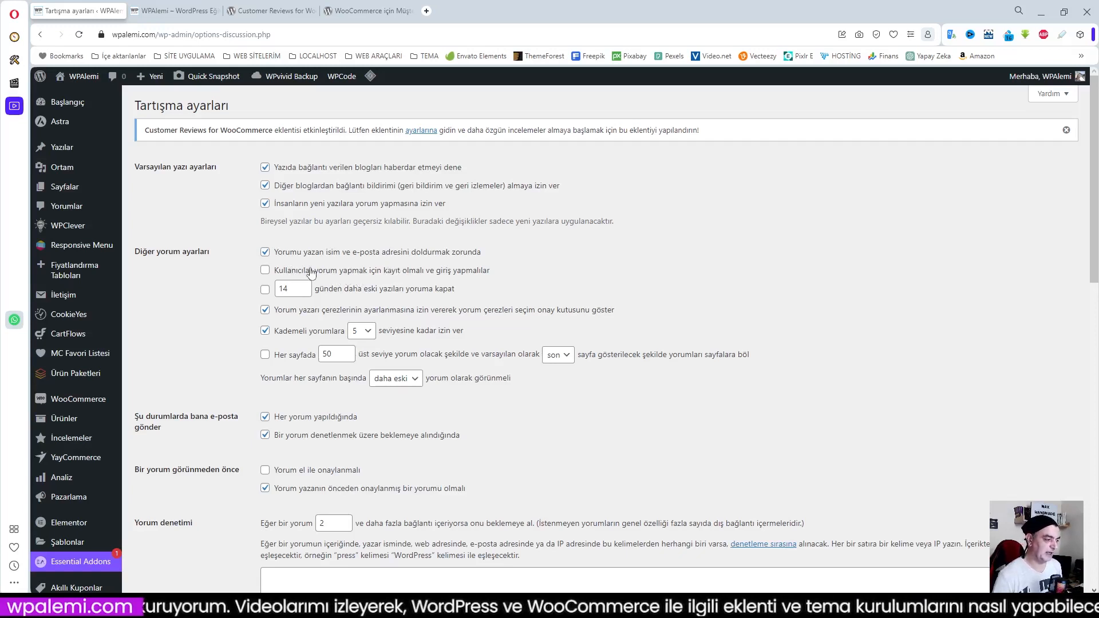
left_click(266, 270)
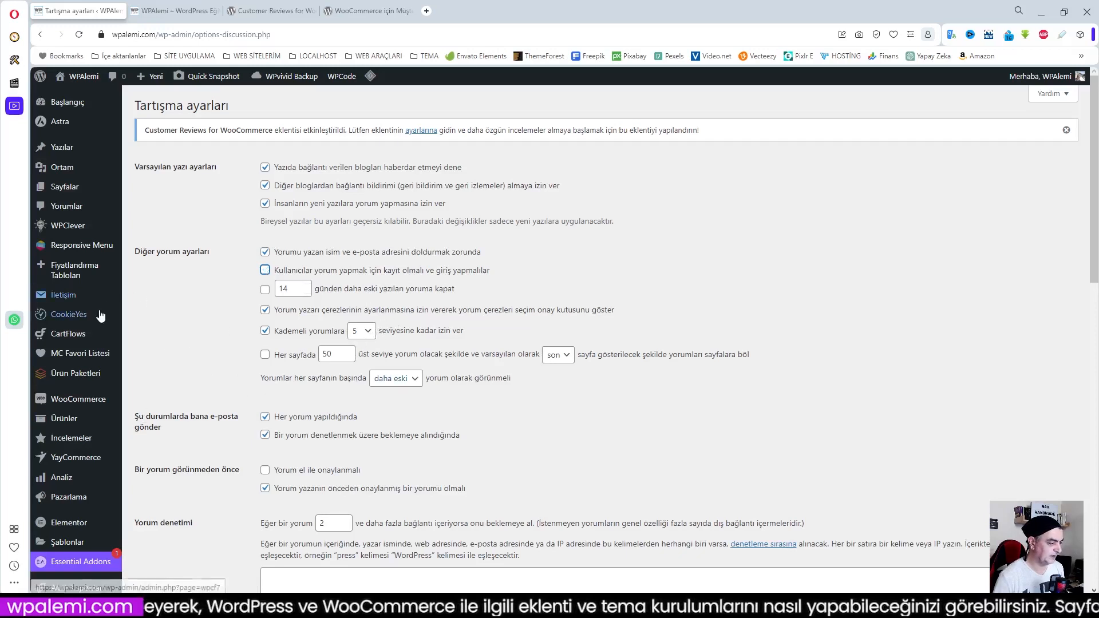
Open the product Eşofman Spor Paketi Beyaz for editing and check the review-enabling option in its Gelişmiş product data
mouse_move(101, 253)
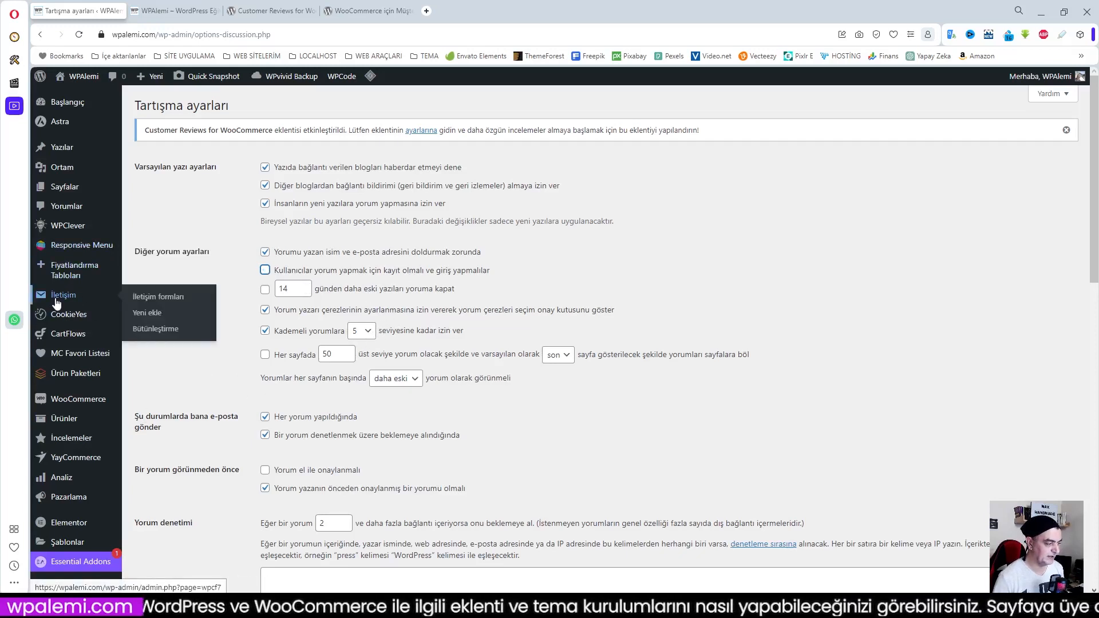
mouse_move(86, 425)
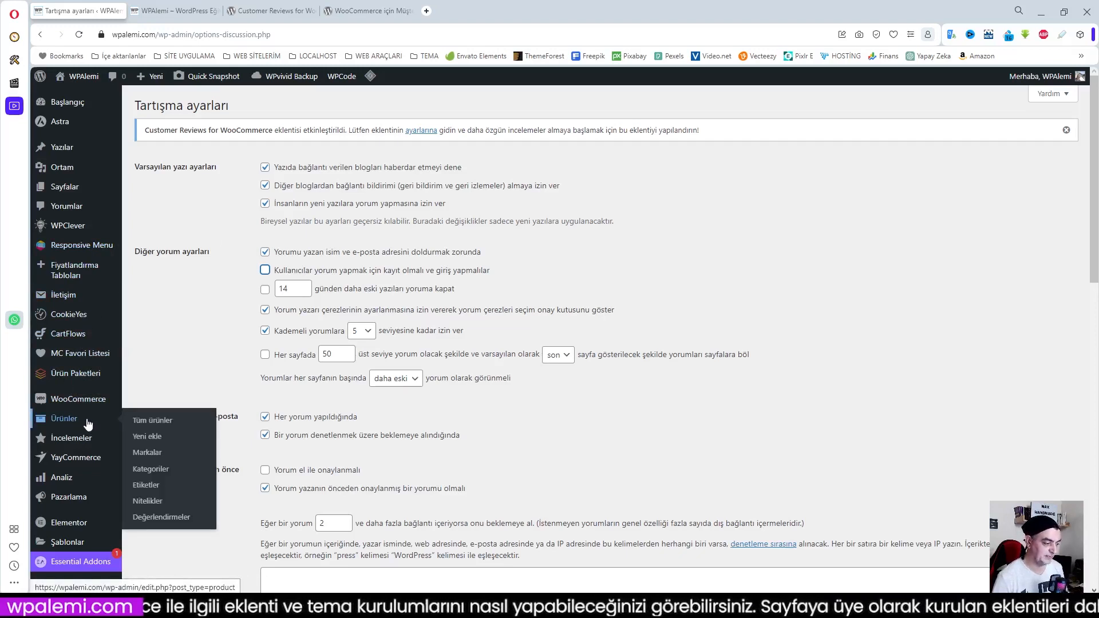
left_click(150, 421)
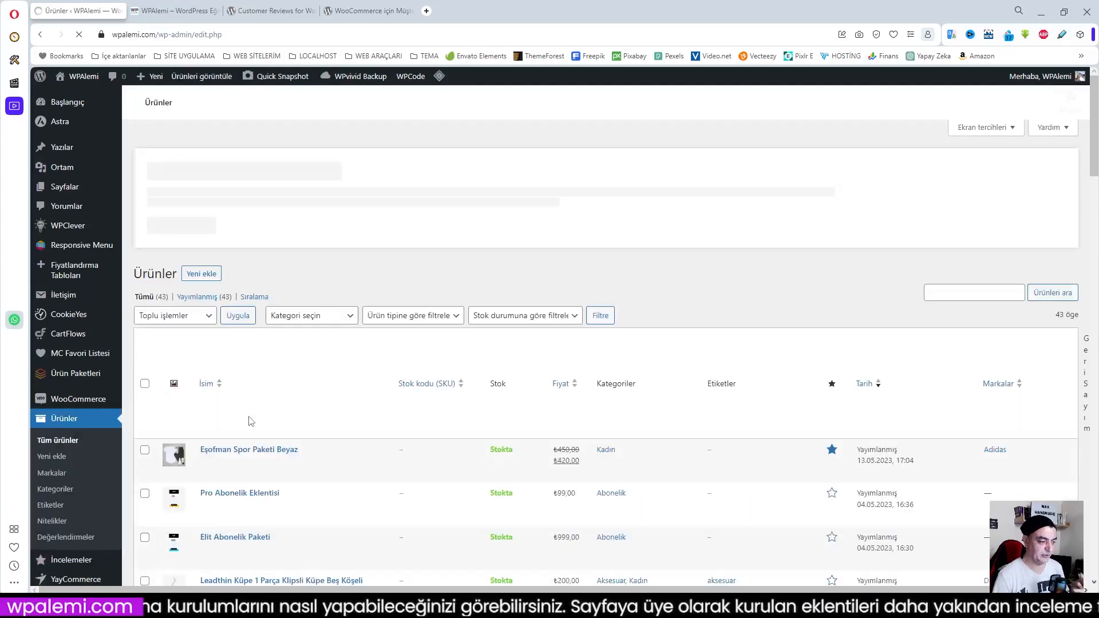
left_click(238, 396)
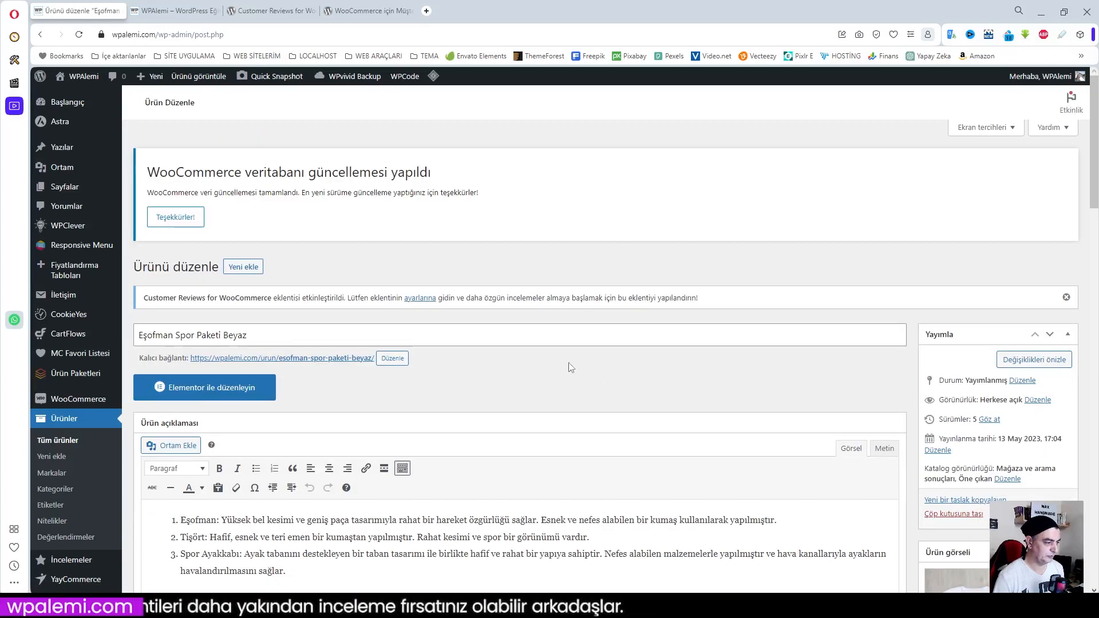
scroll(608, 384, "down", 10)
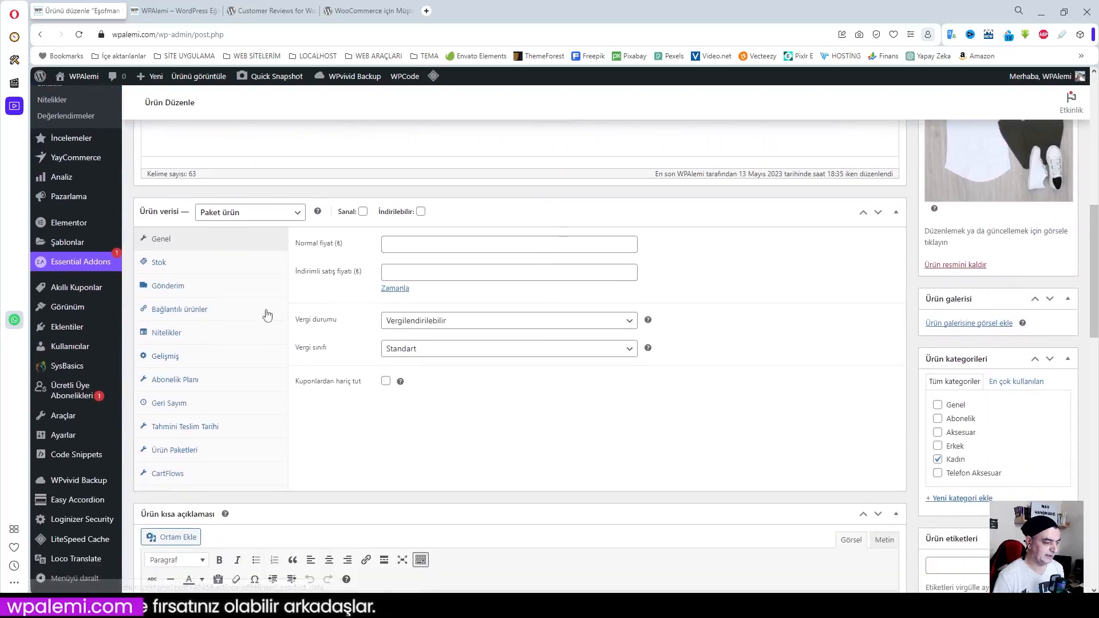
left_click(161, 360)
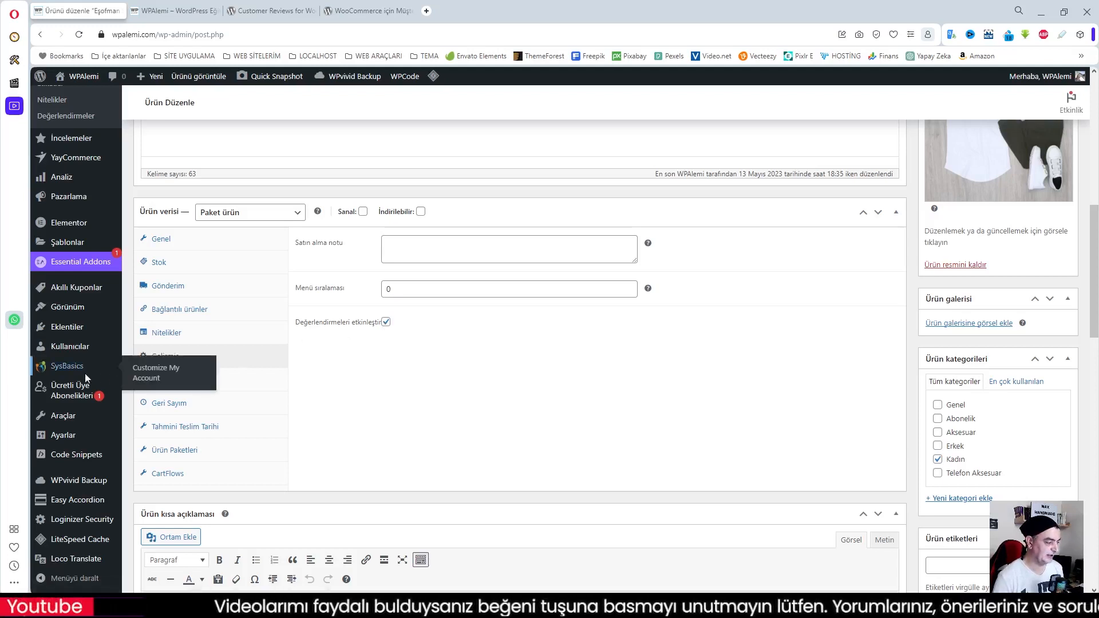
Go to the plugin's İncelemeler list and open its Ayarlar page on the review reminder settings
scroll(97, 371, "down", 1)
scroll(66, 385, "up", 2)
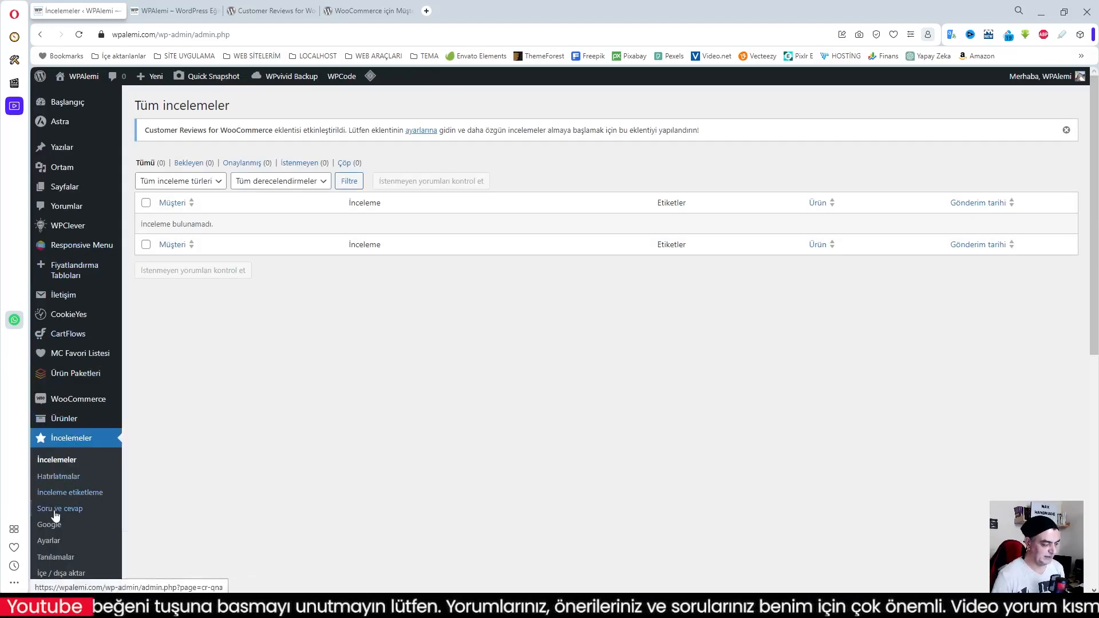
scroll(60, 533, "down", 1)
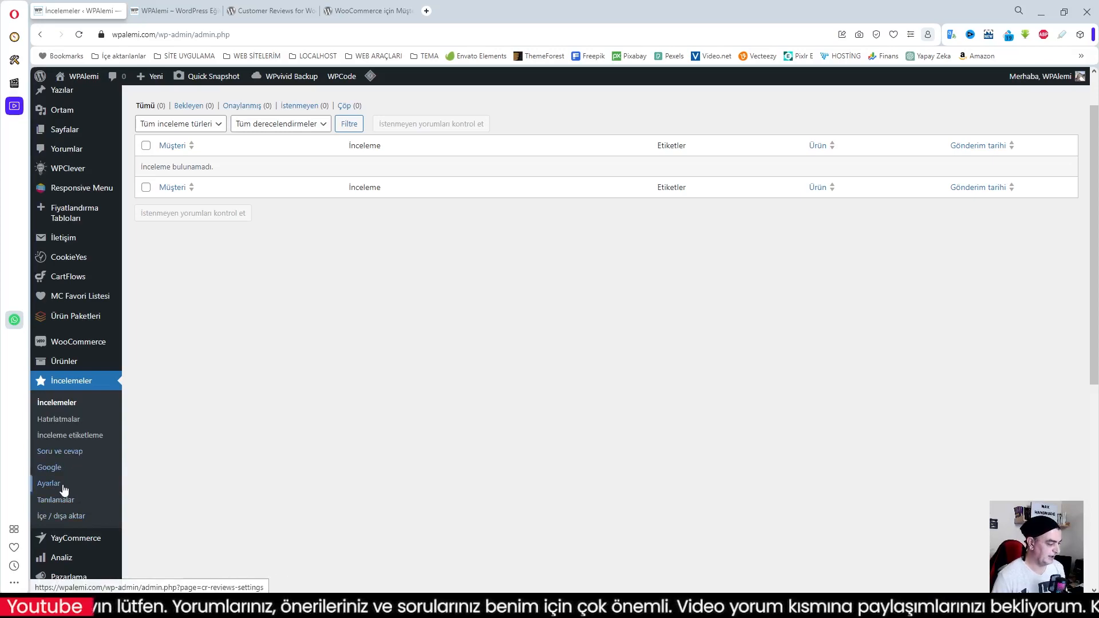
Switch to the storefront and open the product page of Eşofman Spor Paketi Beyaz from the Özel Ürünler section
left_click(170, 17)
scroll(373, 456, "down", 6)
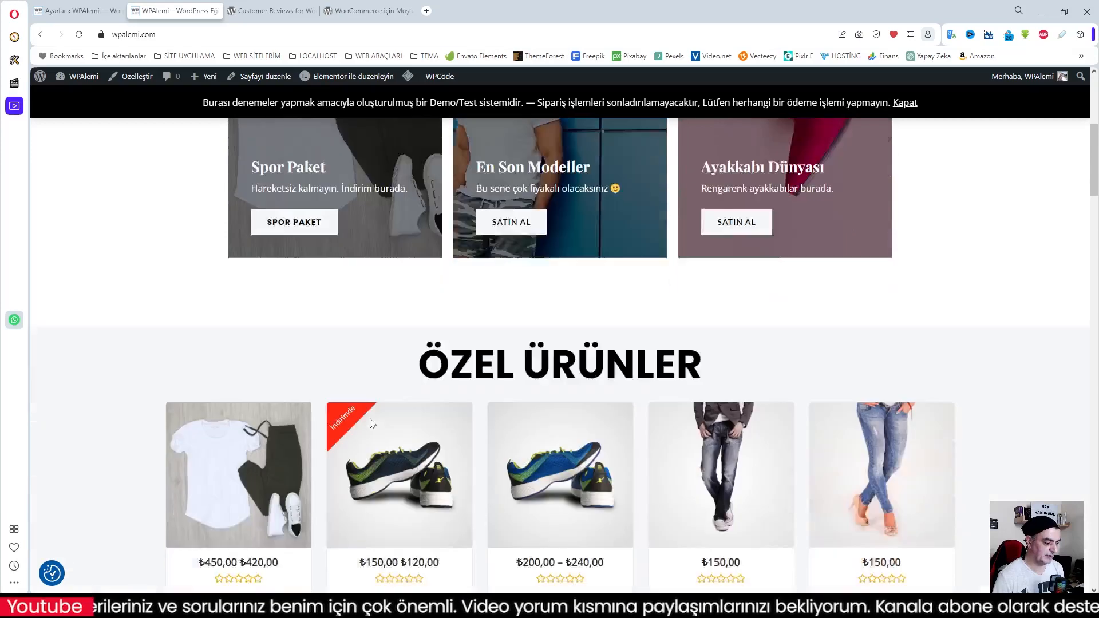
scroll(372, 424, "down", 2)
left_click(236, 399)
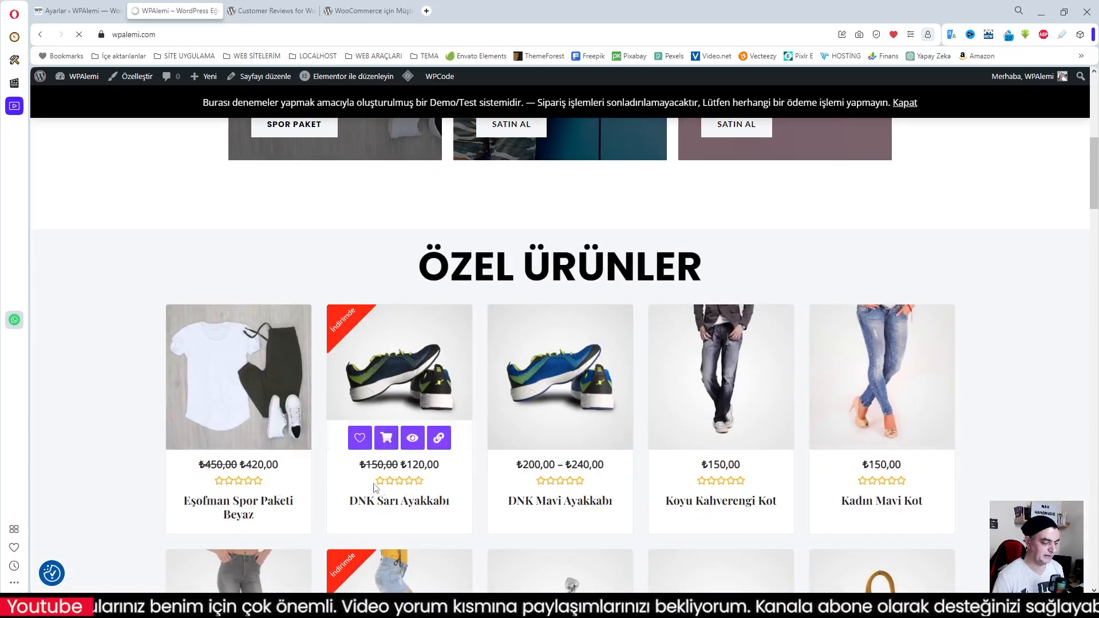
Show the product's Değerlendirmeler section and examine its star rating and review form
scroll(452, 417, "down", 1)
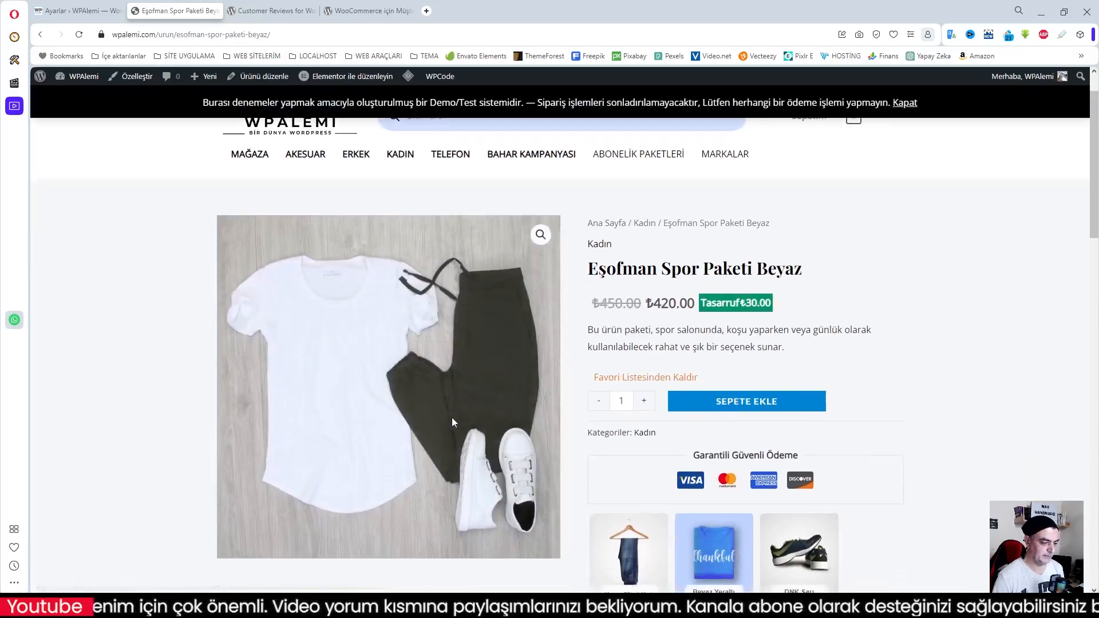
scroll(743, 441, "down", 10)
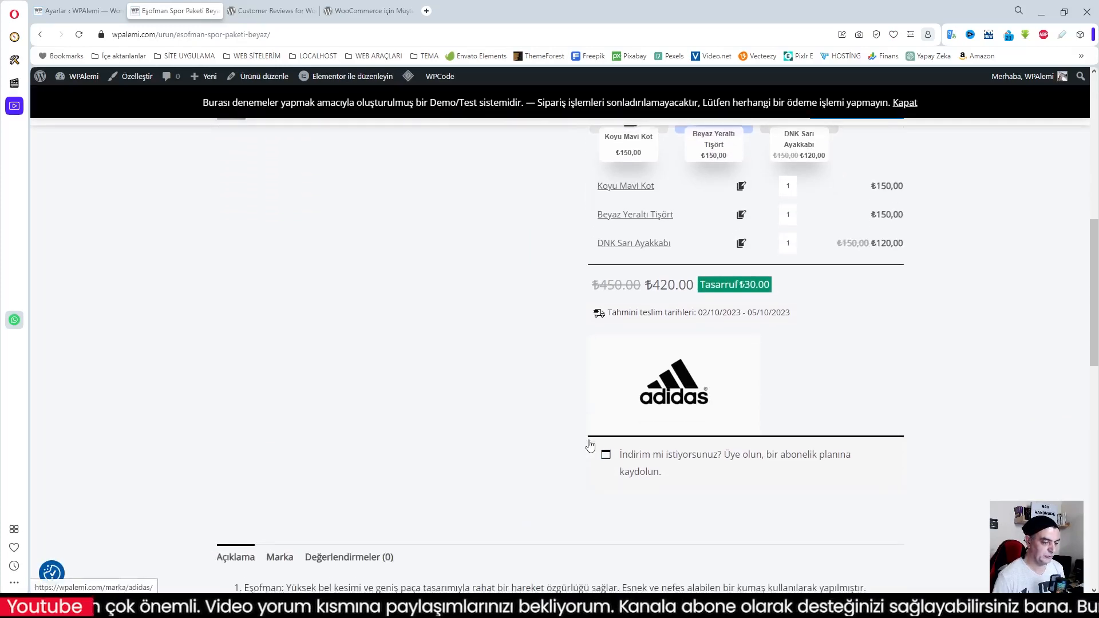
scroll(590, 446, "down", 10)
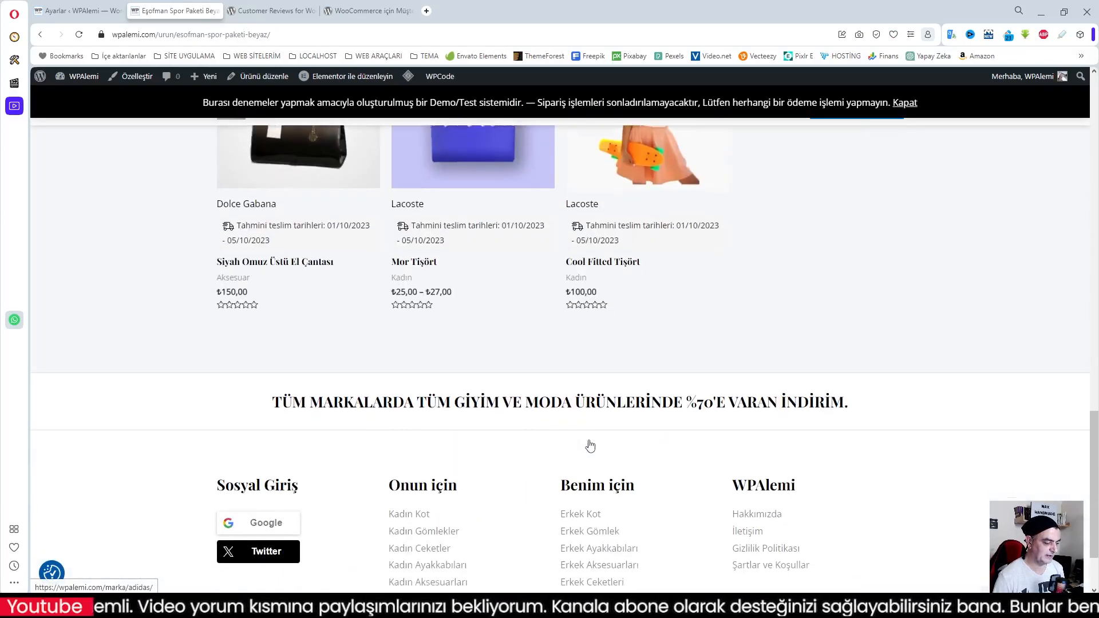
scroll(592, 445, "up", 5)
scroll(592, 445, "up", 4)
left_click(349, 385)
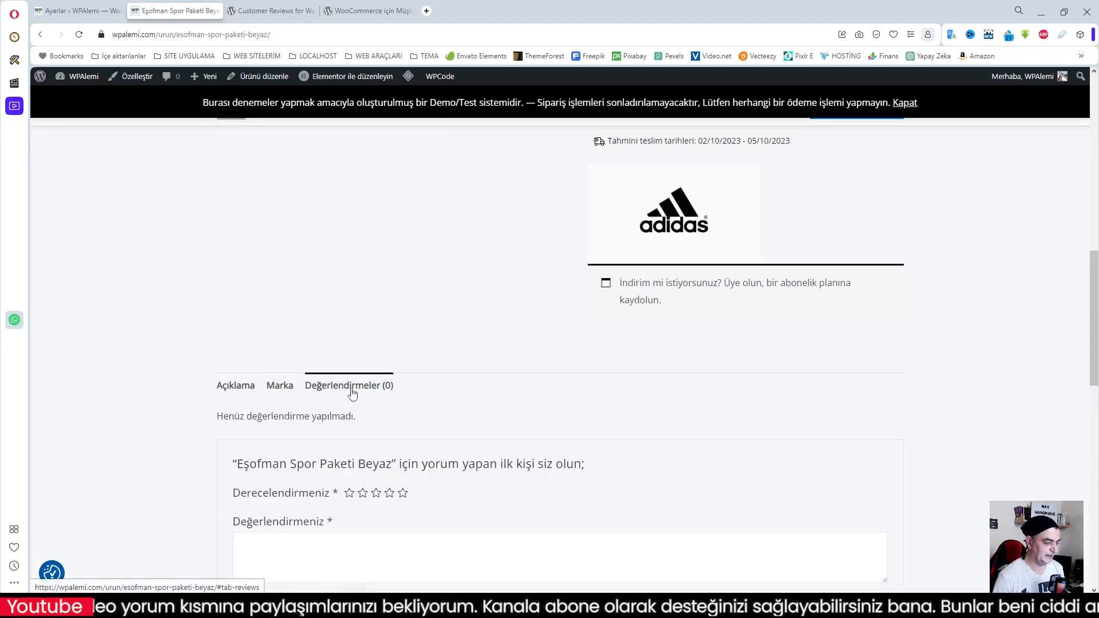
scroll(250, 520, "down", 2)
left_click(362, 378)
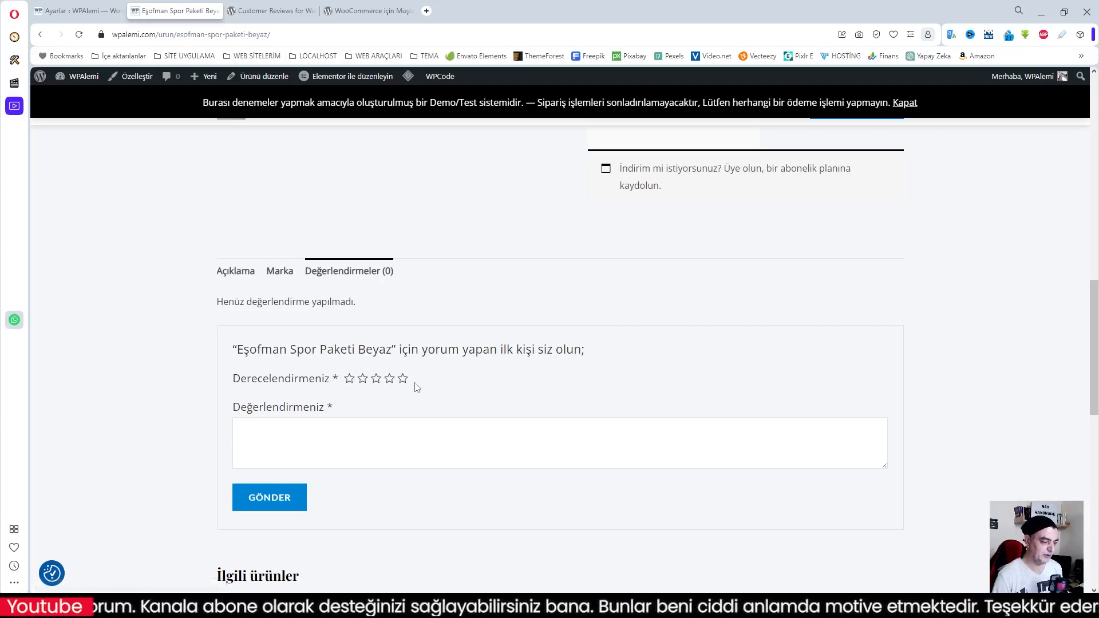
scroll(515, 401, "up", 2)
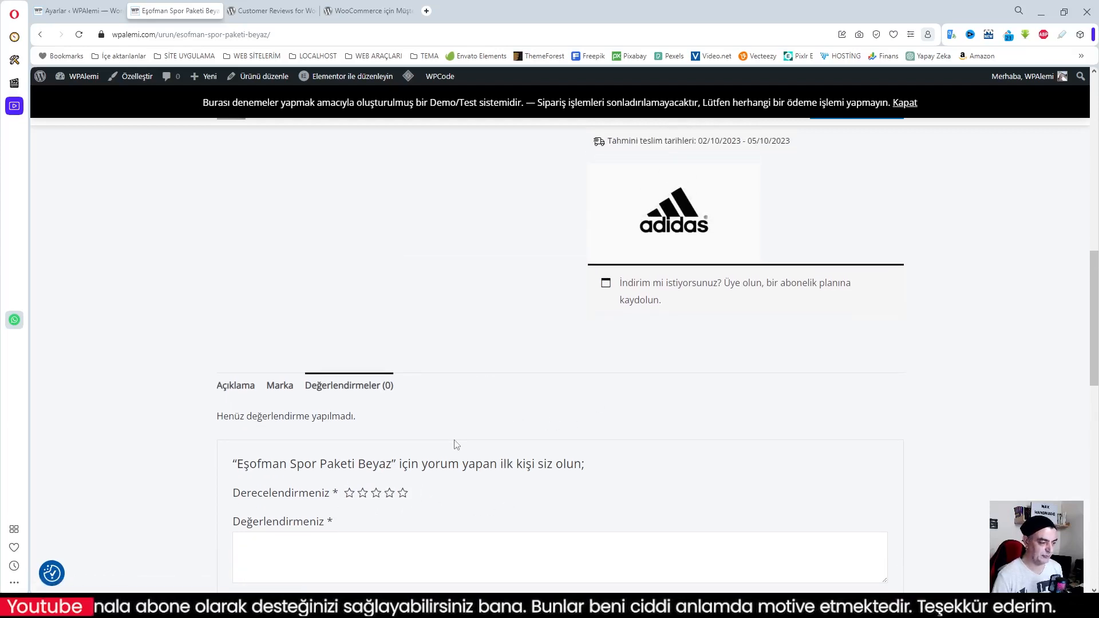
scroll(456, 445, "up", 2)
scroll(457, 445, "down", 3)
scroll(541, 463, "up", 10)
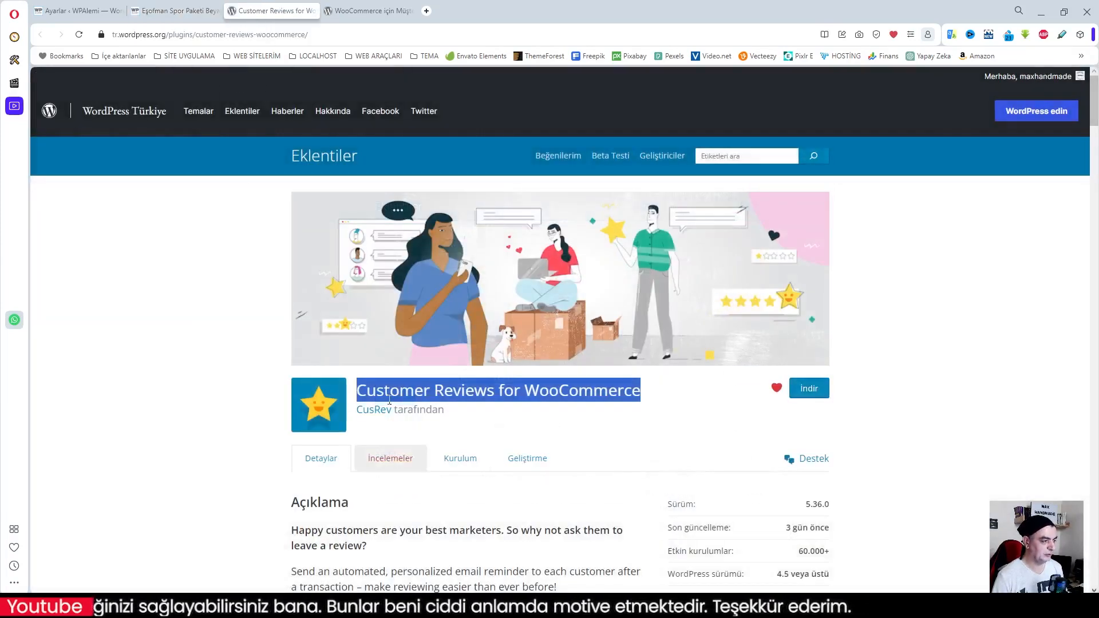
Return to the plugin's reminder settings and enable automatic review reminders
left_click(175, 10)
left_click(77, 10)
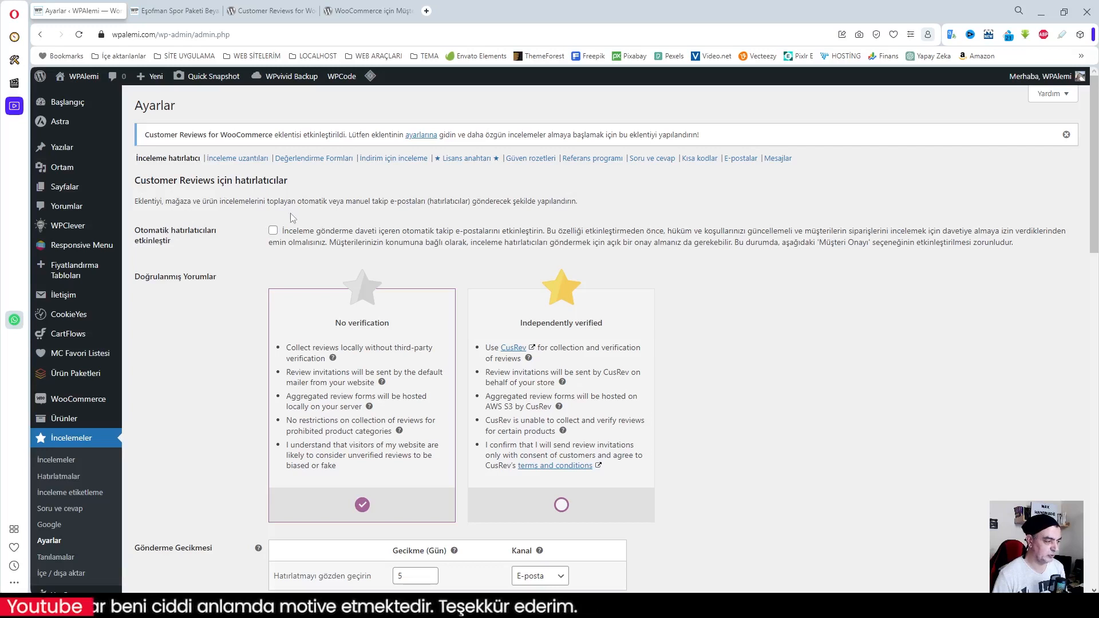
left_click(274, 232)
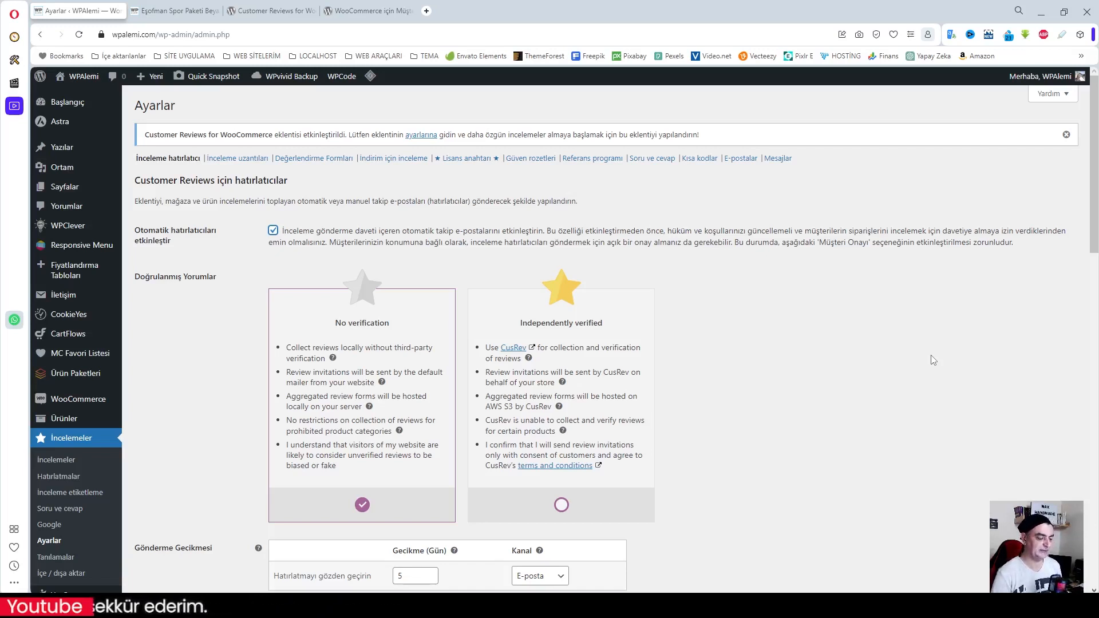
Translate the "No verification" heading under Doğrulanmış Yorumlar into Turkish with the Translator extension
scroll(420, 356, "down", 1)
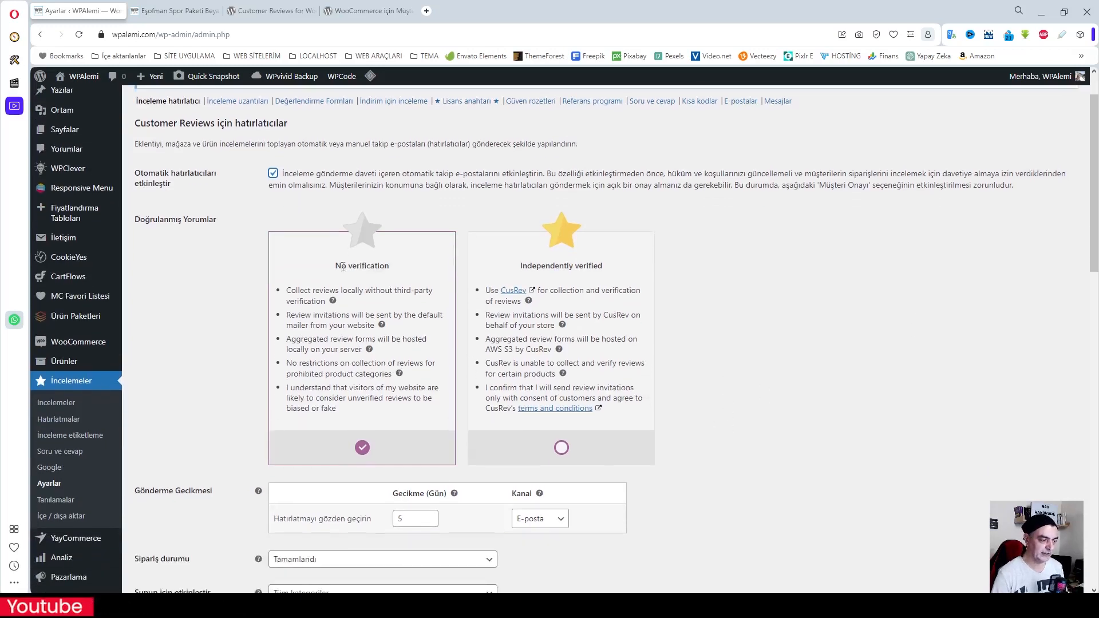
left_click_drag(336, 267, 381, 266)
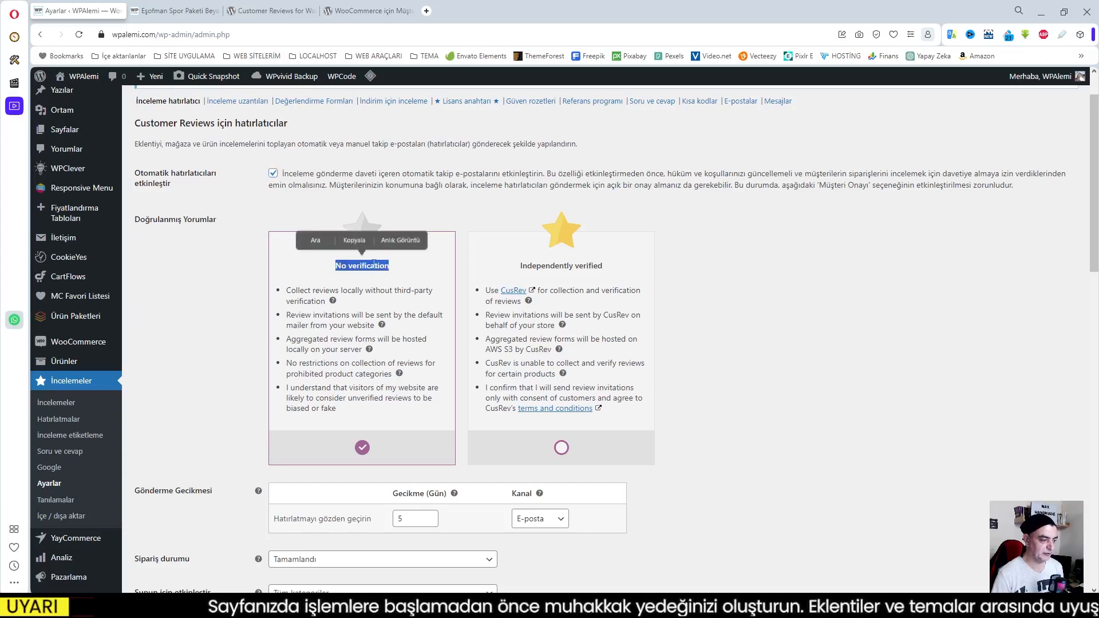
right_click(373, 265)
left_click(420, 376)
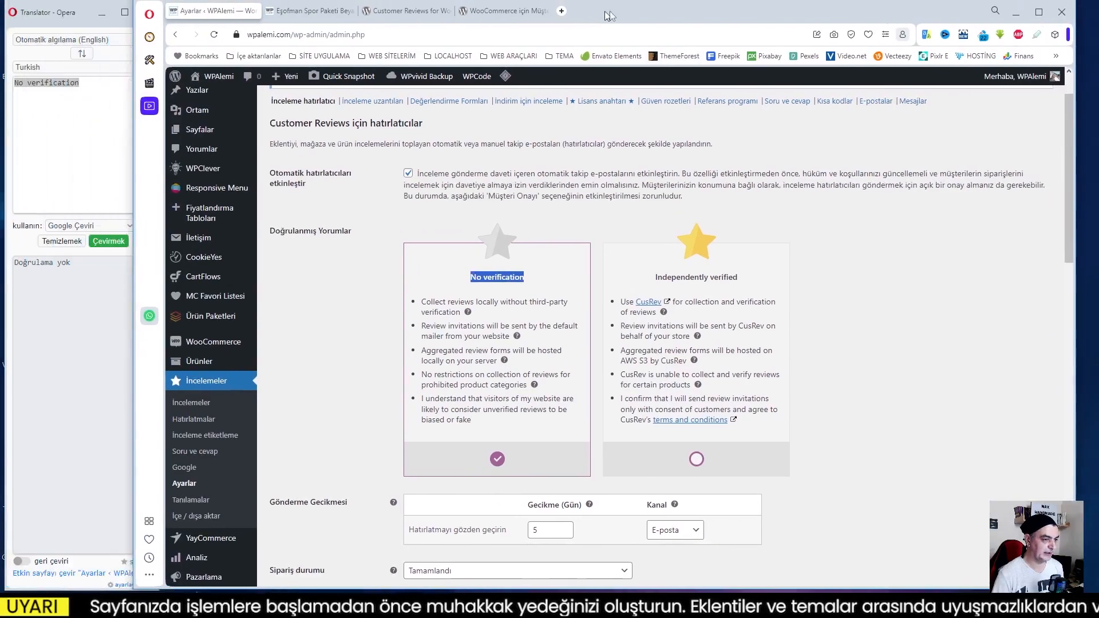
Rearrange the browser window so the plugin settings sit beside the Translator window without overlapping
left_click_drag(610, 16, 1095, 15)
left_click_drag(1001, 14, 1098, 35)
left_click(53, 244)
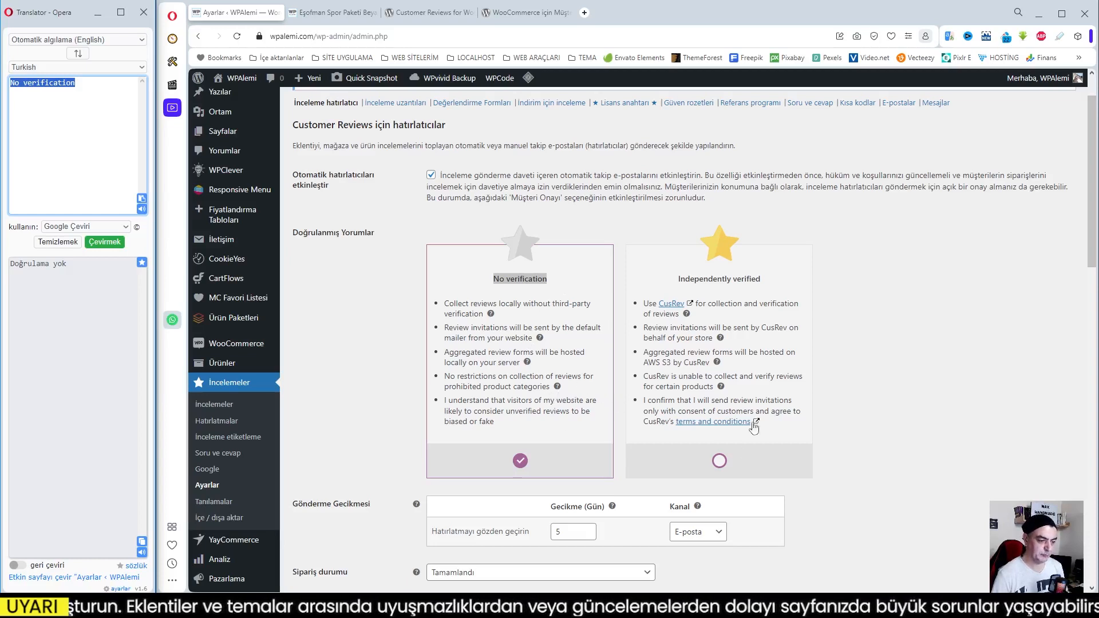
Choose Independently verified under Doğrulanmış Yorumlar and translate its heading into Turkish with the Translator extension
left_click(719, 461)
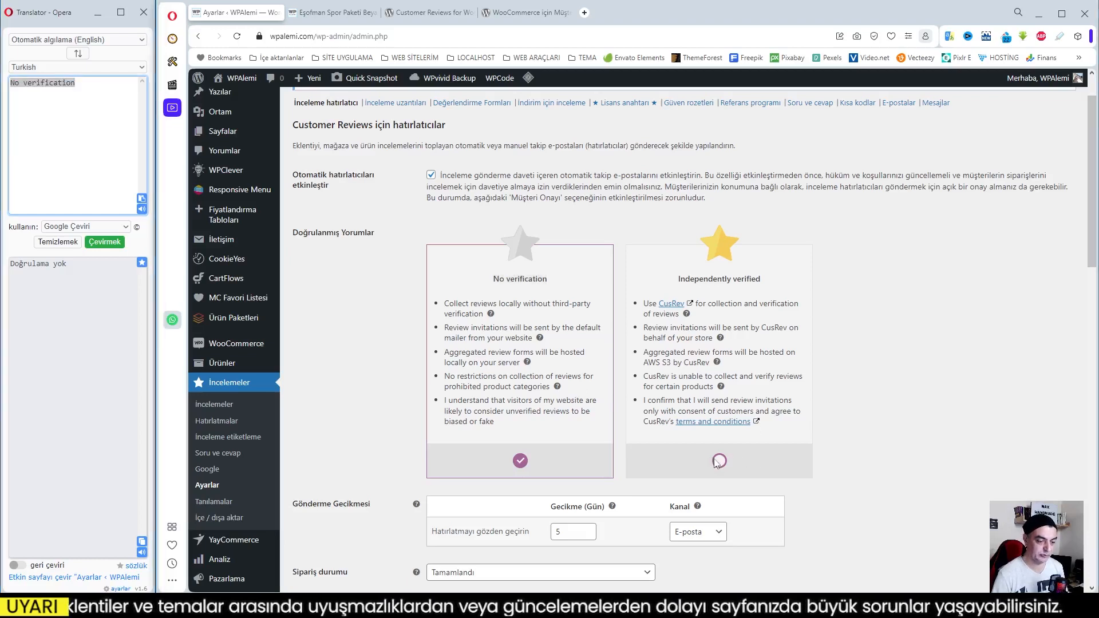
left_click_drag(679, 280, 763, 280)
right_click(720, 279)
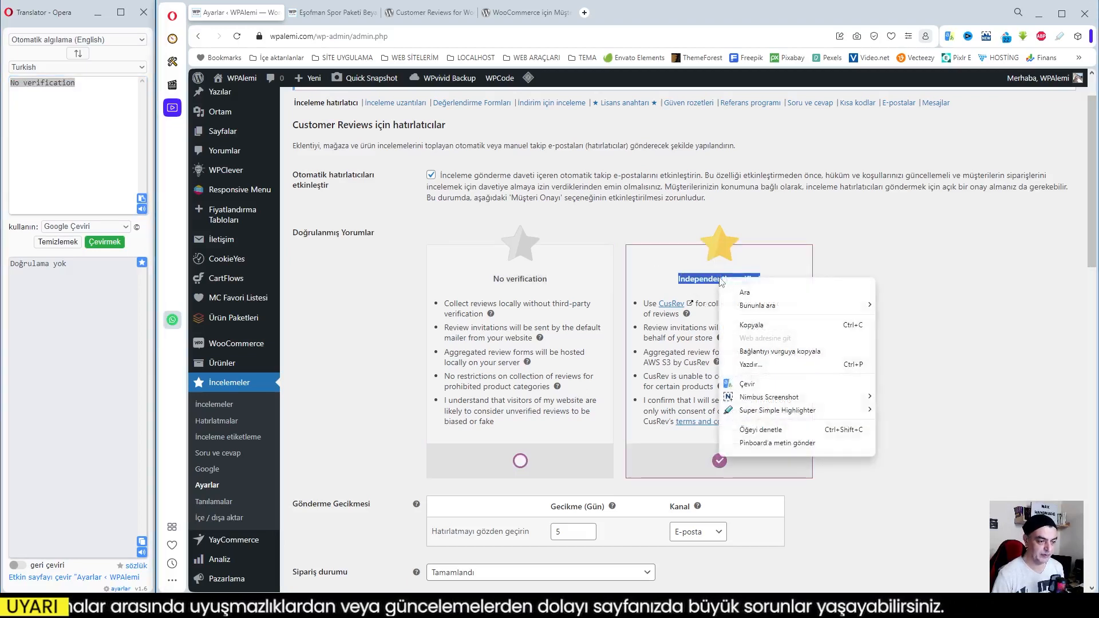
left_click(778, 390)
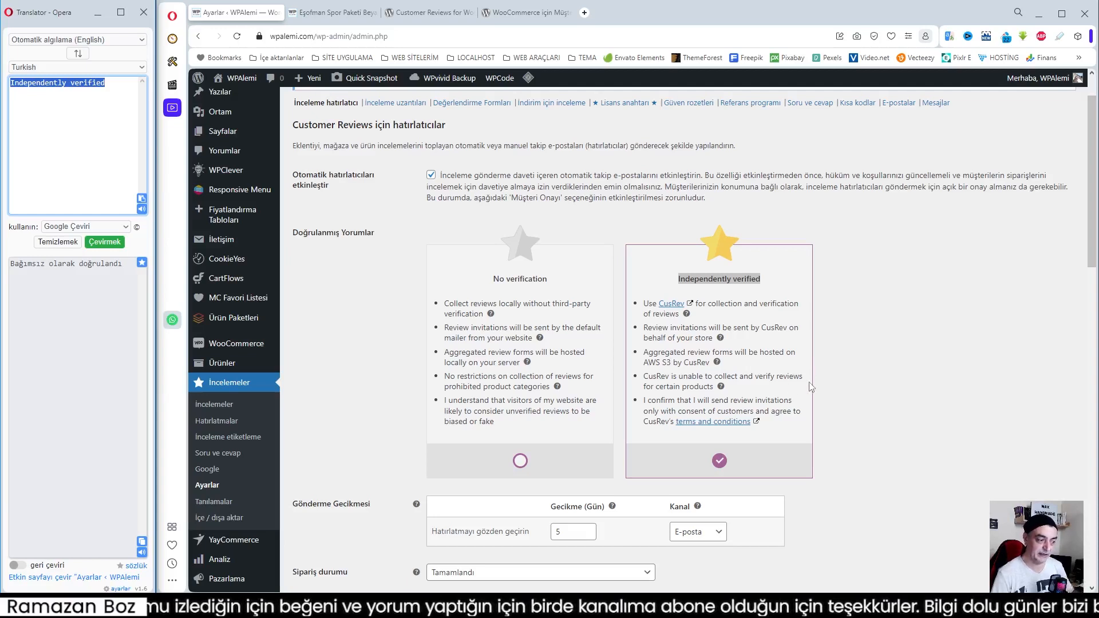
Show the plugin's Lisans anahtarı settings and follow the free licence key link to the CusRev registration form
left_click(627, 105)
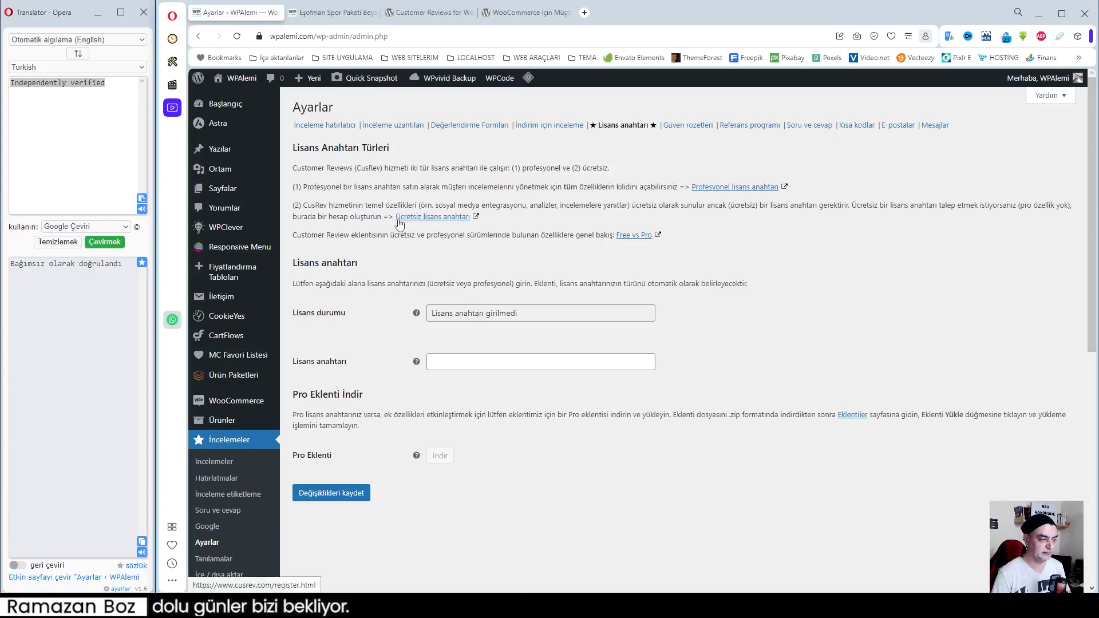
left_click_drag(304, 208, 382, 218)
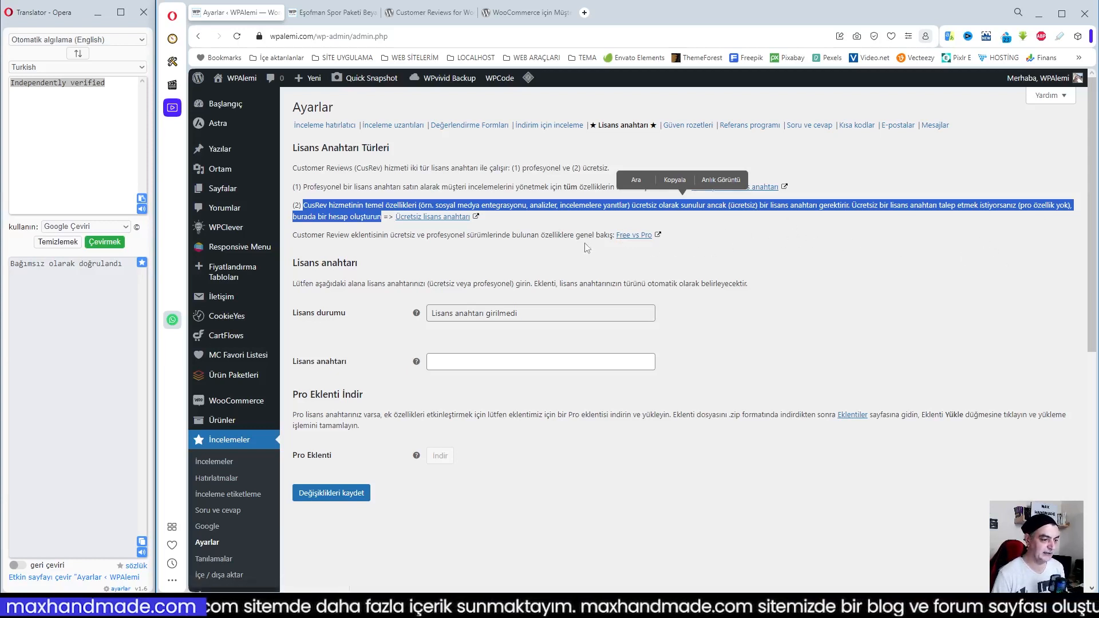
left_click(444, 218)
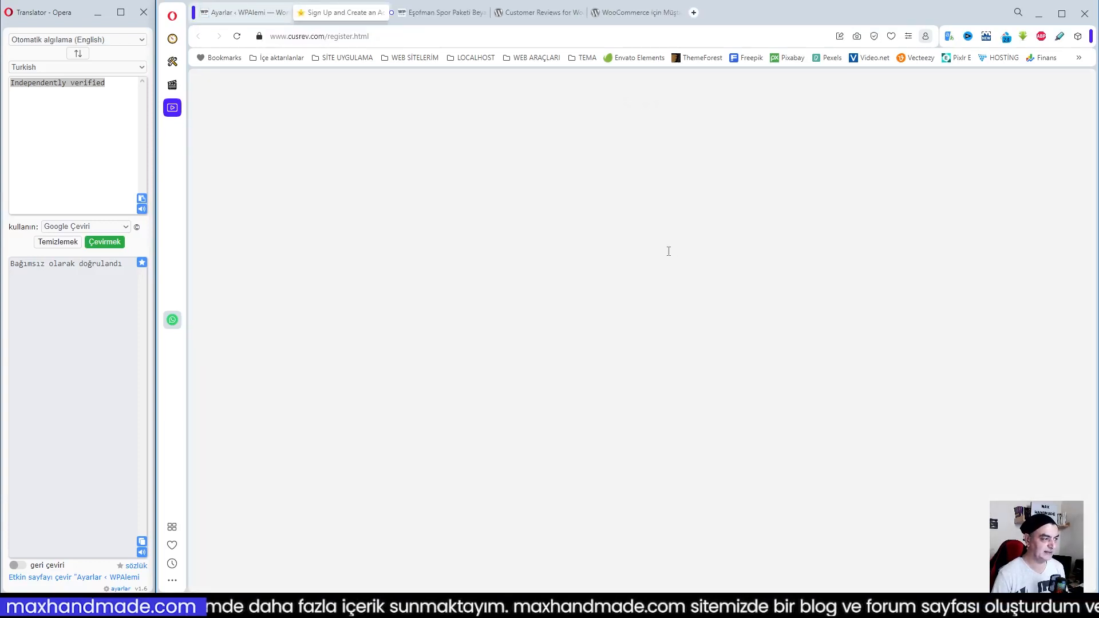
Fill in the account holder's name and surname in the CusRev registration form
left_click(575, 179)
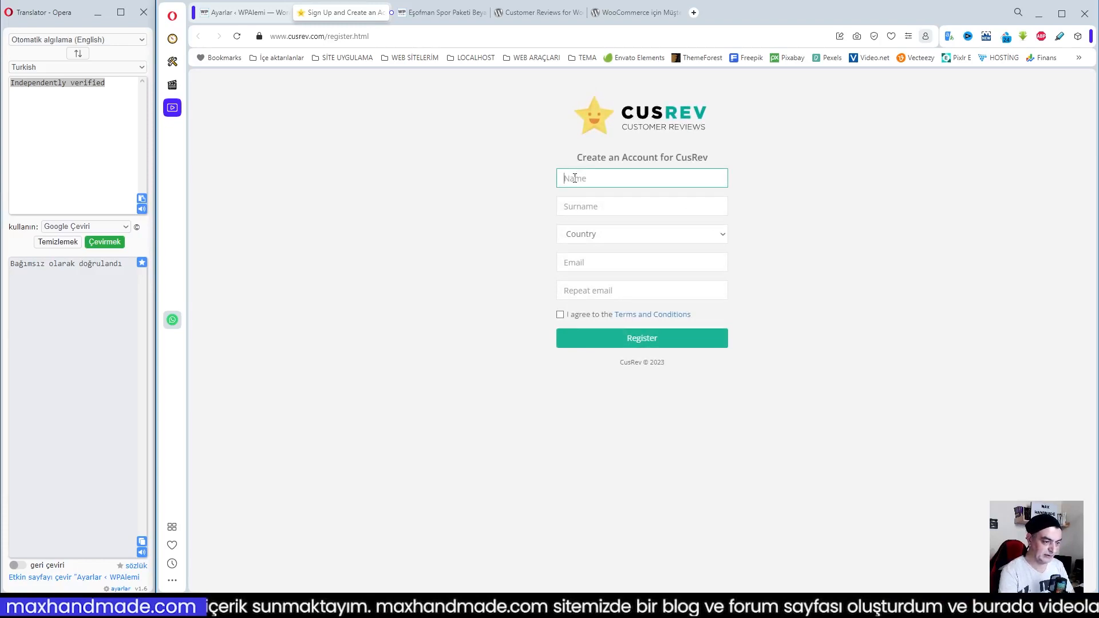
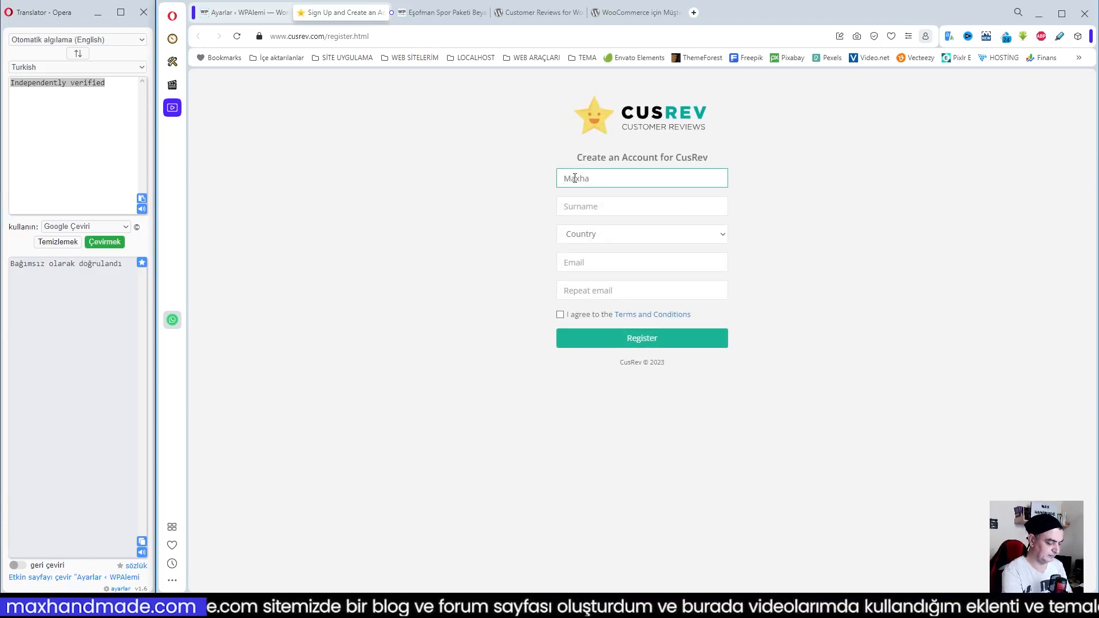
left_click(582, 206)
type("max")
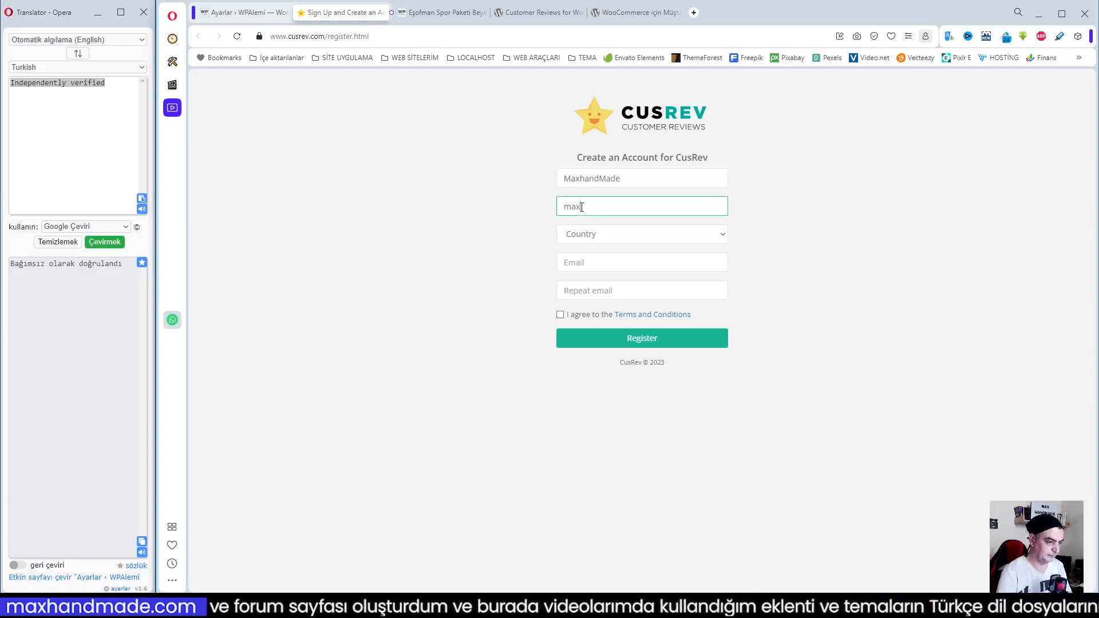
Choose Turkey as the country in the CusRev registration form
left_click(590, 237)
key("t")
key("t")
key("t")
key("t")
key("t")
key("t")
key("t")
key("t")
key("t")
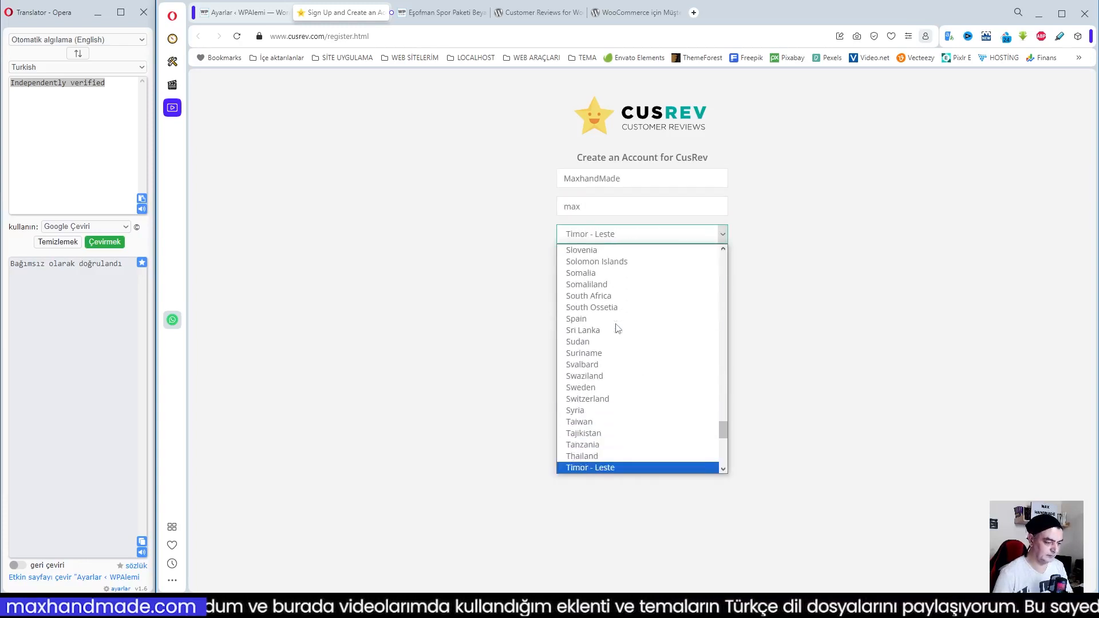
key("t")
key("t")
key("t")
key("t")
key("t")
key("t")
key("t")
key("t")
key("t")
key("t")
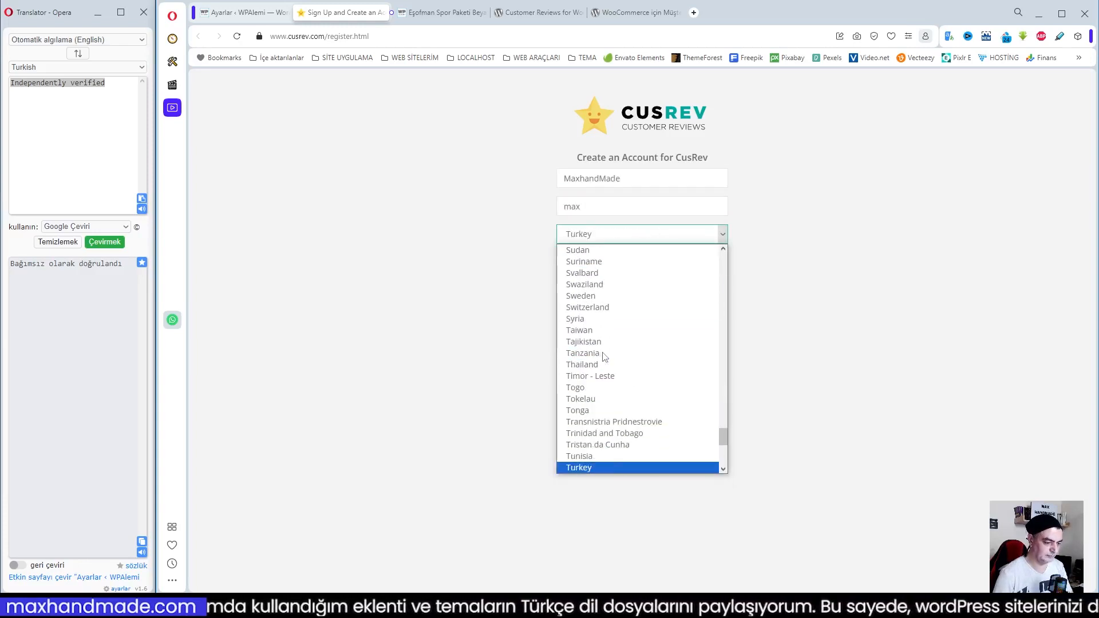
key("Return")
Enter the account e-mail in both e-mail fields, agree to the Terms and Conditions, and submit the registration
left_click(589, 262)
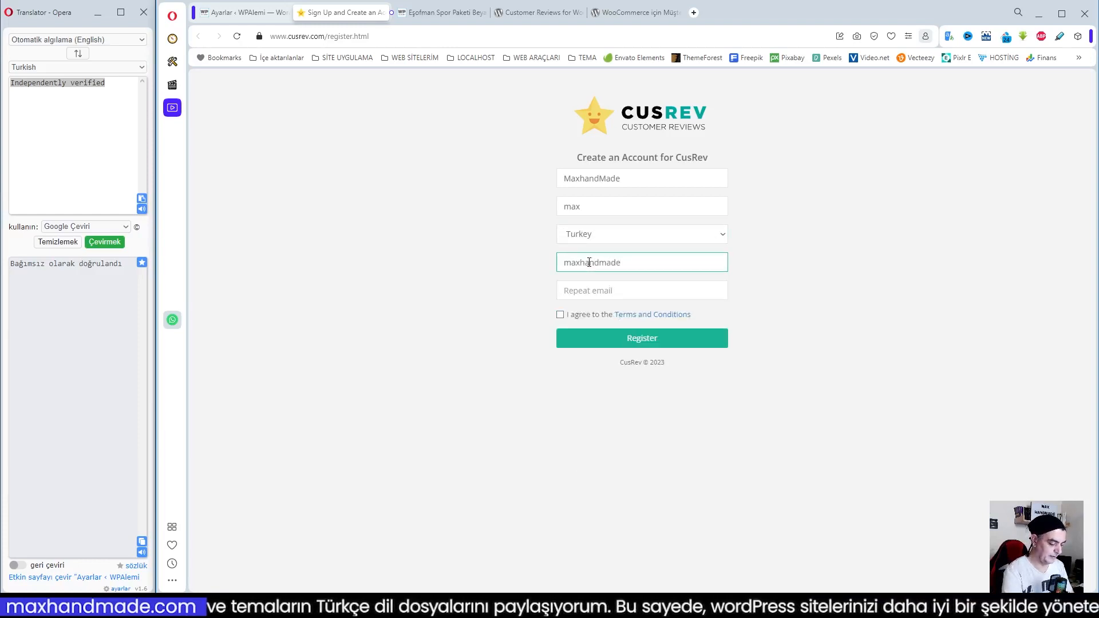
key("Tab")
left_click(560, 315)
left_click(642, 338)
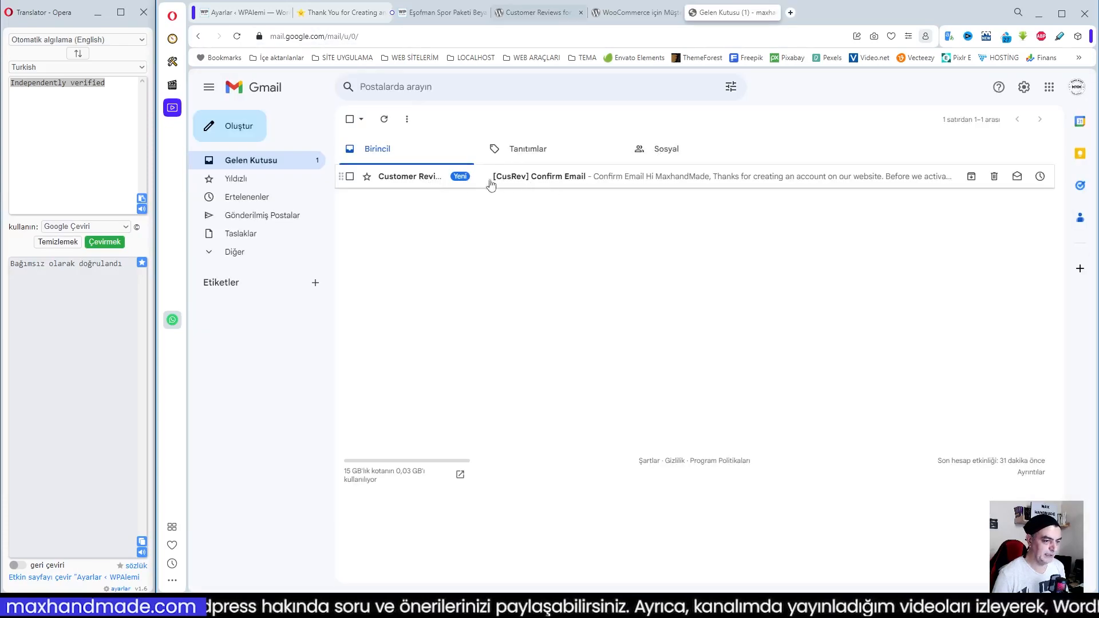
Read the CusRev Confirm Email message in Gmail and confirm the account's e-mail address through its link
left_click(412, 179)
scroll(729, 358, "down", 2)
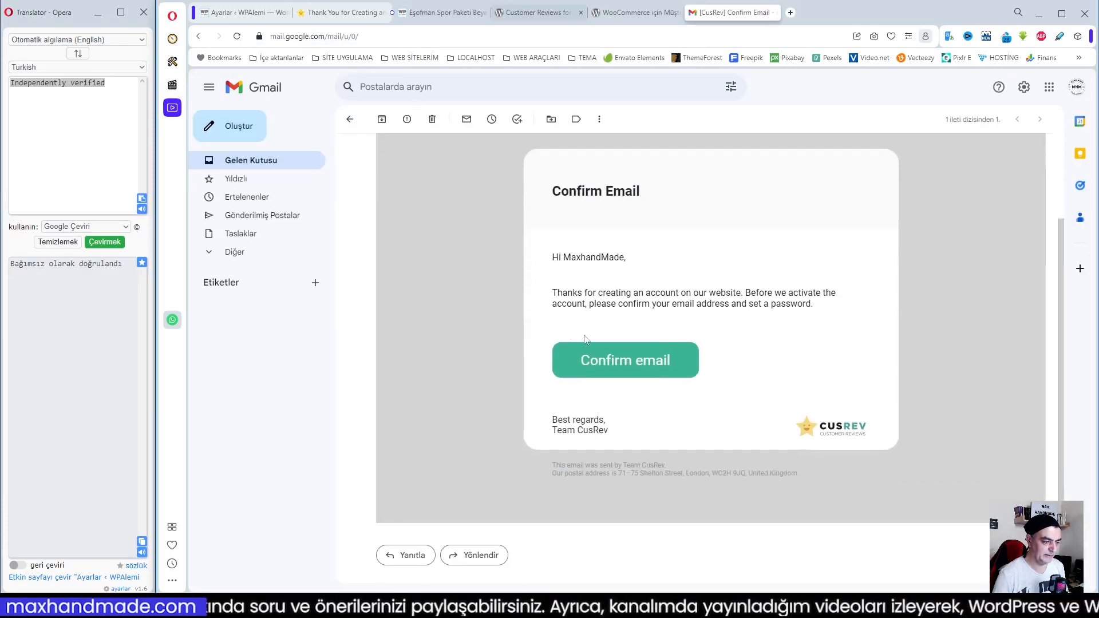
left_click(627, 365)
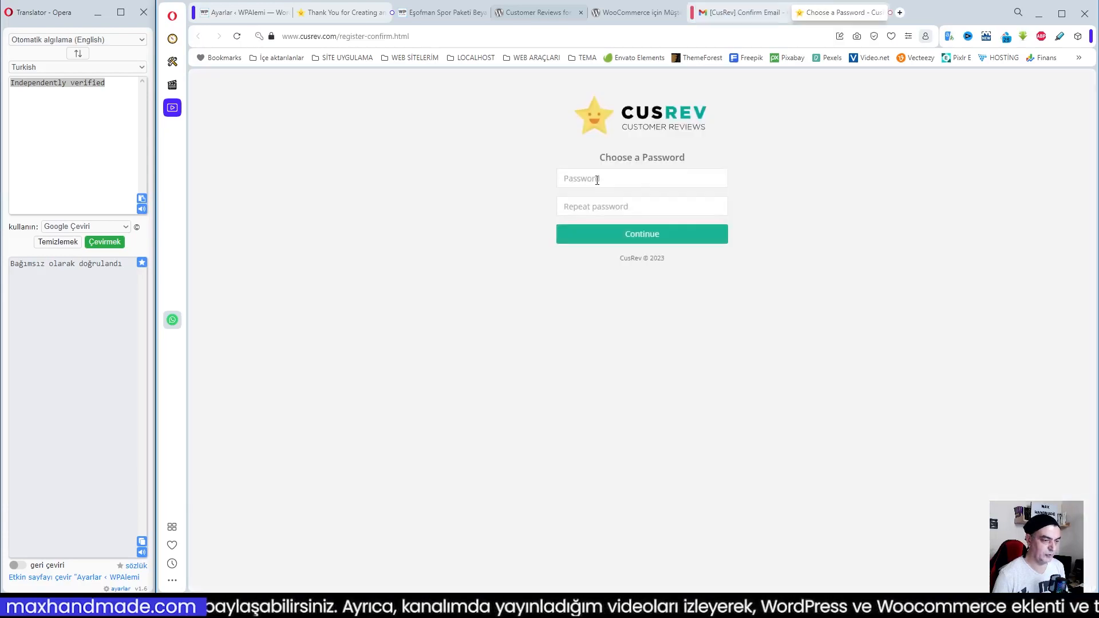
Enter and repeat the account password for CusRev, and continue to the dashboard
left_click(597, 181)
type("••••••••••••")
left_click(589, 209)
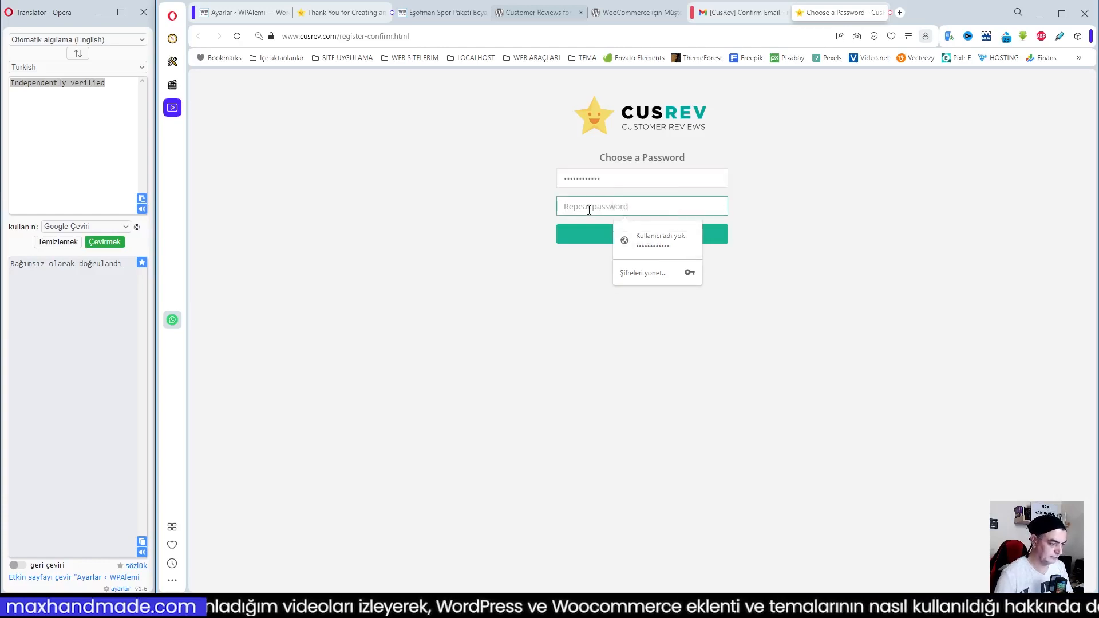
type("•••")
left_click(609, 229)
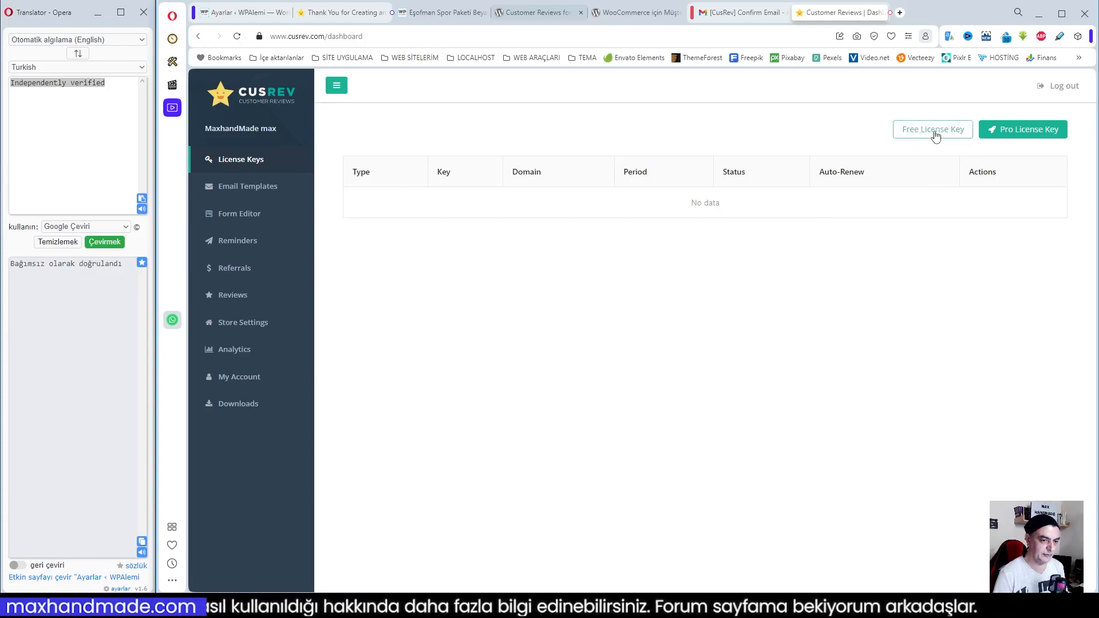
Generate a free licence key in the CusRev dashboard and copy the key
left_click(933, 131)
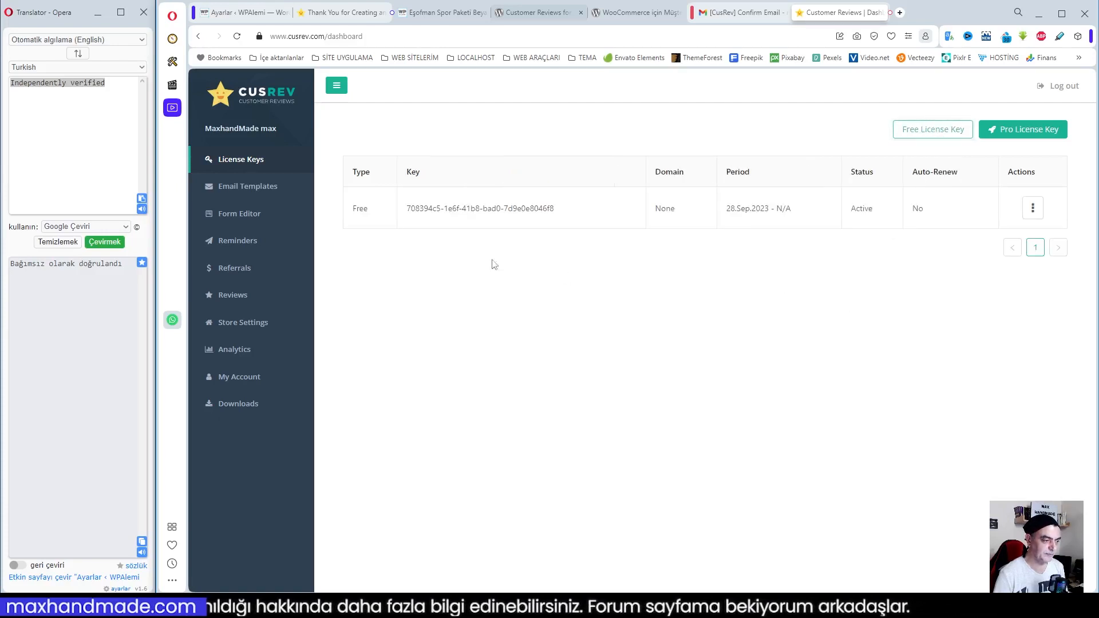
left_click_drag(410, 210, 568, 213)
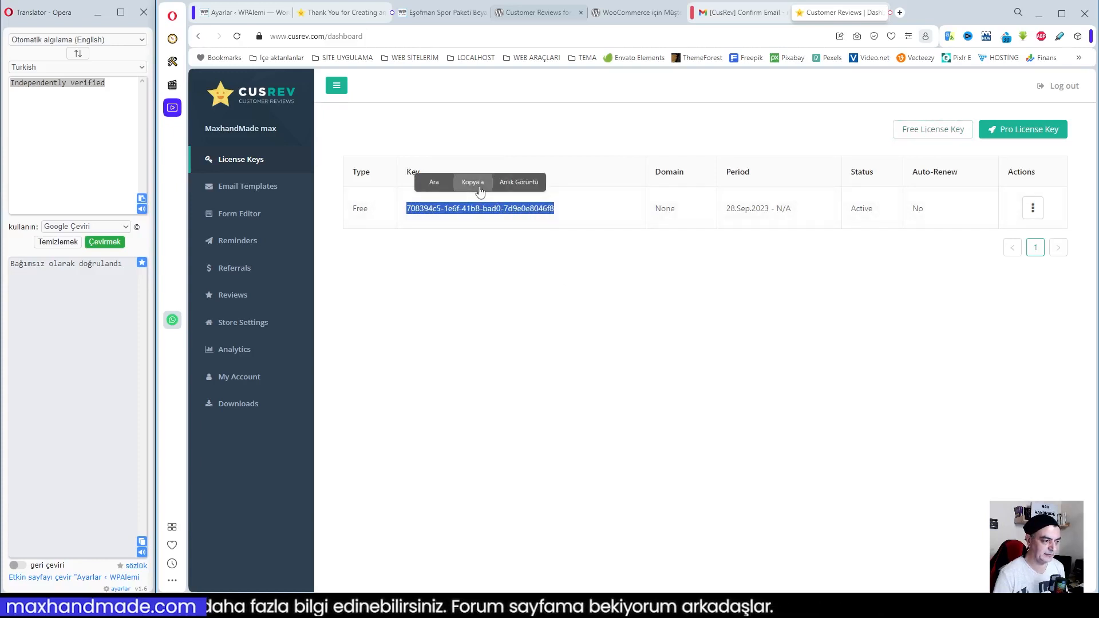
left_click(473, 182)
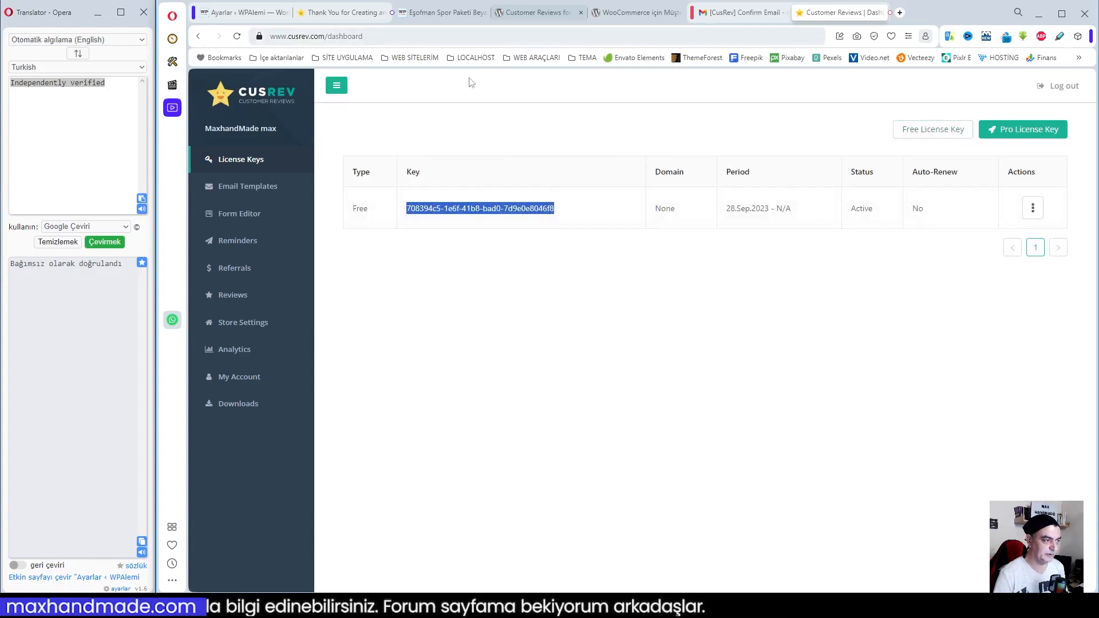
Return to the WordPress plugin settings, paste the licence key into Lisans anahtarı, and save the changes
mouse_move(261, 16)
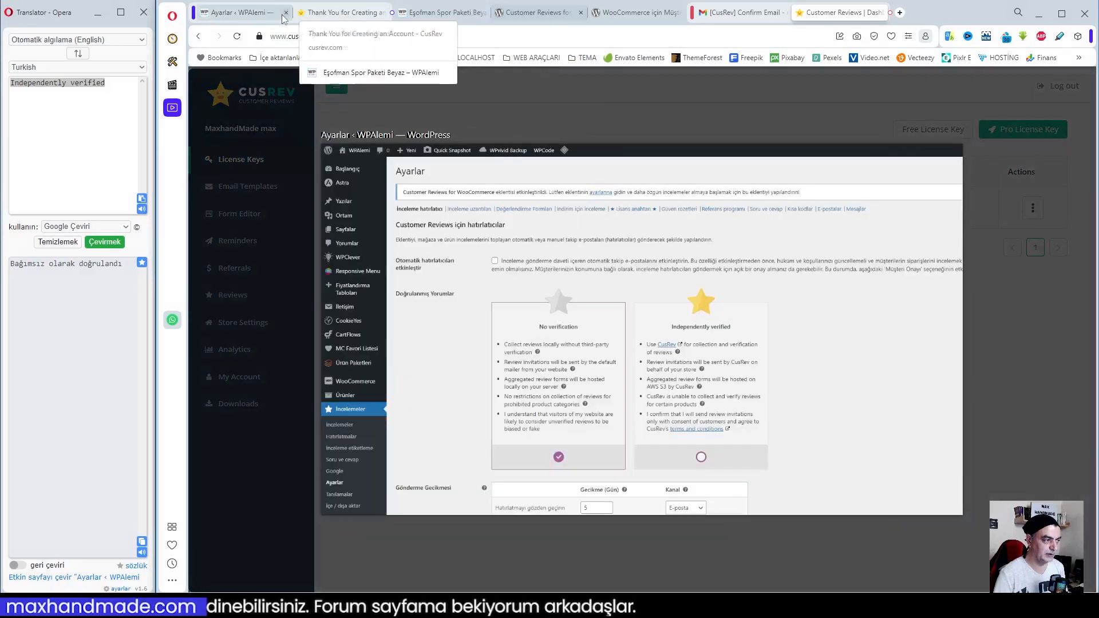
left_click(261, 16)
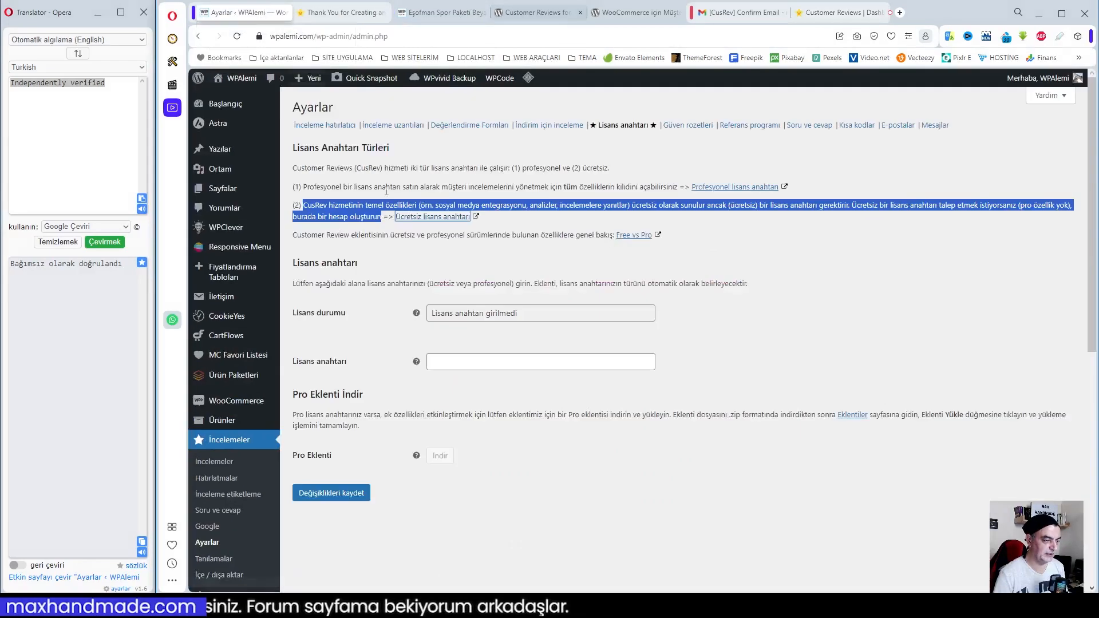
left_click(464, 361)
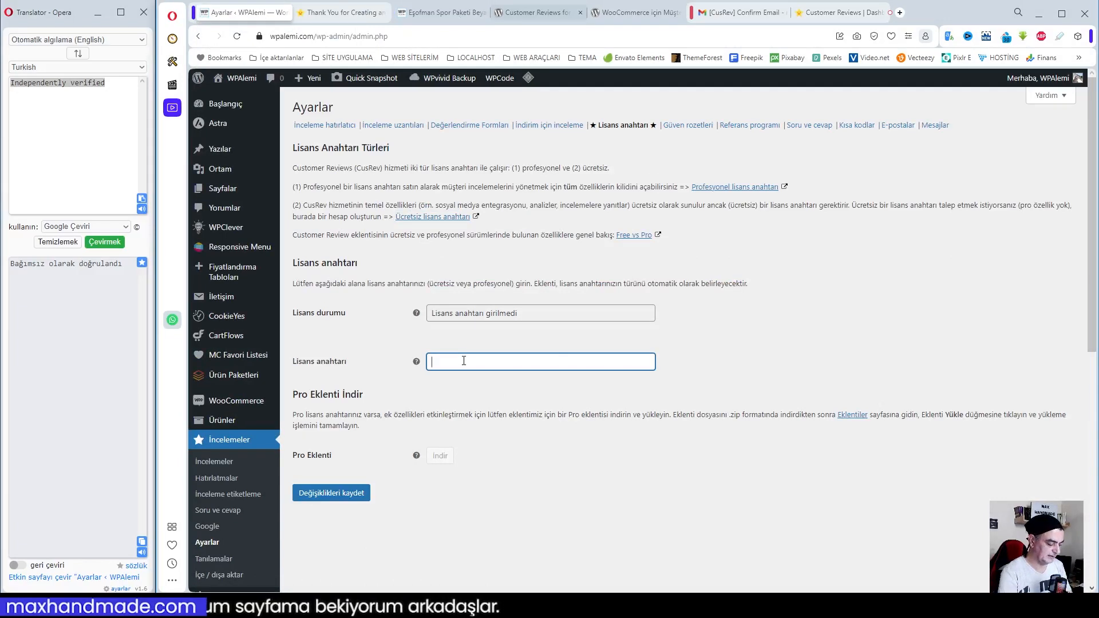
key("ctrl+v")
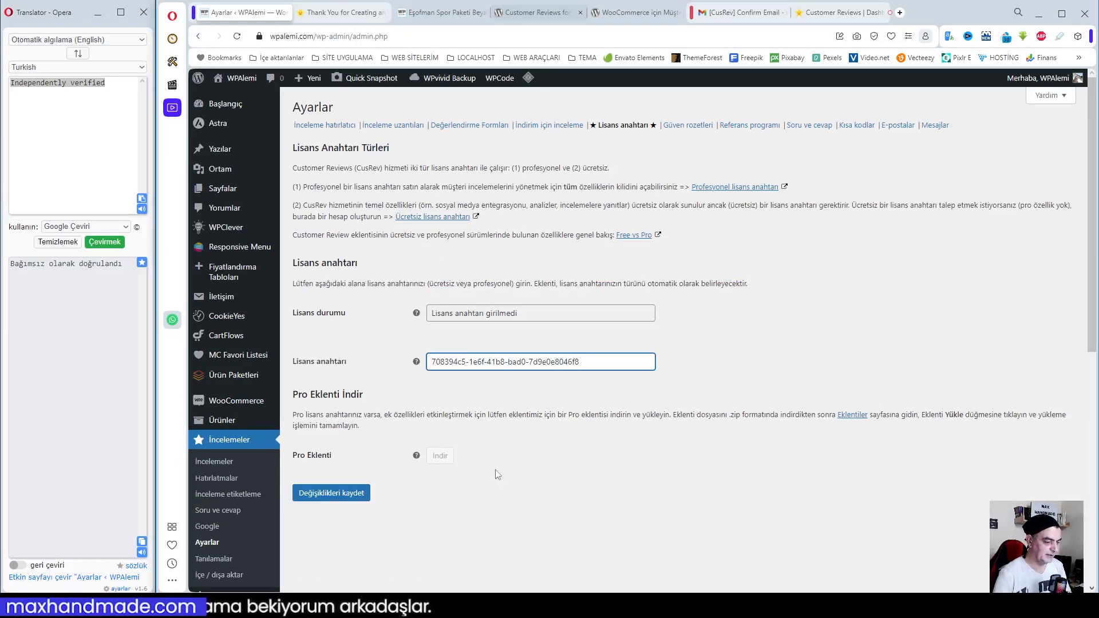
left_click(342, 496)
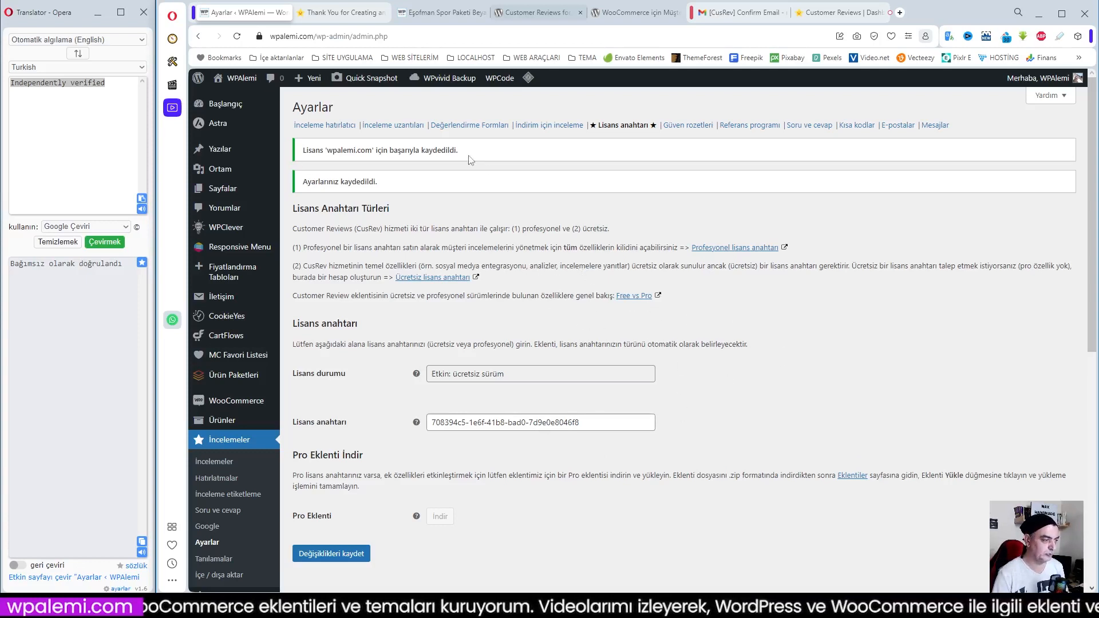
Reopen the İnceleme hatırlatıcı settings and enable the automatic review reminders again
left_click(327, 127)
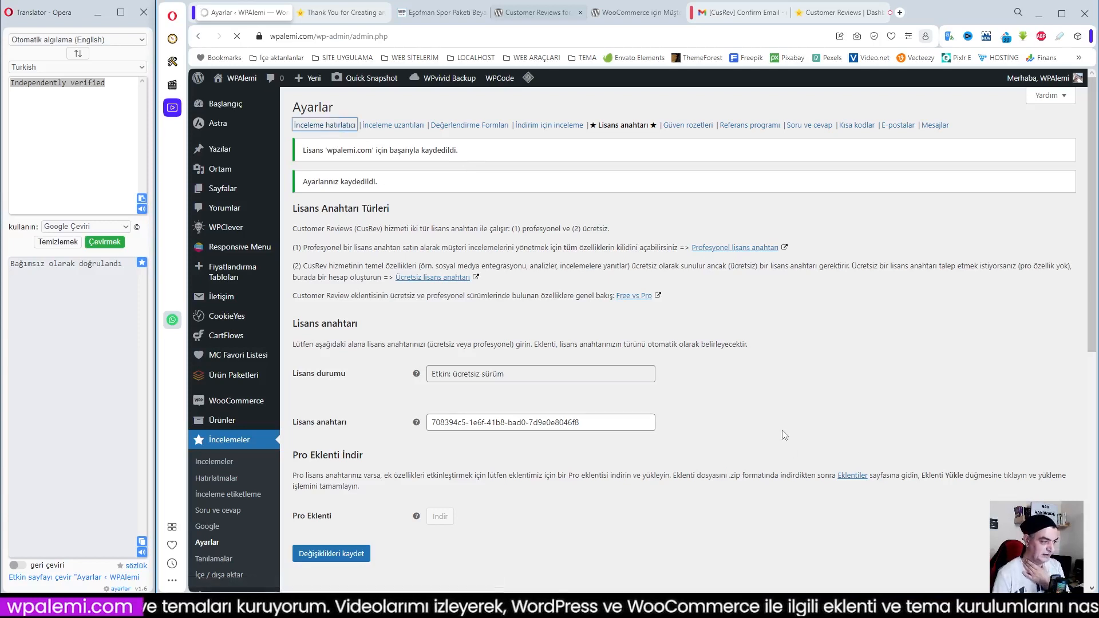
left_click(432, 200)
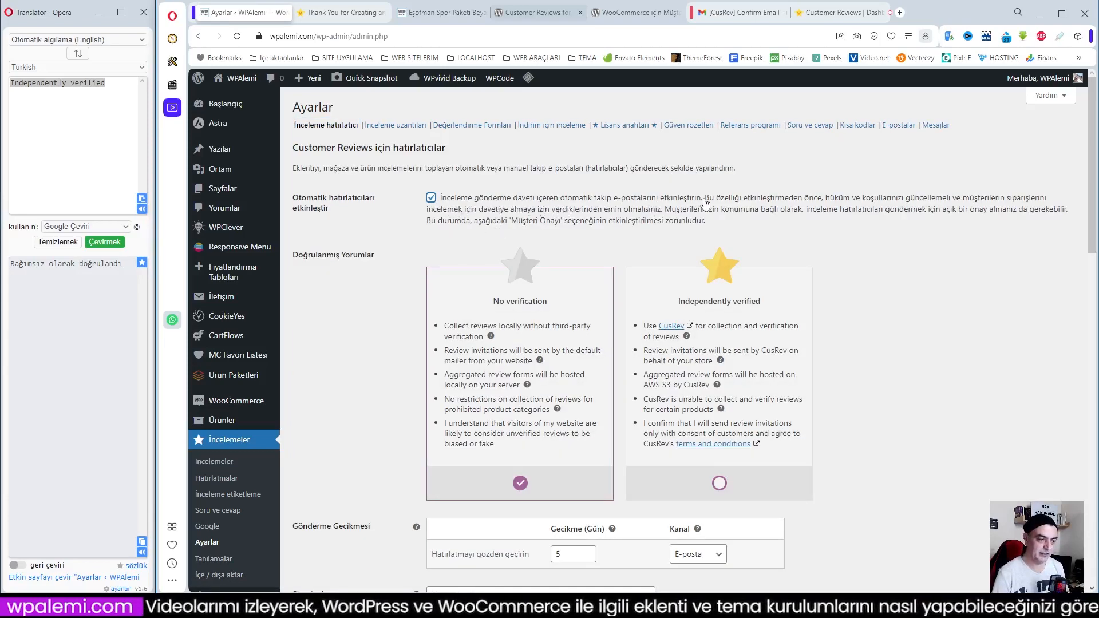
scroll(825, 269, "down", 2)
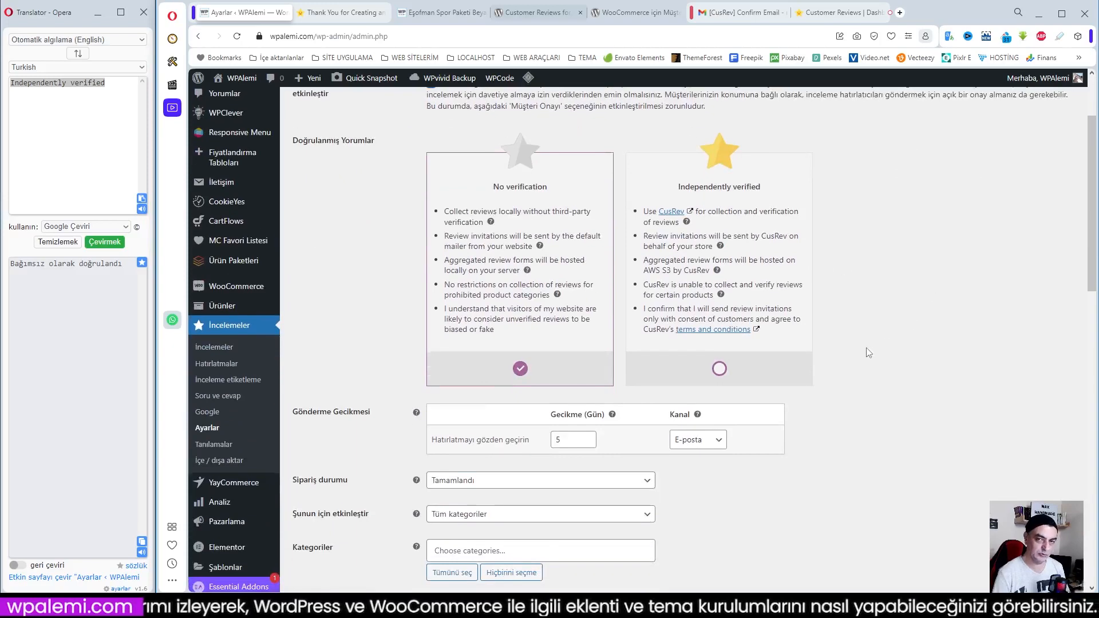
scroll(869, 353, "up", 2)
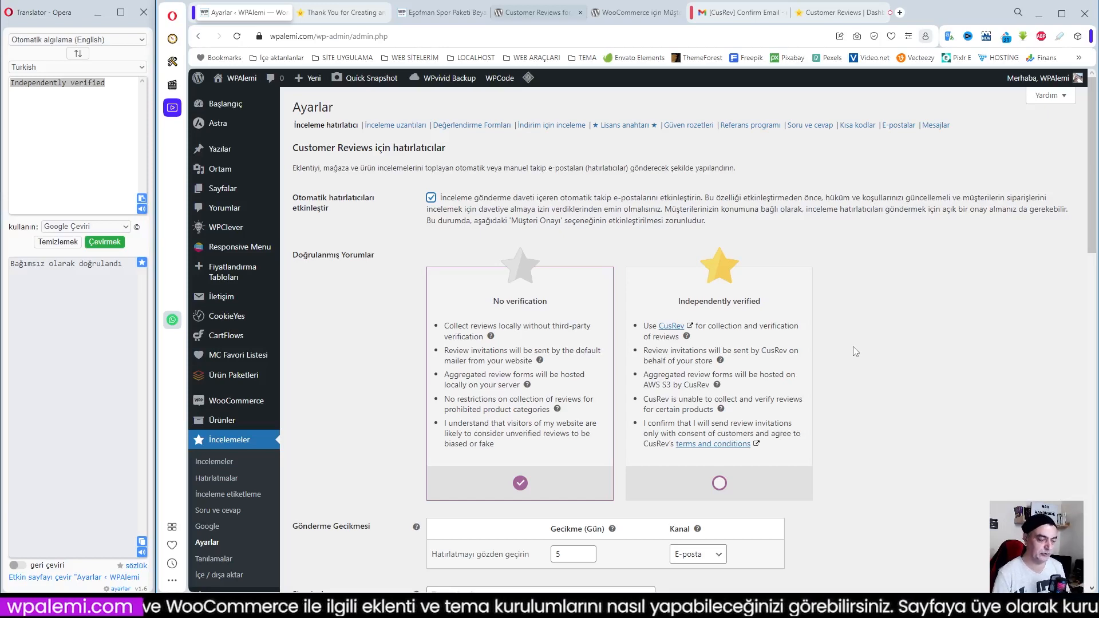
Set the review reminder's sending delay to 3 days and choose Tamamlandı as the Sipariş durumu
scroll(855, 351, "down", 3)
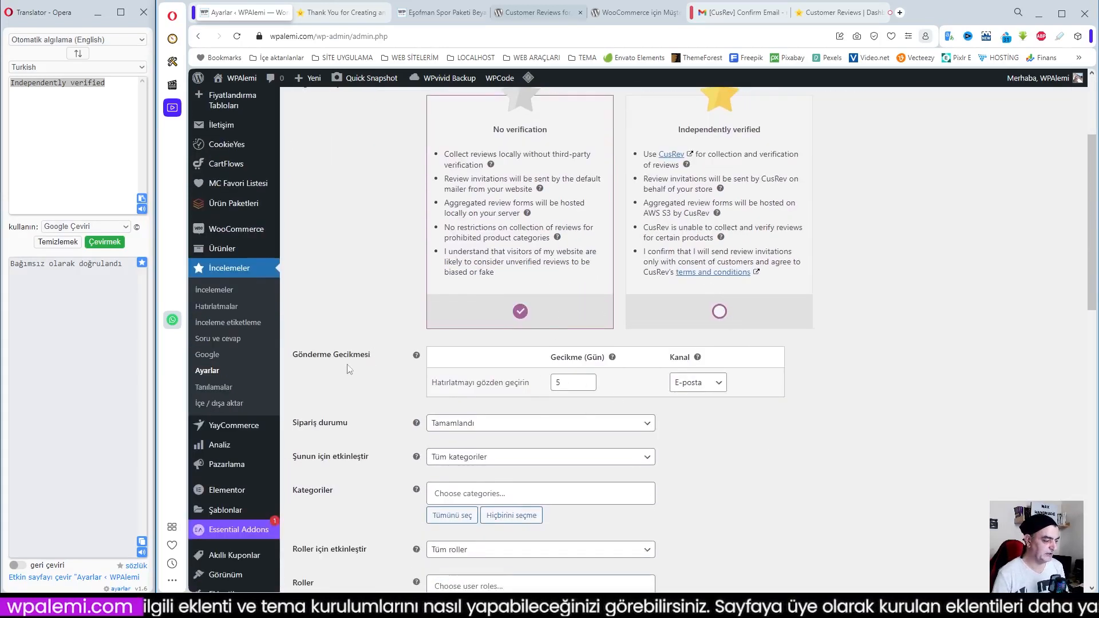
double_click(566, 383)
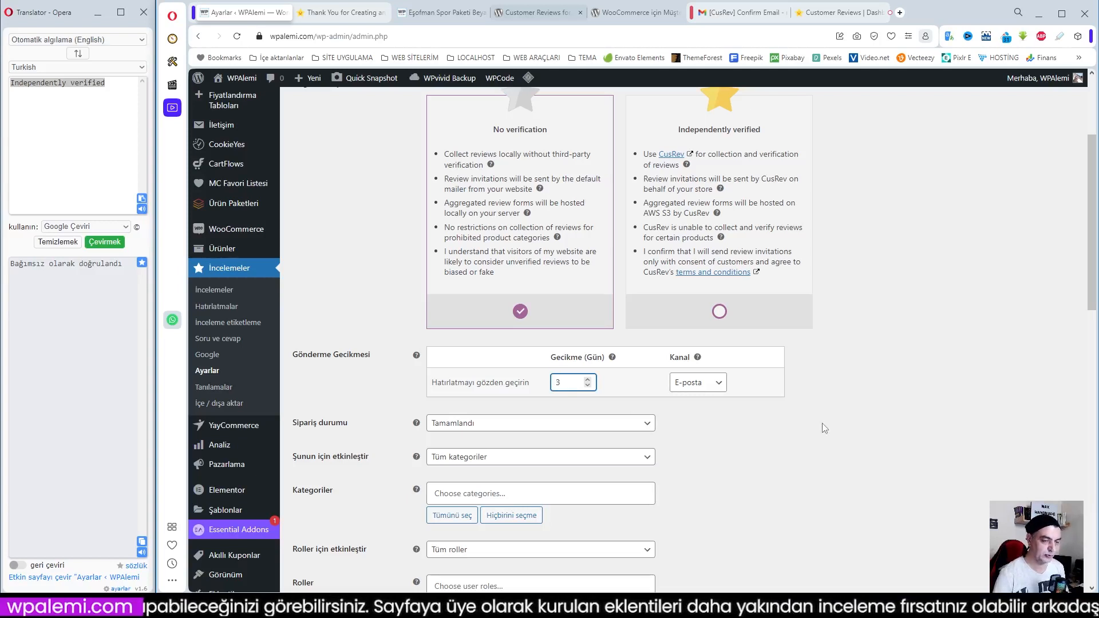
left_click(721, 441)
scroll(720, 441, "down", 2)
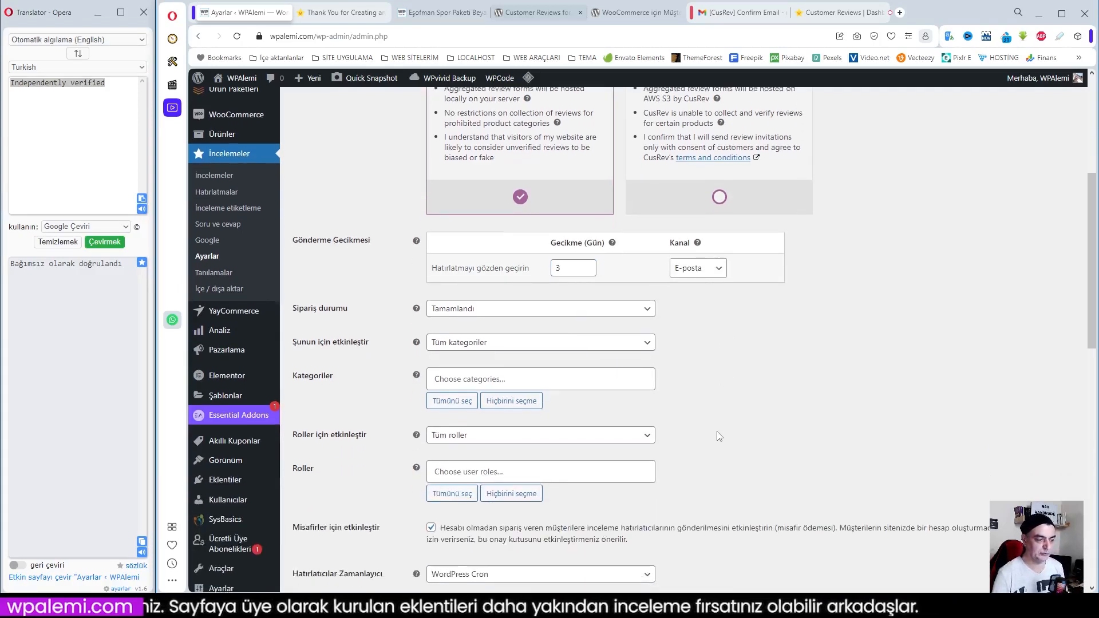
left_click(560, 268)
left_click(749, 343)
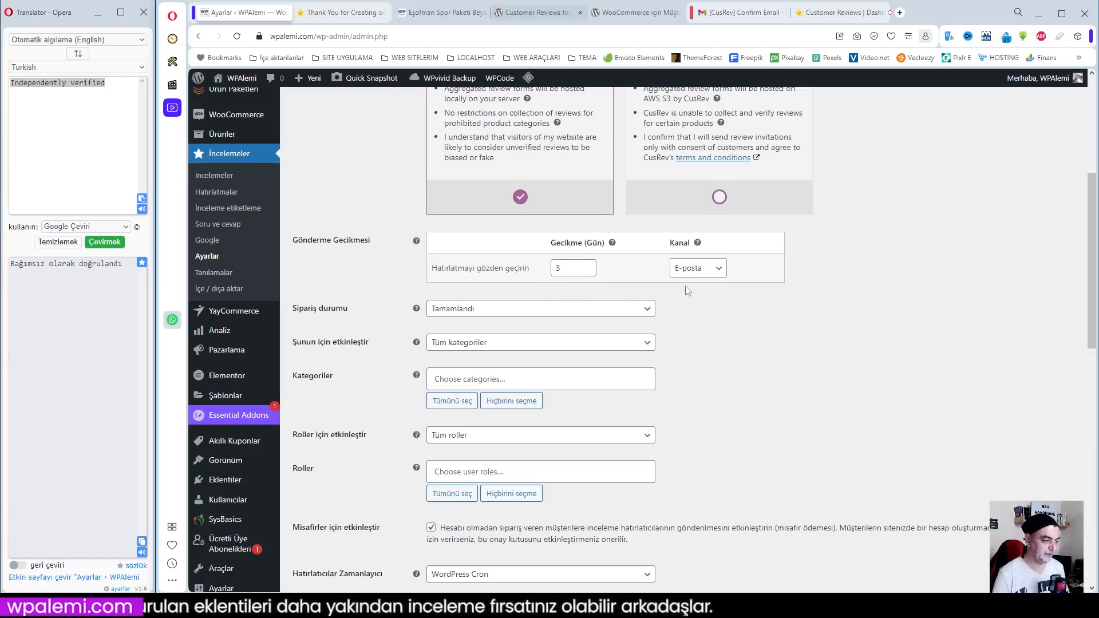
left_click(453, 315)
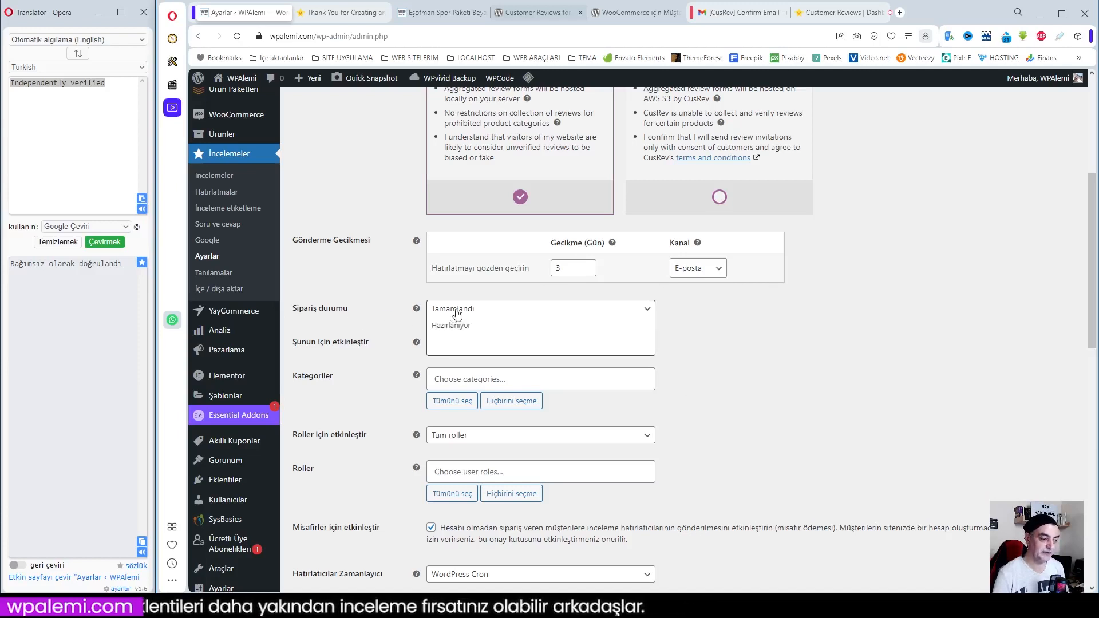
left_click(466, 311)
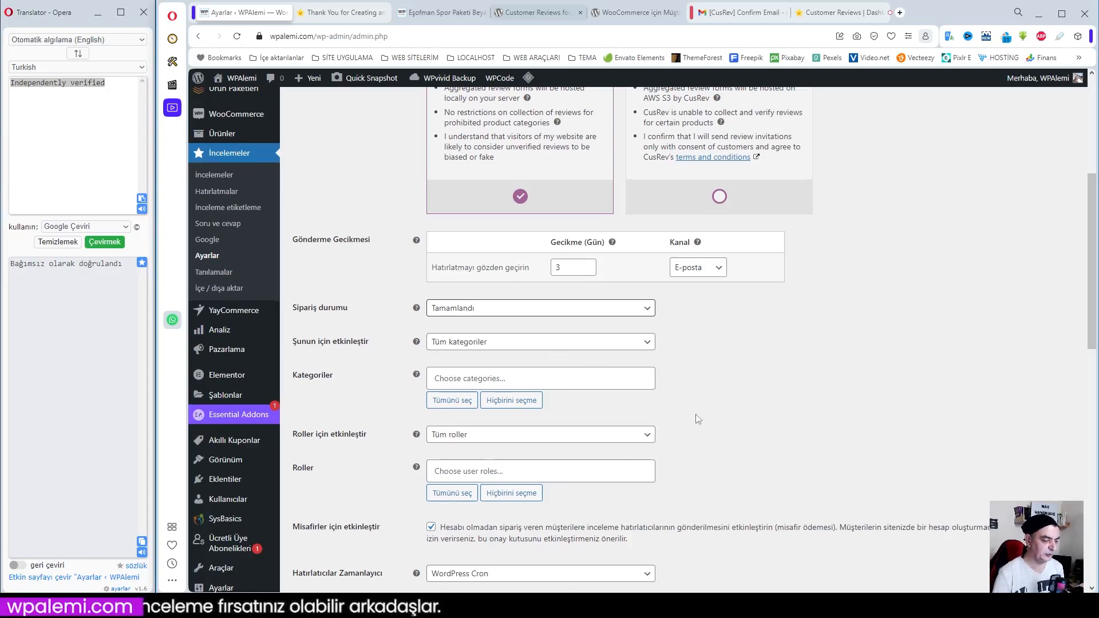
Enable İncelemelerin denetlenmesi in the review reminder settings so verified customers' reviews are moderated manually
scroll(660, 411, "down", 3)
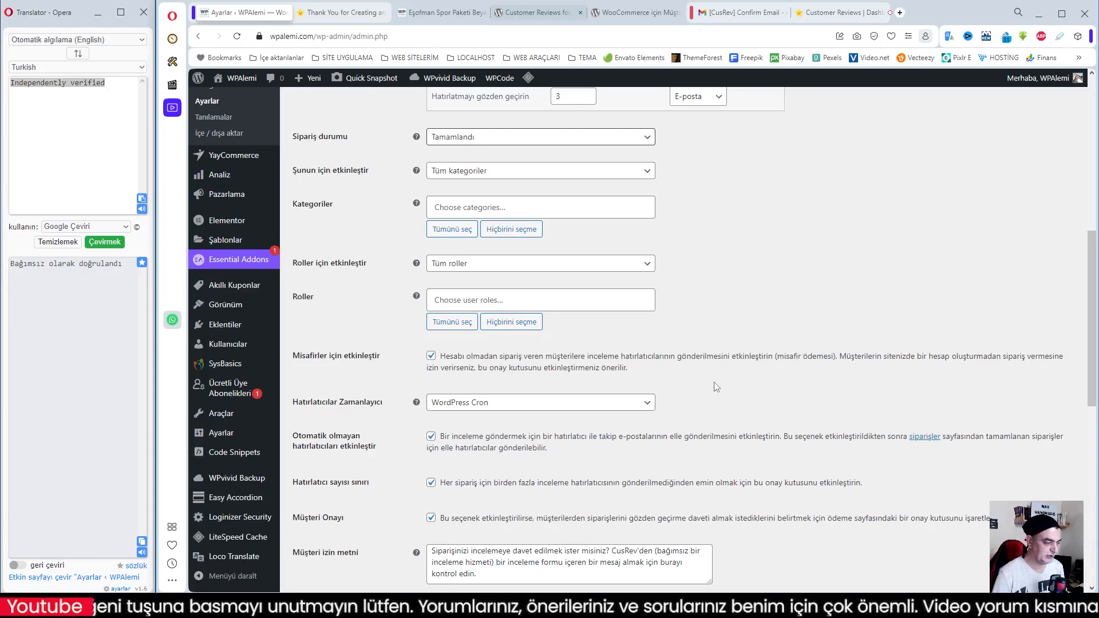
scroll(716, 387, "down", 1)
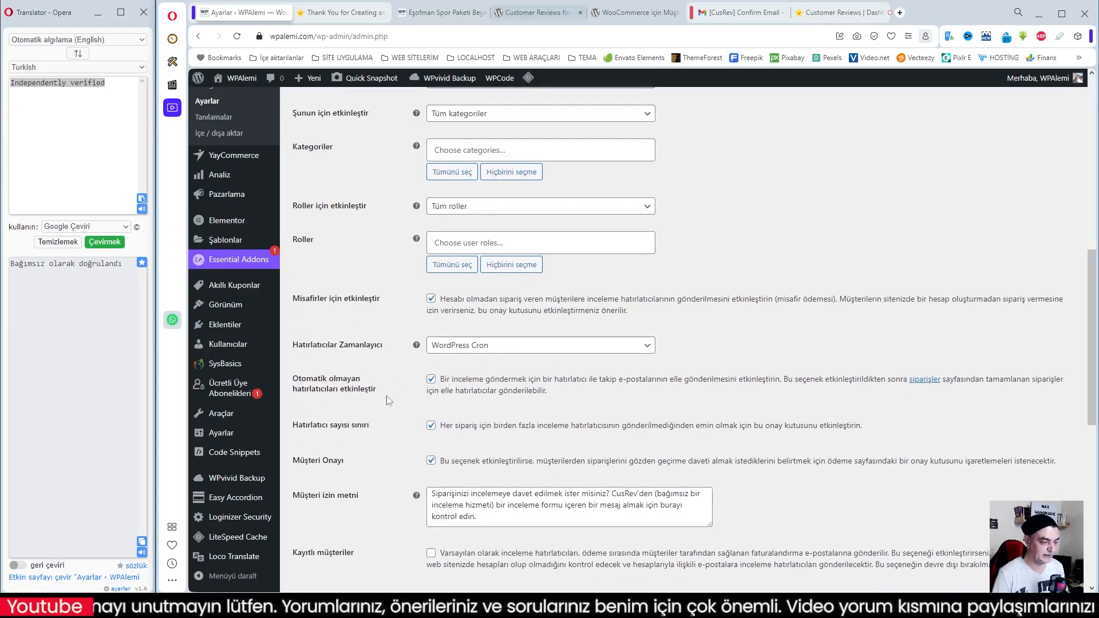
scroll(495, 396, "down", 1)
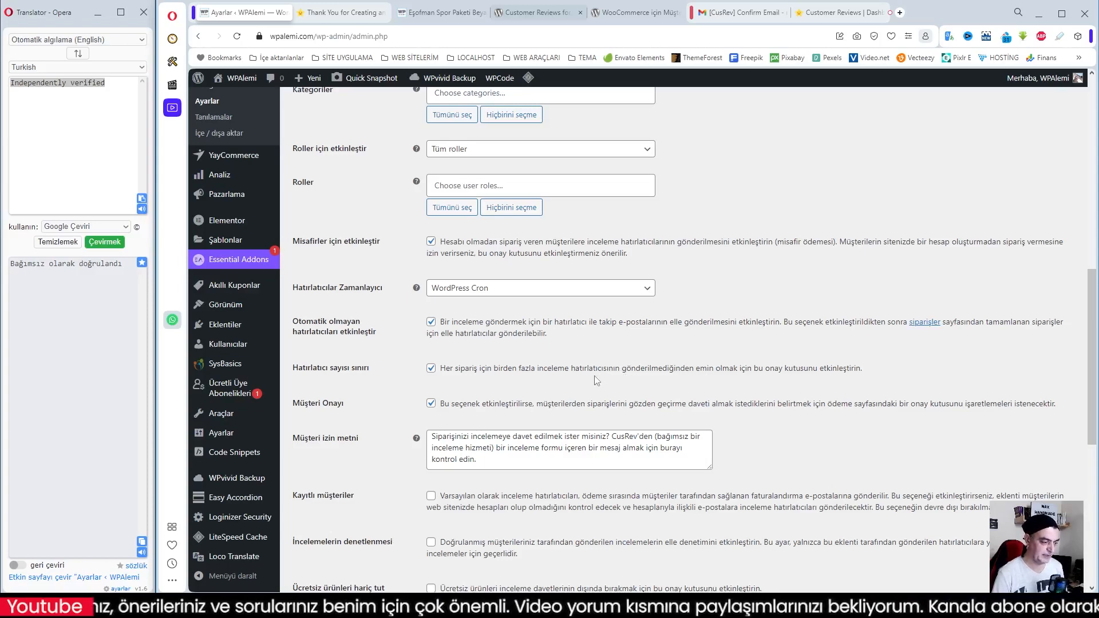
scroll(446, 351, "down", 1)
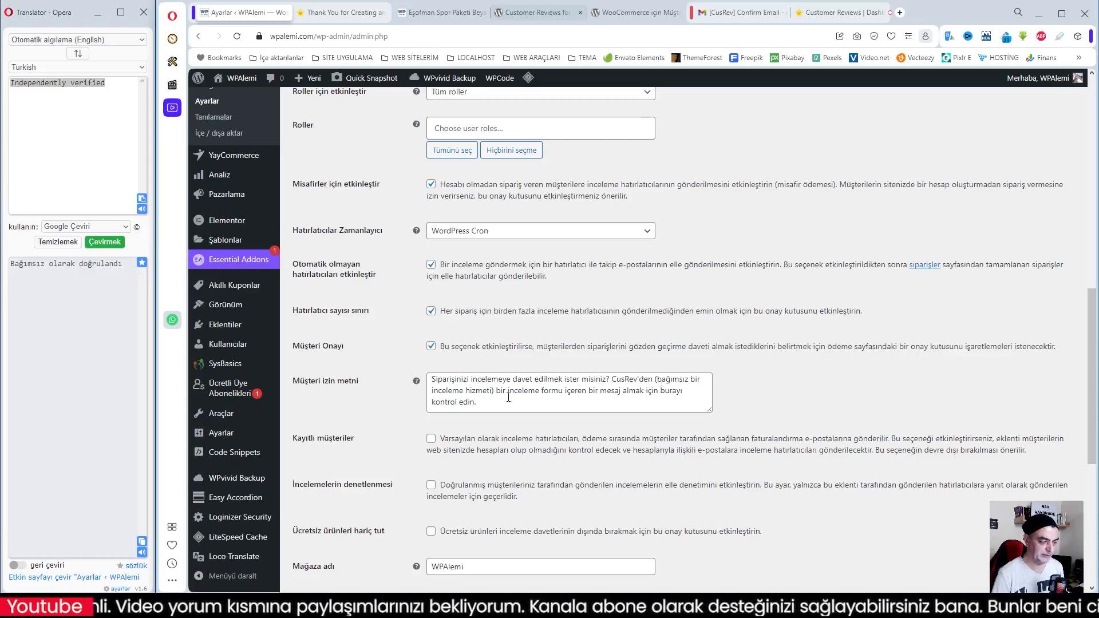
scroll(584, 394, "down", 1)
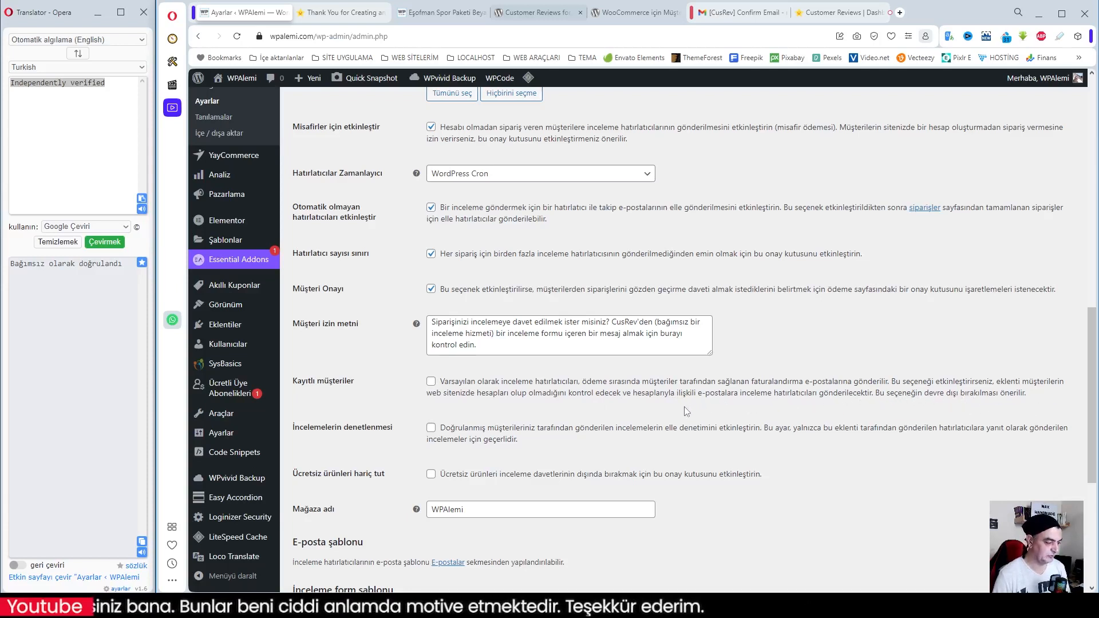
scroll(686, 411, "down", 1)
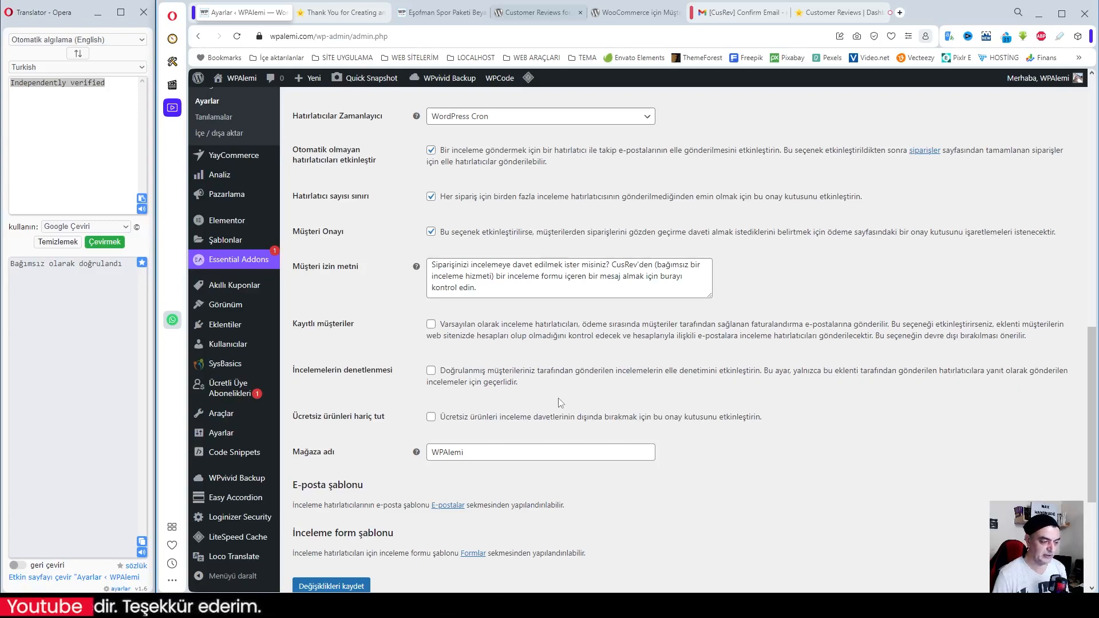
left_click(431, 371)
Open the E-postalar settings from the E-posta şablonu section and open the İnceleme hatırlatıcı email template for editing
scroll(433, 373, "down", 1)
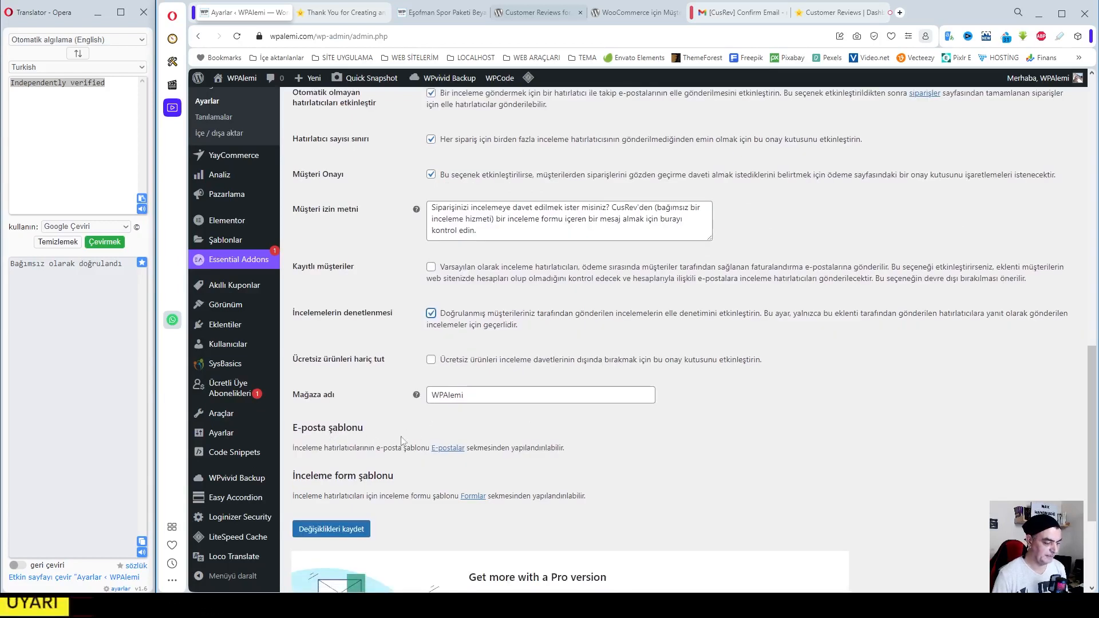
left_click(448, 452)
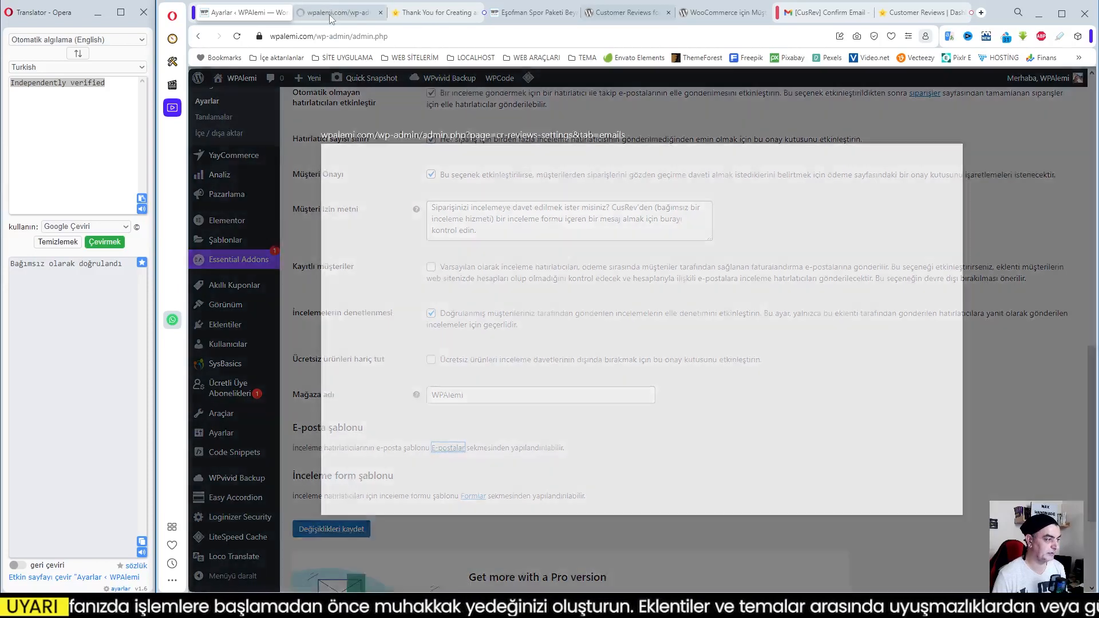
left_click(331, 12)
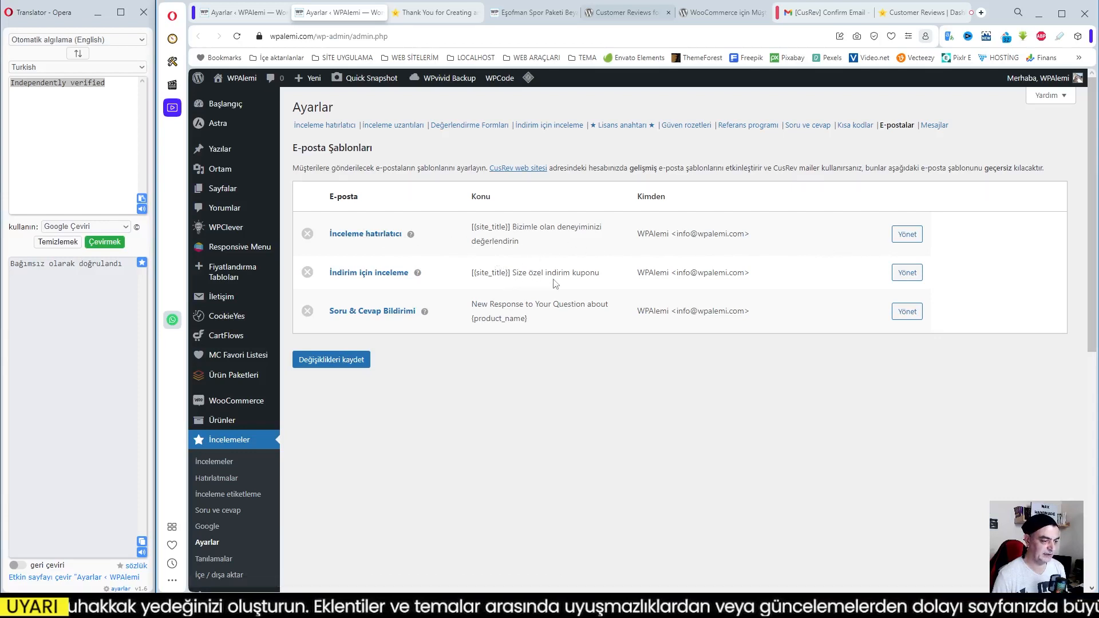
left_click(907, 235)
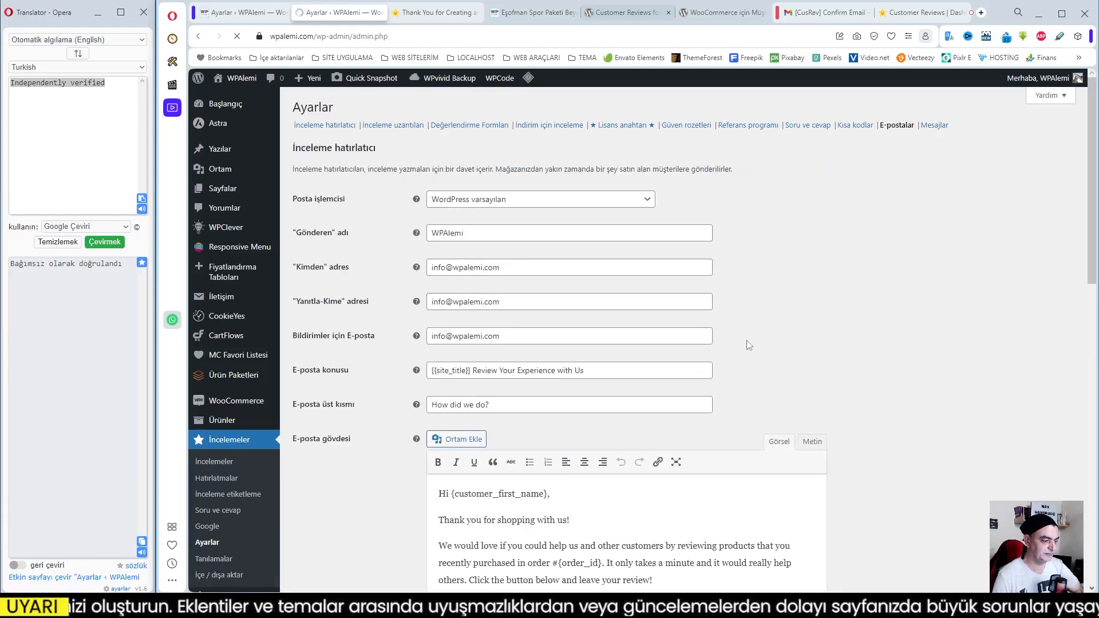
scroll(946, 381, "down", 5)
scroll(946, 382, "up", 6)
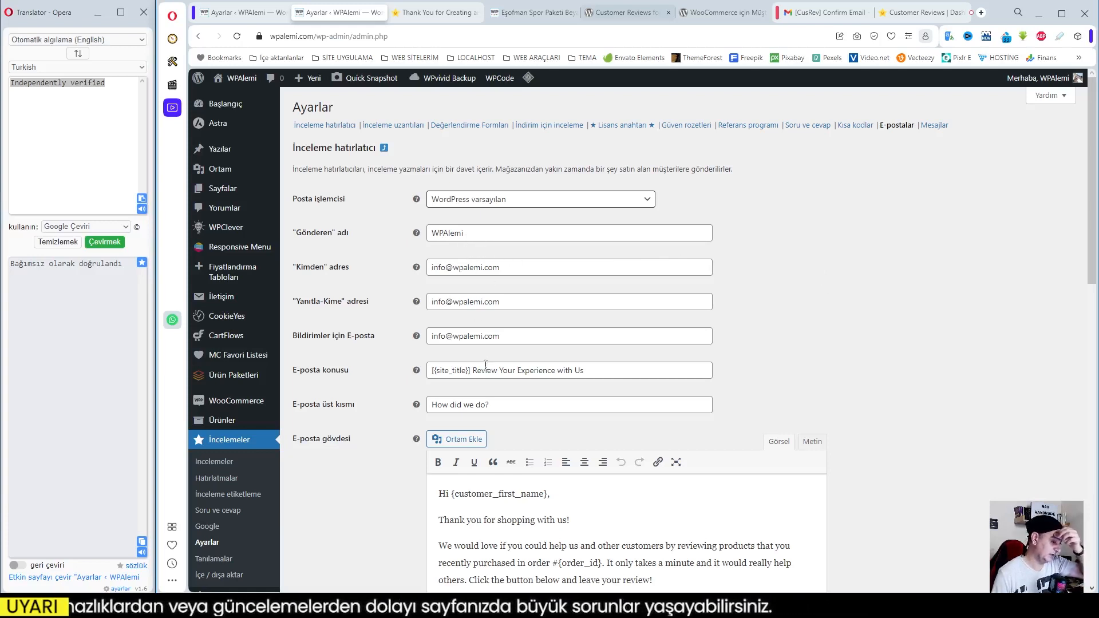
Translate the English text in E-posta konusu into Turkish as "Bizimle Deneyiminizi Gözden Geçirin", keeping the site title variable
left_click_drag(474, 373, 597, 372)
right_click(554, 376)
left_click(601, 300)
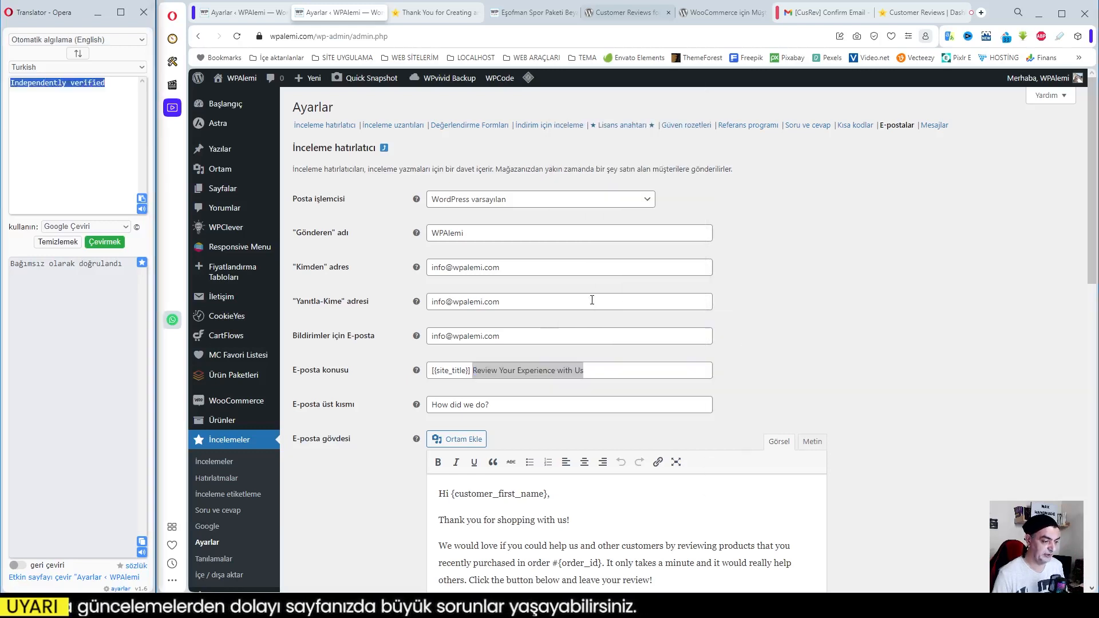
left_click(142, 544)
key("ctrl+c")
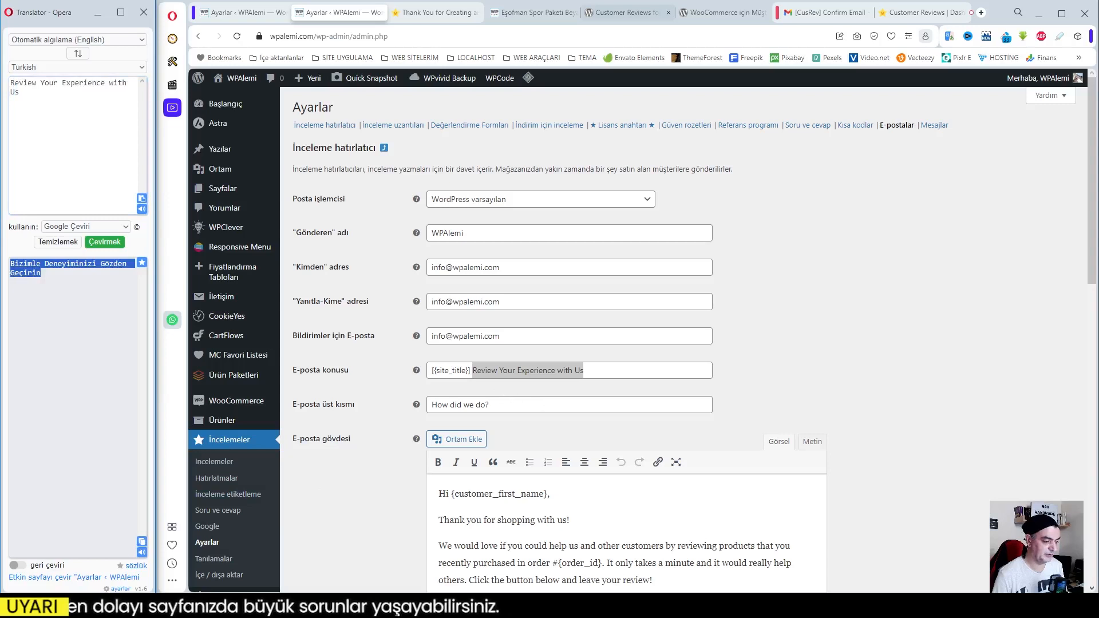
right_click(497, 372)
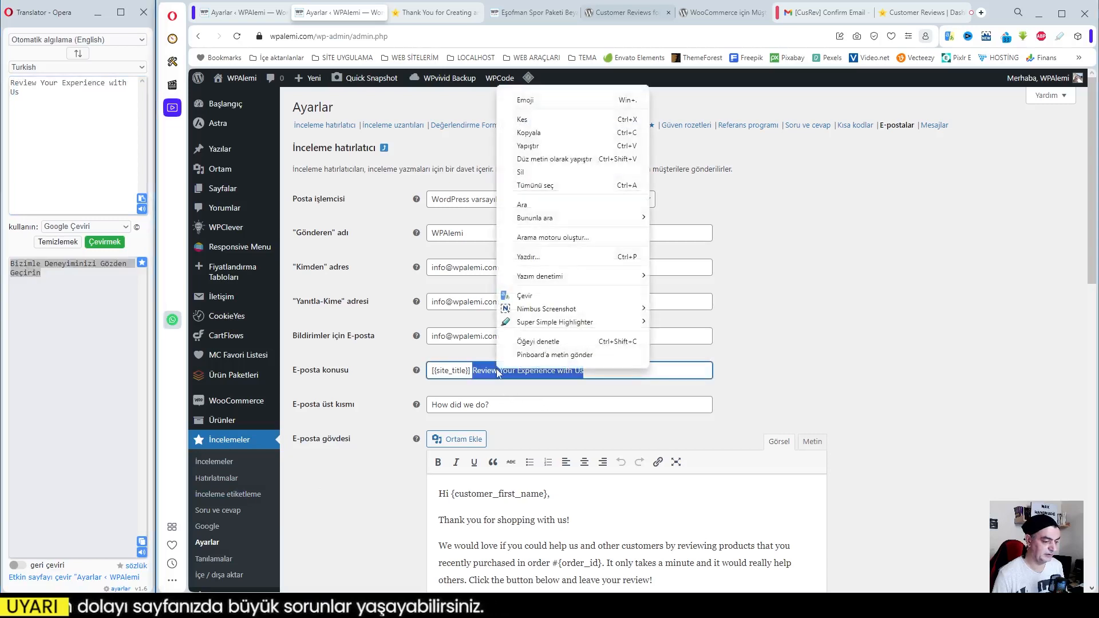
left_click(535, 148)
Translate the E-posta üst kısmı heading into Turkish and replace it with "Nasıl yaptık?"
triple_click(458, 405)
right_click(458, 408)
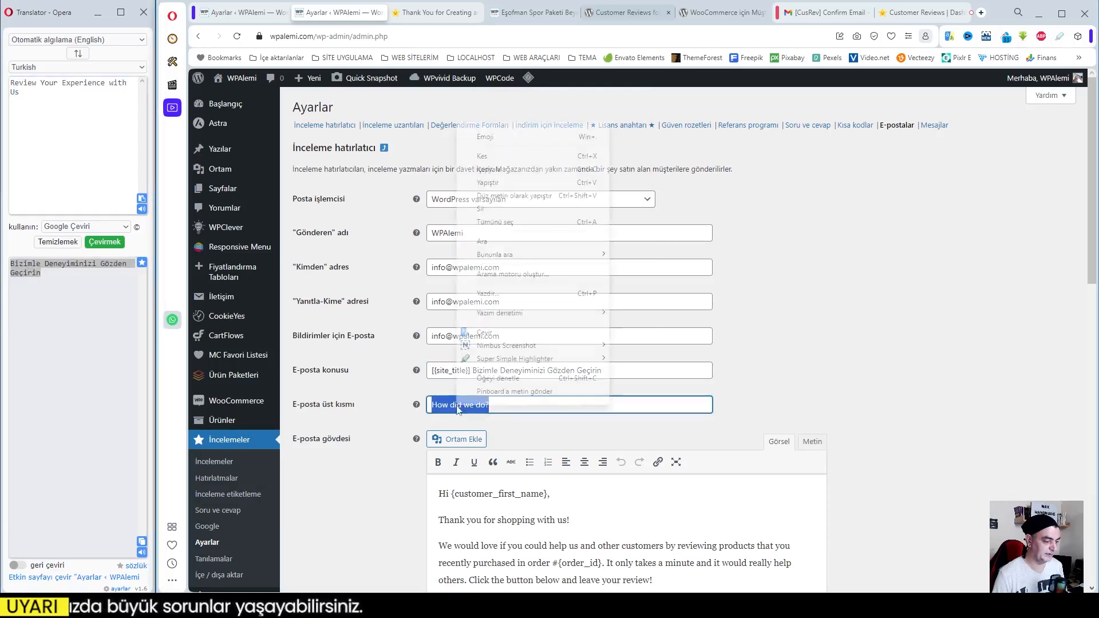
left_click(504, 333)
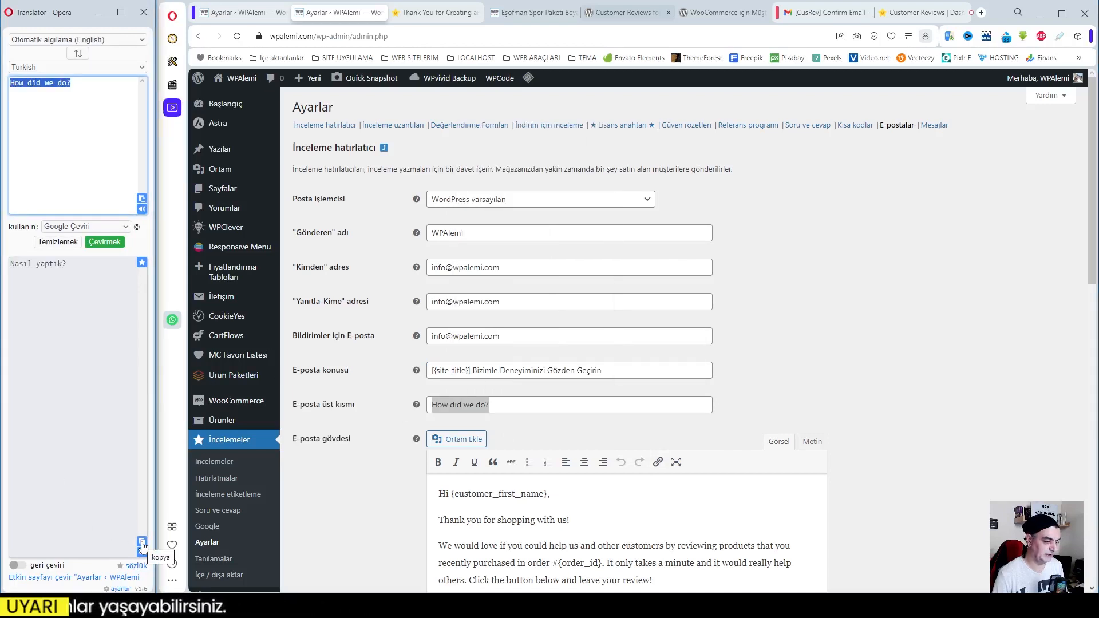
left_click(142, 543)
triple_click(459, 405)
right_click(459, 408)
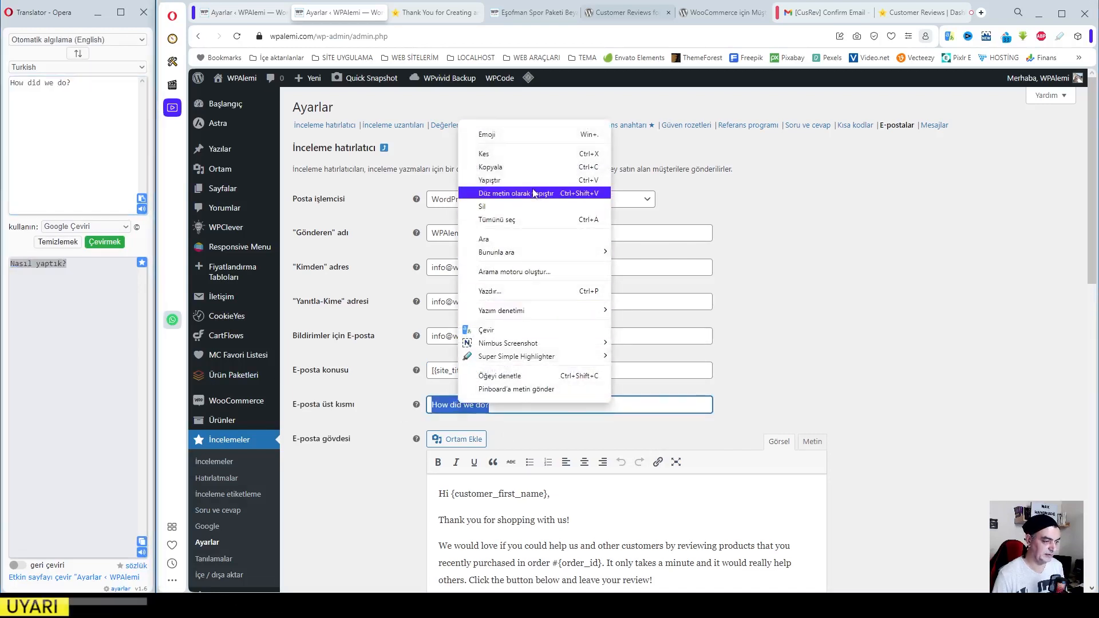
left_click(490, 179)
Translate the whole E-posta gövdesi message into Turkish and replace the English text with the translation
scroll(670, 447, "down", 3)
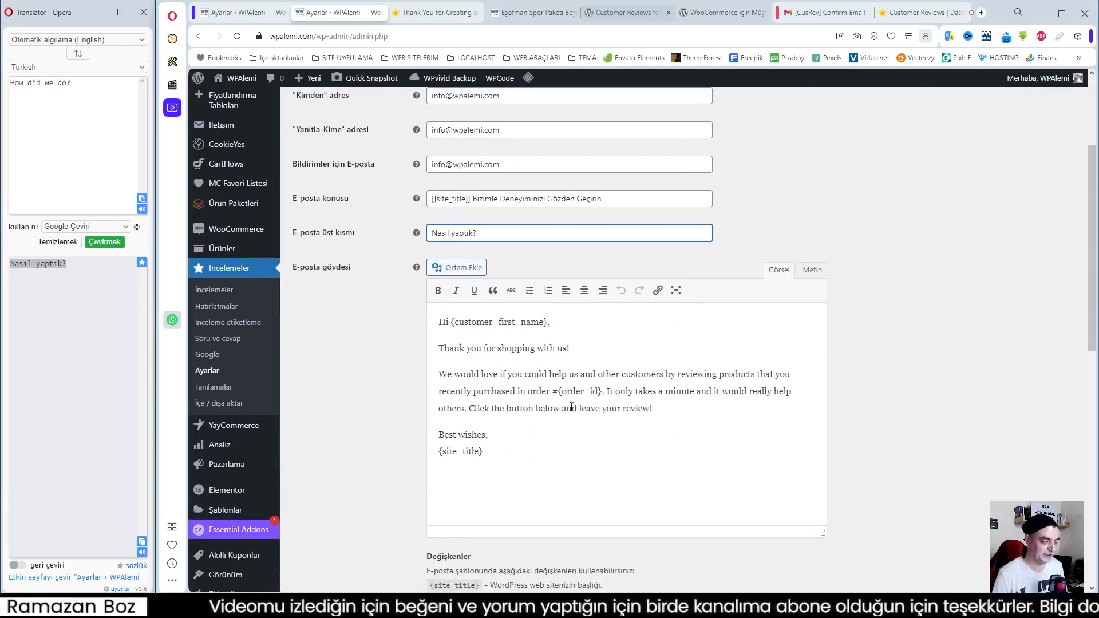
left_click_drag(440, 323, 484, 454)
right_click(499, 383)
mouse_move(531, 329)
left_click(531, 171)
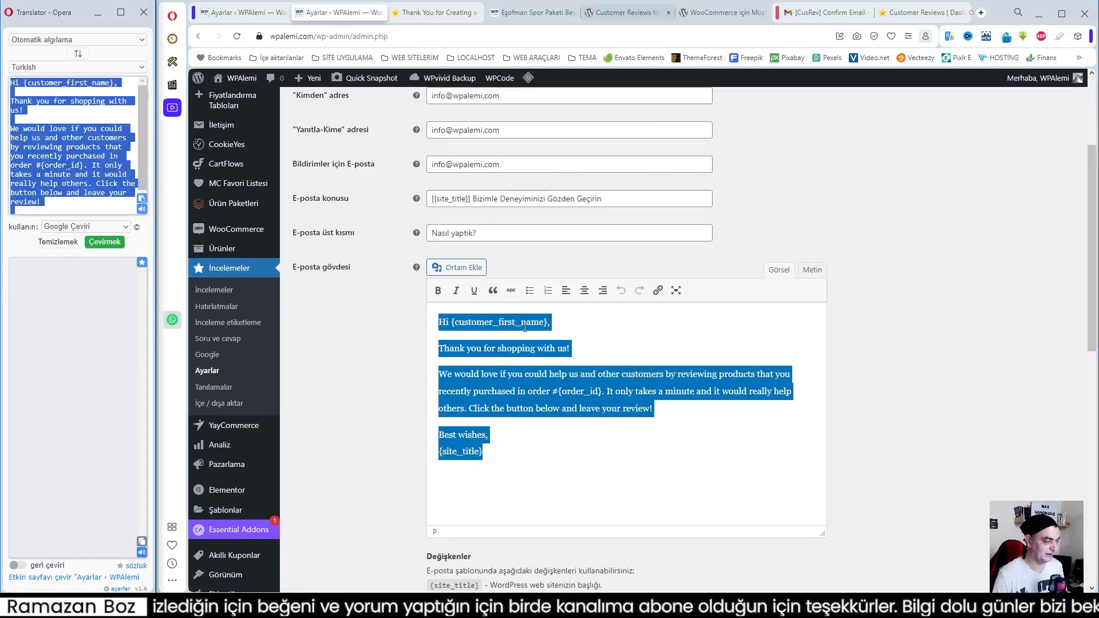
right_click(447, 323)
left_click(479, 119)
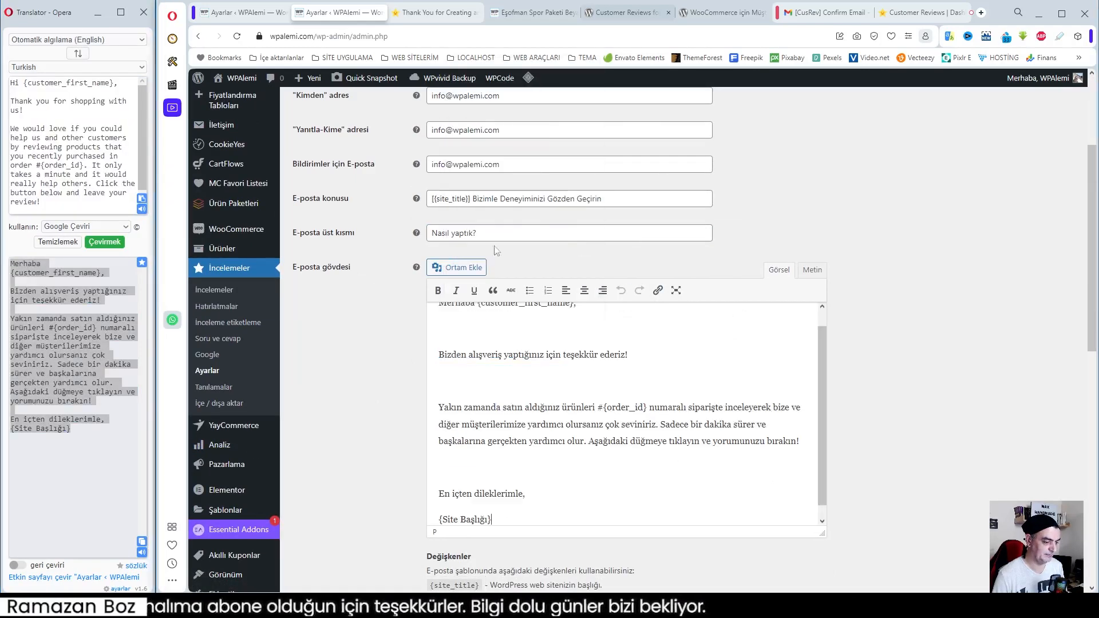
Replace the mistranslated {Site Başlığı} in the email body's signature with the {site_title} variable from the Değişkenler list
scroll(551, 473, "down", 1)
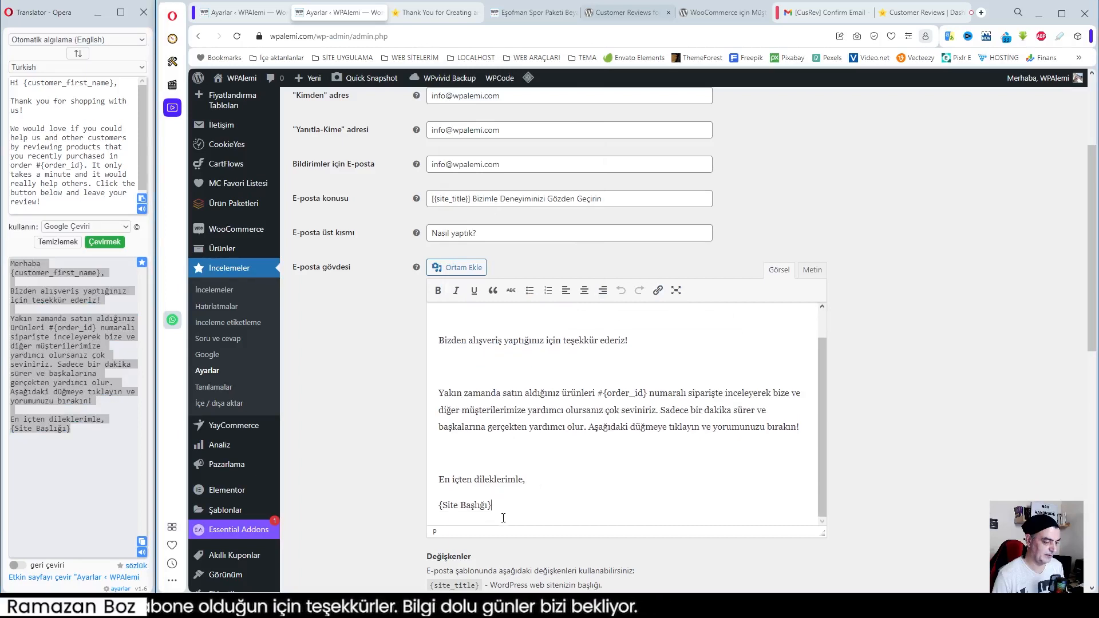
scroll(504, 518, "down", 2)
left_click_drag(462, 473, 430, 471)
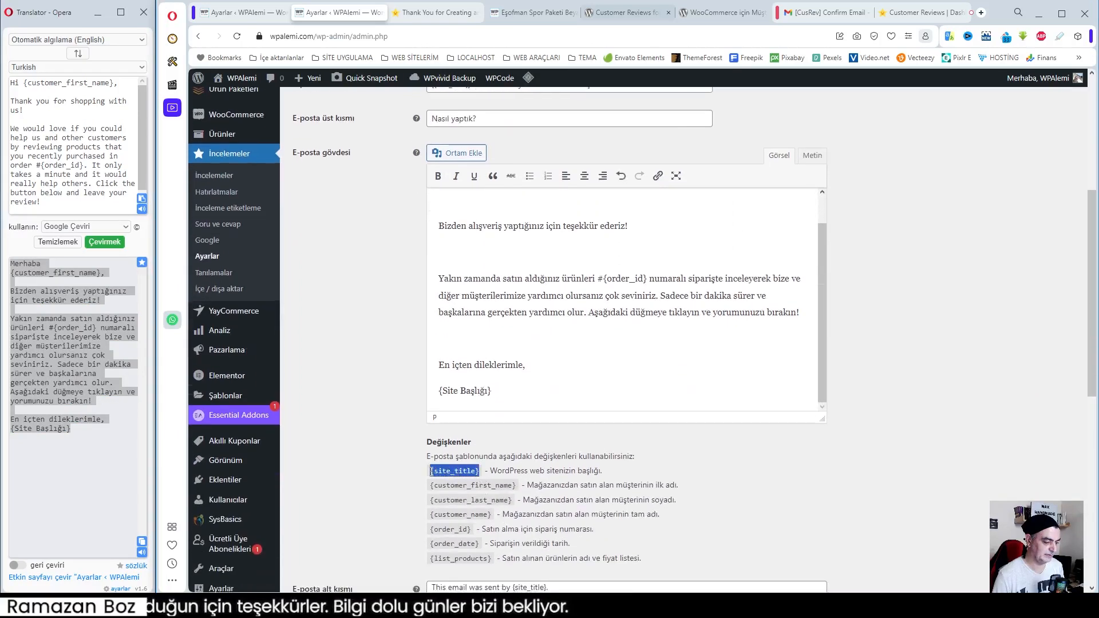
left_click(454, 449)
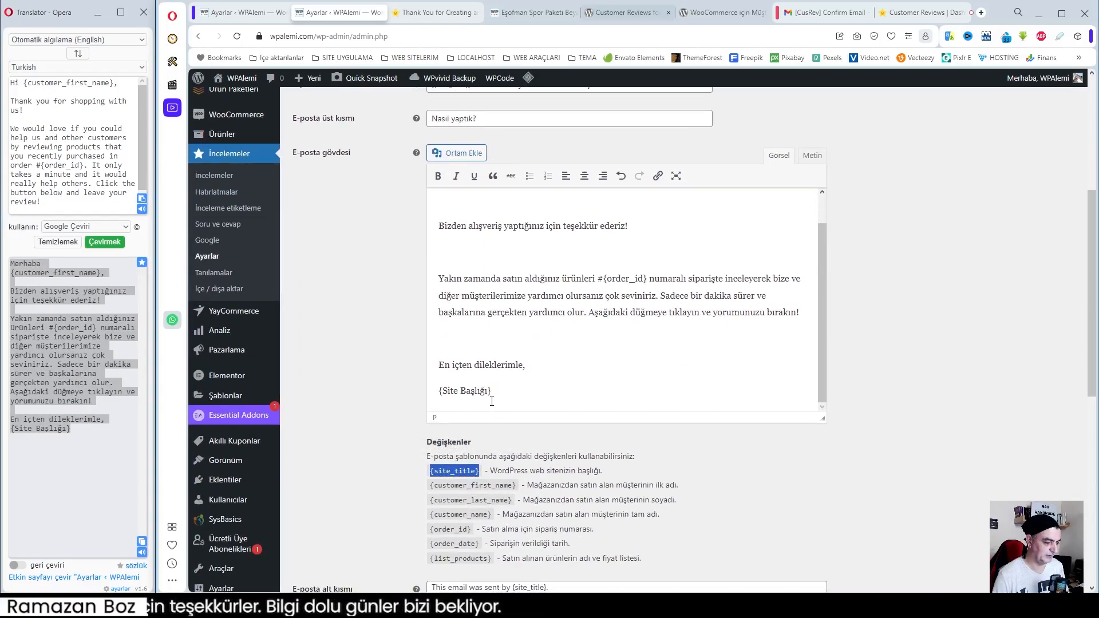
left_click_drag(494, 392, 441, 392)
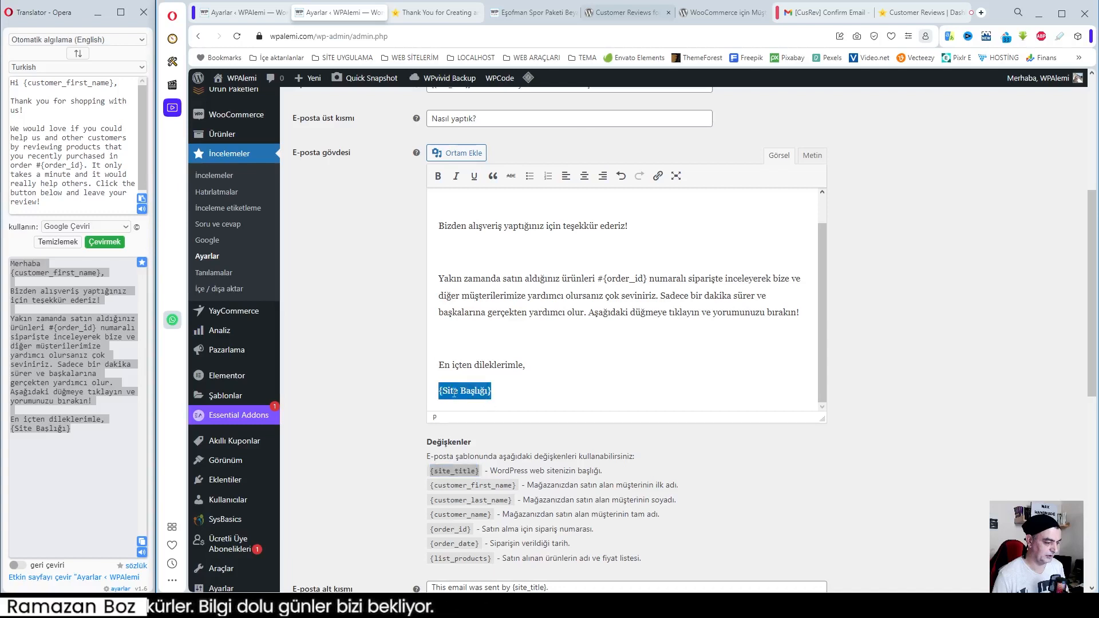
right_click(454, 392)
left_click(498, 192)
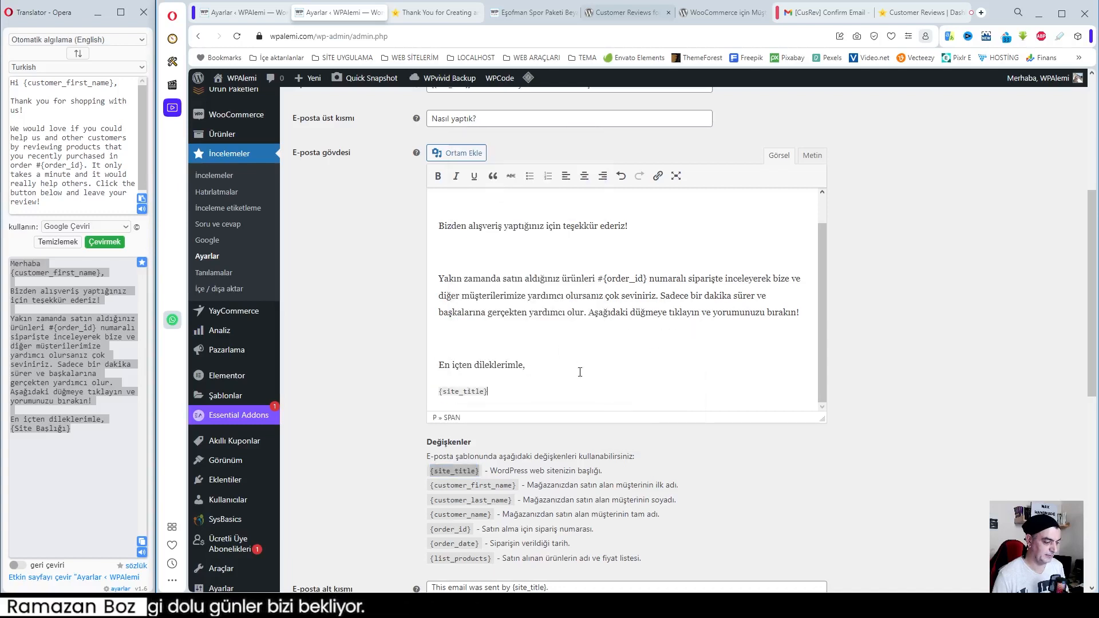
Remove the blank lines before the thank-you sentence and the order paragraph in the email body, keeping them as separate paragraphs
scroll(591, 377, "up", 5)
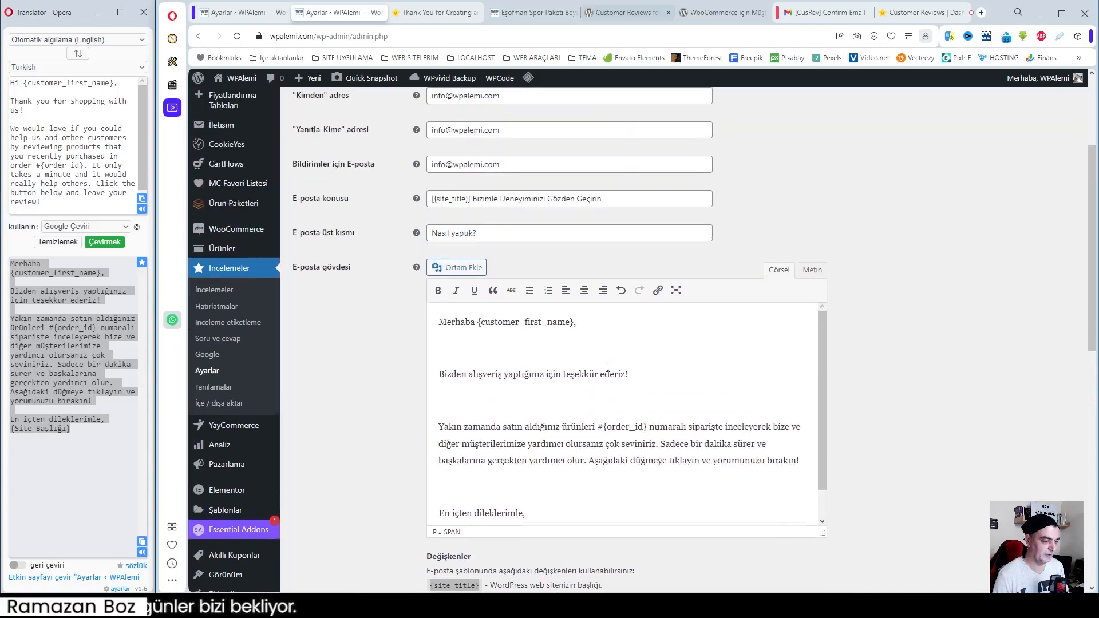
left_click(442, 377)
key("BackSpace")
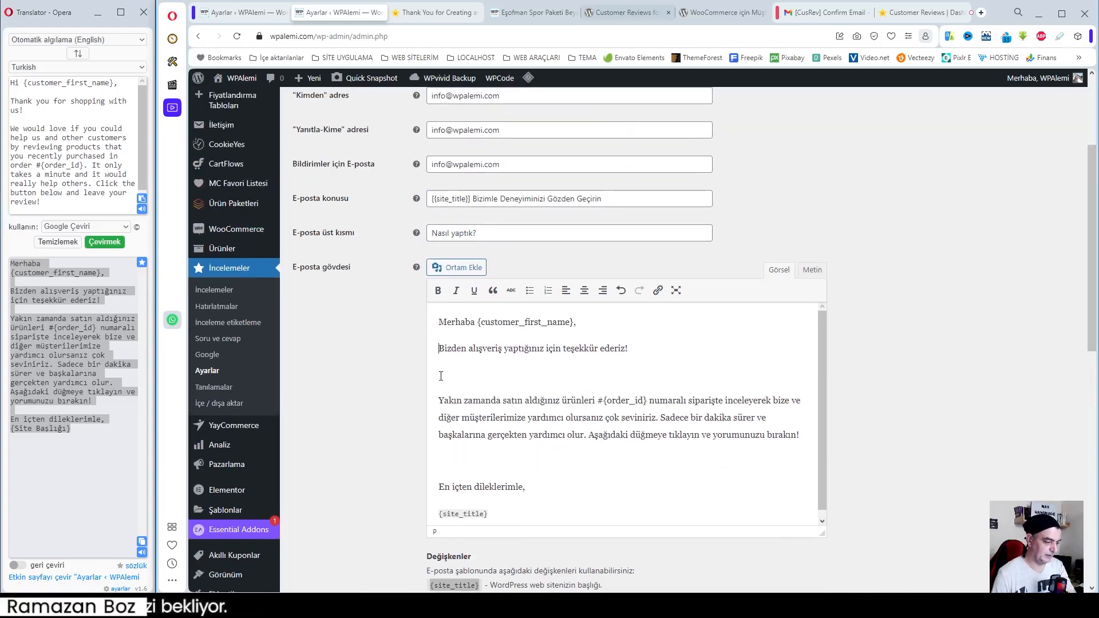
left_click(442, 395)
key("BackSpace")
key("BackSpace")
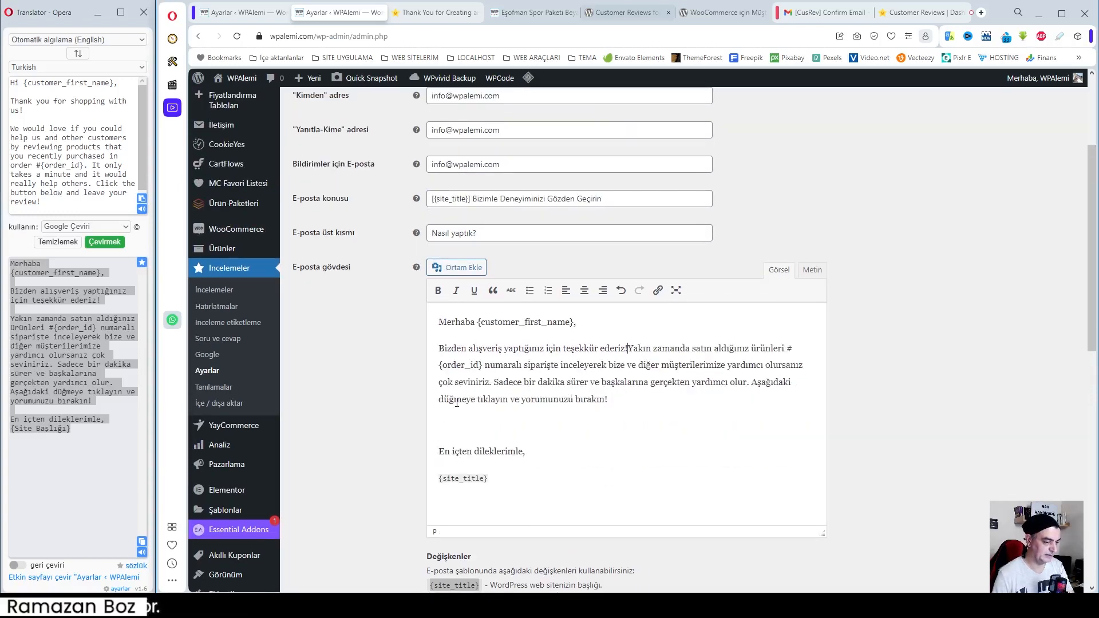
key("Return")
Check the body's variables against the Değişkenler list and examine the template's footer, colour, test email and template file options
scroll(600, 455, "down", 7)
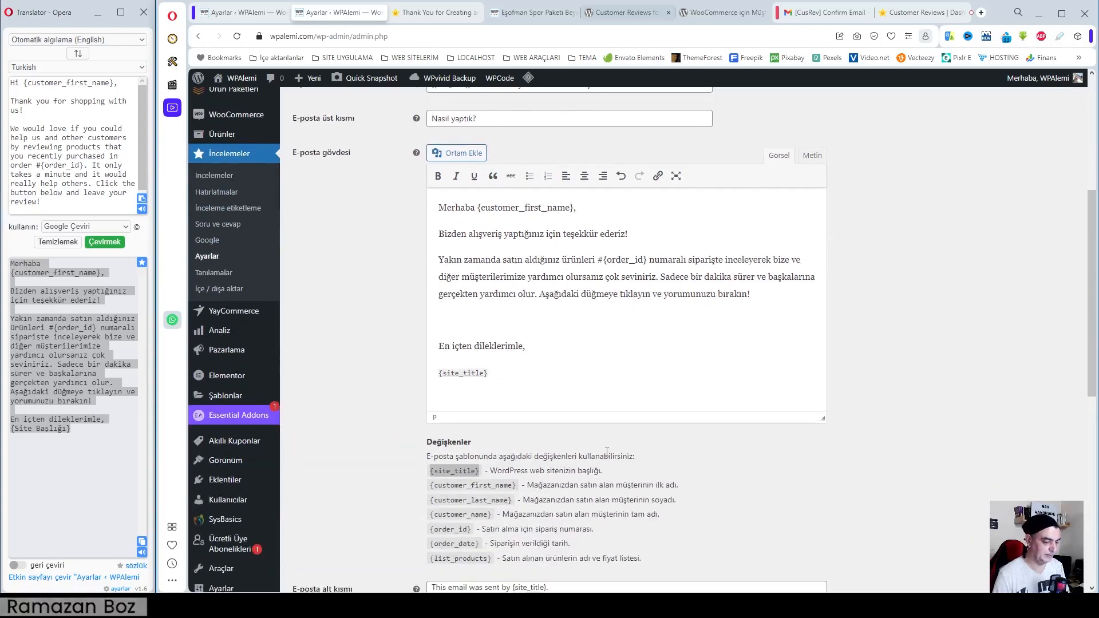
scroll(495, 369, "up", 3)
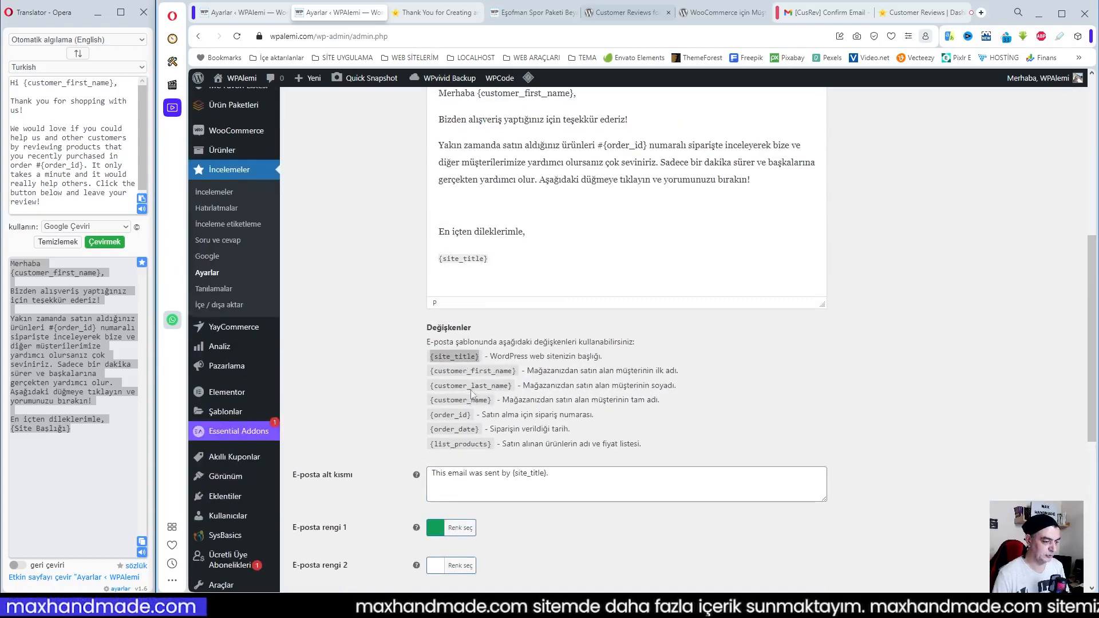
scroll(537, 159, "up", 1)
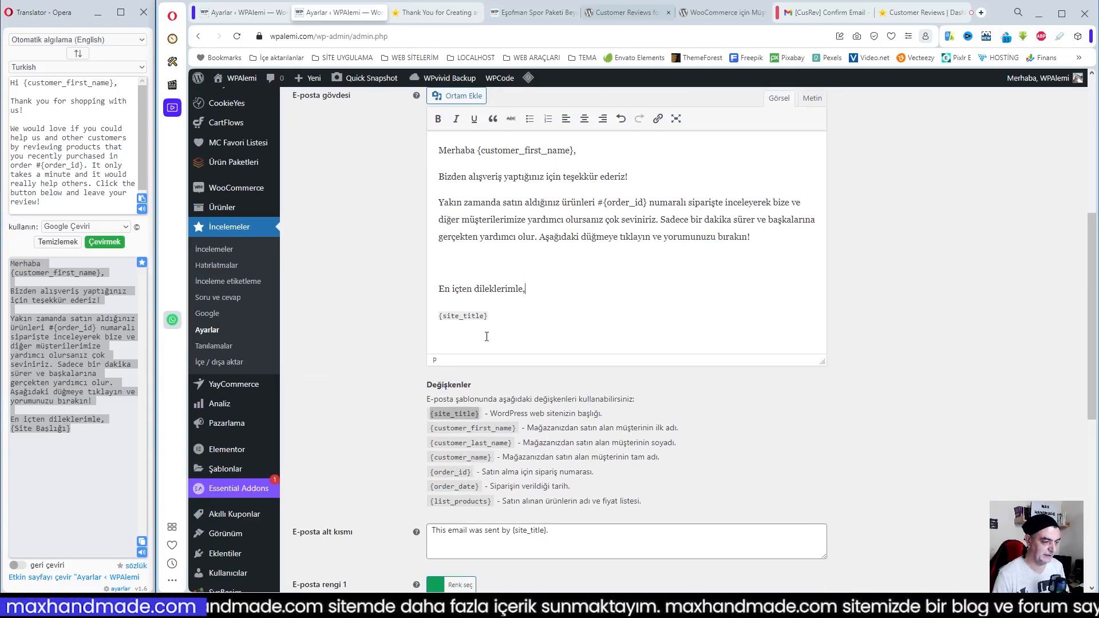
left_click_drag(604, 203, 645, 202)
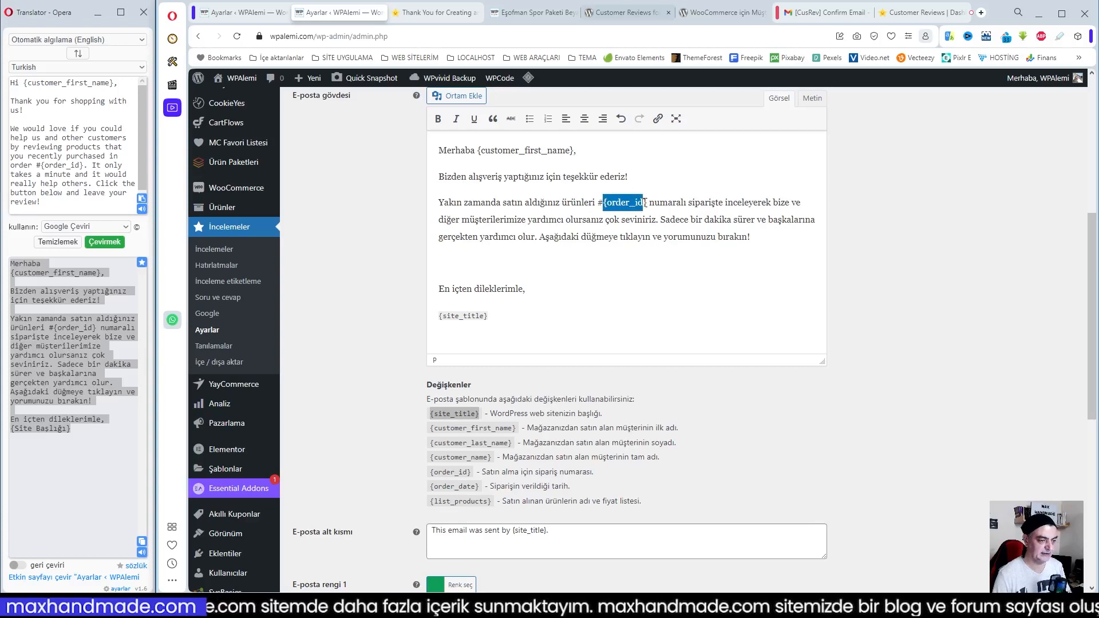
scroll(570, 370, "down", 1)
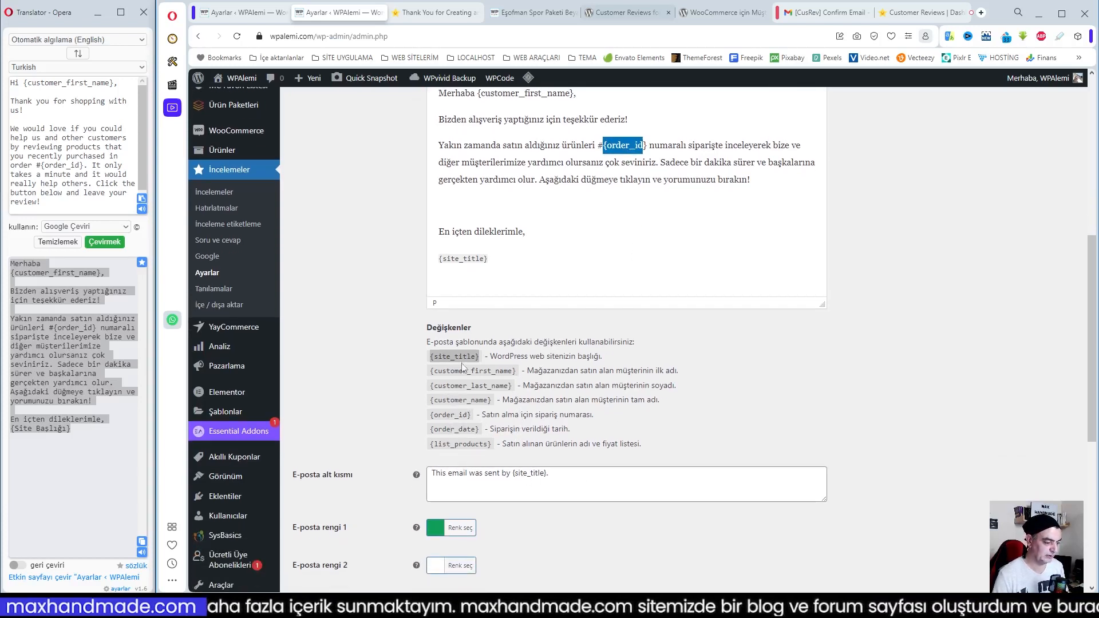
scroll(461, 474, "down", 1)
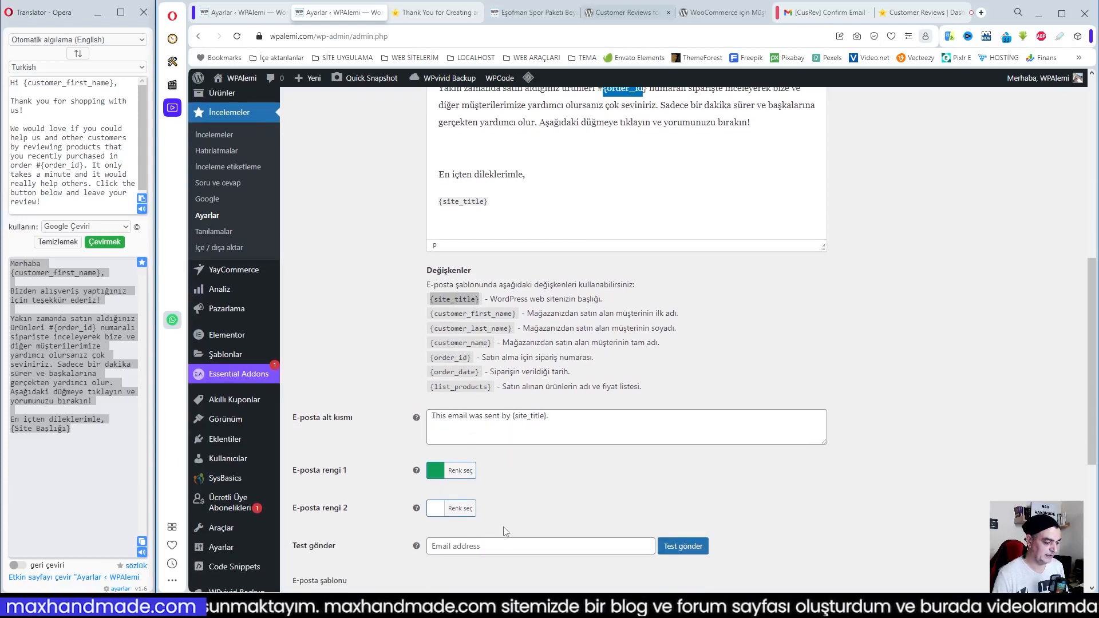
scroll(509, 534, "down", 2)
scroll(561, 484, "down", 3)
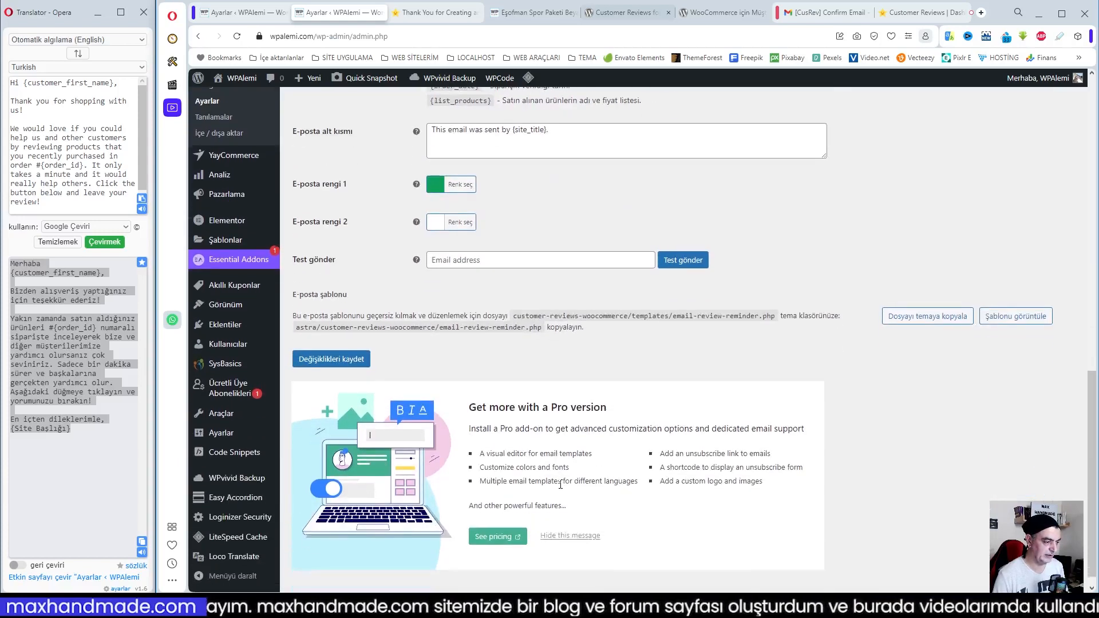
Save the Turkish review reminder email template and return to its email body and variables to review them
scroll(560, 484, "up", 3)
scroll(561, 483, "down", 2)
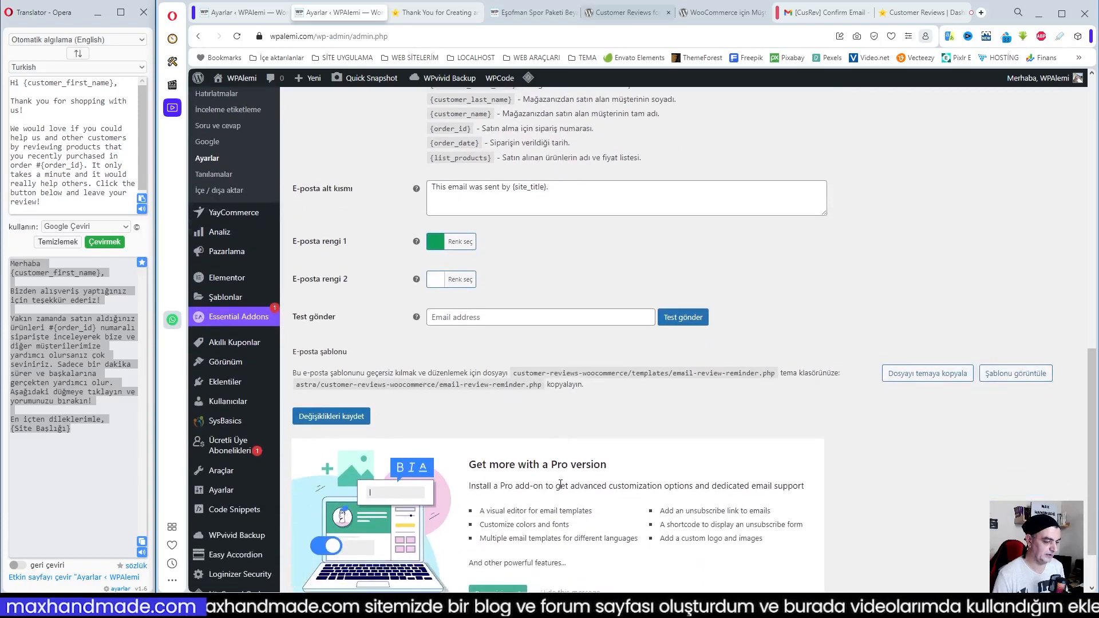
scroll(572, 339, "down", 1)
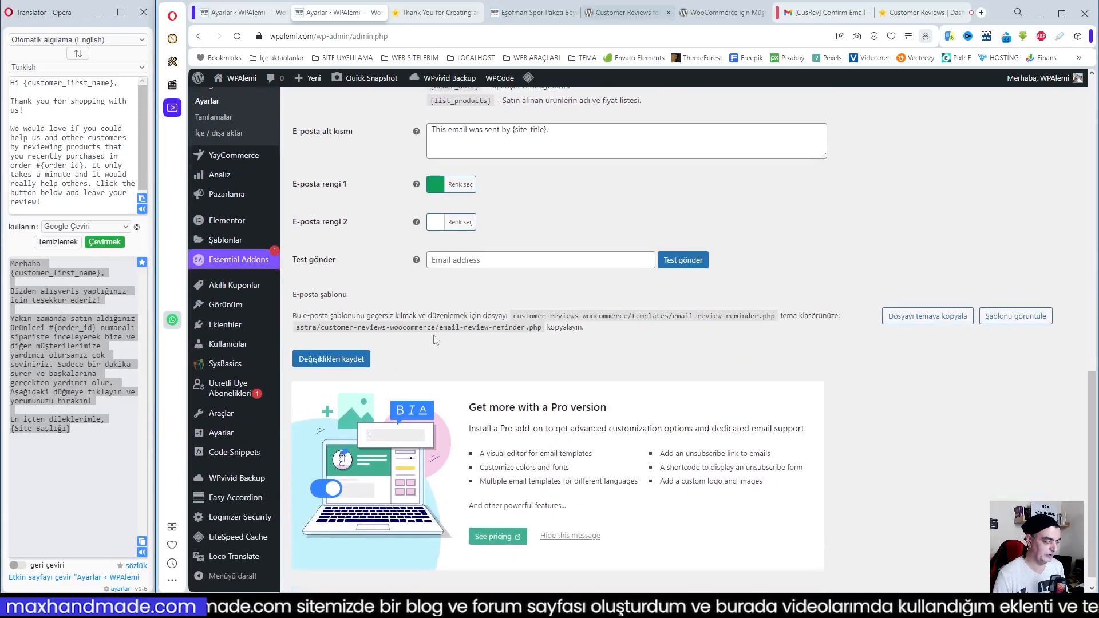
left_click(370, 359)
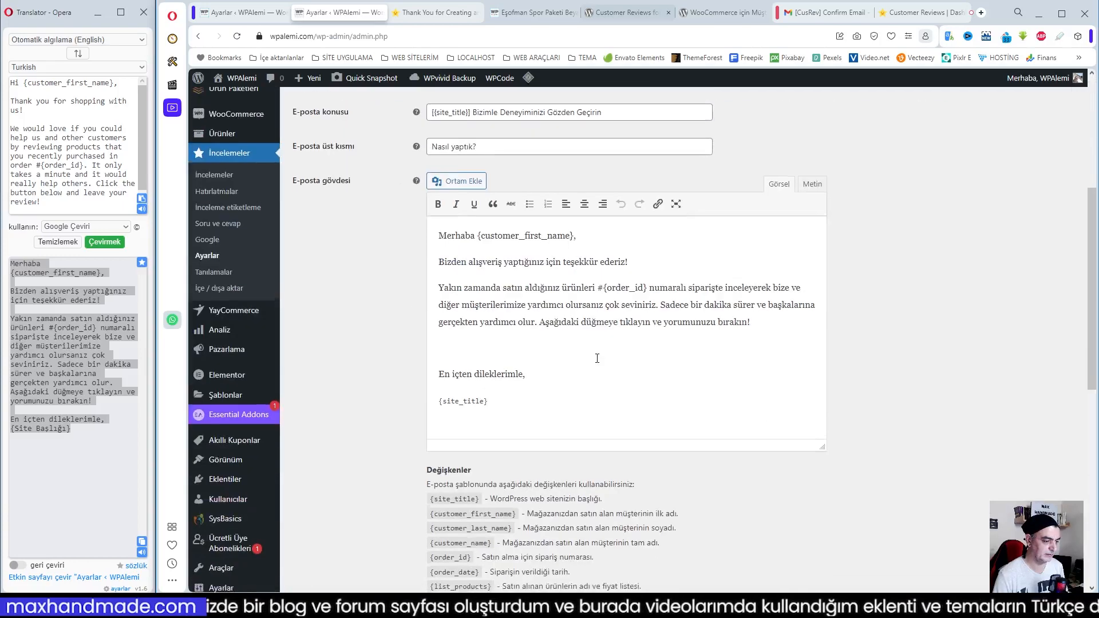
scroll(454, 288, "up", 10)
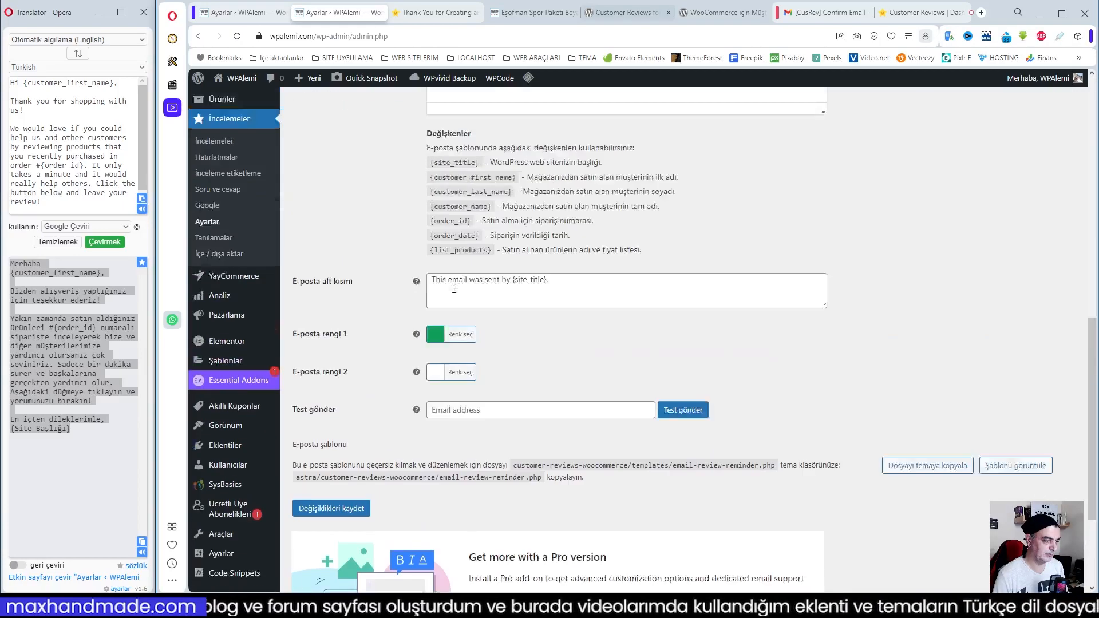
Try to enable manual moderation of verified reviews (İncelemelerin denetlenmesi) in the İnceleme hatırlatıcı settings and save the changes
left_click(317, 127)
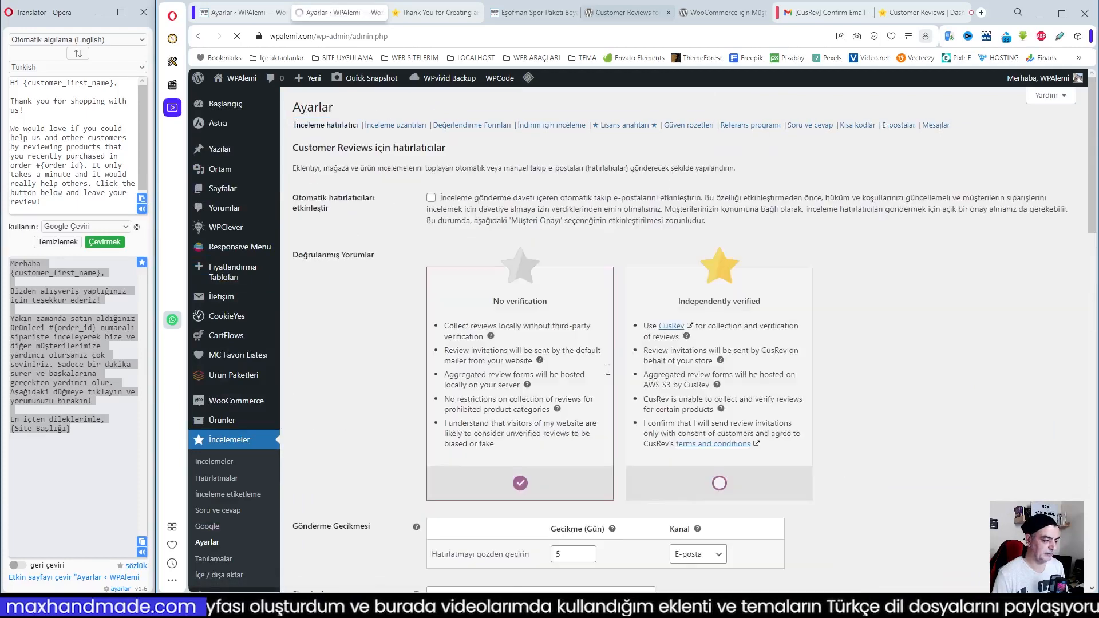
scroll(782, 388, "down", 5)
scroll(783, 388, "down", 10)
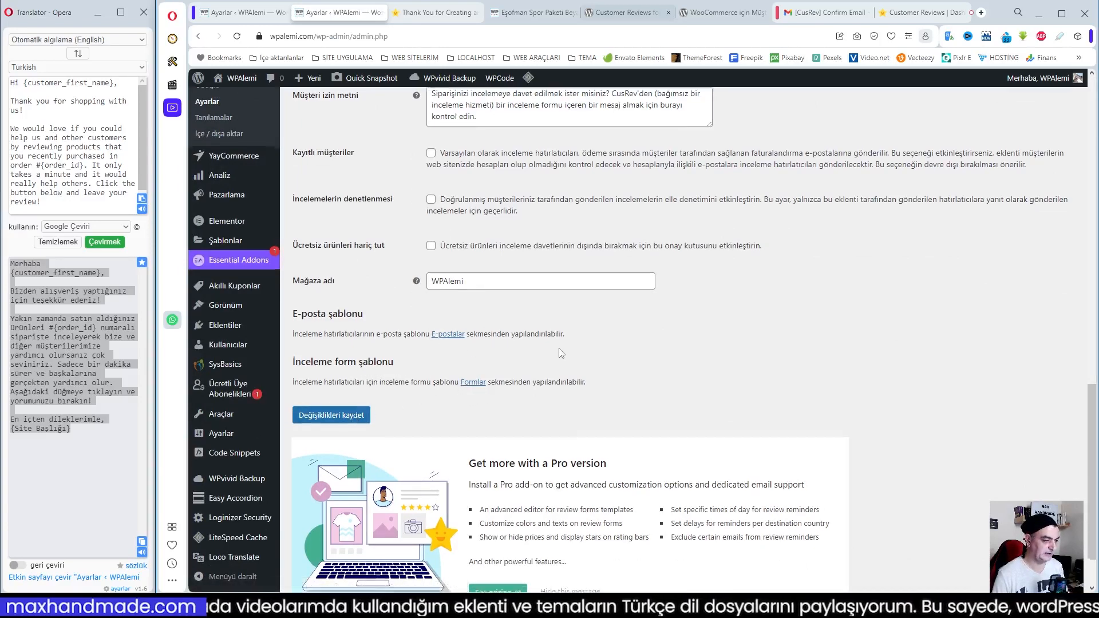
scroll(561, 352, "up", 5)
left_click(432, 486)
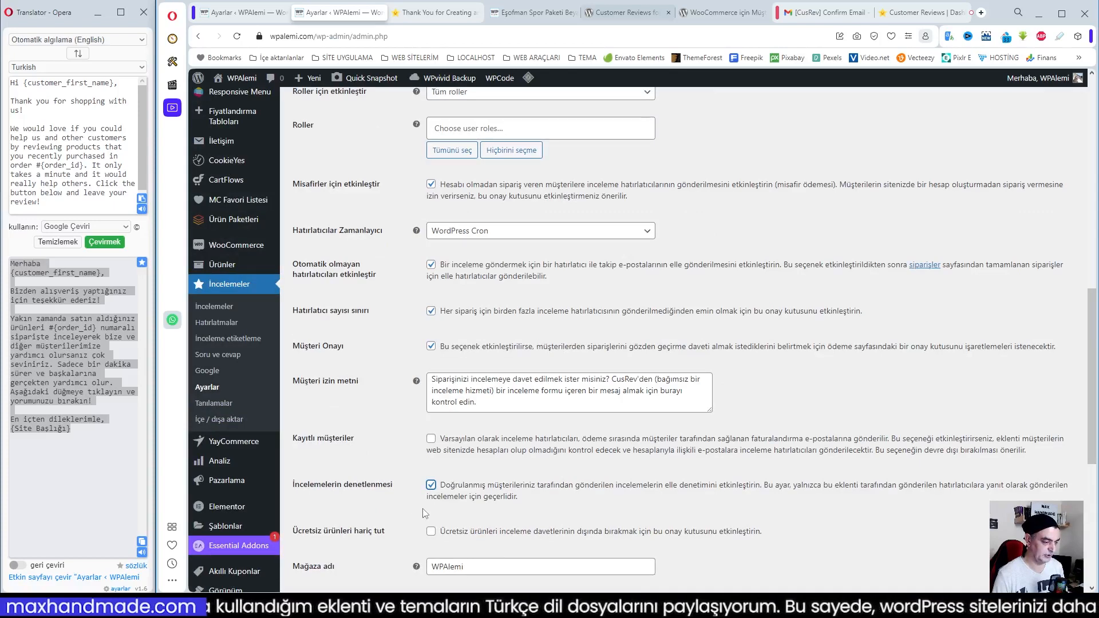
scroll(425, 514, "down", 4)
left_click(318, 472)
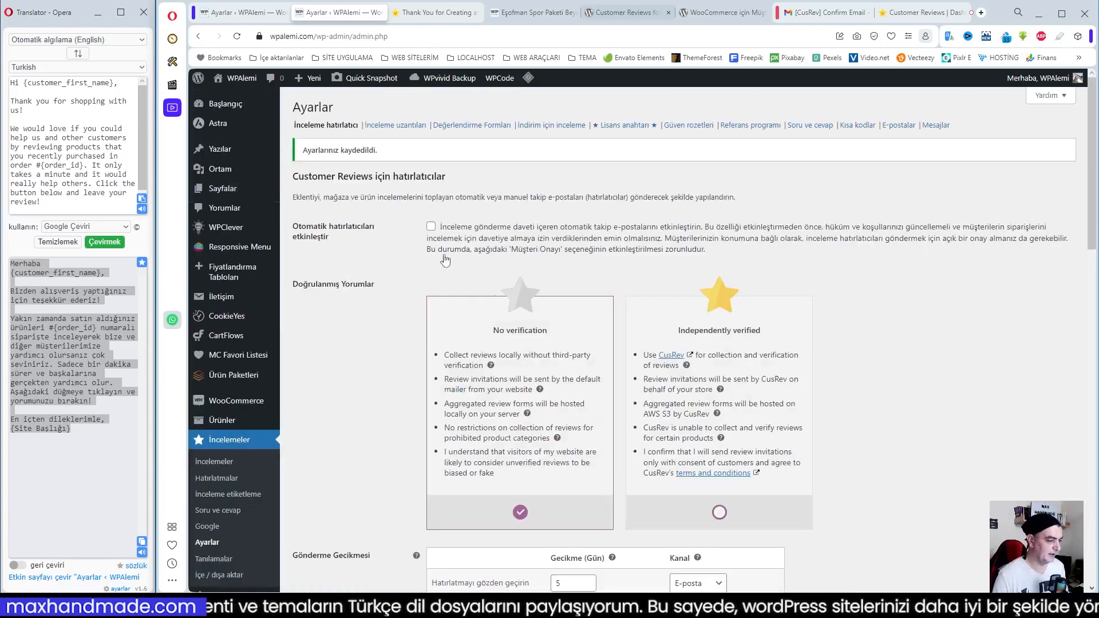
Enable automatic review reminders (Otomatik hatırlatıcıları etkinleştir) in the İnceleme hatırlatıcı settings and save the changes
left_click(395, 126)
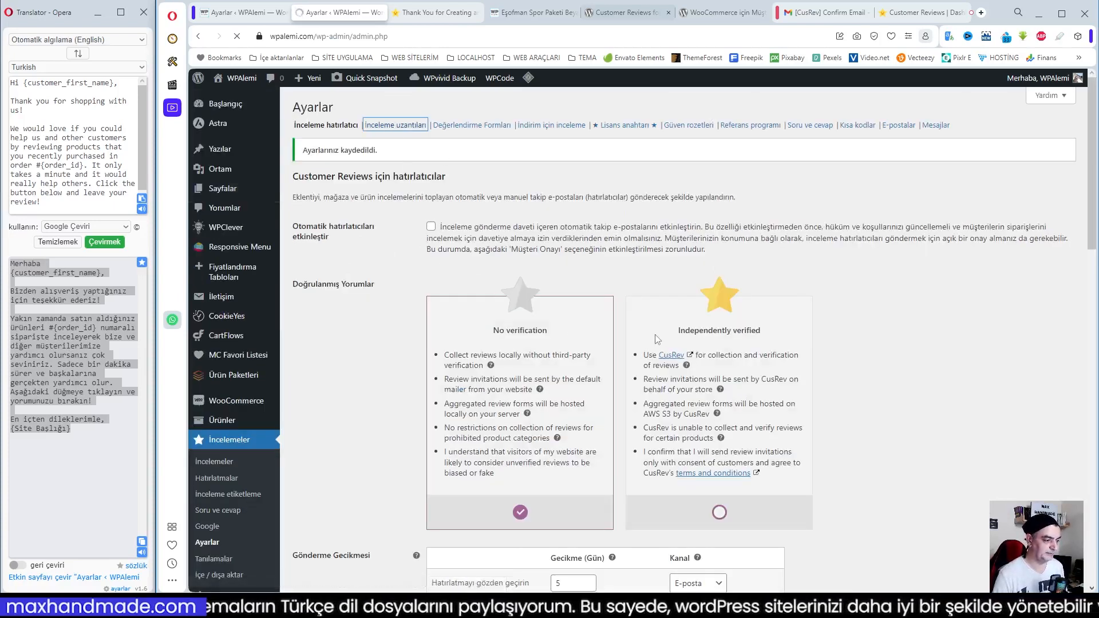
left_click(324, 126)
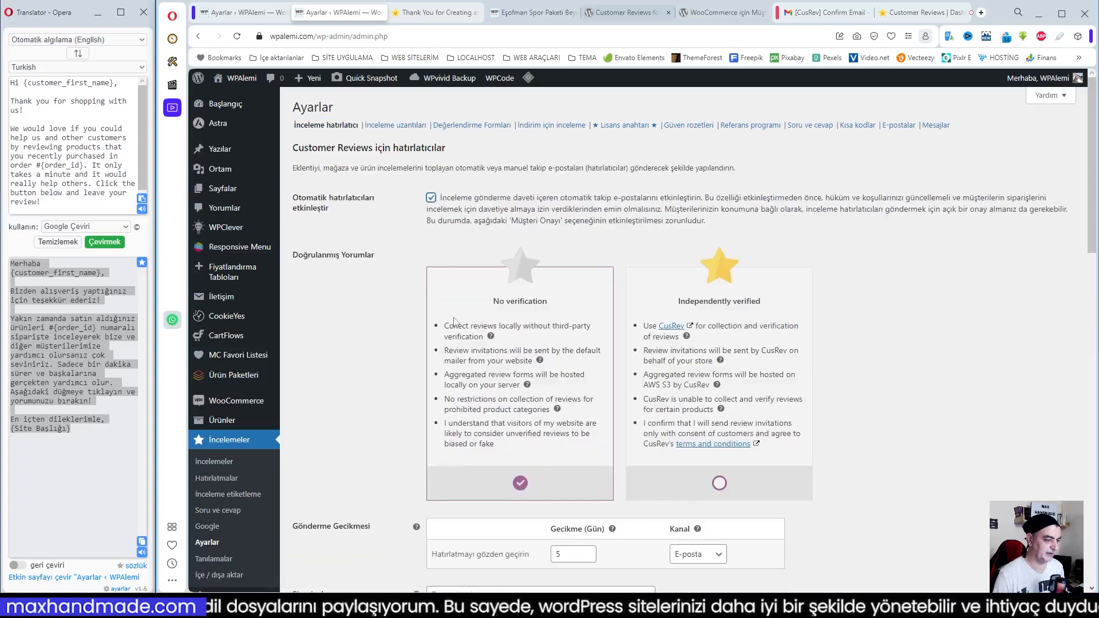
scroll(442, 268, "down", 20)
left_click(346, 345)
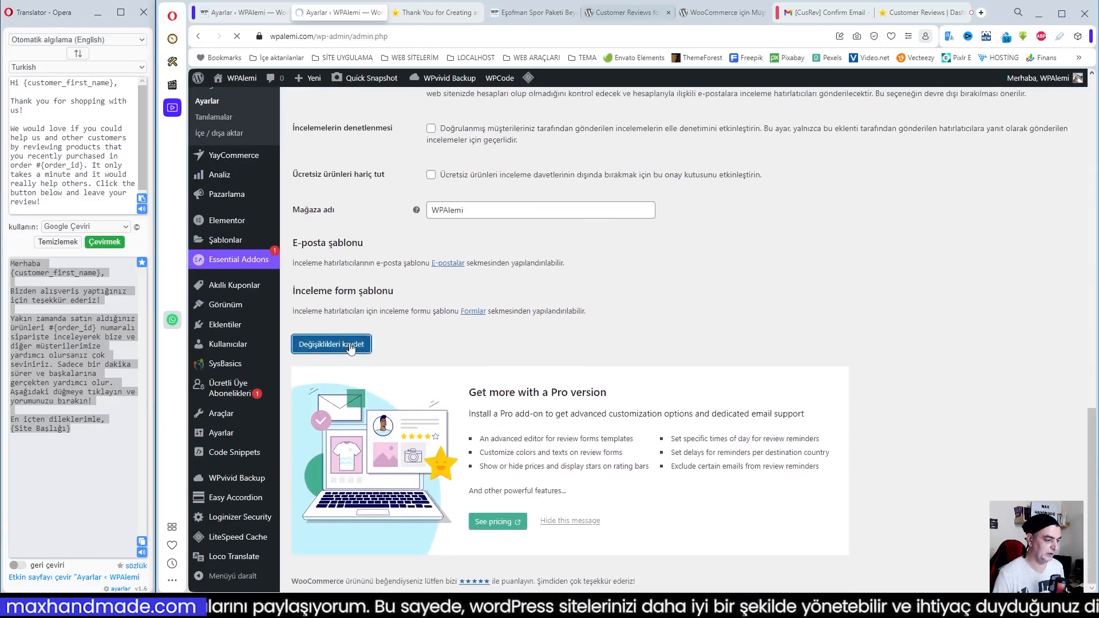
scroll(529, 341, "down", 5)
scroll(511, 424, "up", 5)
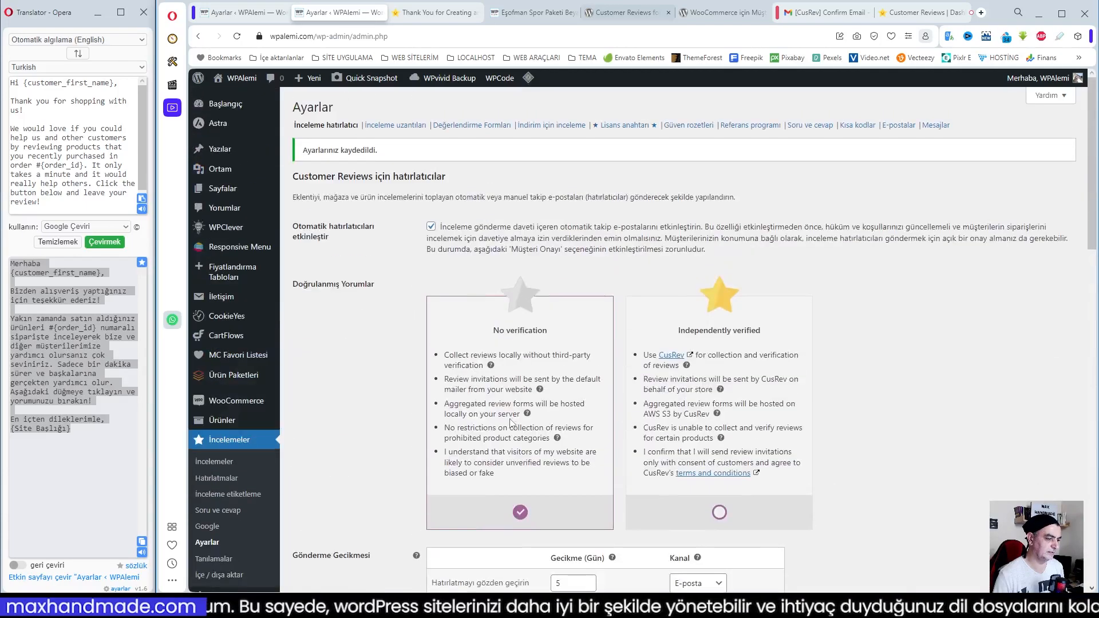
Set Görsel Stil to CusRev (geliştirilmiş kullanıcı arayüzü) in the İnceleme uzantıları settings
left_click(395, 126)
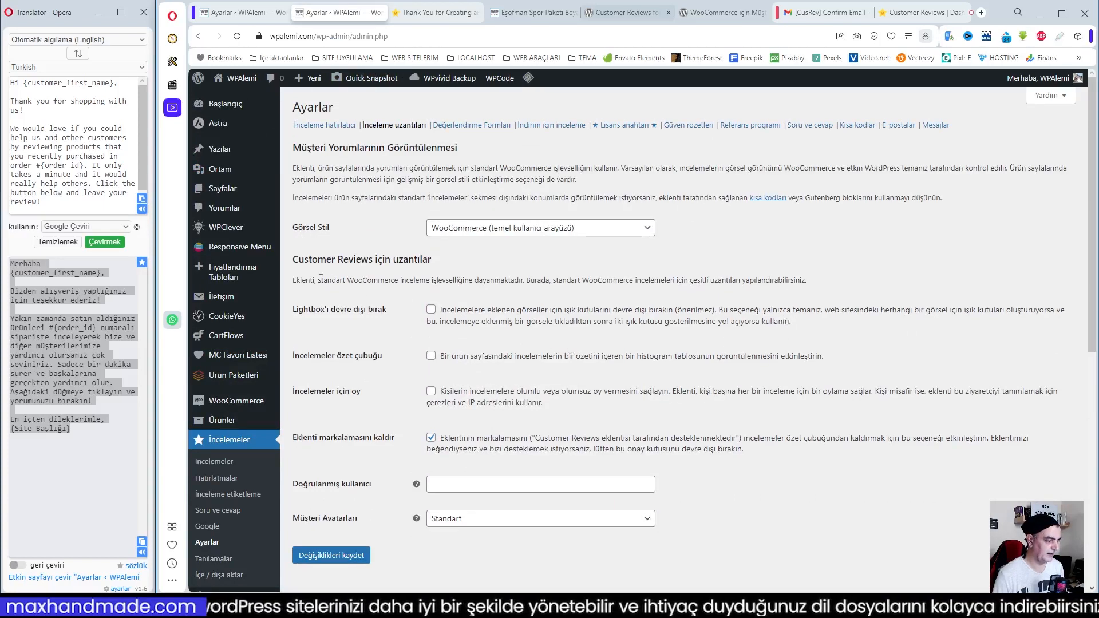
left_click(489, 232)
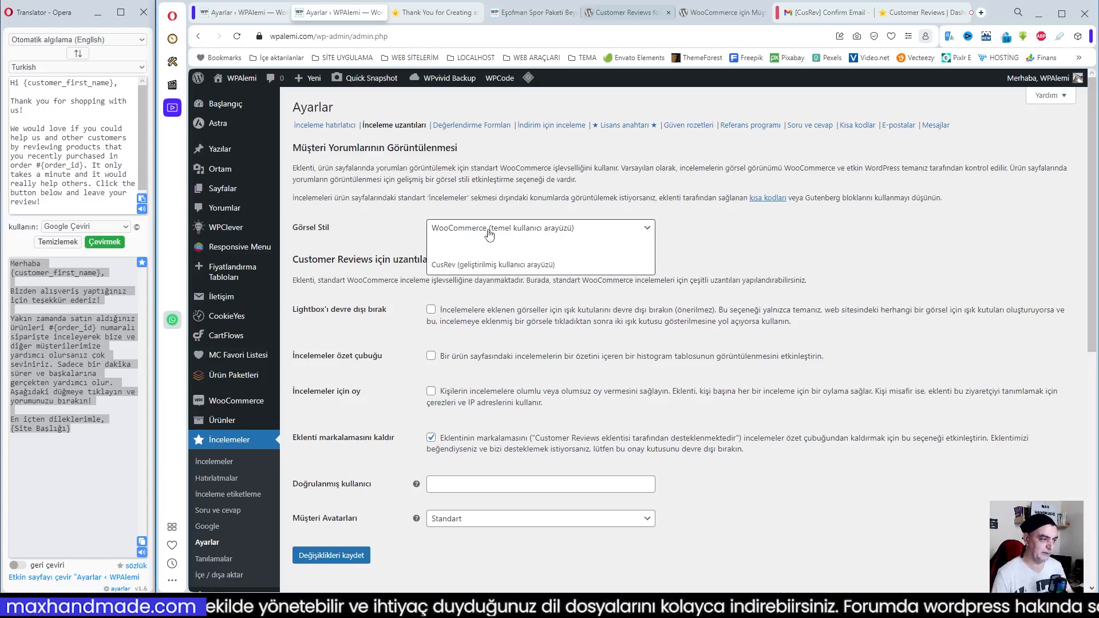
left_click(467, 267)
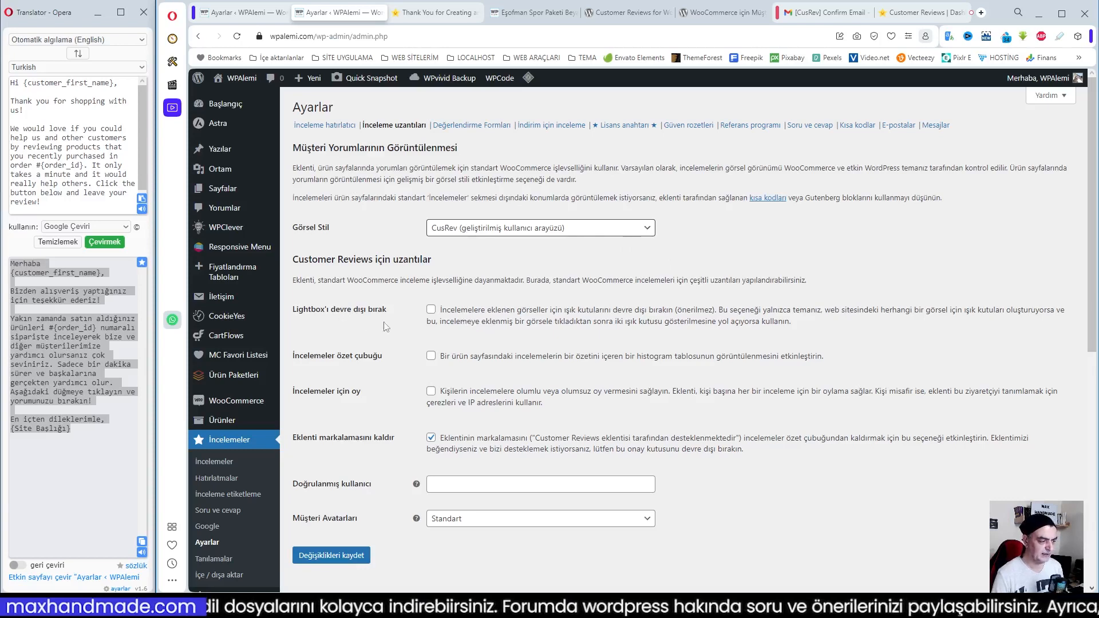
Enable the Lightbox'ı devre dışı bırak, İncelemeler için oy and İncelemeler özet çubuğu options, and save the extension settings
left_click(432, 314)
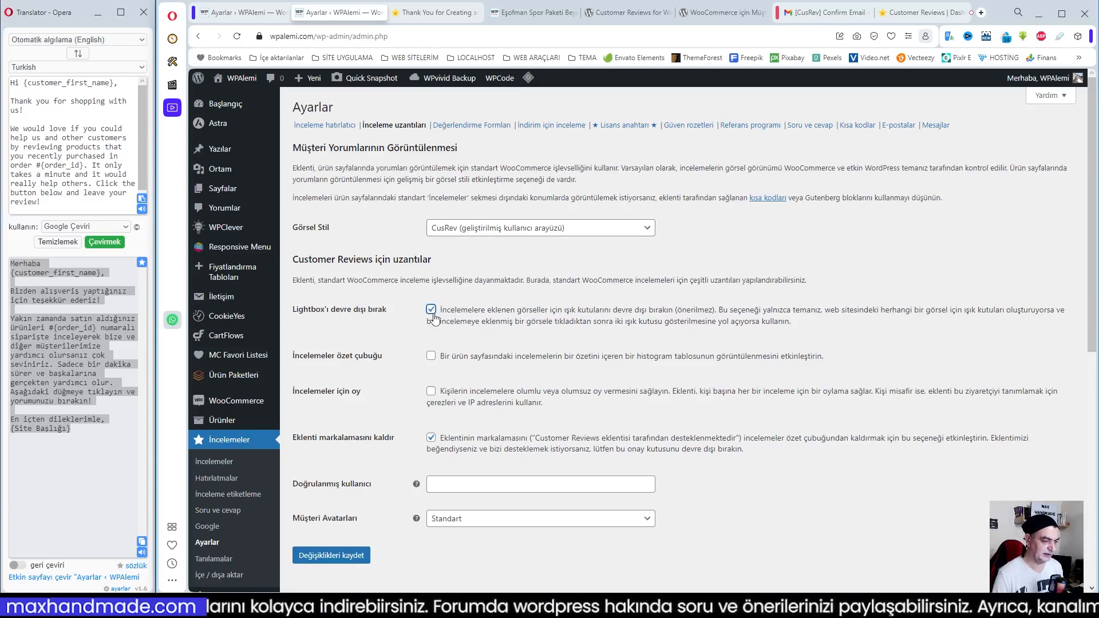
left_click(431, 392)
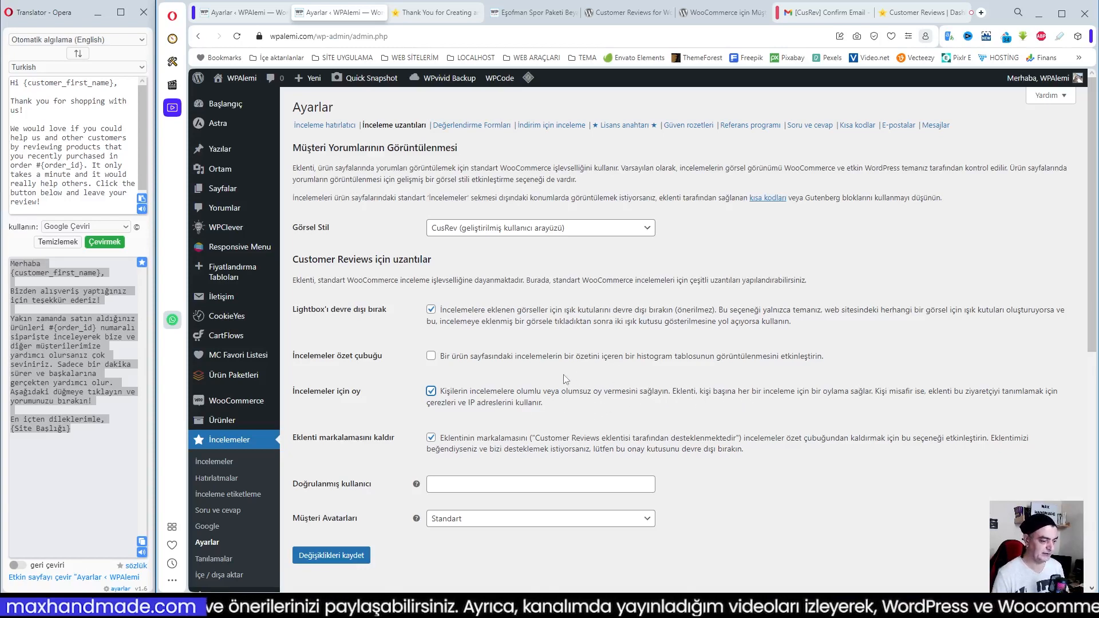
left_click(431, 357)
scroll(584, 359, "down", 2)
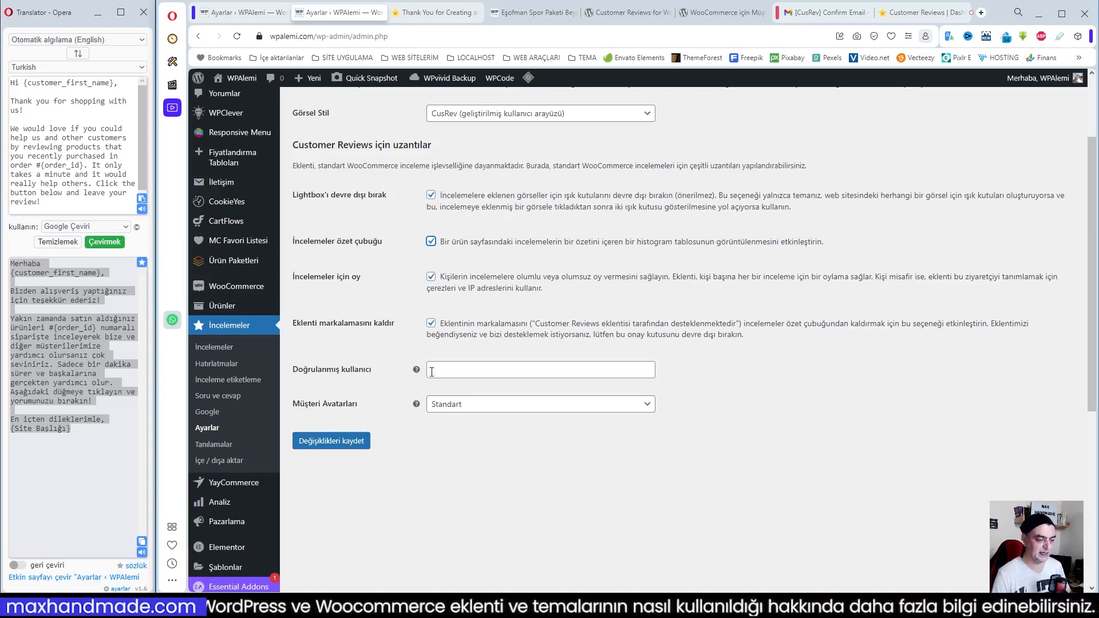
mouse_move(417, 371)
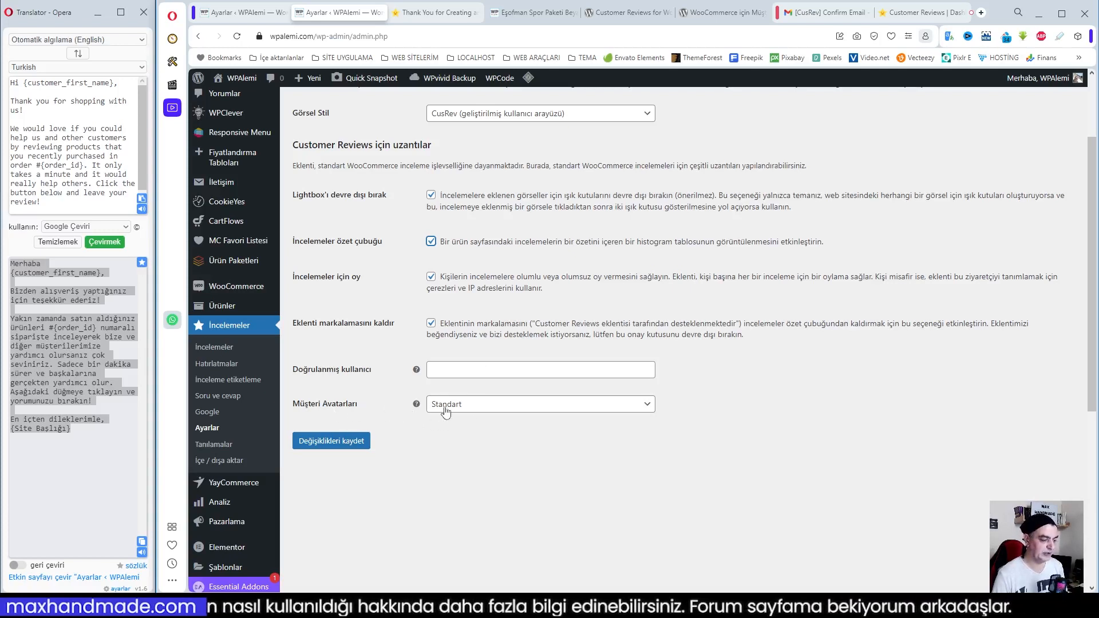
left_click(353, 443)
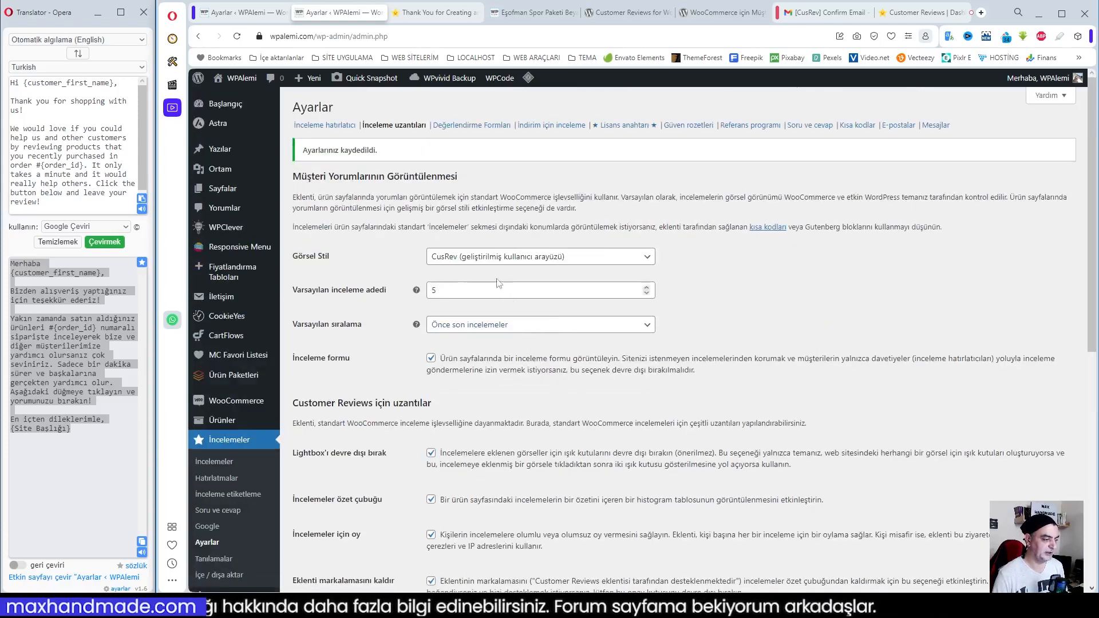
Add the rating criterion "Ayakkabılar ne kadar rahat?" with the label "Konforlu mu?" to the on-site form in the Değerlendirme Formları settings
left_click(462, 126)
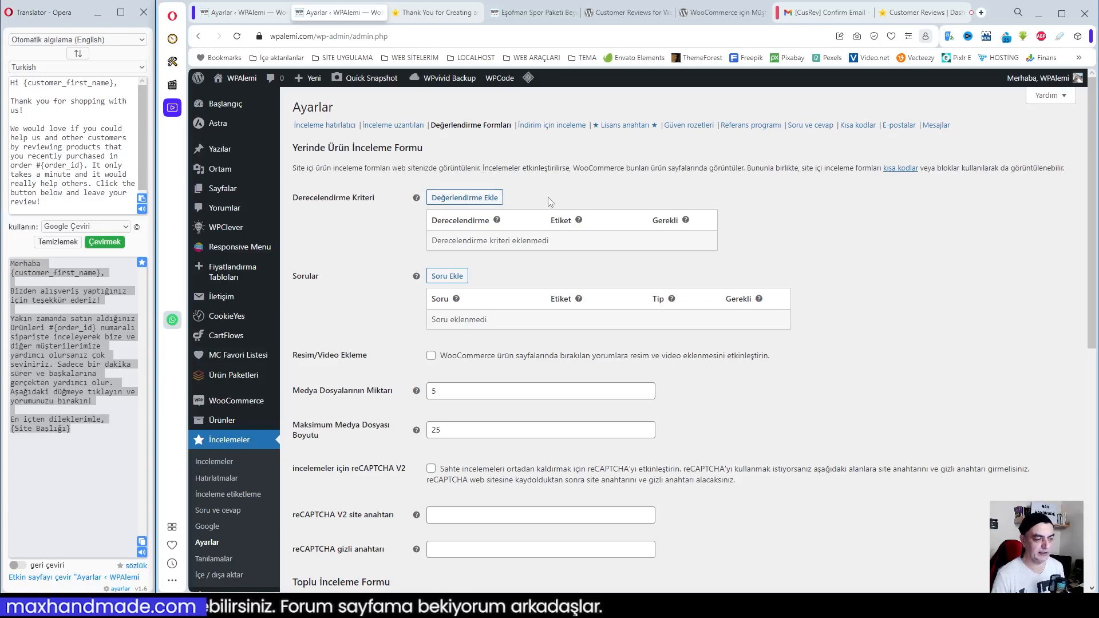
left_click(469, 198)
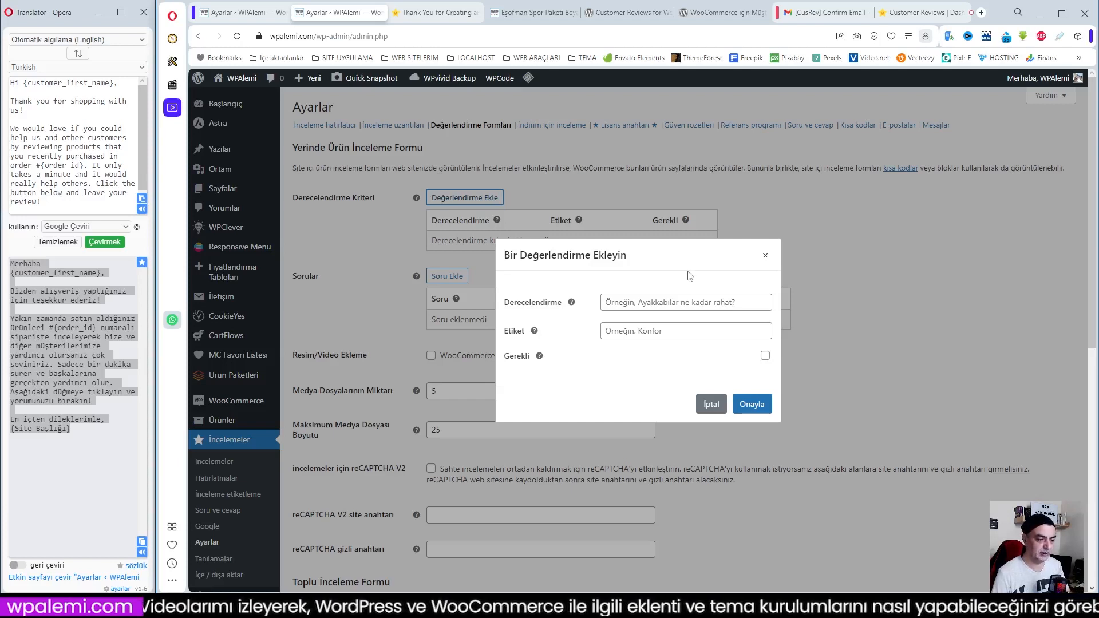
left_click(635, 305)
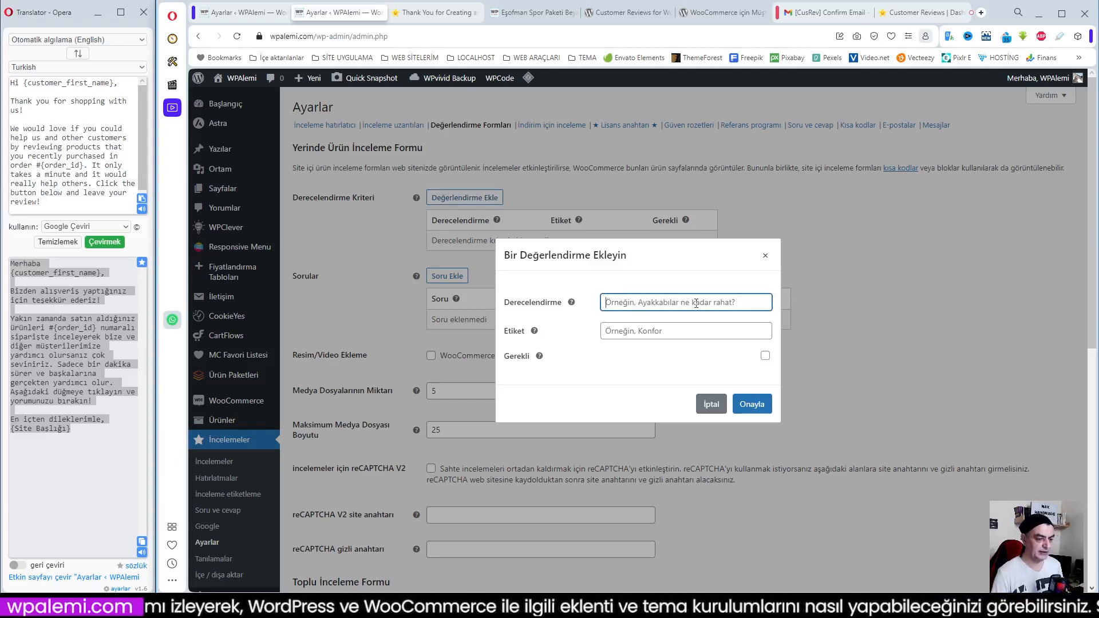
type("Ayakkabı")
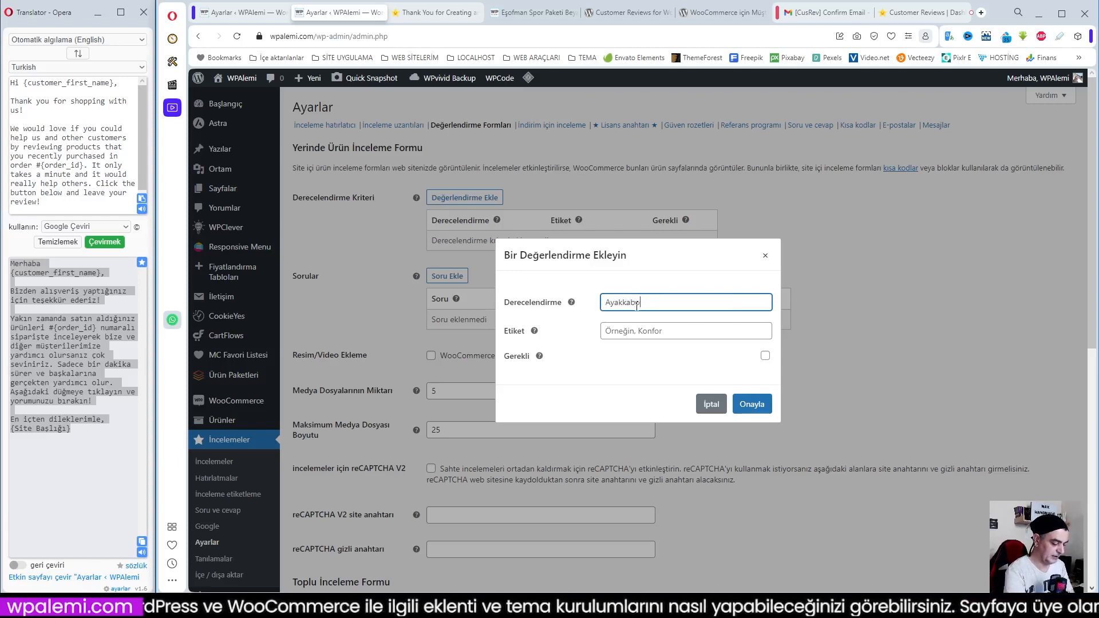
type("lar ne kadar")
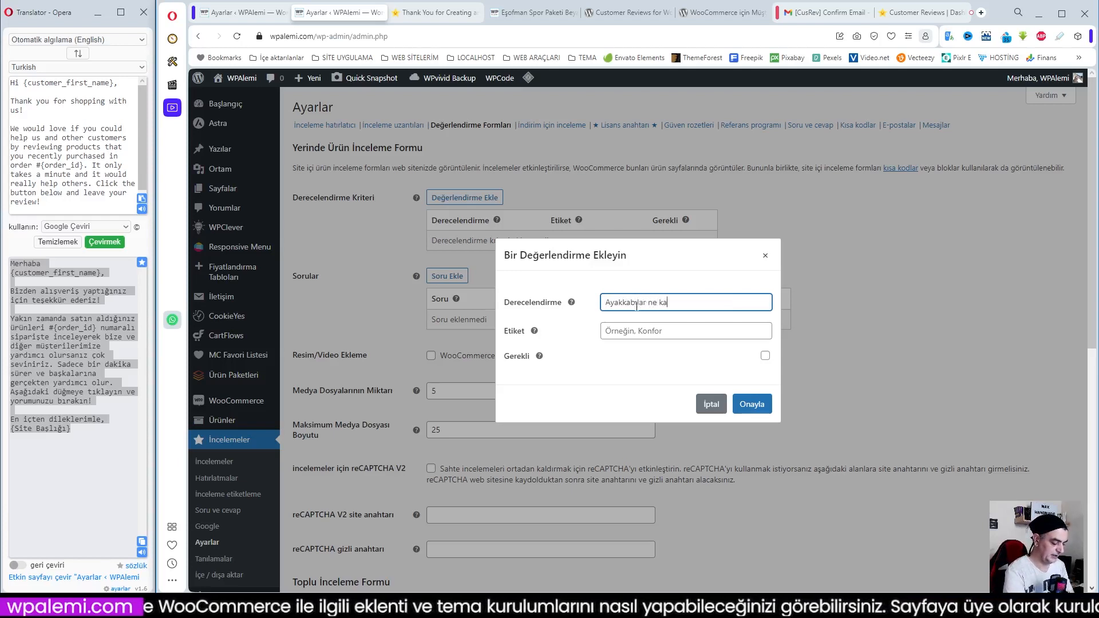
type("hat?")
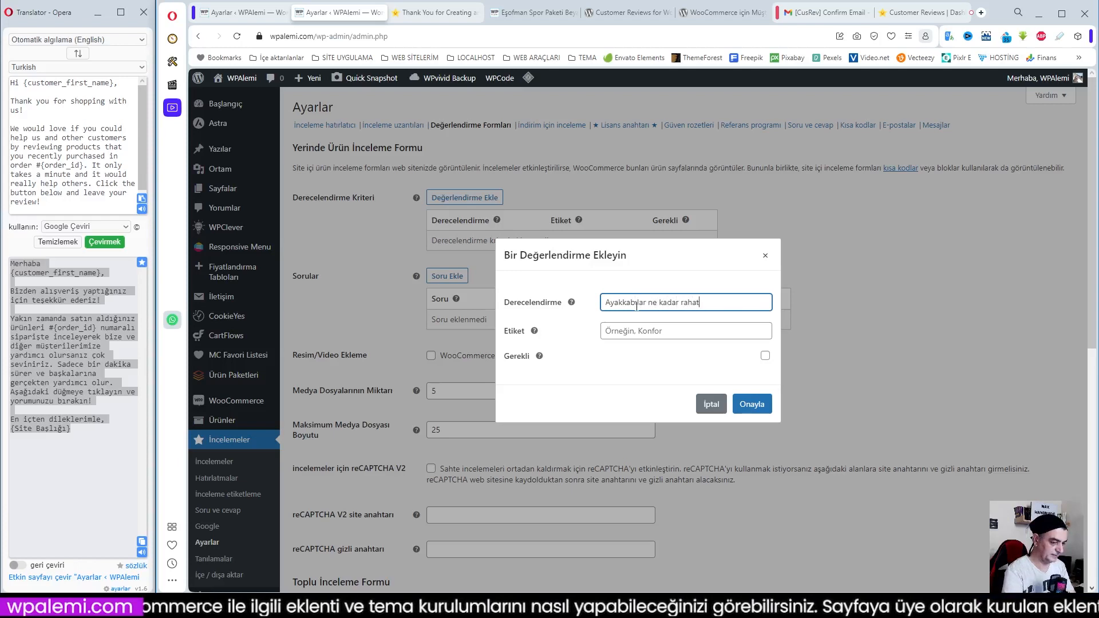
left_click(628, 334)
type("Konforlu mu")
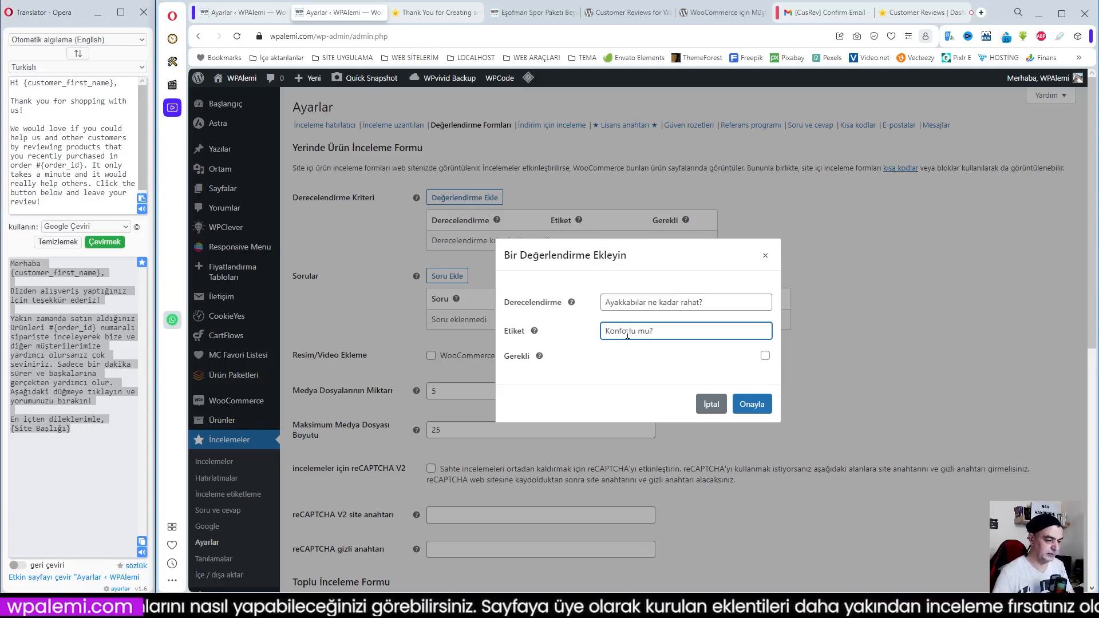
left_click(752, 404)
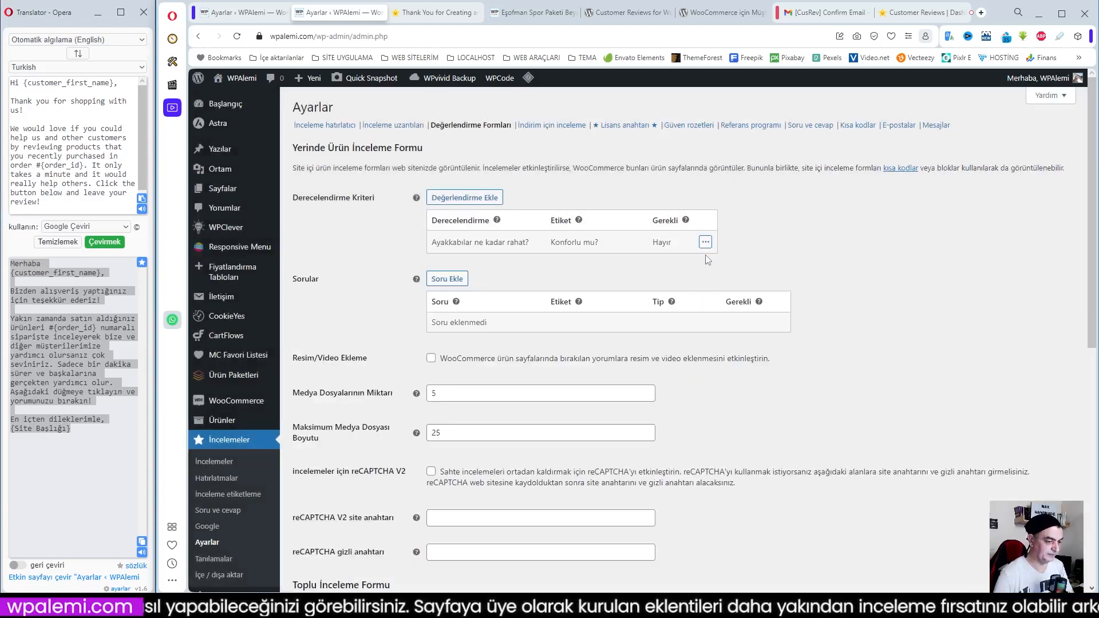
left_click(448, 280)
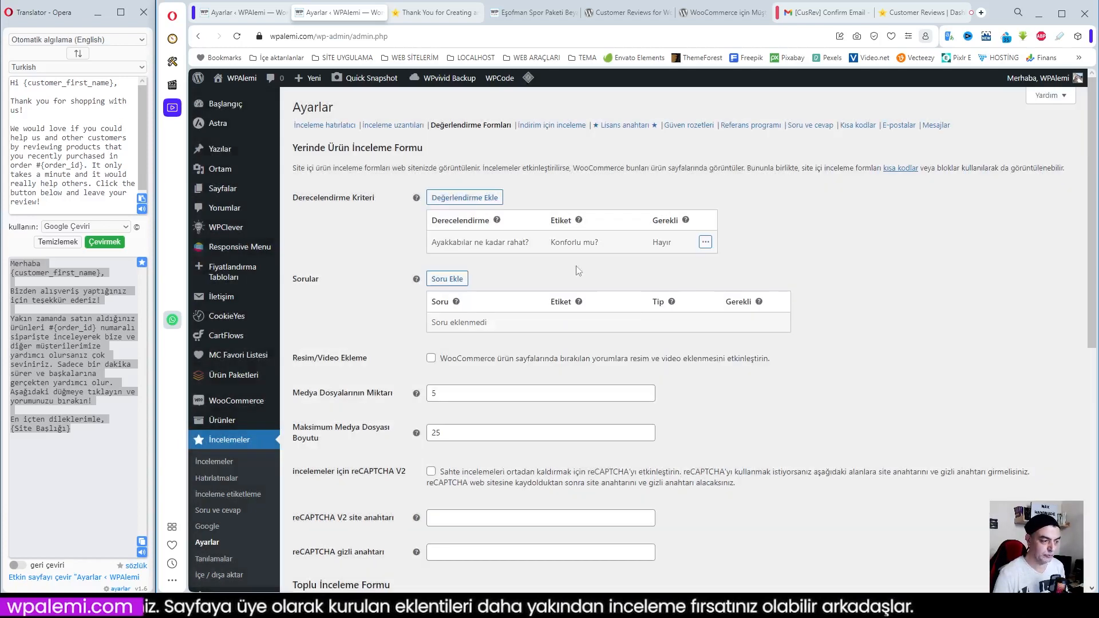
left_click(715, 418)
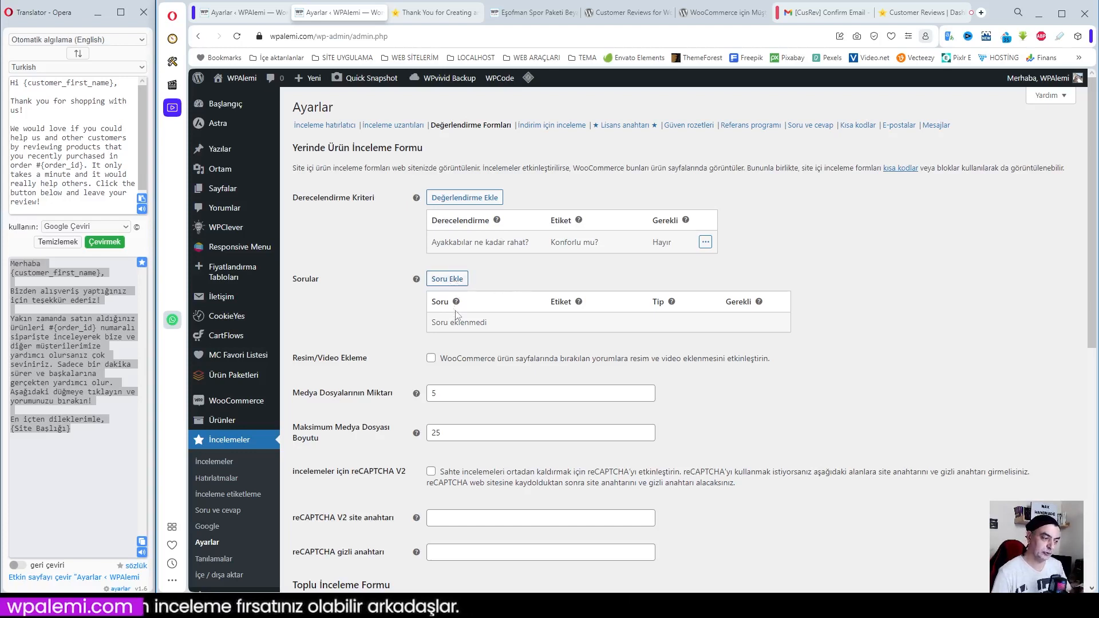
left_click(445, 278)
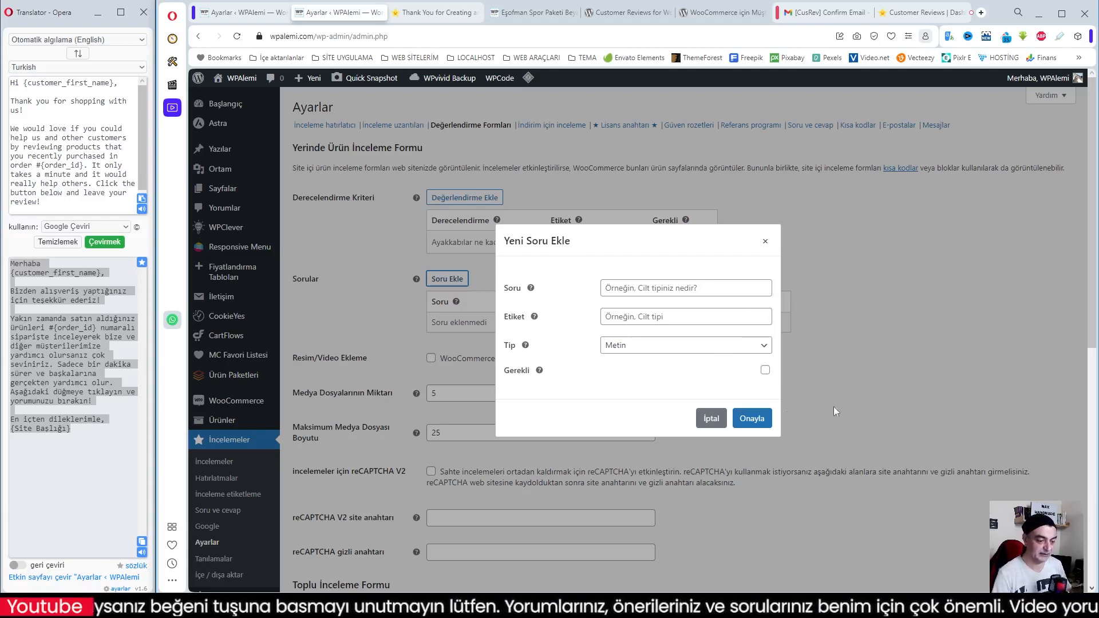
left_click(711, 428)
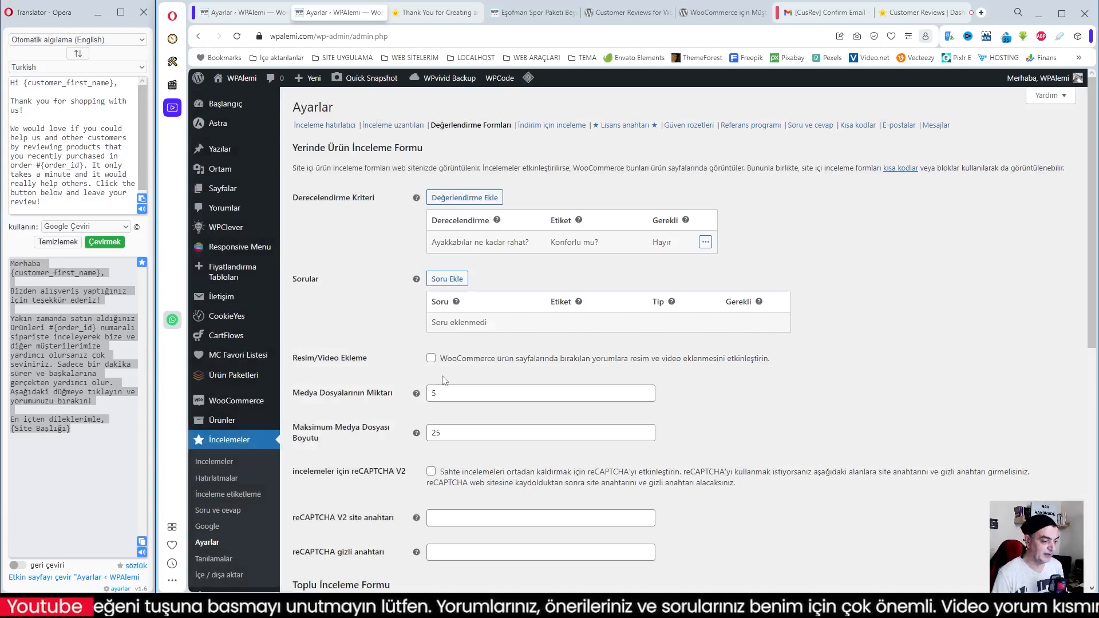
Enable Resim/Video Ekleme for product page reviews and set Maksimum Medya Dosyası Boyutu to 2
left_click(431, 359)
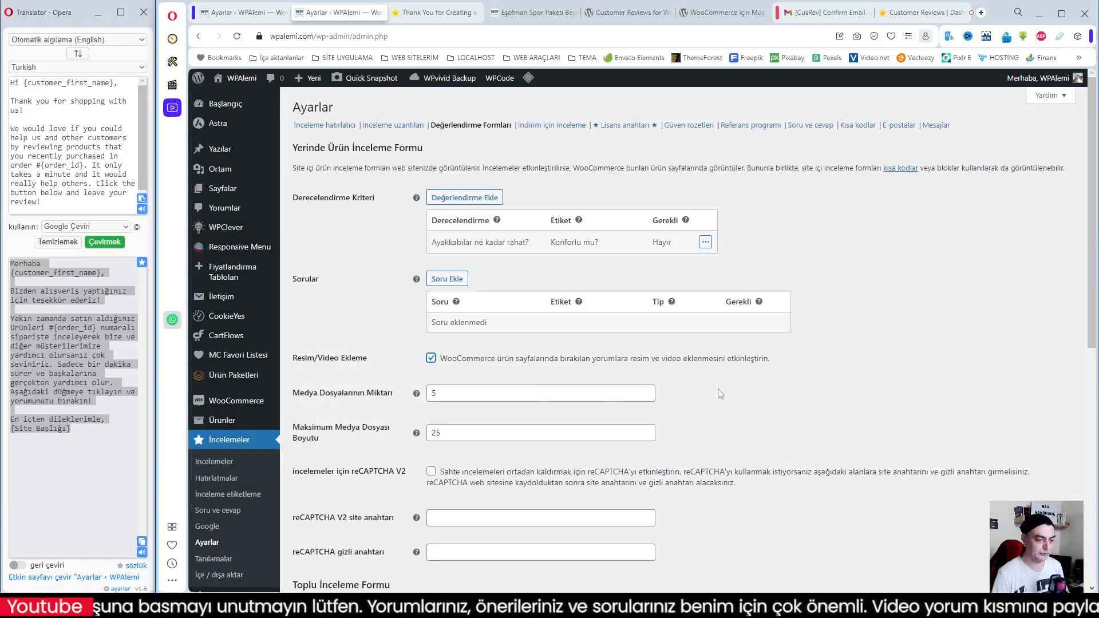
scroll(721, 394, "down", 1)
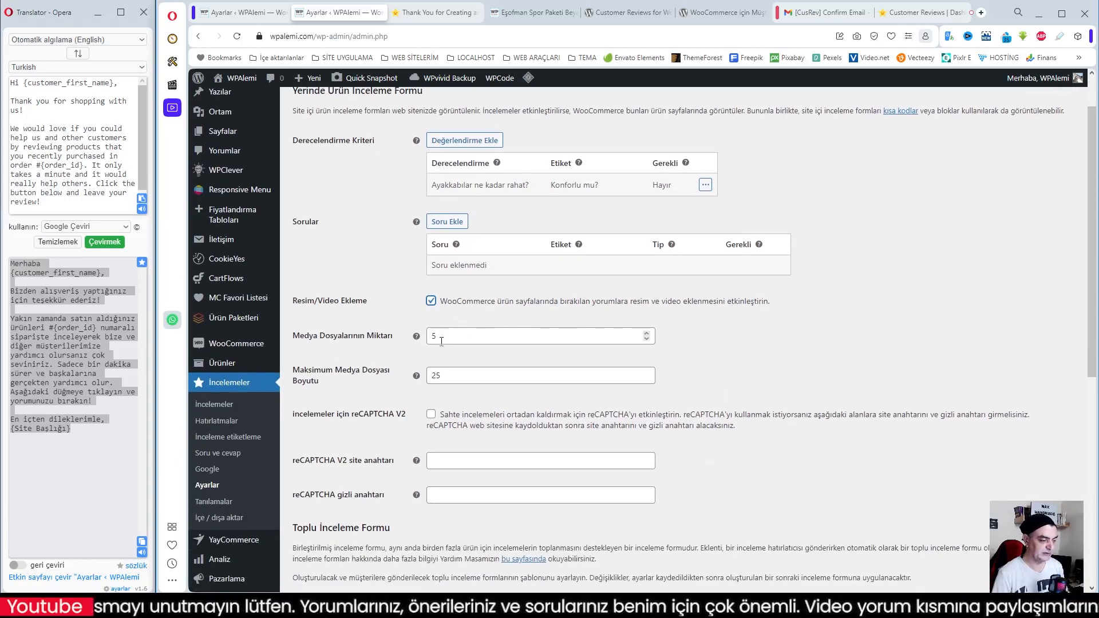
left_click(442, 376)
left_click_drag(442, 375, 396, 382)
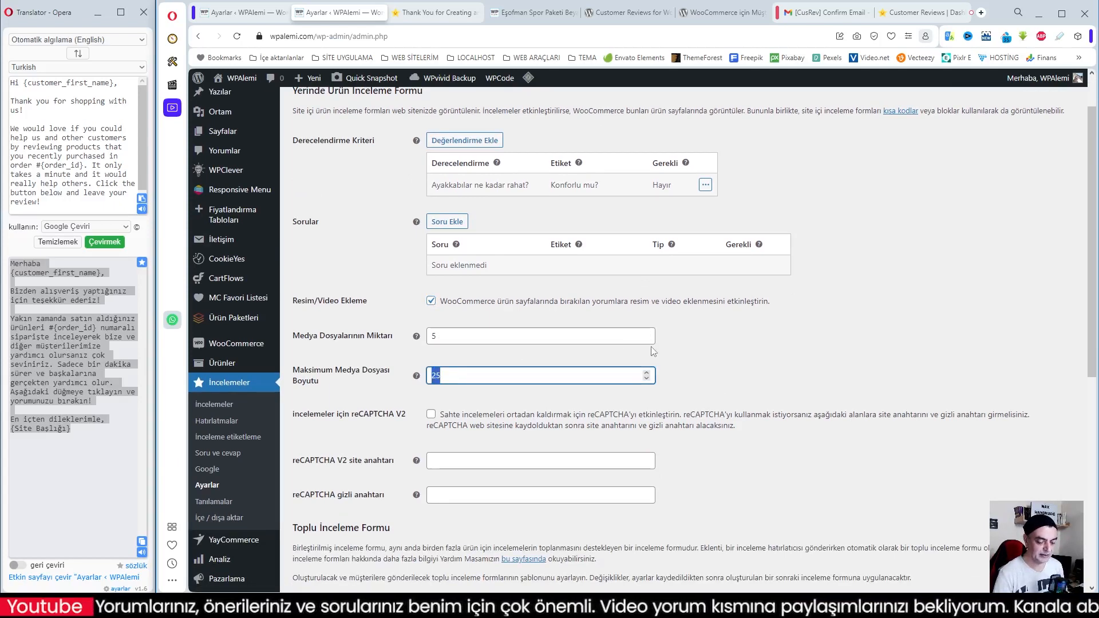
type("2")
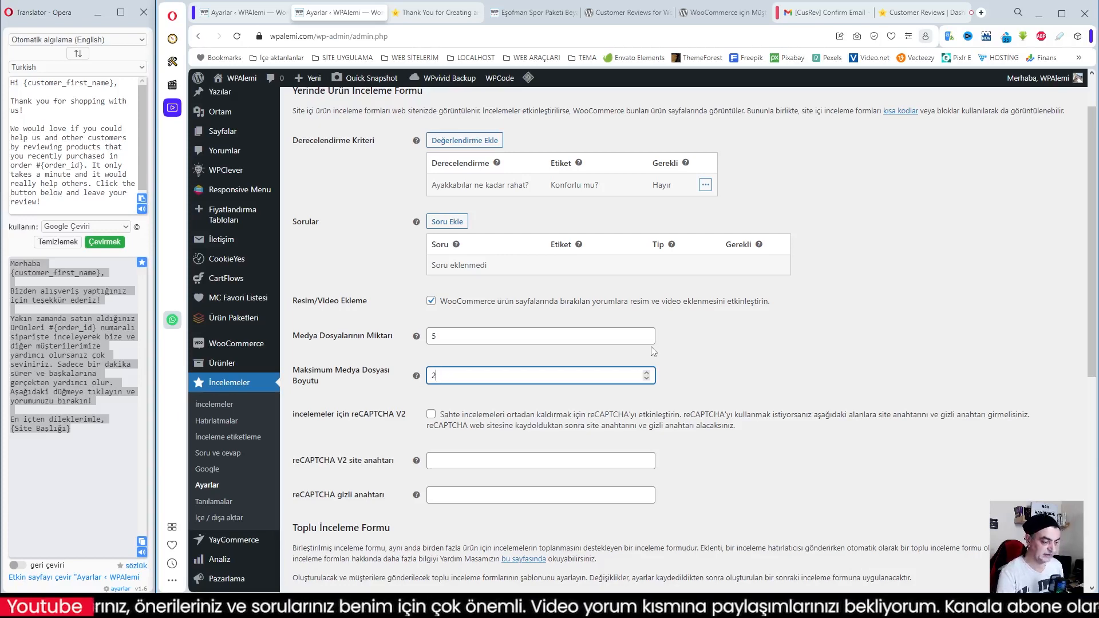
left_click(729, 377)
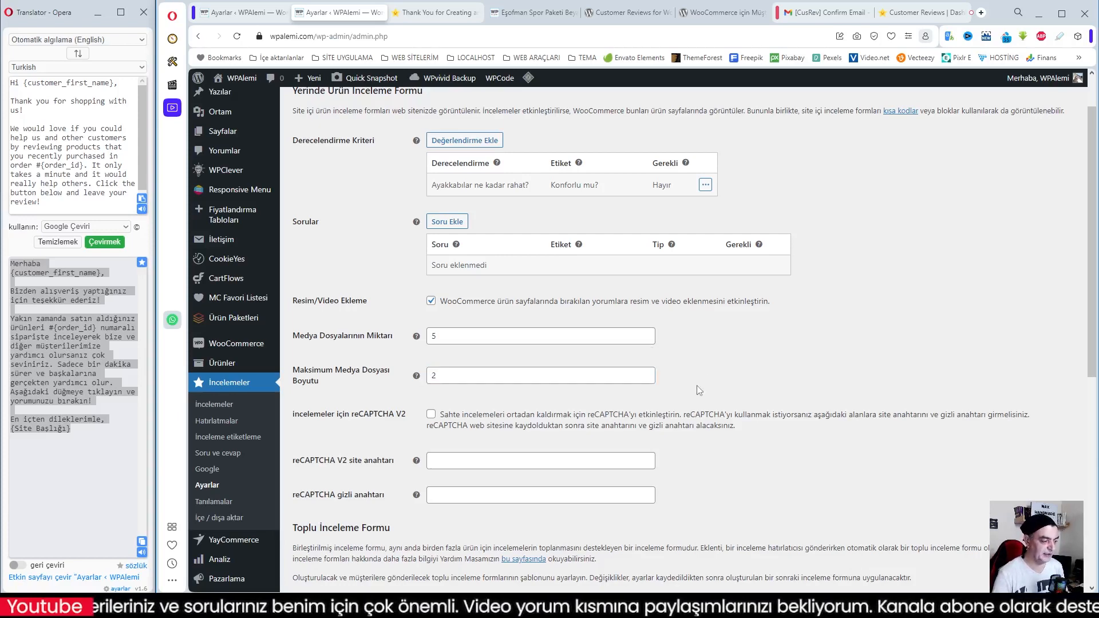
Translate the Form başlığı text of the Toplu İnceleme Formu and replace it with "Nasıl yaptık?"
scroll(700, 389, "down", 2)
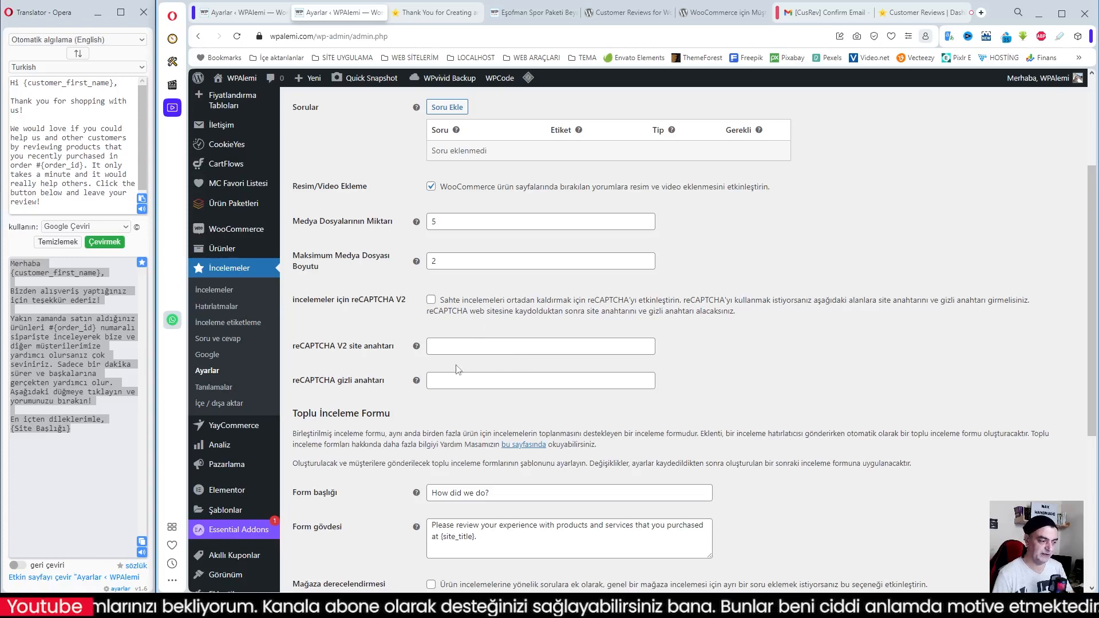
scroll(591, 411, "down", 2)
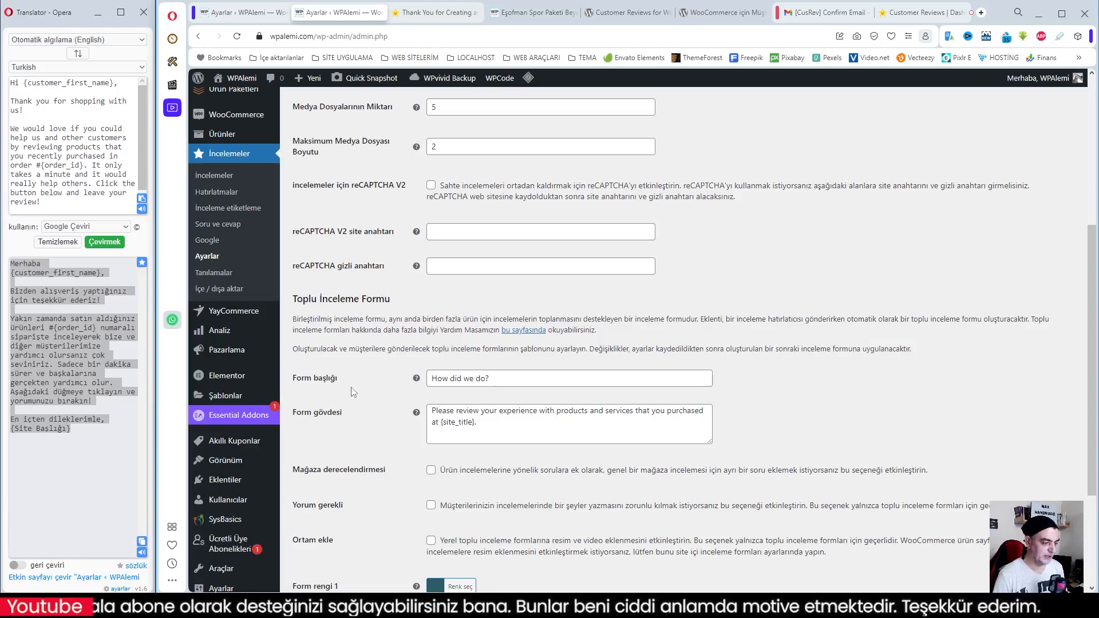
scroll(353, 393, "down", 2)
triple_click(456, 266)
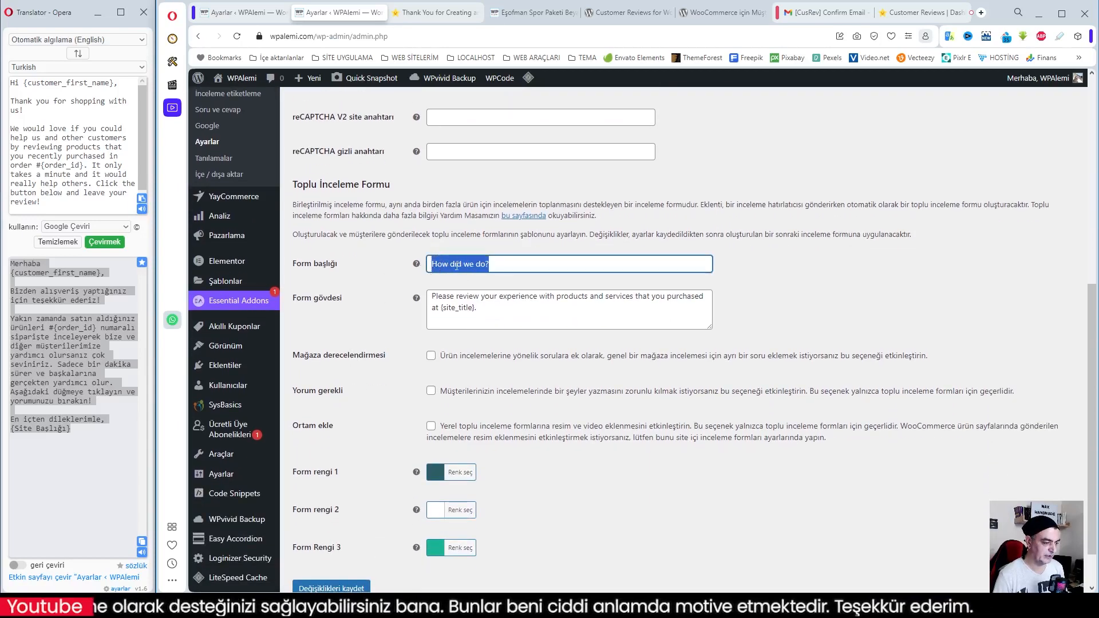
right_click(456, 267)
left_click(508, 479)
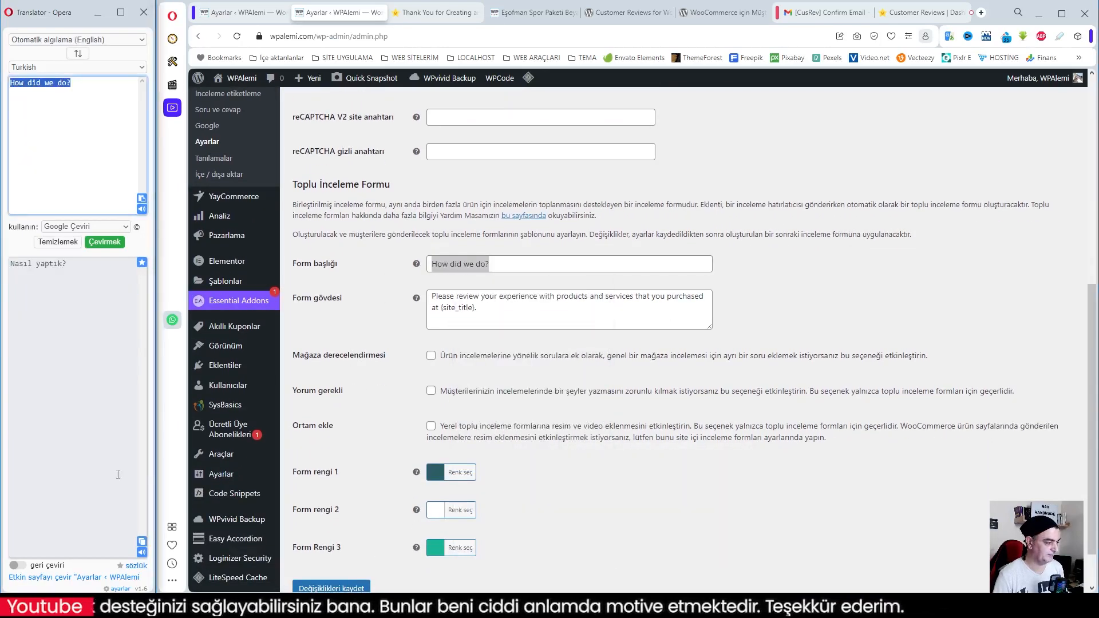
left_click(141, 541)
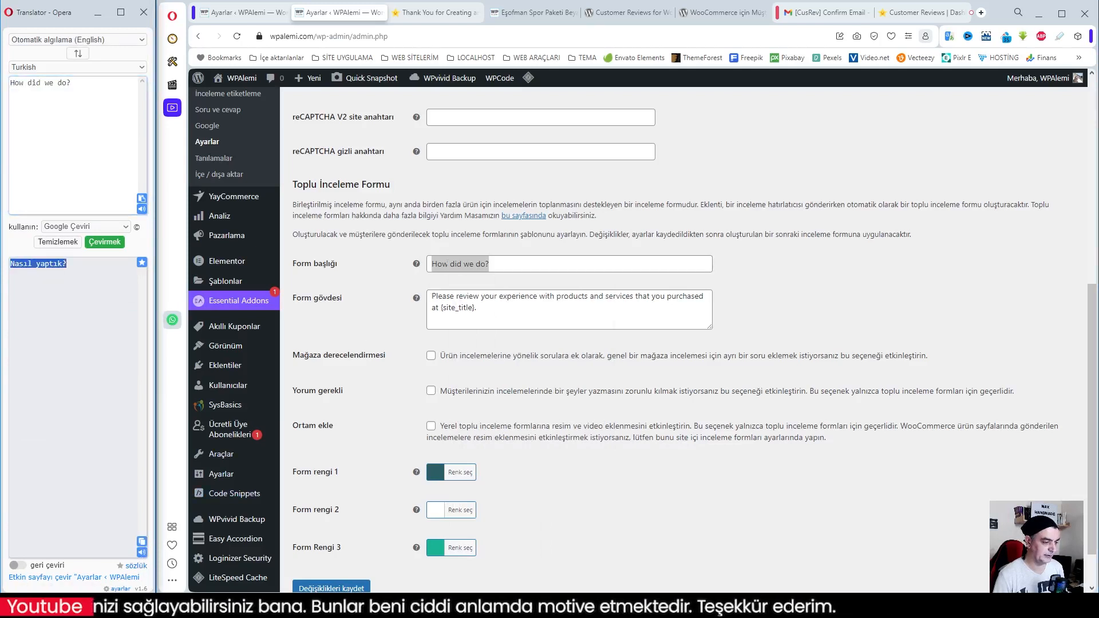
right_click(447, 265)
left_click(506, 325)
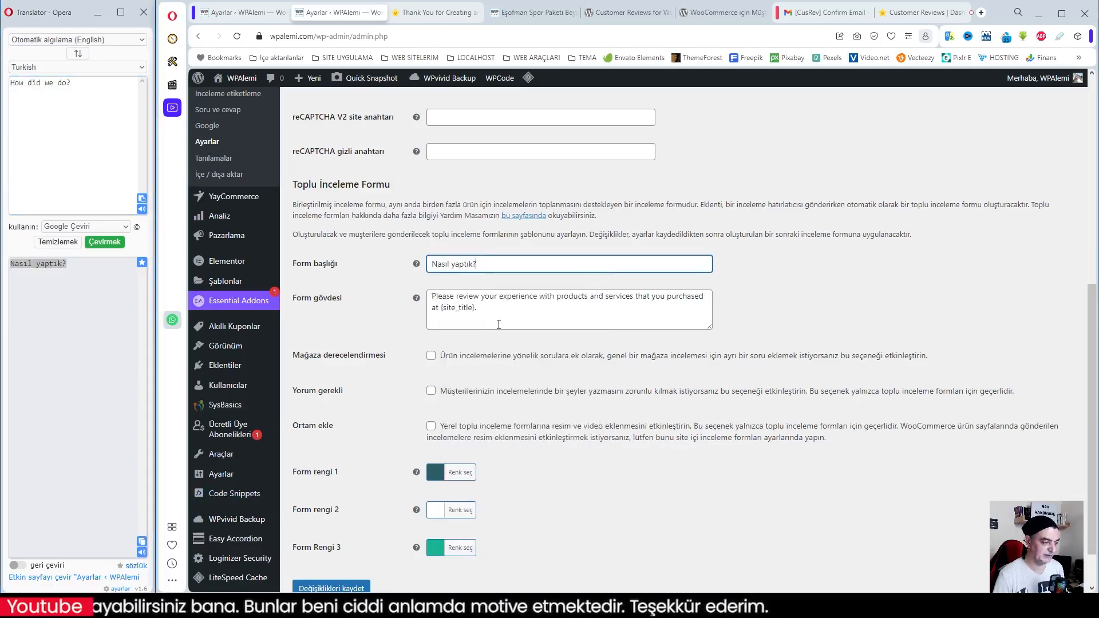
Replace the Form gövdesi text with its Turkish translation, "Lütfen {site_title} adresinden satın aldığınız ürün ve hizmetlerle ilgili deneyiminizi inceleyin."
left_click(487, 311)
key("ctrl+a")
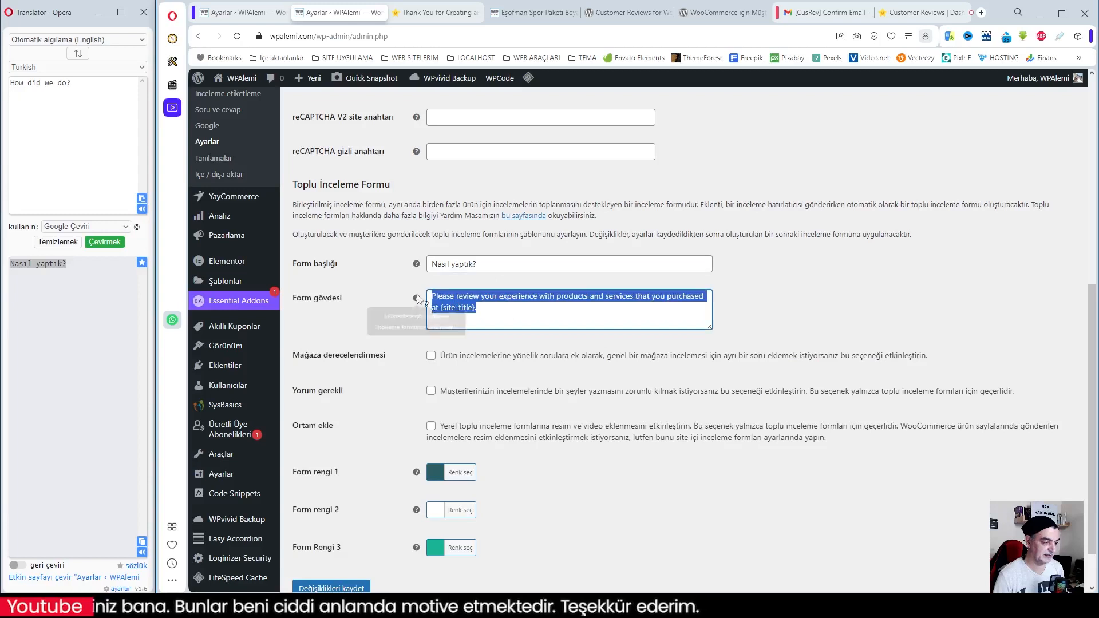
right_click(461, 301)
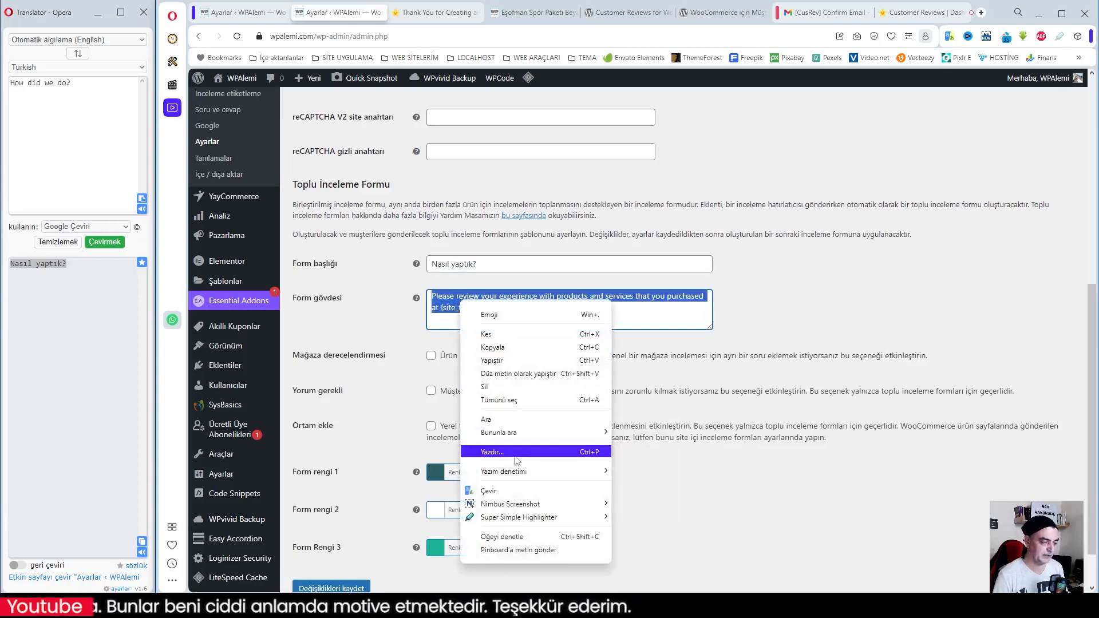
left_click(504, 515)
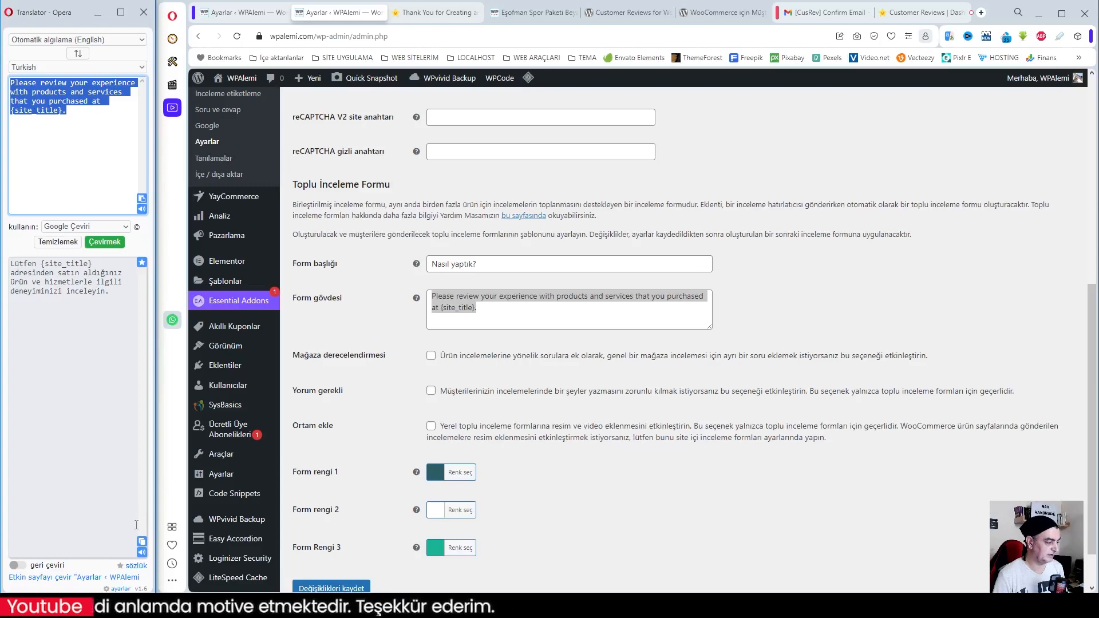
left_click(142, 542)
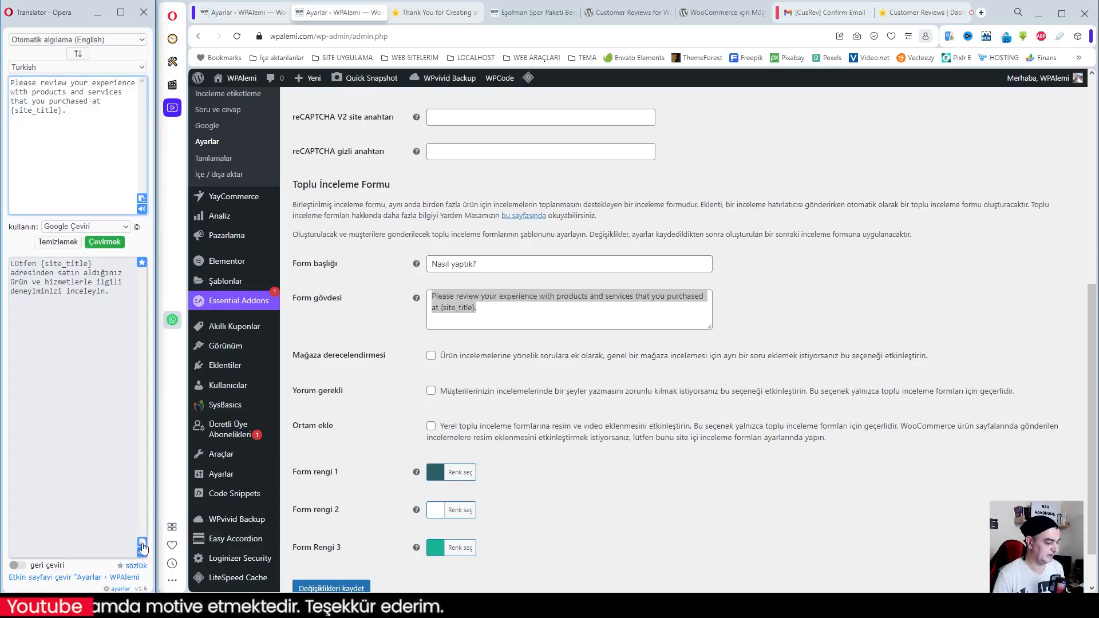
right_click(453, 293)
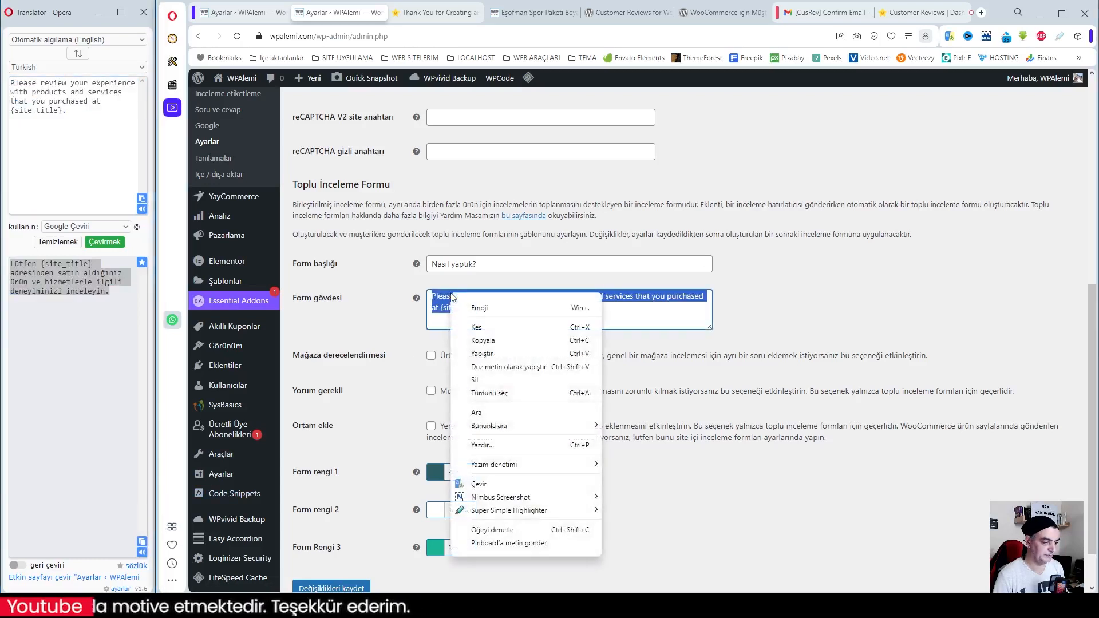
left_click(495, 358)
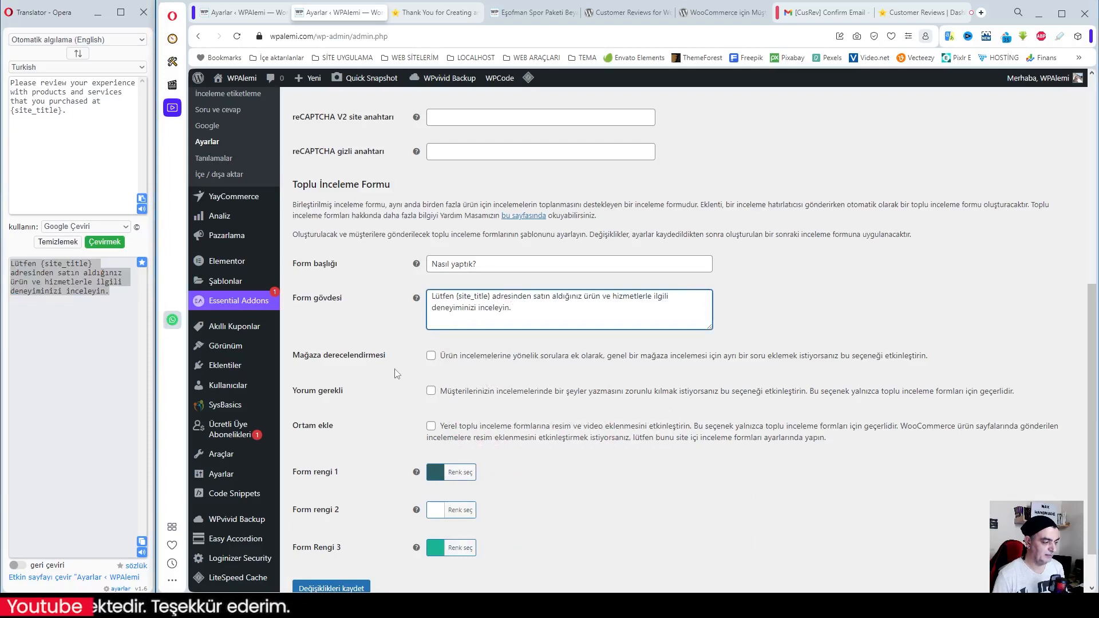
left_click(454, 377)
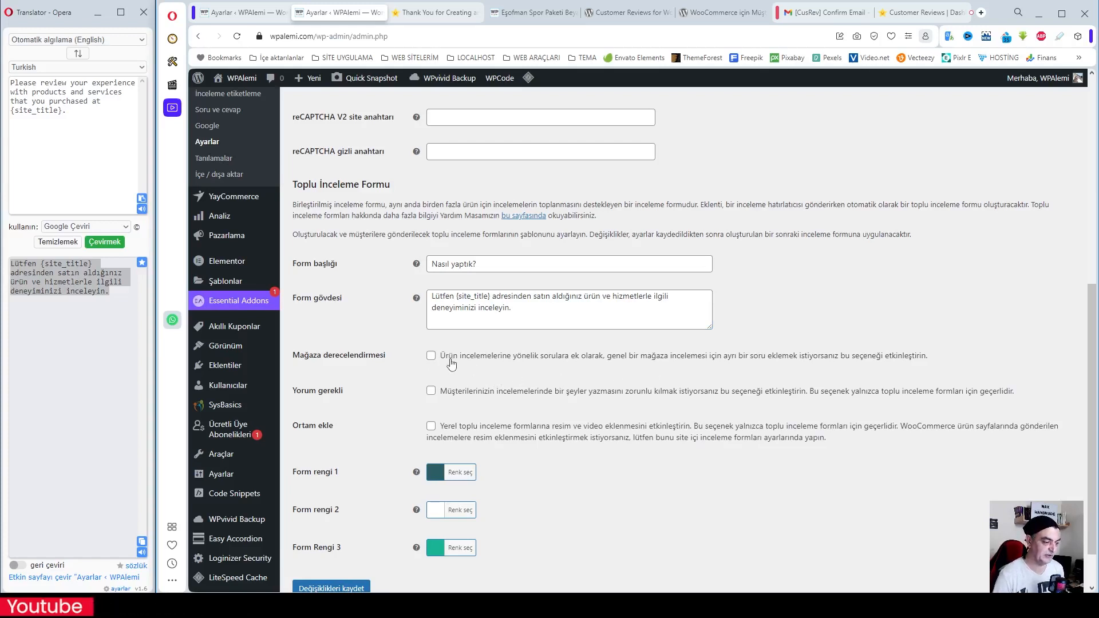
Enable Mağaza derecelendirmesi for the Toplu İnceleme Formu and save the review form settings
left_click(432, 356)
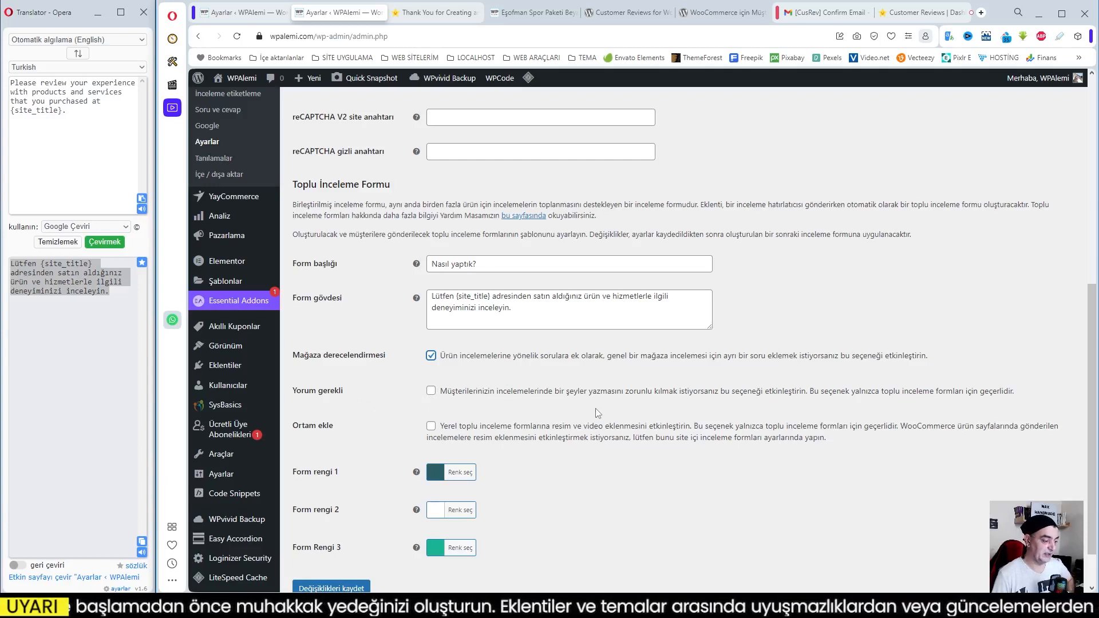
scroll(549, 412, "down", 1)
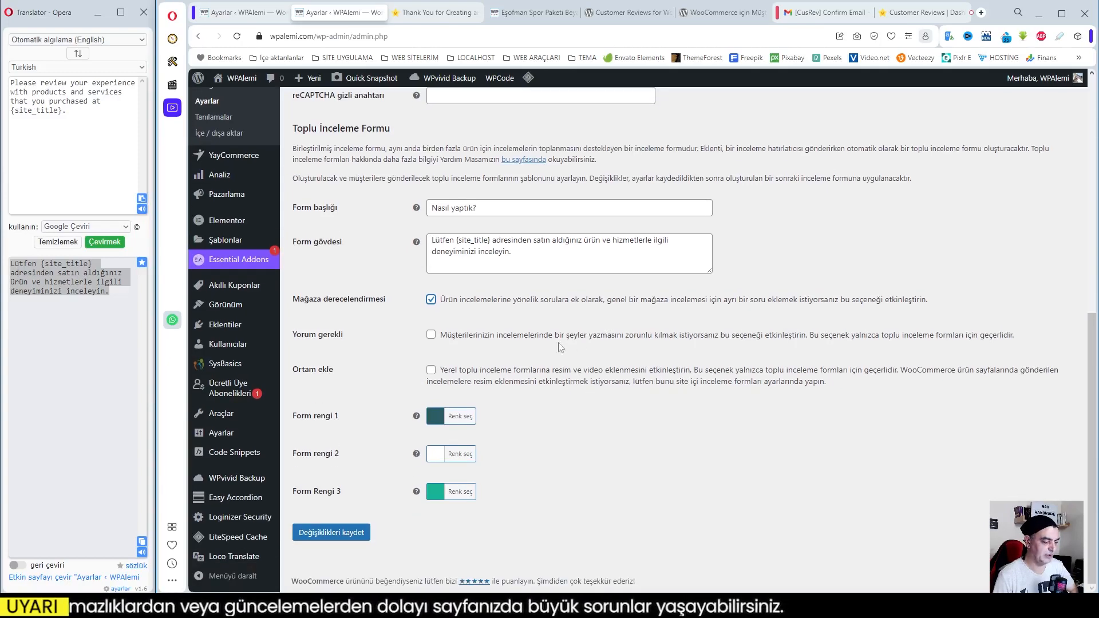
left_click(329, 534)
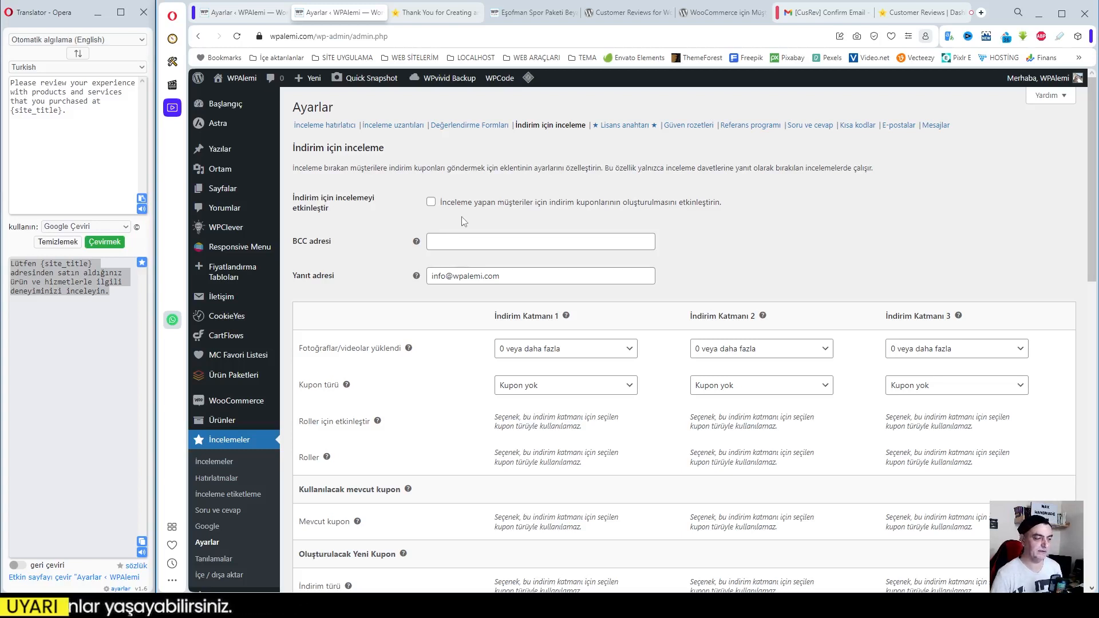
Enable discount coupons in the İndirim için inceleme settings and set İndirim Katmanı 1 to "1 veya daha fazla" media files with Yeni kupon
left_click(432, 203)
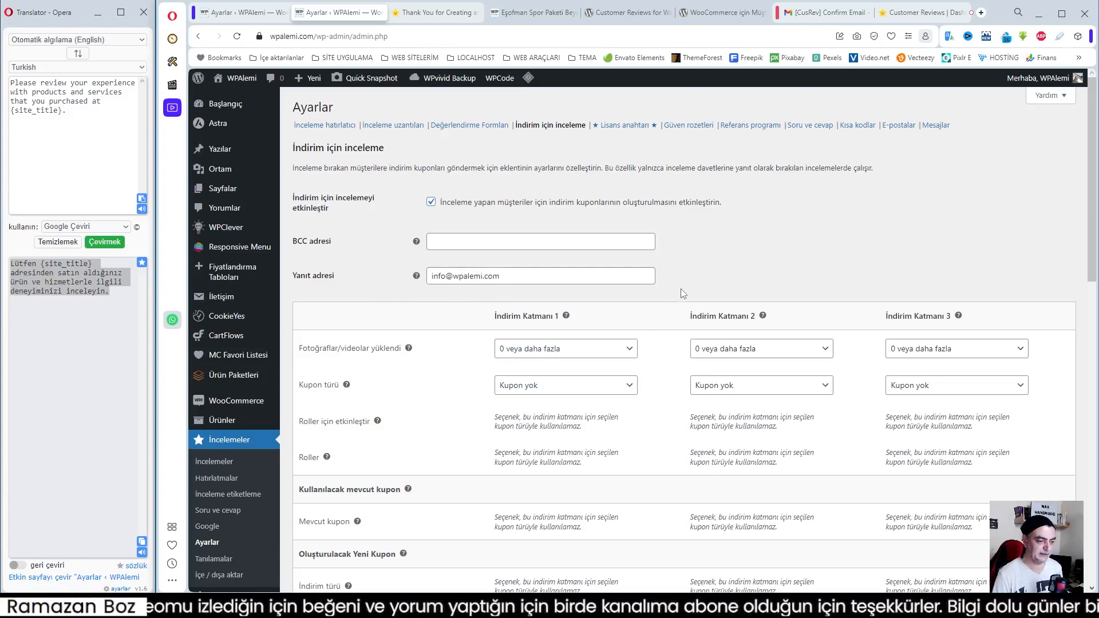
scroll(679, 295, "down", 1)
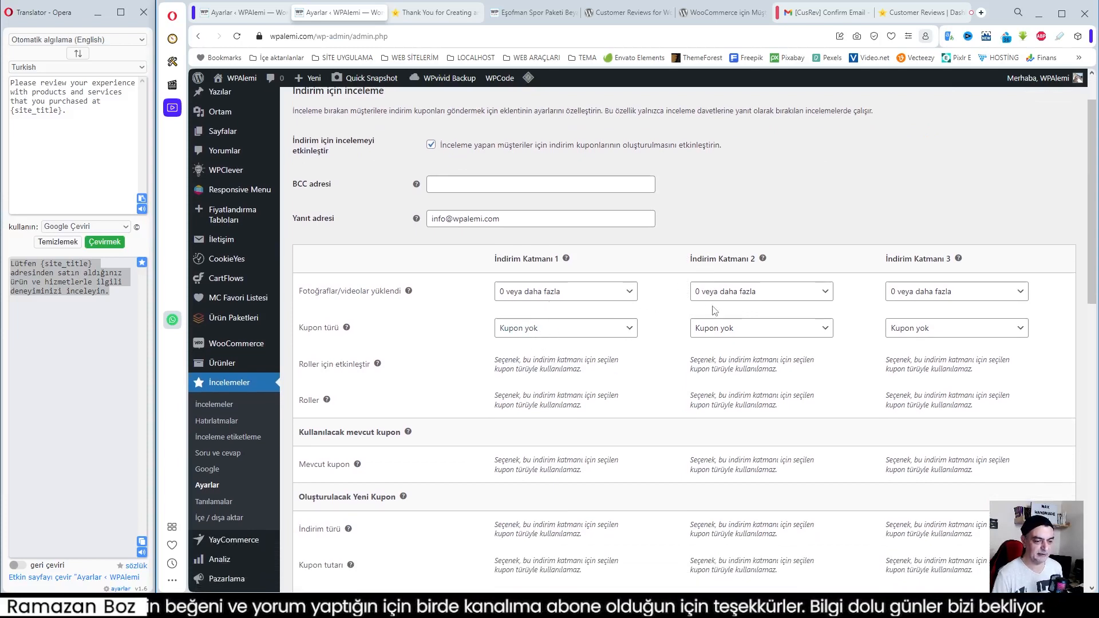
left_click(570, 294)
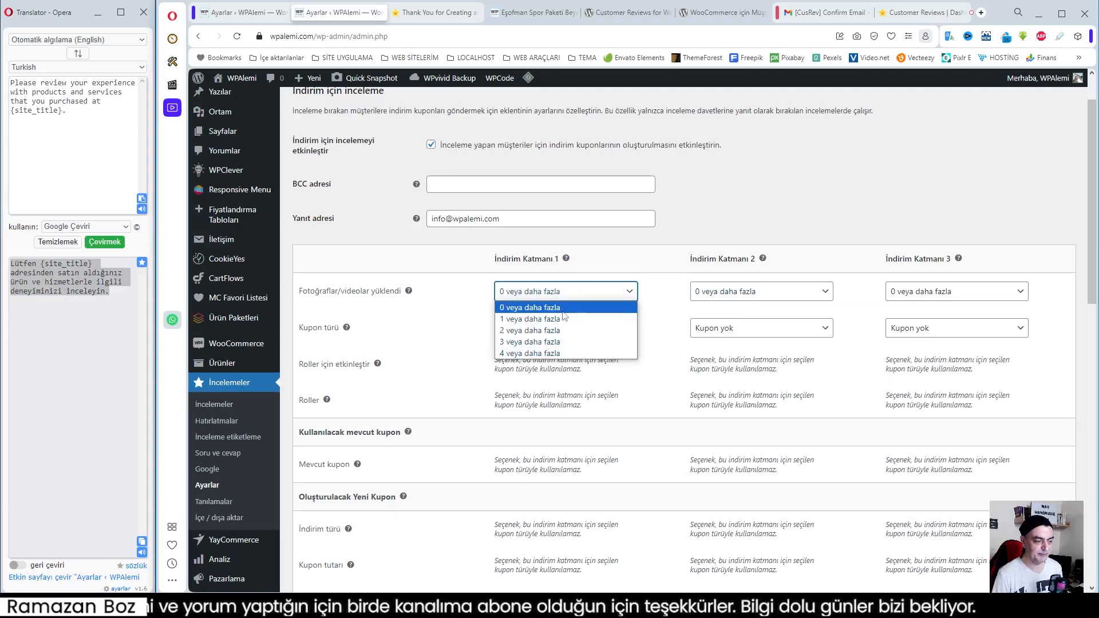
left_click(529, 321)
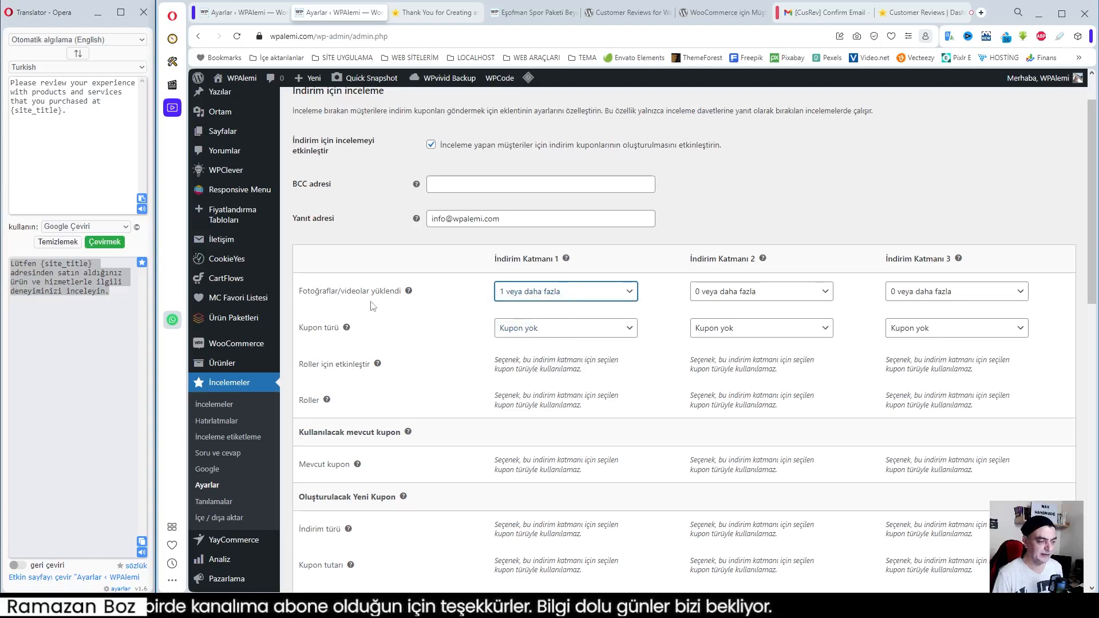
left_click(517, 331)
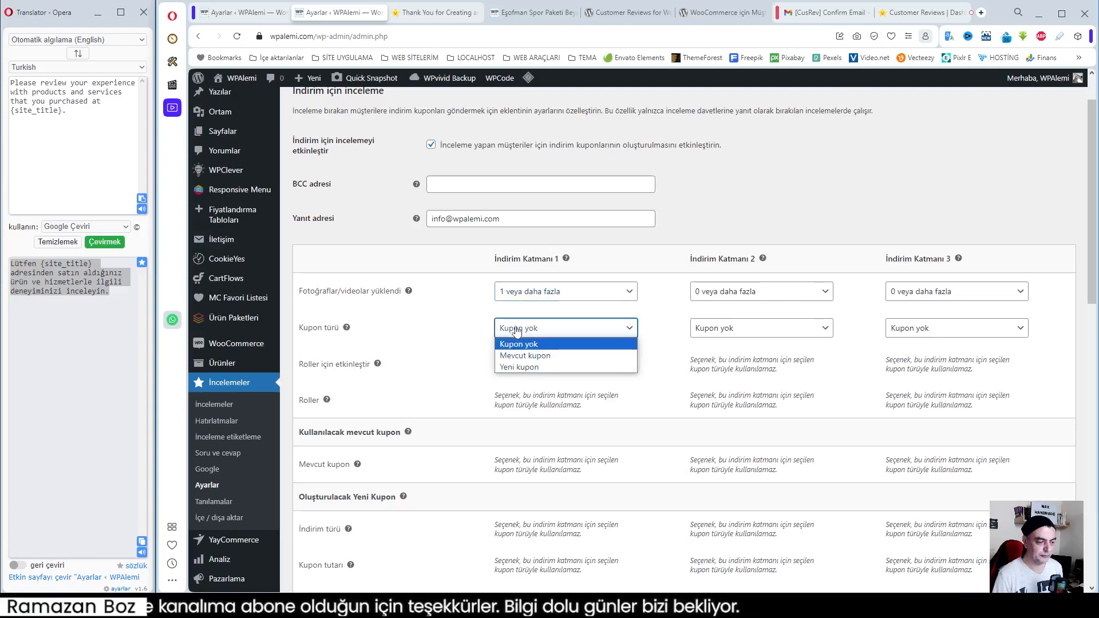
left_click(534, 367)
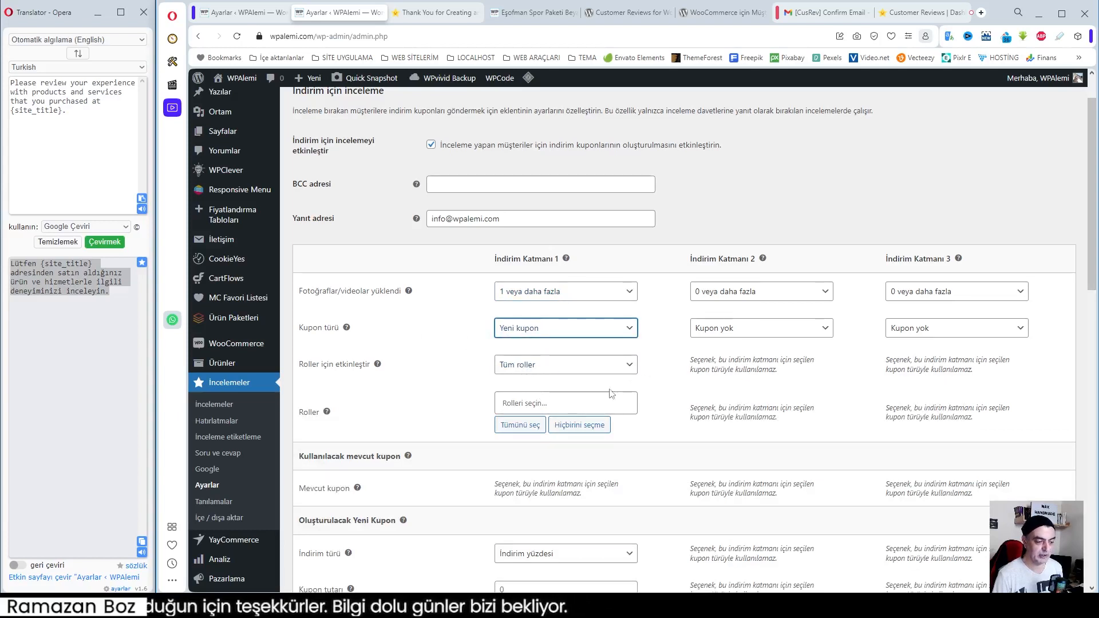
Examine the new coupon options for İndirim Katmanı 1 and the email template and test sections of the discount settings
scroll(557, 396, "down", 2)
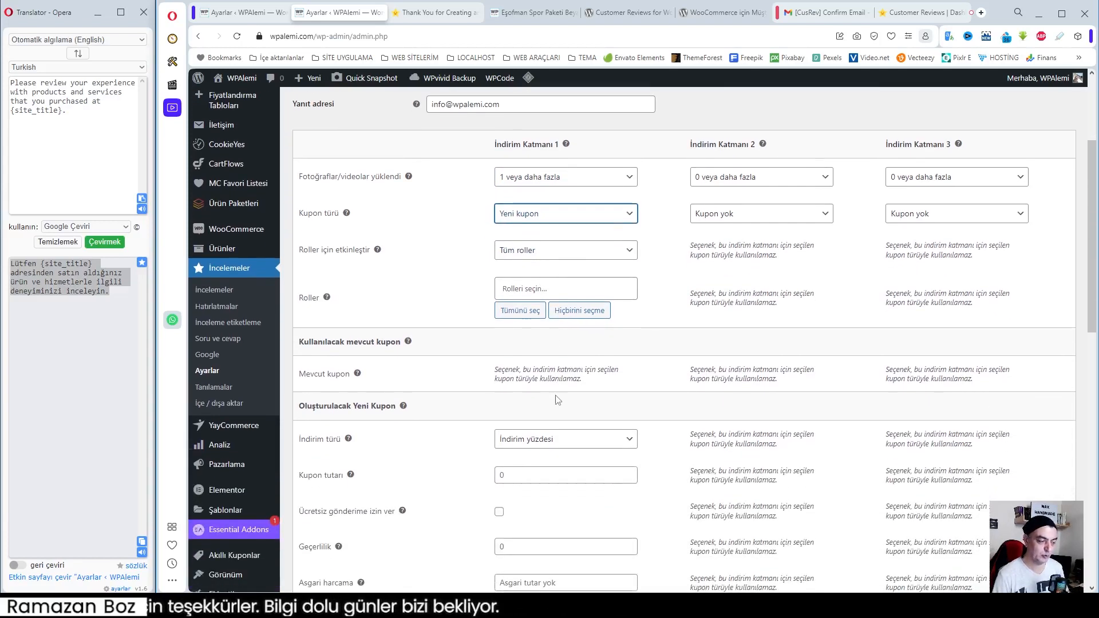
scroll(556, 394, "down", 1)
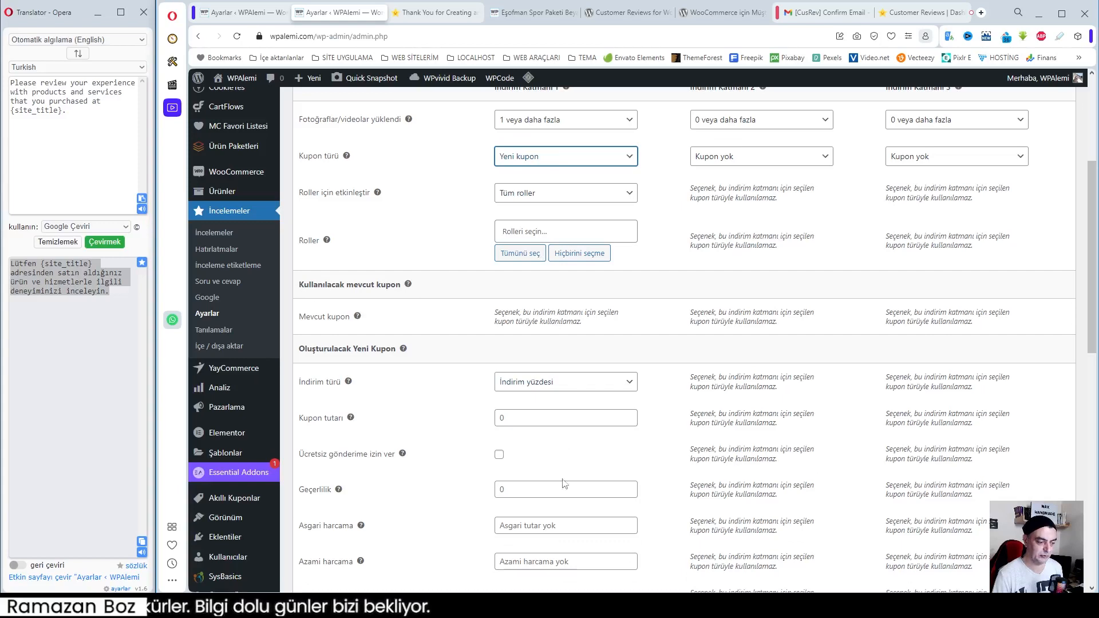
scroll(555, 440, "down", 3)
scroll(557, 441, "up", 7)
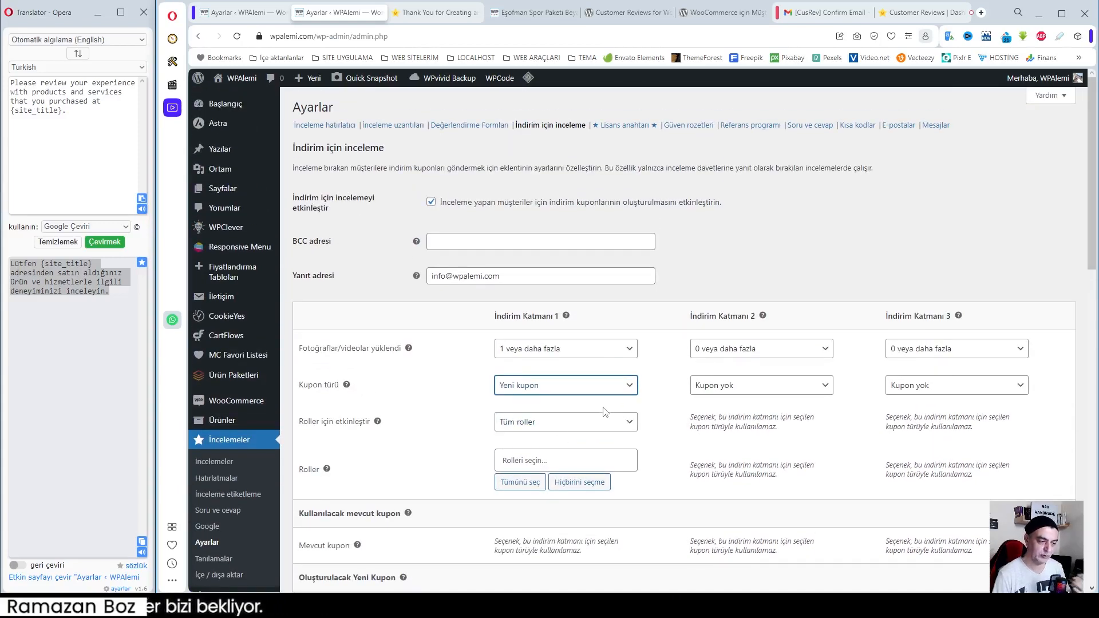
scroll(610, 411, "down", 4)
scroll(612, 411, "down", 8)
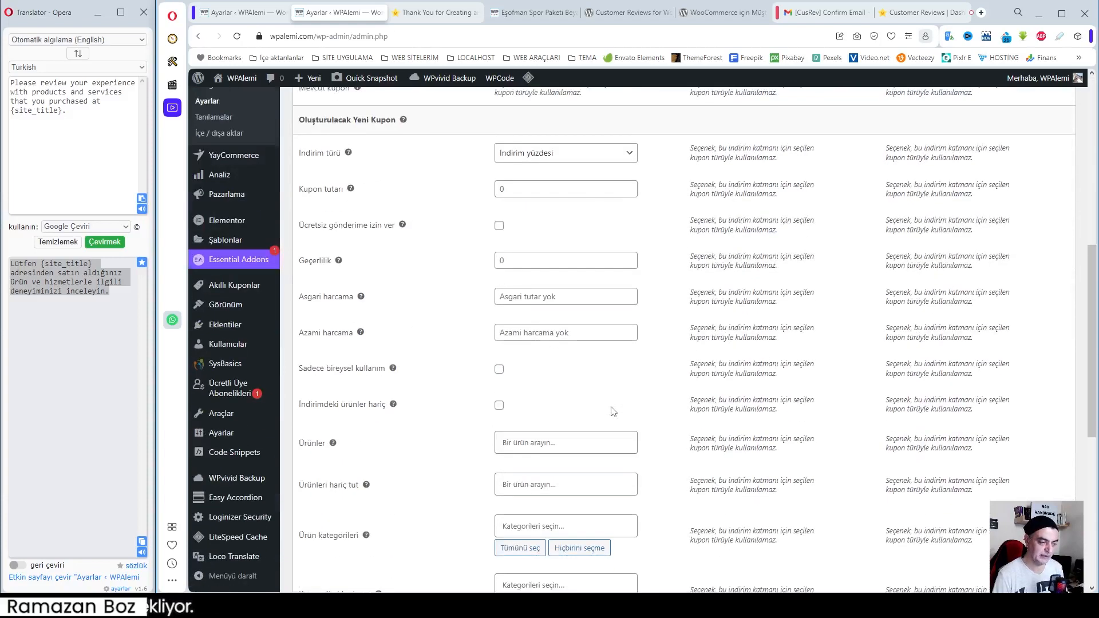
scroll(612, 407, "down", 3)
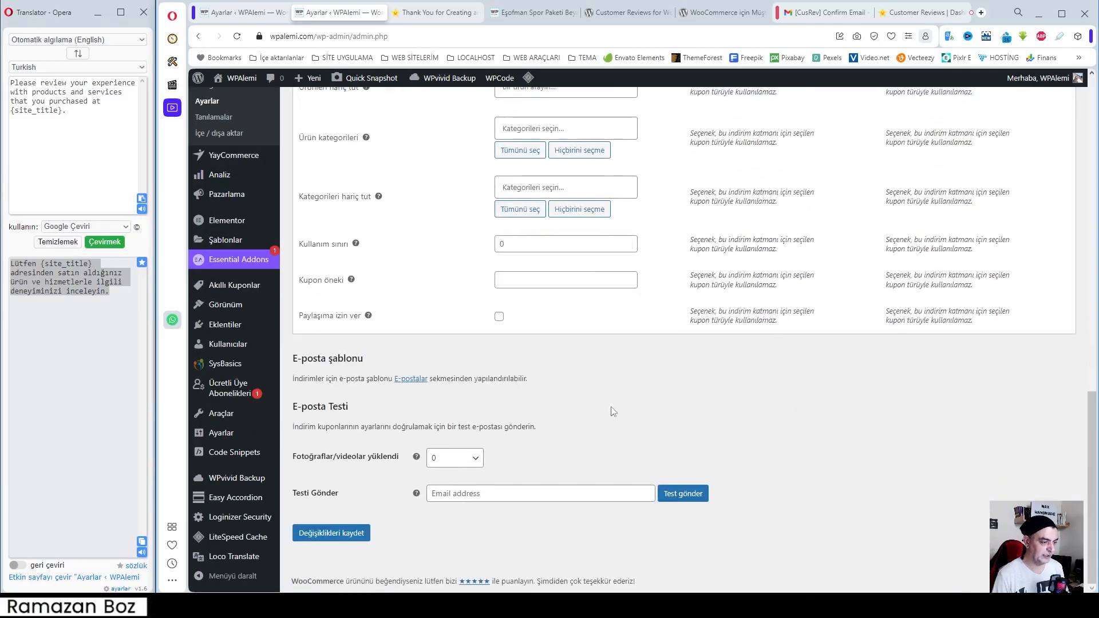
scroll(579, 395, "up", 4)
scroll(589, 474, "down", 4)
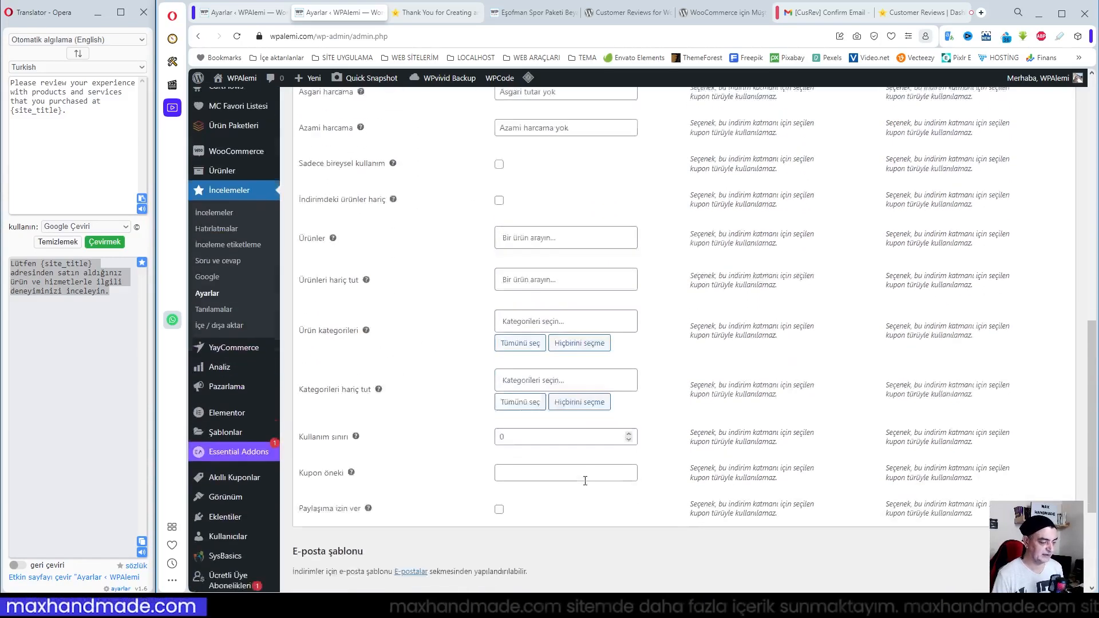
scroll(569, 472, "up", 2)
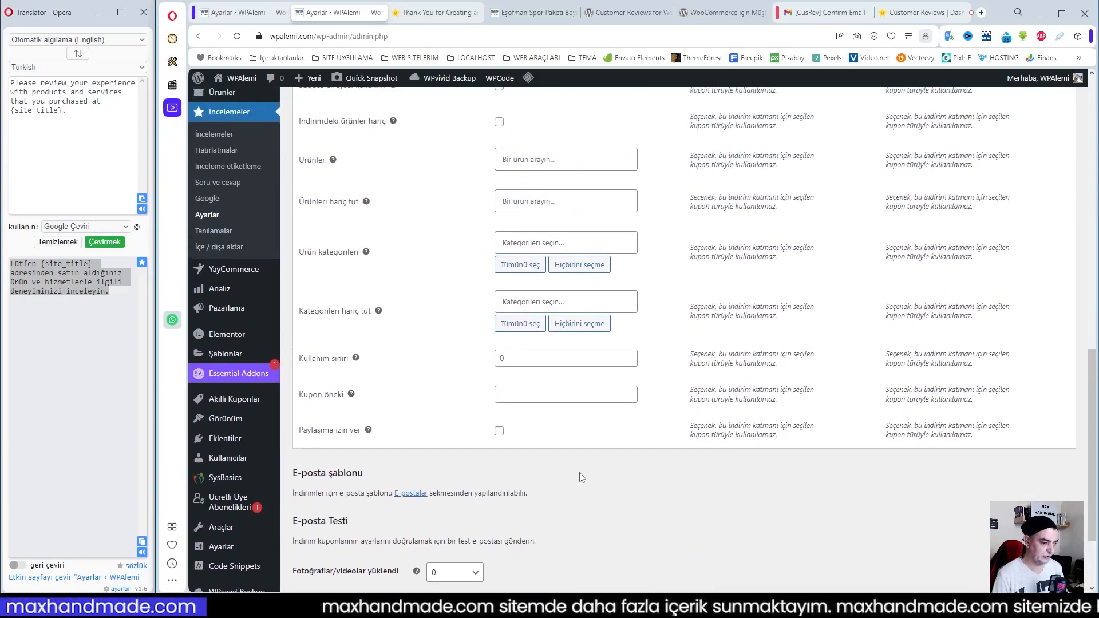
scroll(576, 478, "down", 2)
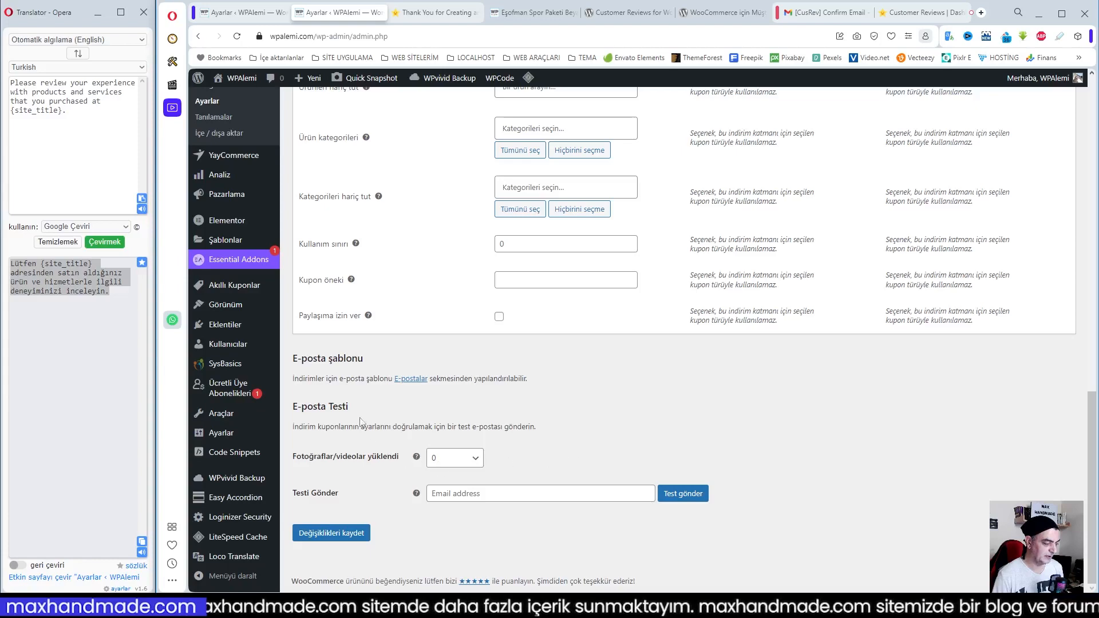
Save the İndirim için inceleme settings and open the Lisans anahtarı section
left_click(342, 538)
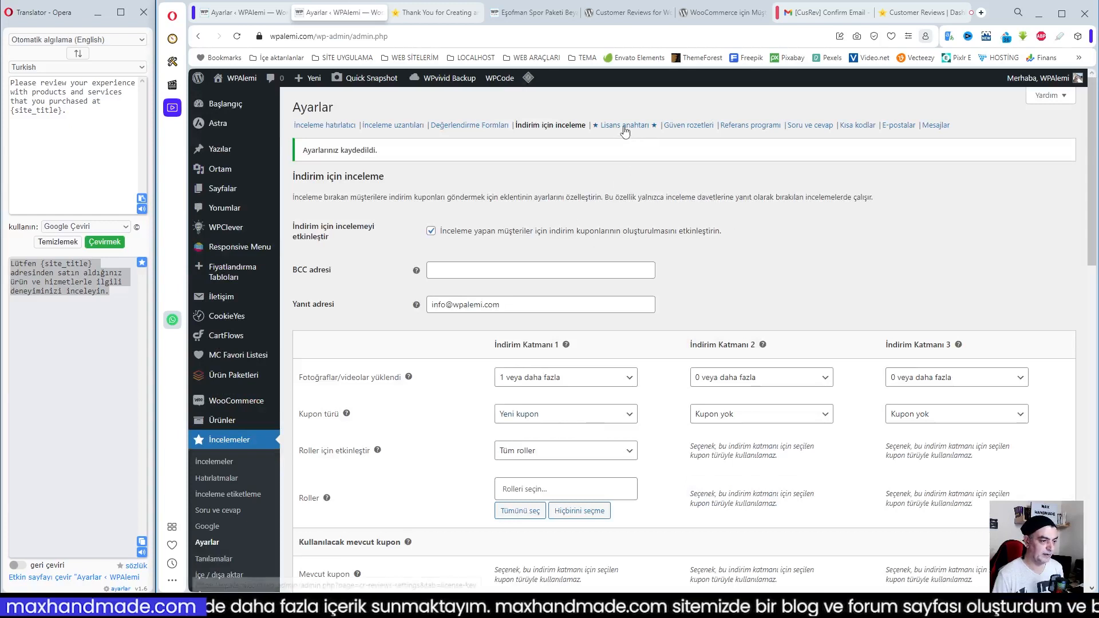
left_click(625, 126)
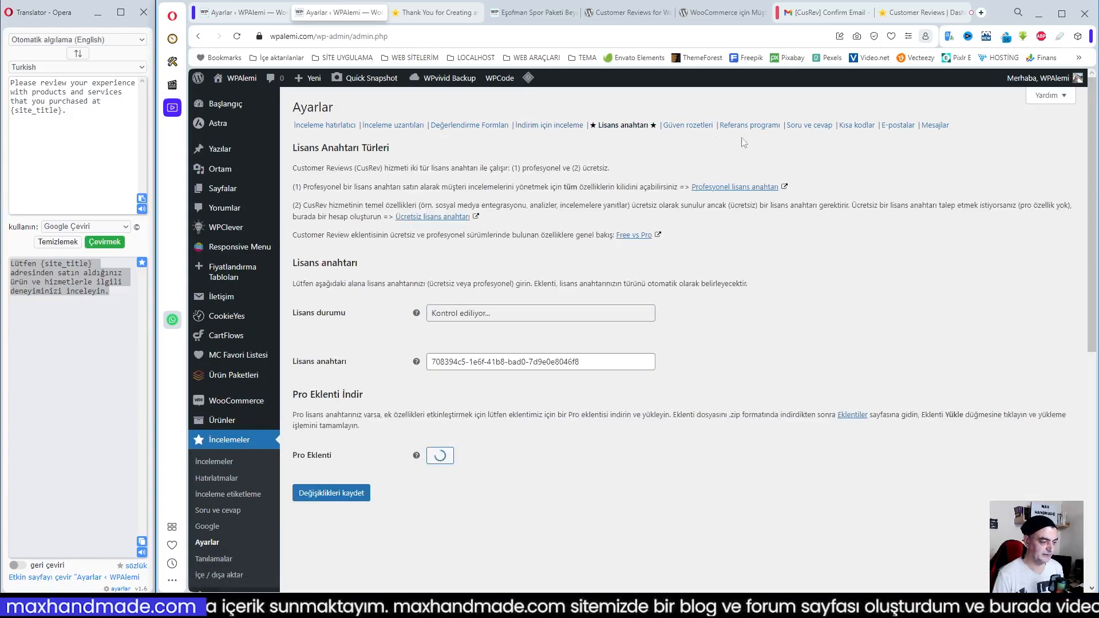
Examine the Güven rozetleri section's small and wide badge designs and their cusrev_trustbadge shortcodes
left_click(685, 126)
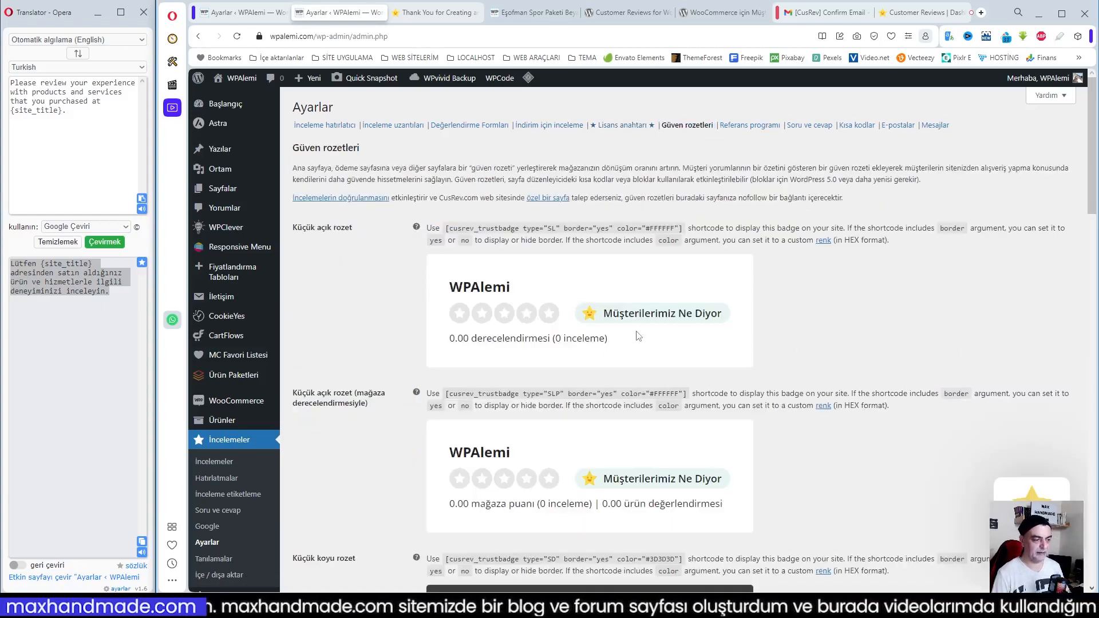
scroll(640, 336, "down", 1)
scroll(646, 336, "up", 1)
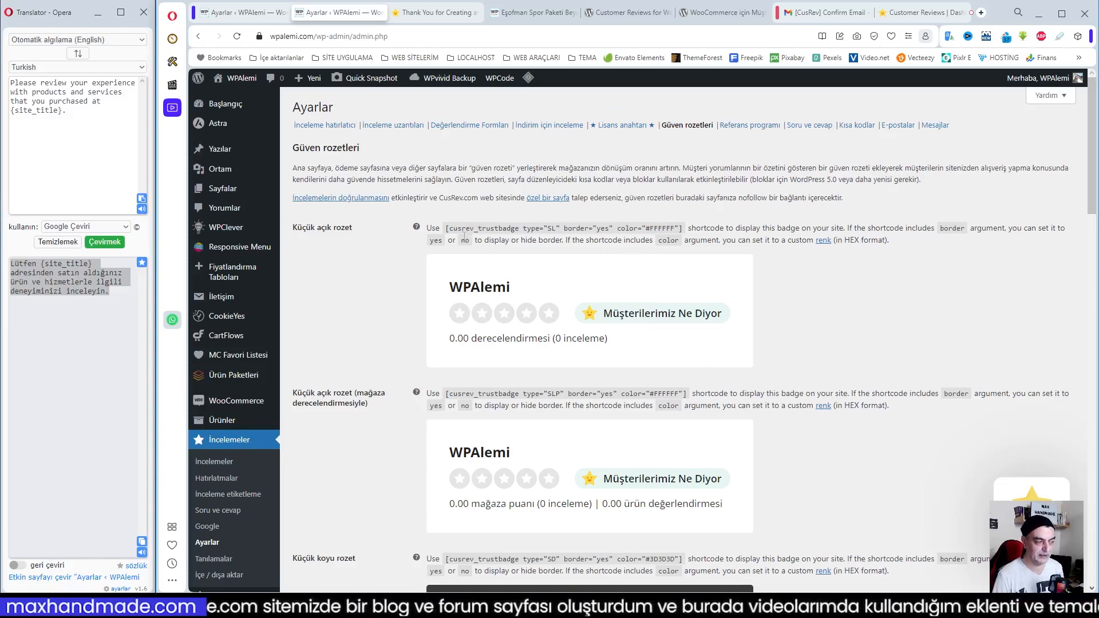
scroll(555, 271, "down", 4)
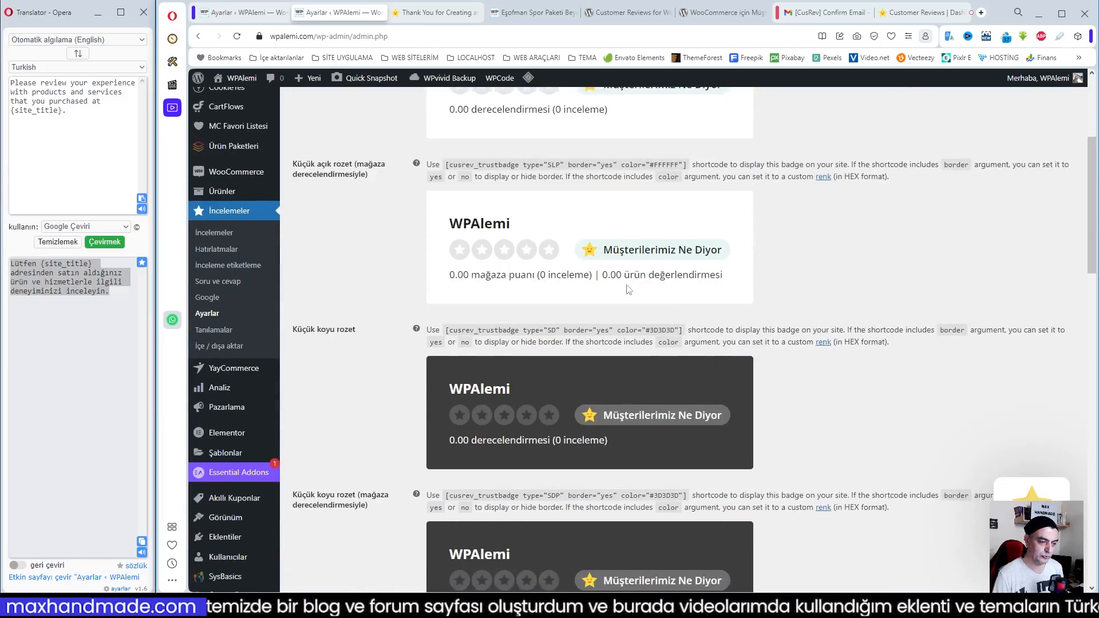
scroll(758, 395, "down", 1)
scroll(754, 404, "up", 1)
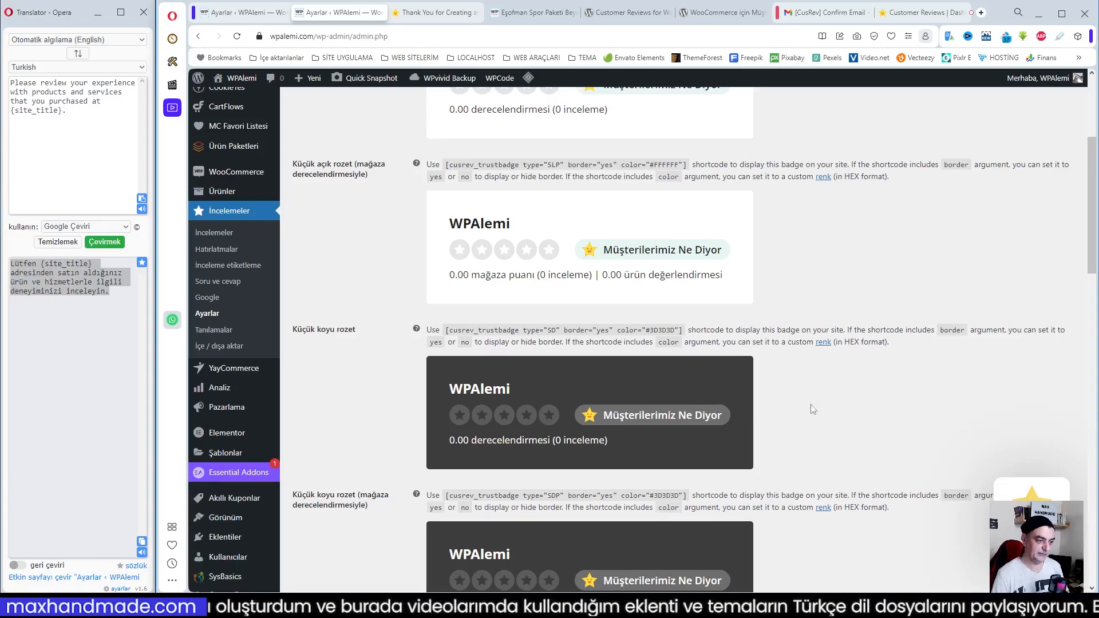
scroll(571, 414, "up", 2)
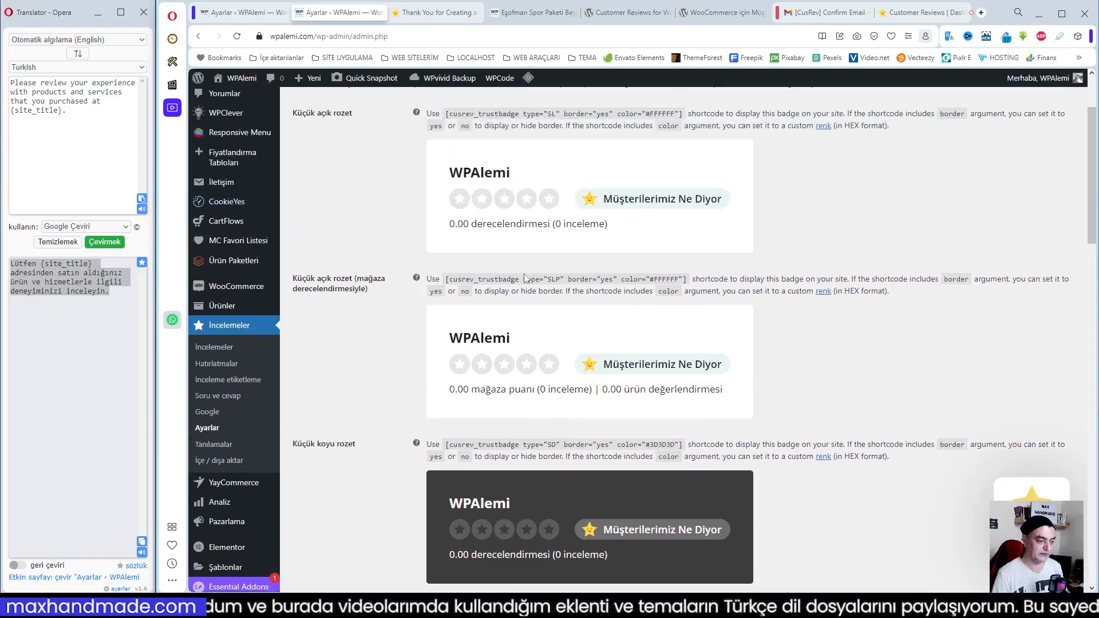
scroll(627, 324, "down", 7)
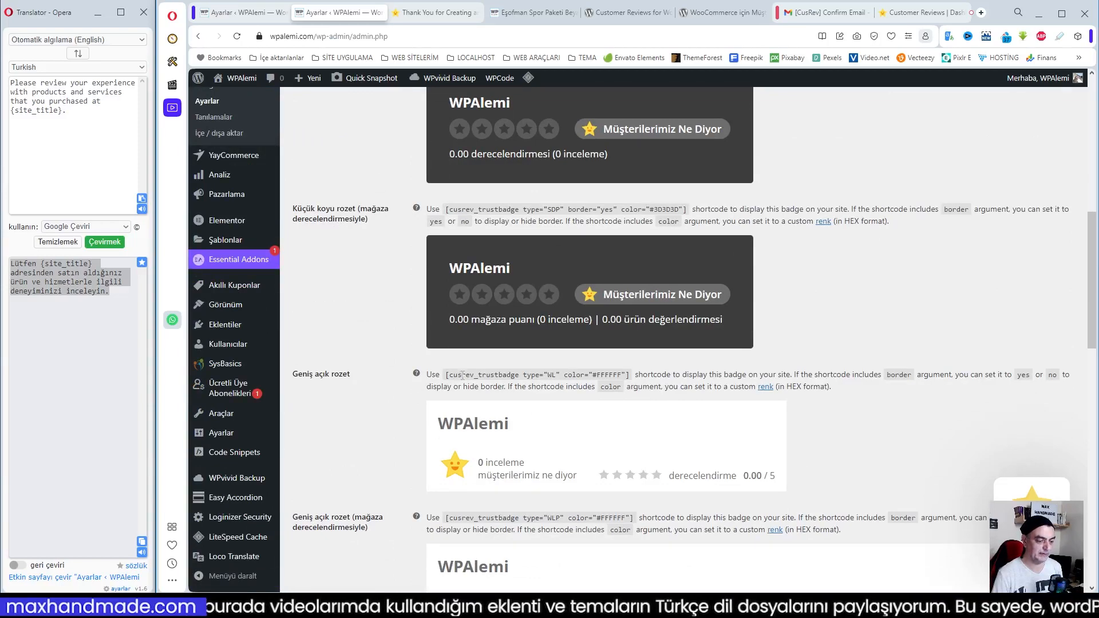
left_click_drag(446, 376, 627, 372)
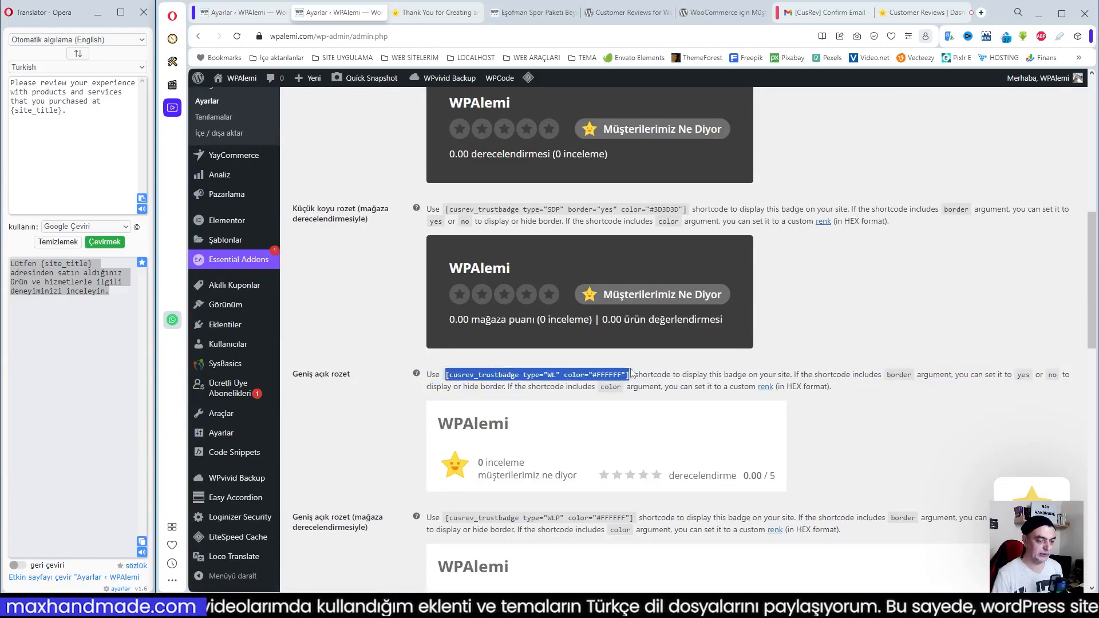
scroll(635, 377, "down", 4)
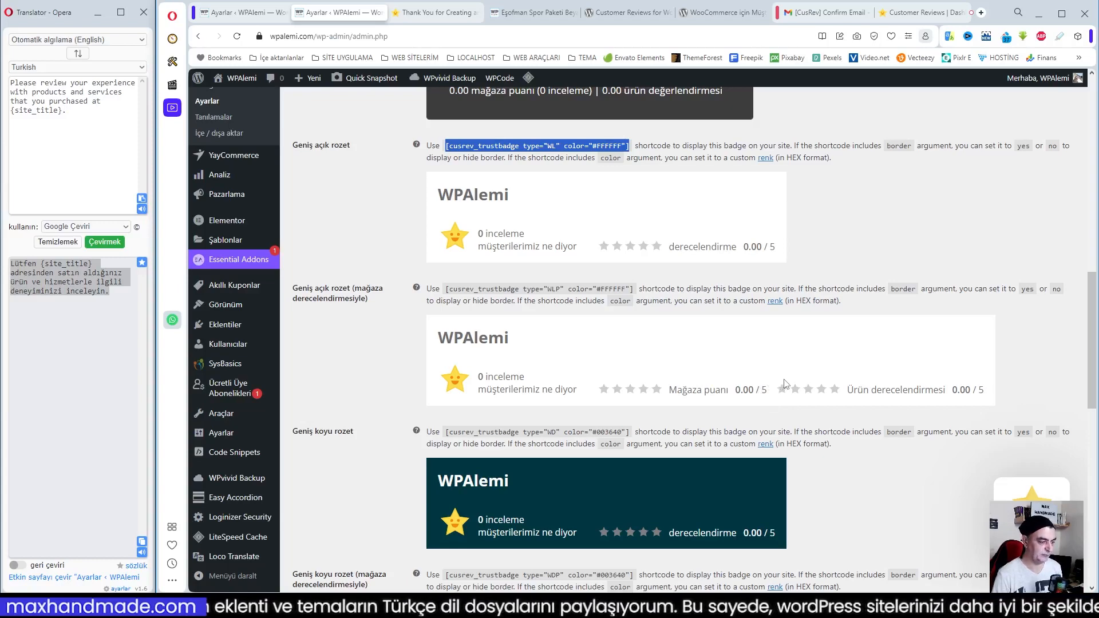
scroll(786, 384, "up", 13)
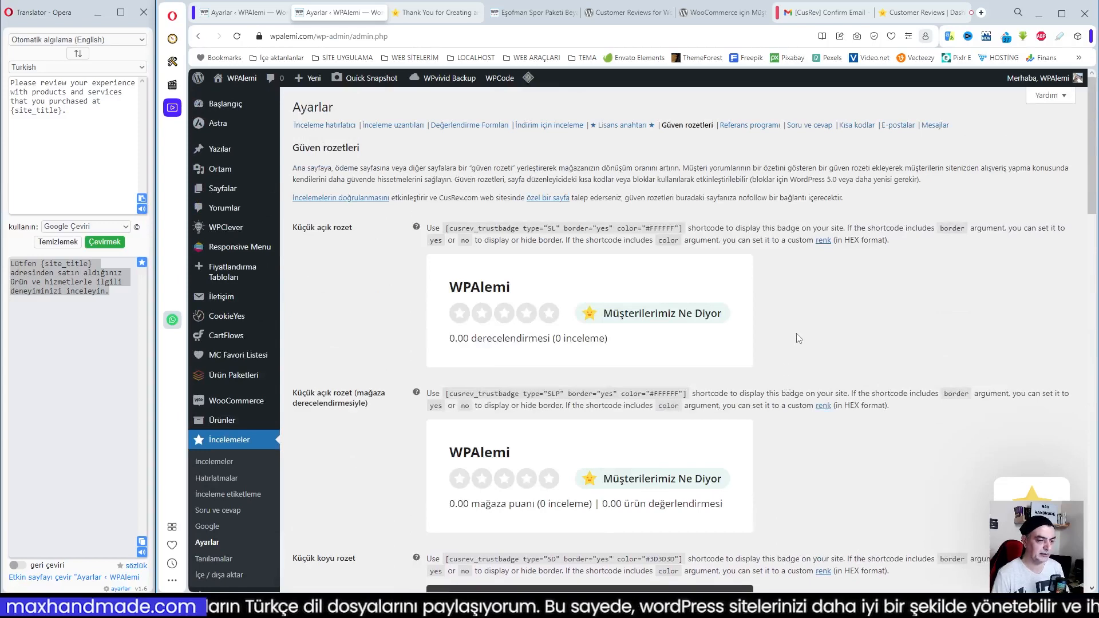
scroll(799, 338, "down", 15)
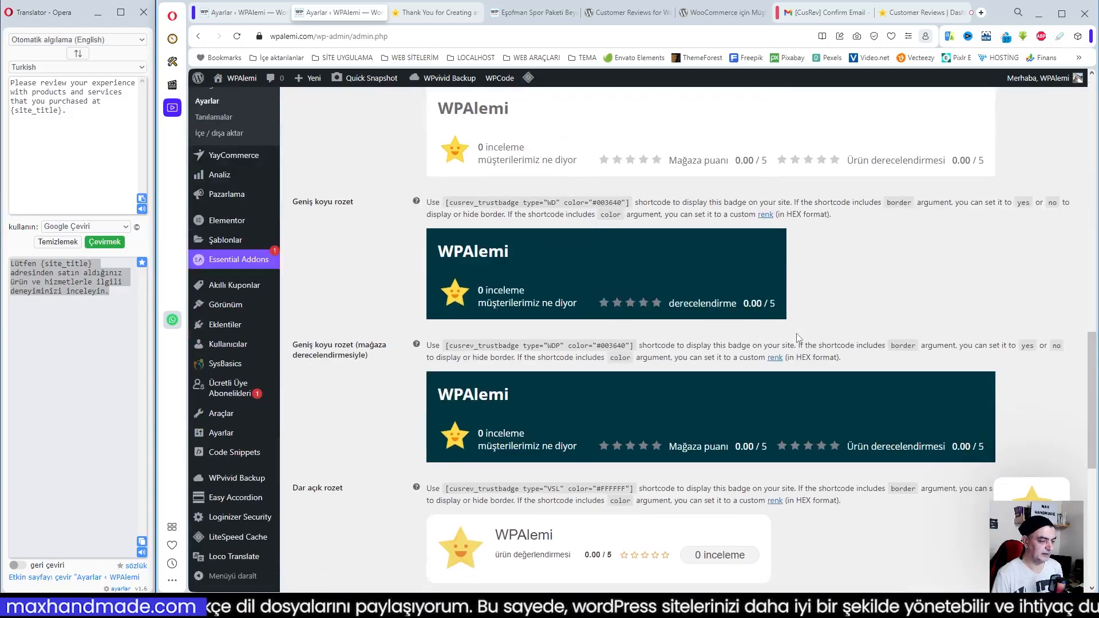
Enable the Kayan rozet floating trust badge for the site's public pages and save the trust badge settings
scroll(804, 300, "down", 3)
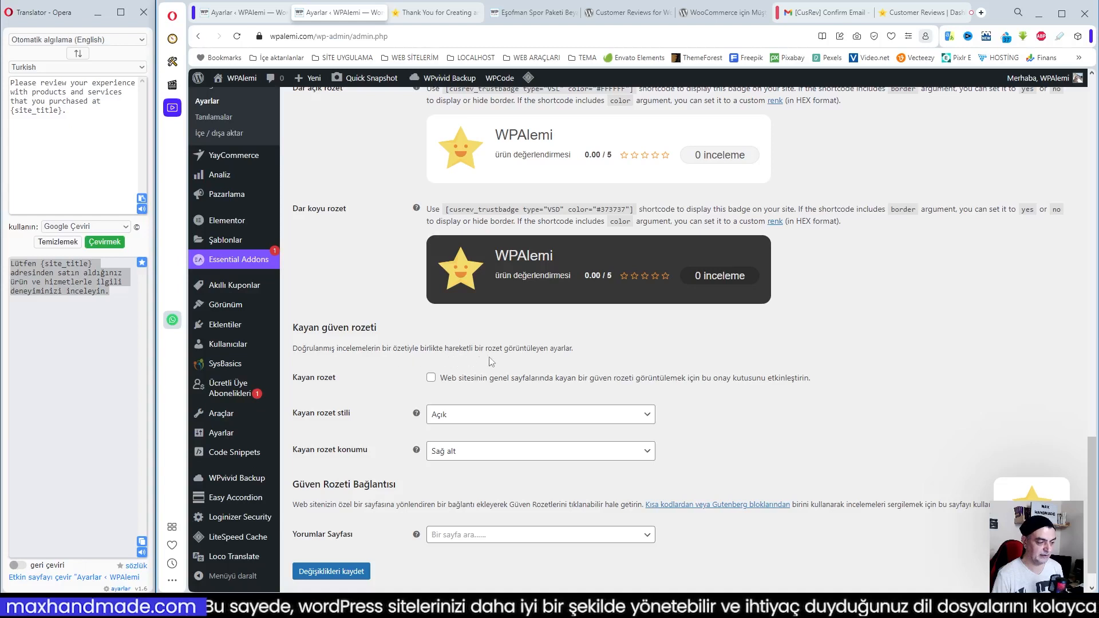
left_click(431, 378)
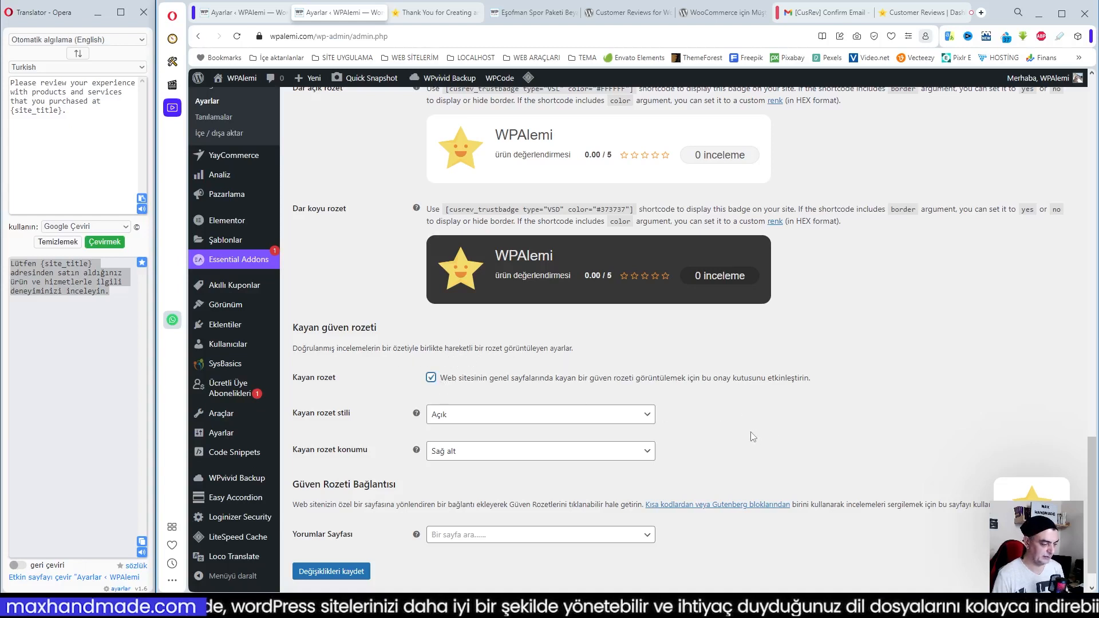
scroll(753, 437, "down", 1)
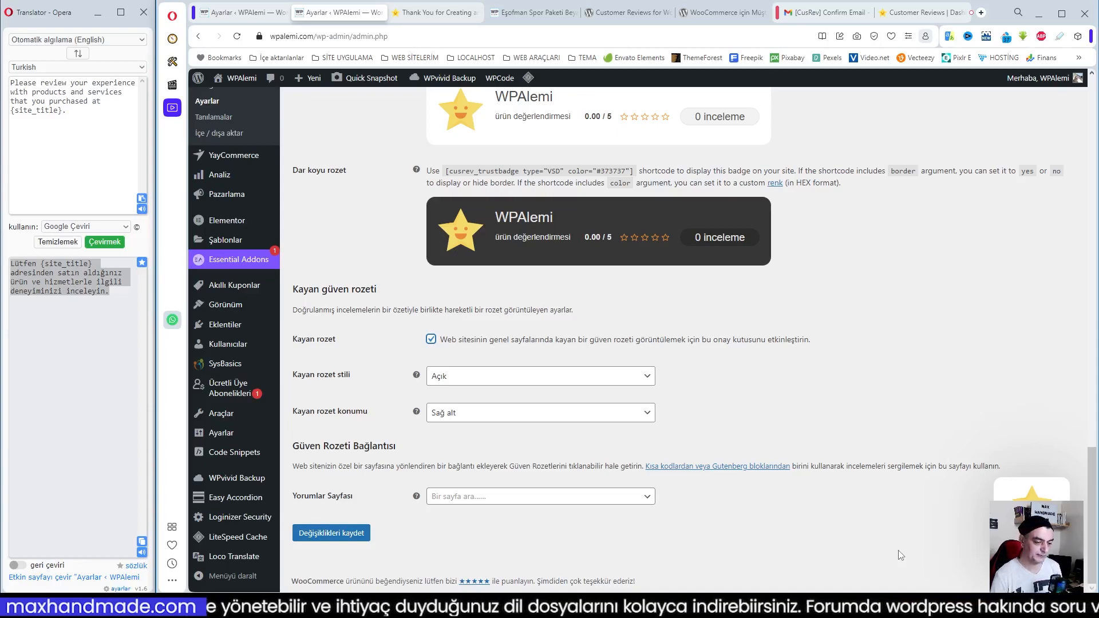
scroll(735, 367, "up", 1)
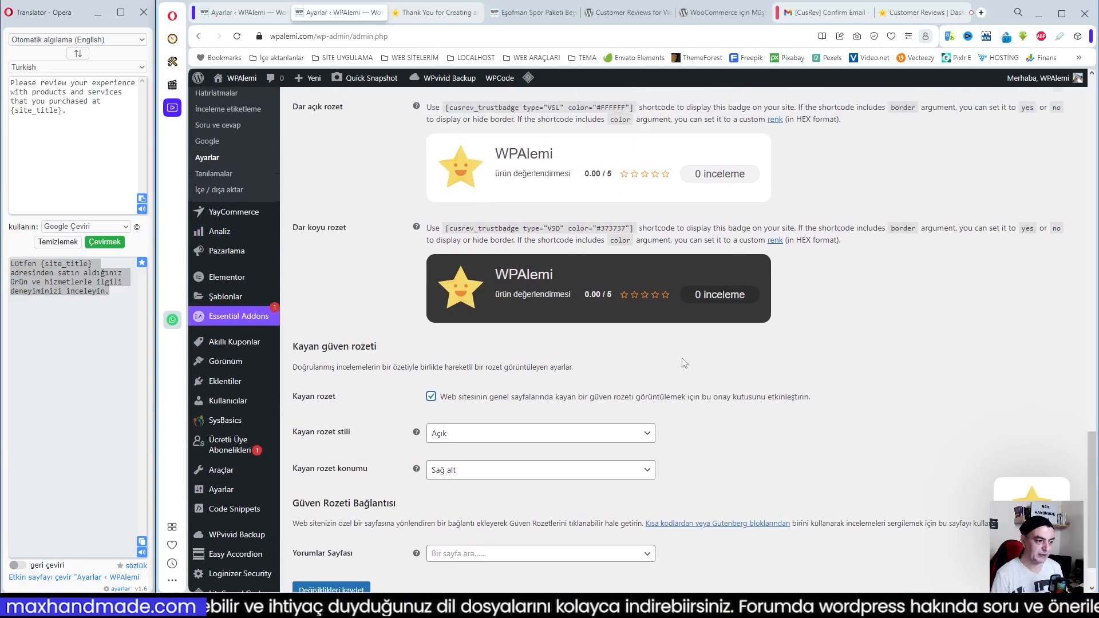
scroll(735, 367, "up", 15)
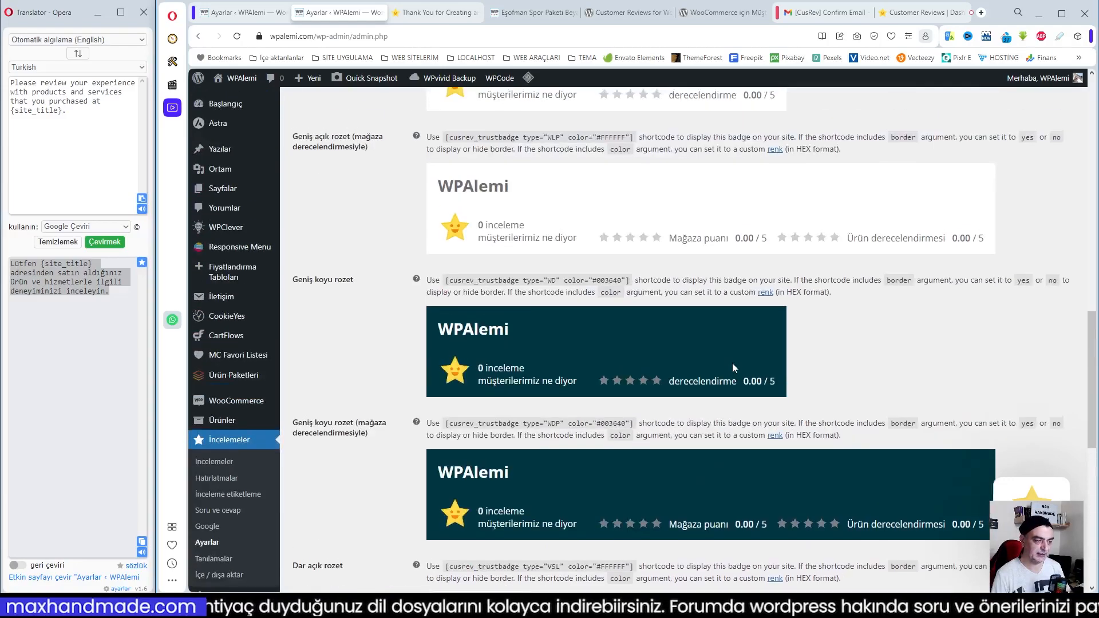
scroll(735, 368, "up", 2)
scroll(734, 368, "down", 7)
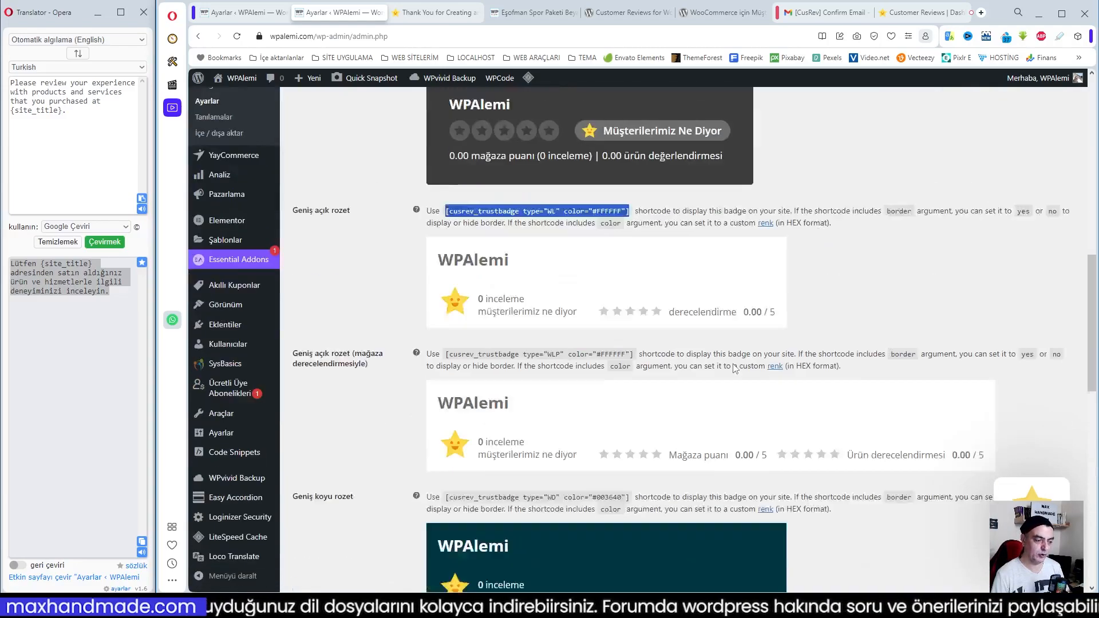
scroll(735, 368, "down", 12)
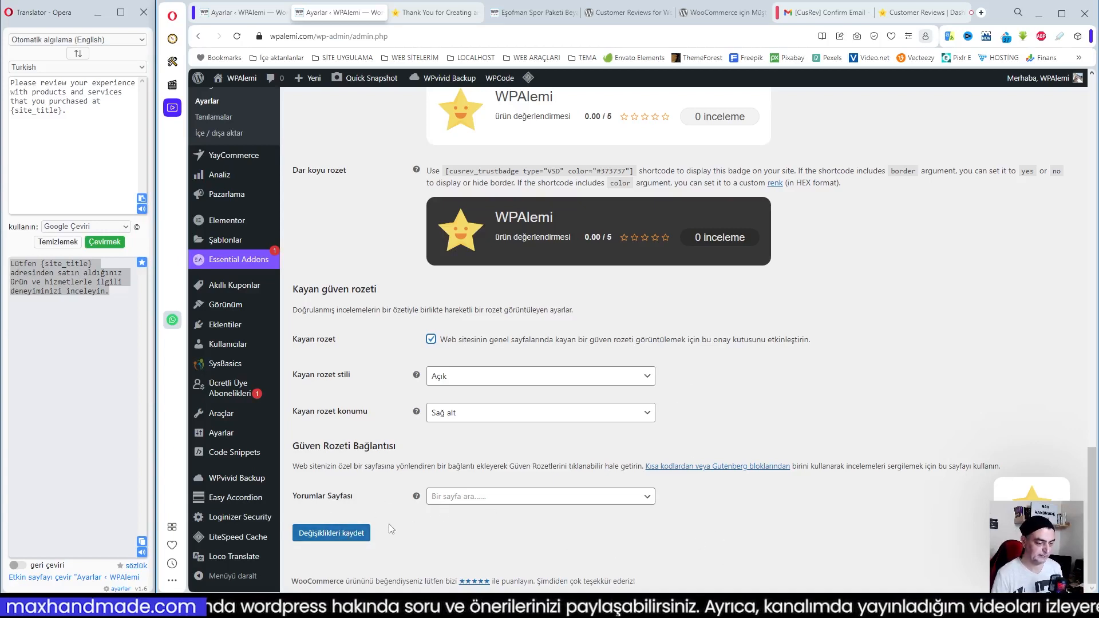
left_click(334, 534)
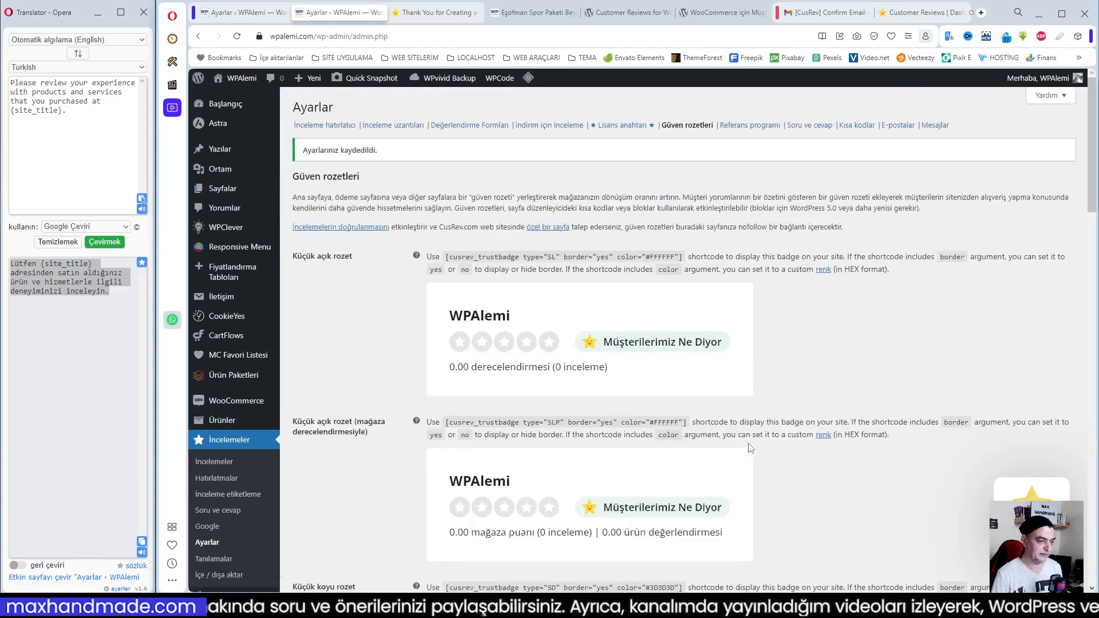
Try enabling Müşteri referanslarını takip et in the Referans programı settings, save it, and turn it off again
left_click(749, 124)
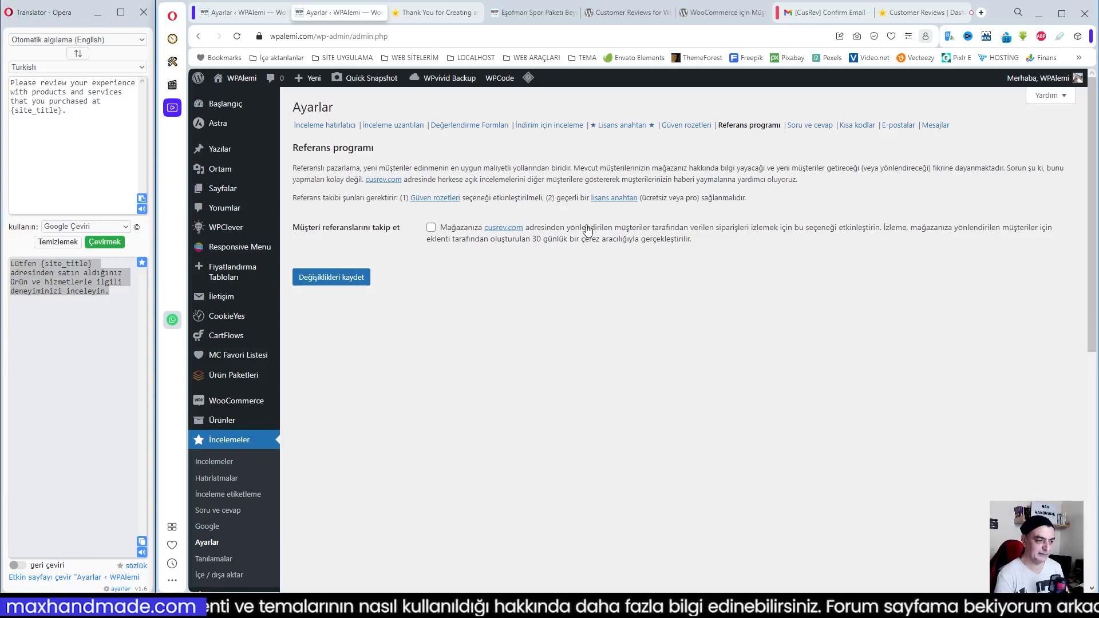
left_click(431, 227)
left_click(353, 279)
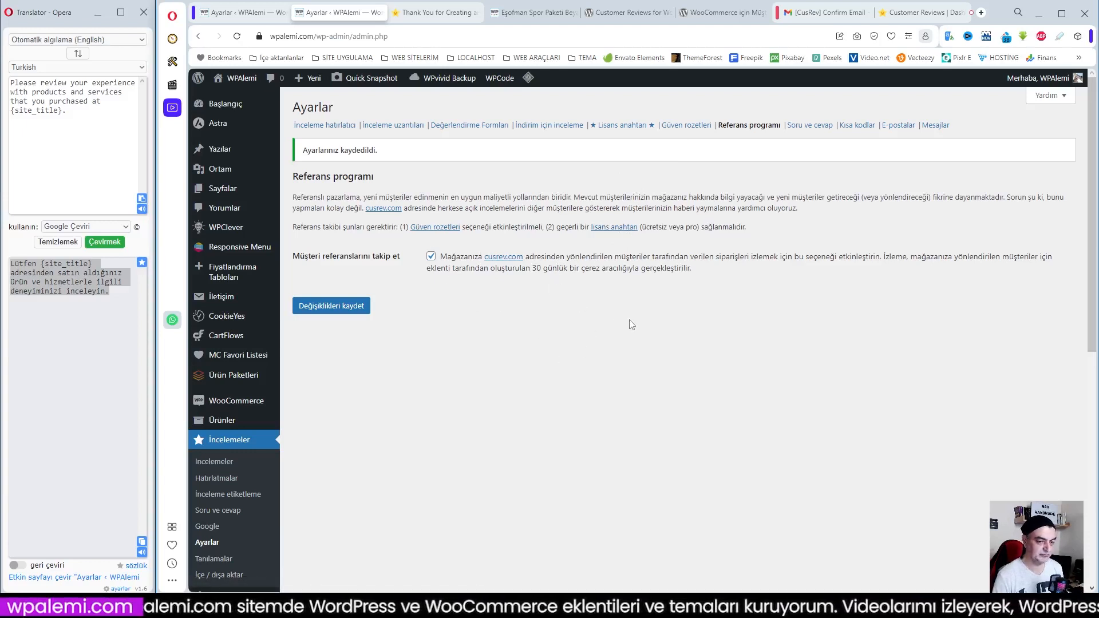
left_click(431, 257)
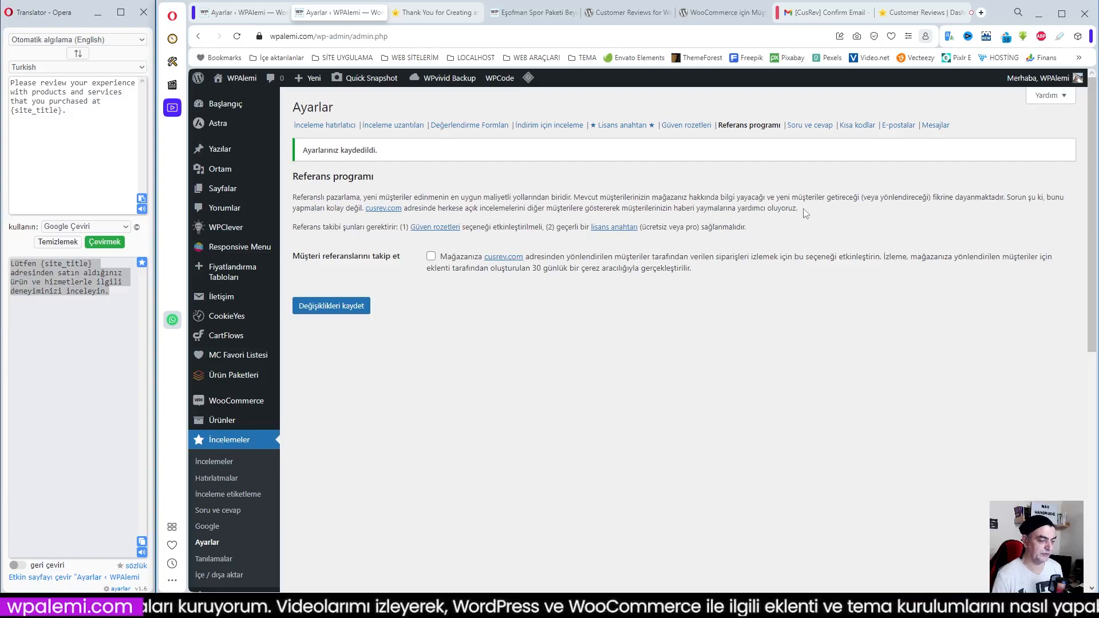
Enable Sorular ve cevaplar, Cevaplanan soru sayısını göster and Yanıt Bildirimleri in the Soru ve cevap settings, and save
left_click(809, 128)
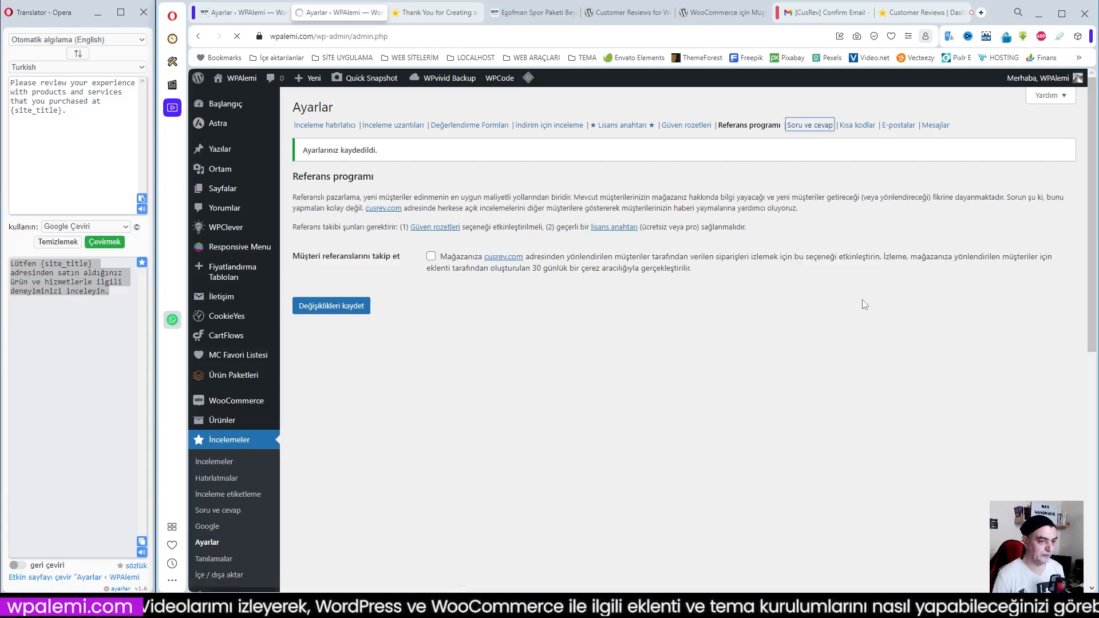
left_click(431, 209)
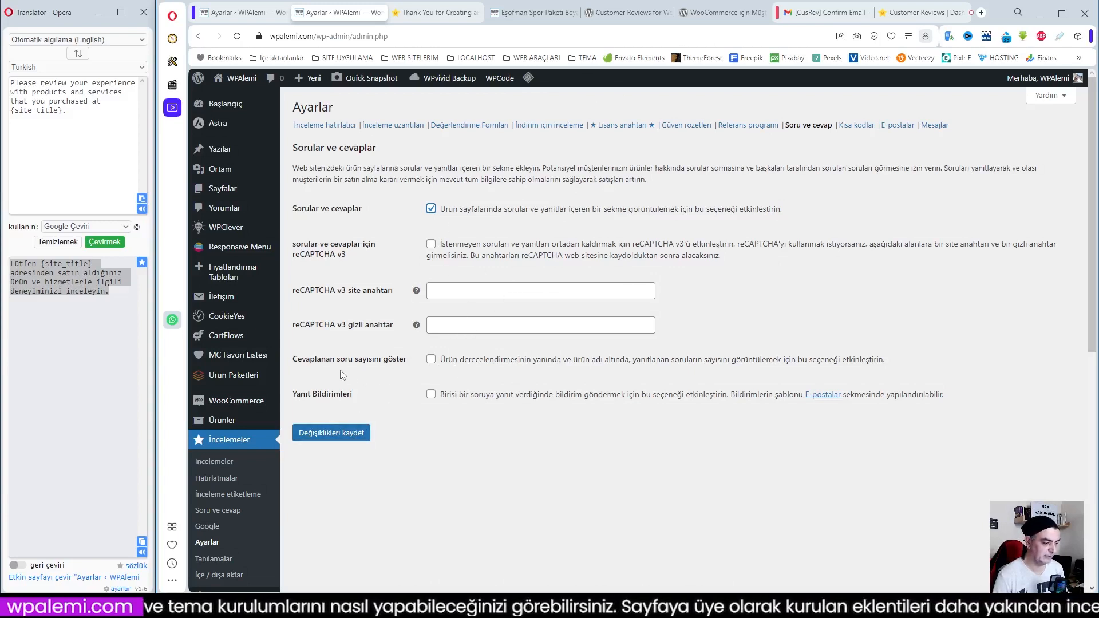
left_click(431, 360)
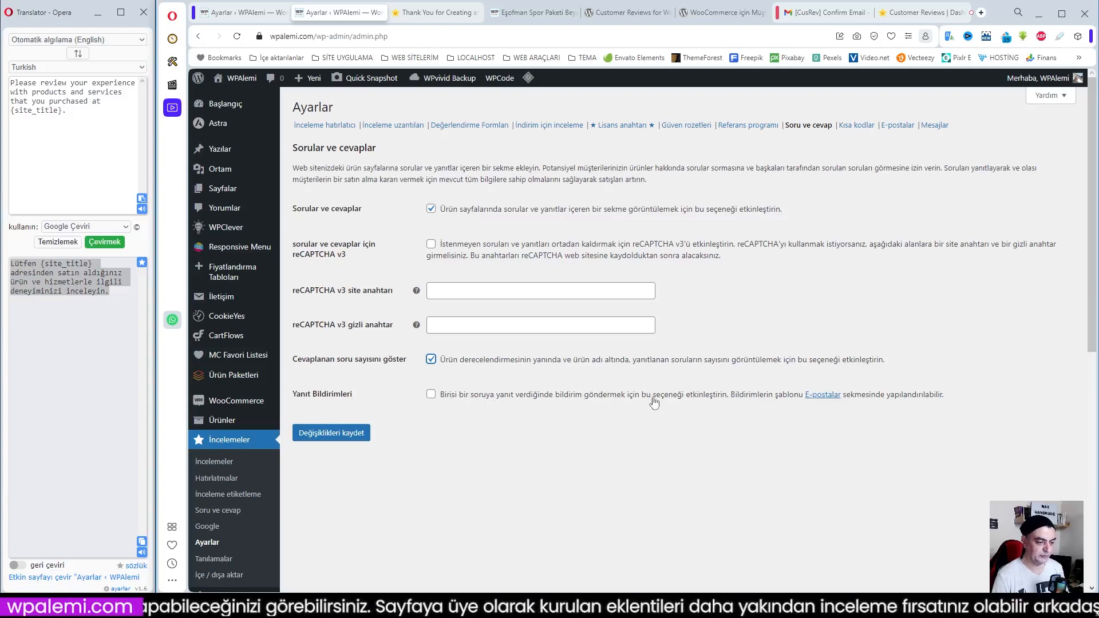
left_click(432, 396)
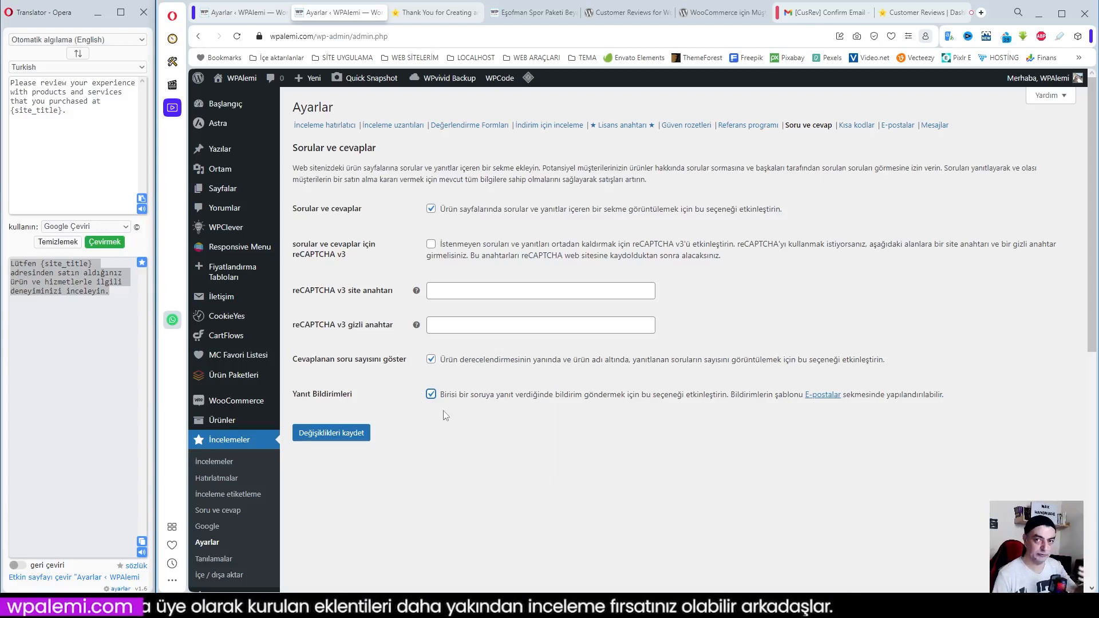
left_click(335, 437)
Enable shortcodes and Gutenberg blocks for reviews in the Kısa kodlar settings and save the changes
left_click(839, 128)
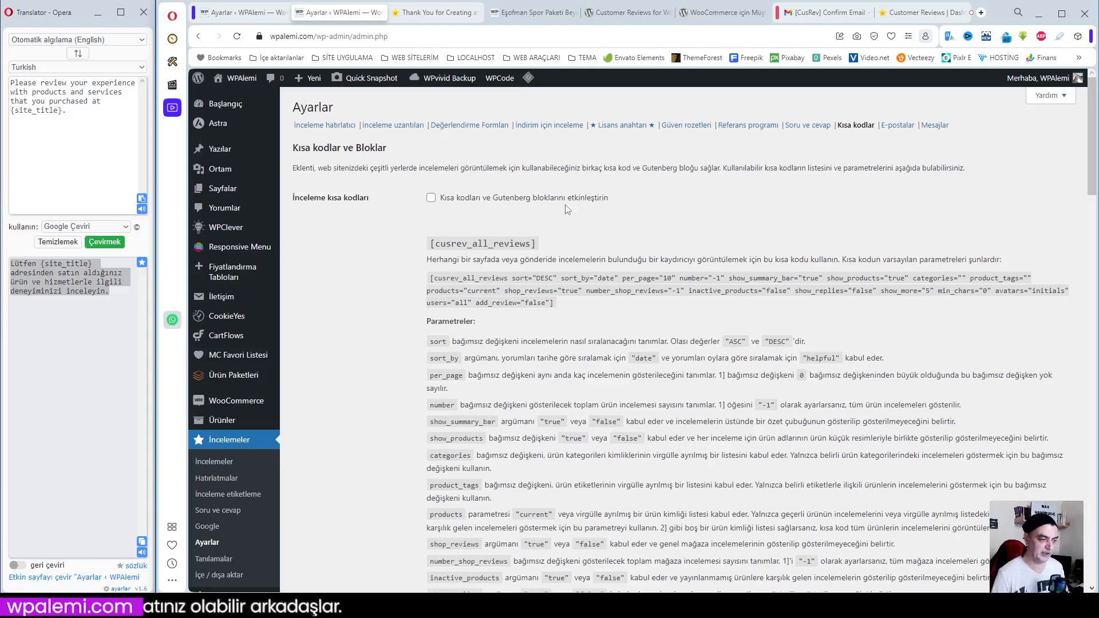
left_click(430, 198)
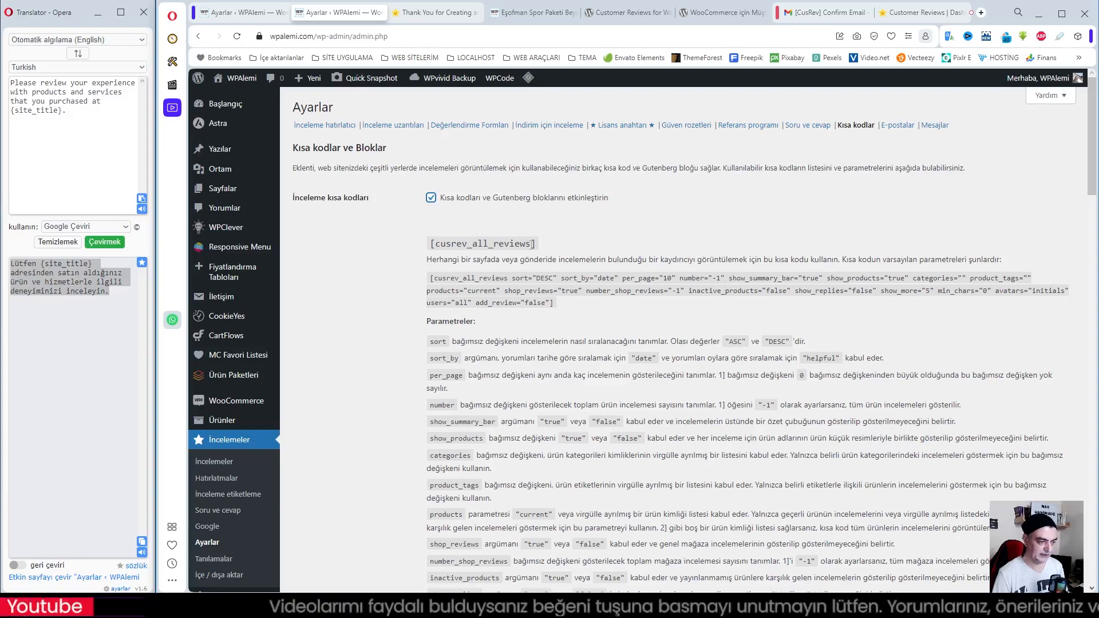
scroll(598, 304, "down", 8)
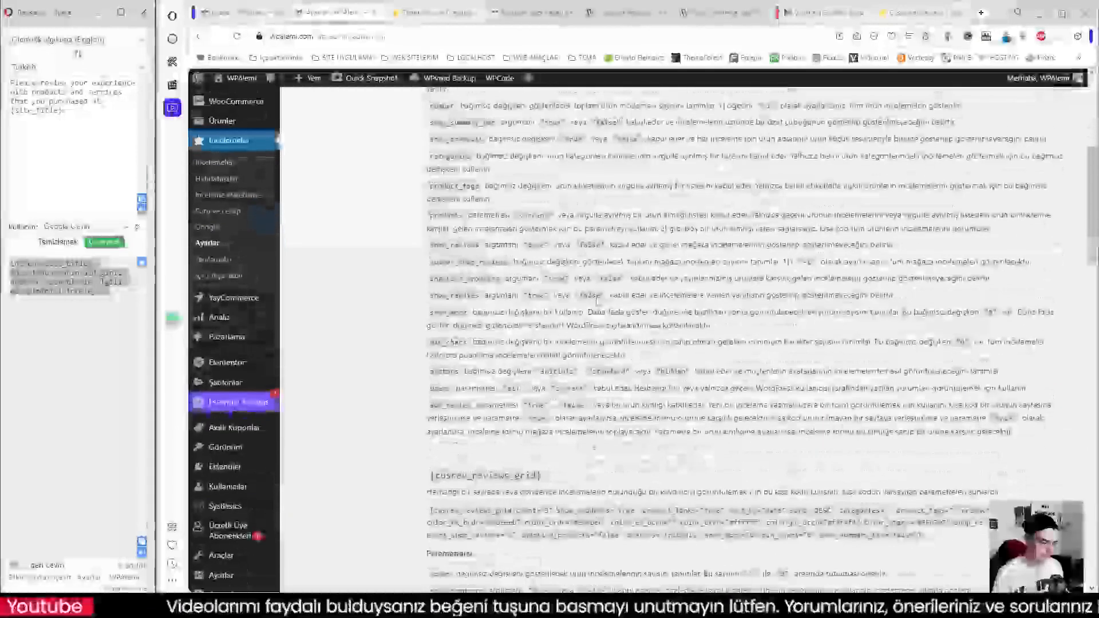
scroll(596, 298, "down", 4)
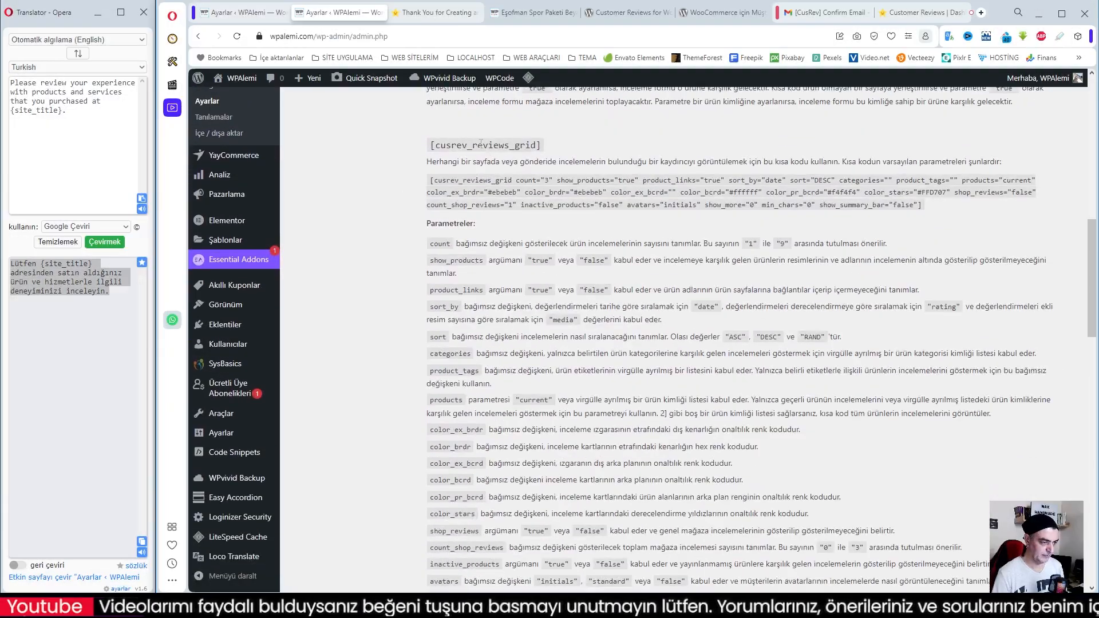
scroll(544, 261, "down", 12)
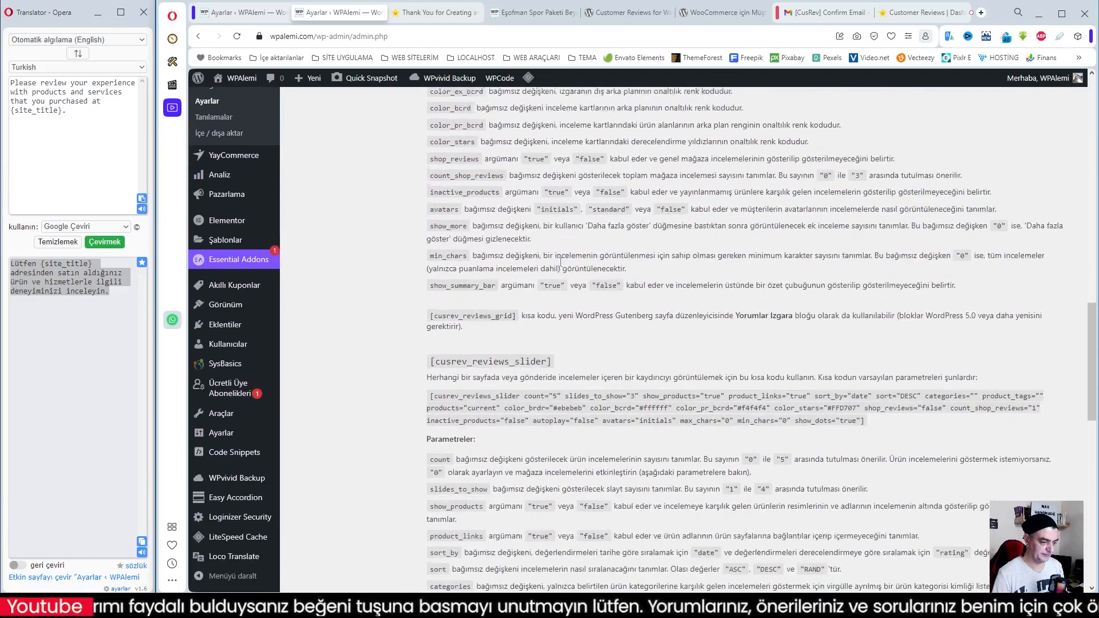
scroll(560, 262, "down", 8)
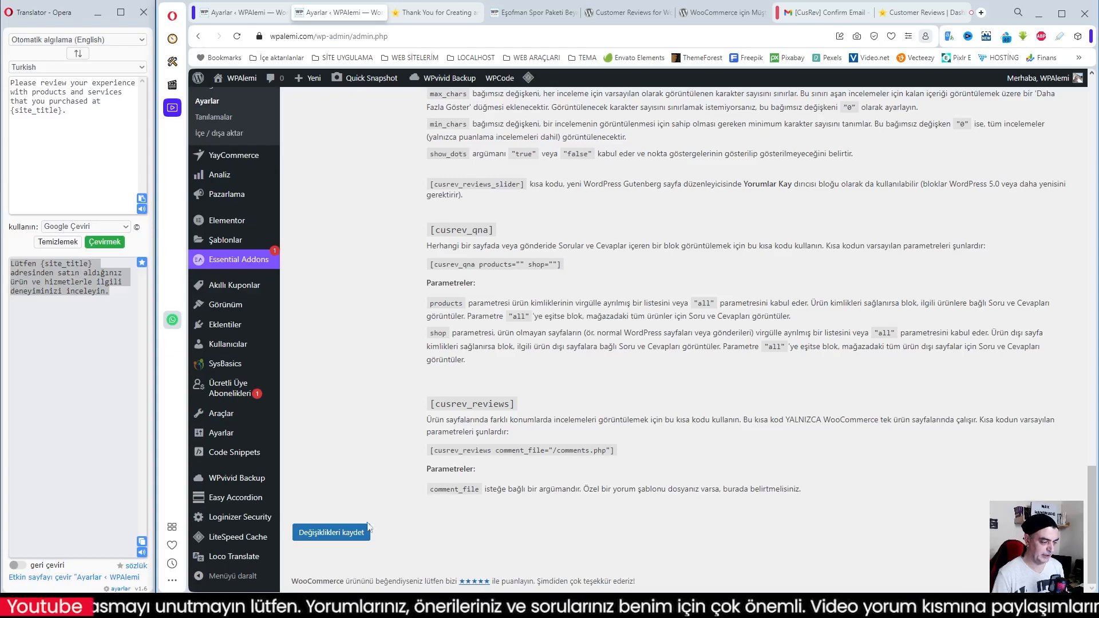
left_click(338, 533)
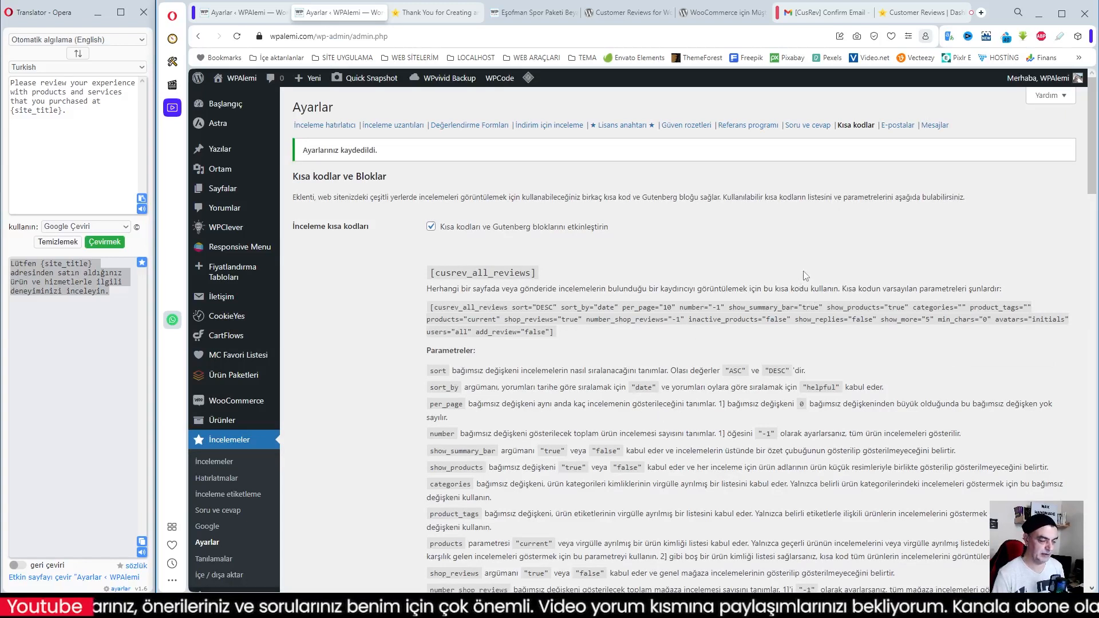
Review the İndirim için inceleme e-mail template's sender fields, subject, heading, body and available variables in the E-postalar settings
left_click(897, 126)
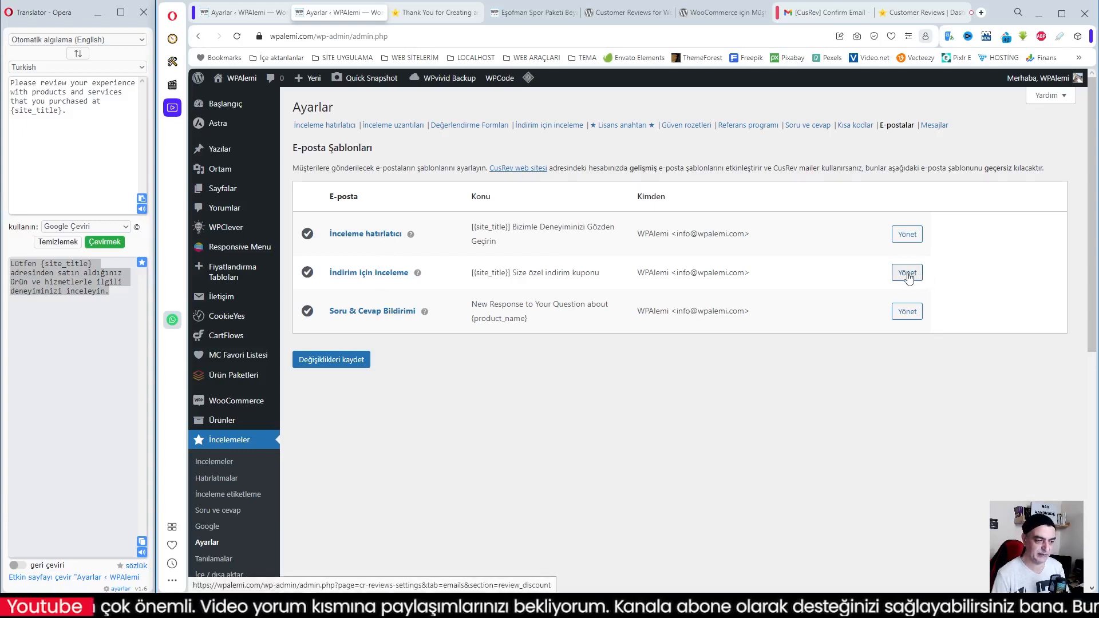
left_click(908, 276)
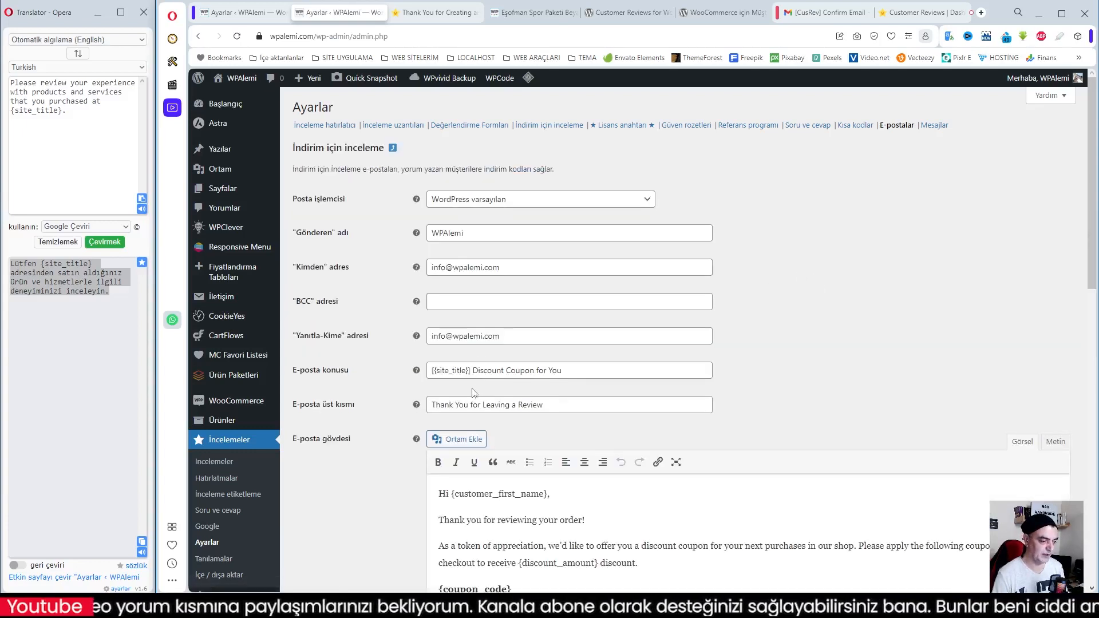
scroll(487, 410, "down", 3)
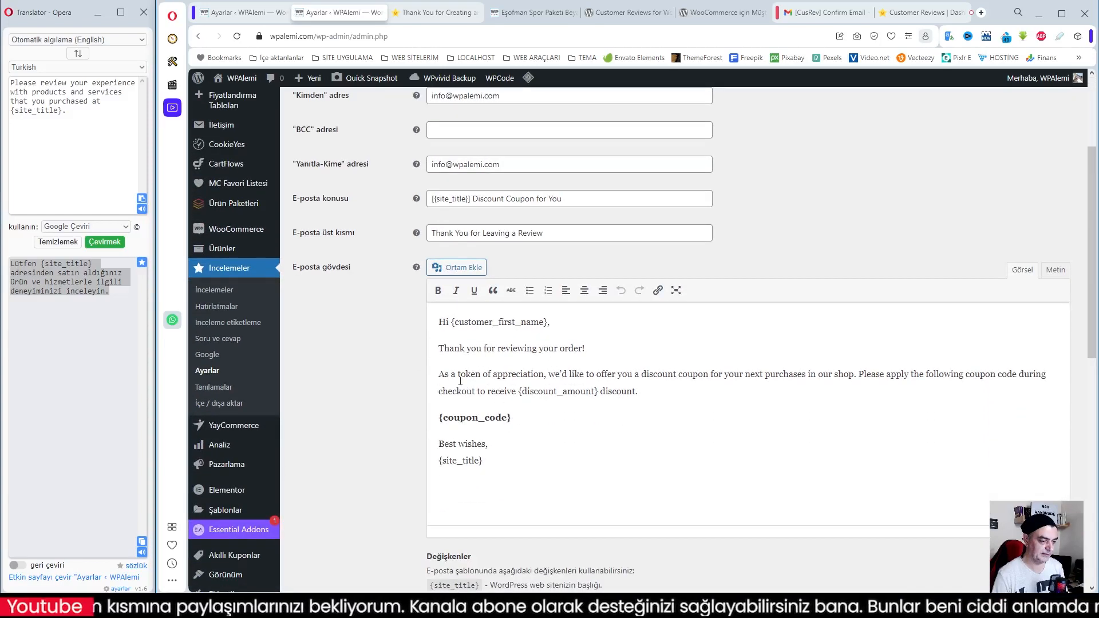
scroll(520, 430, "down", 3)
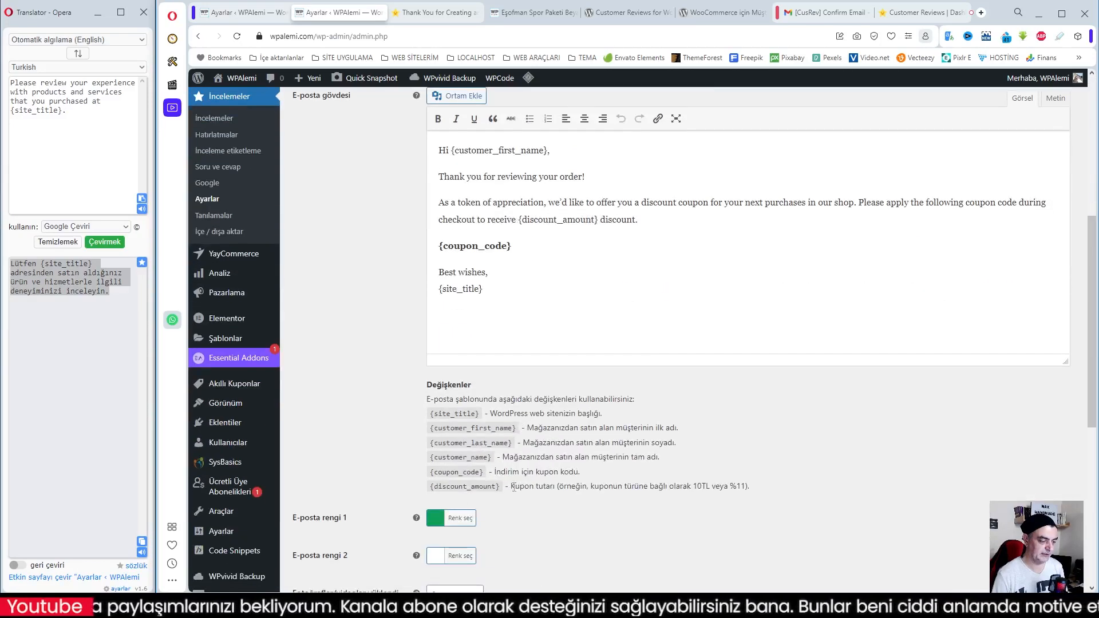
scroll(571, 433, "up", 4)
scroll(643, 440, "up", 2)
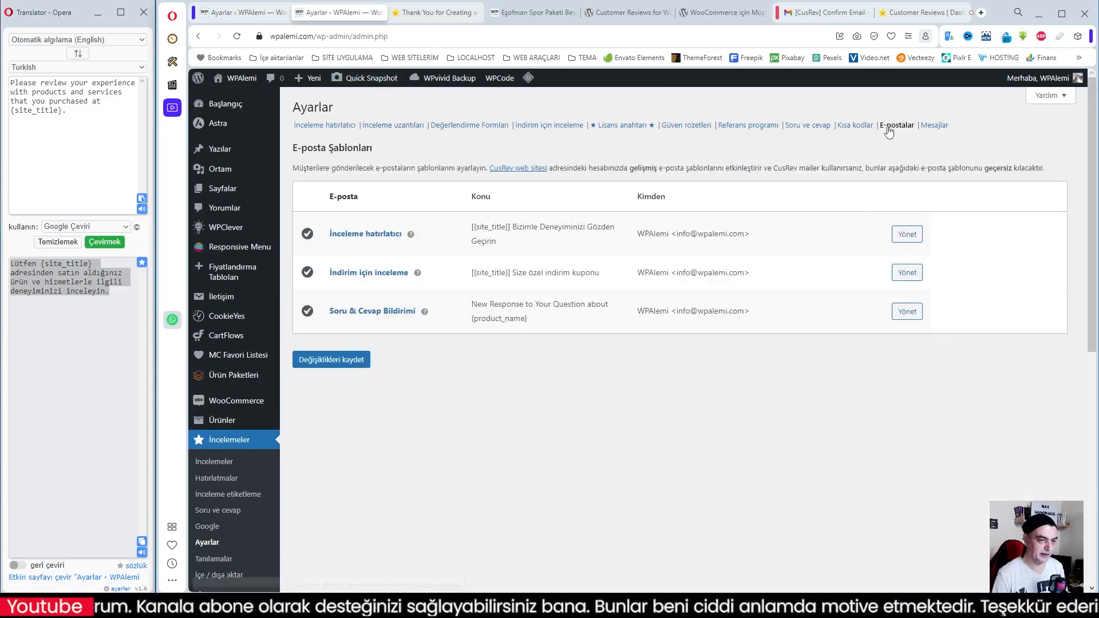
Translate the WhatsApp İnceleme Hatırlatması message into Turkish, replace the English text with the translation keeping its variables, and save the changes
left_click(935, 125)
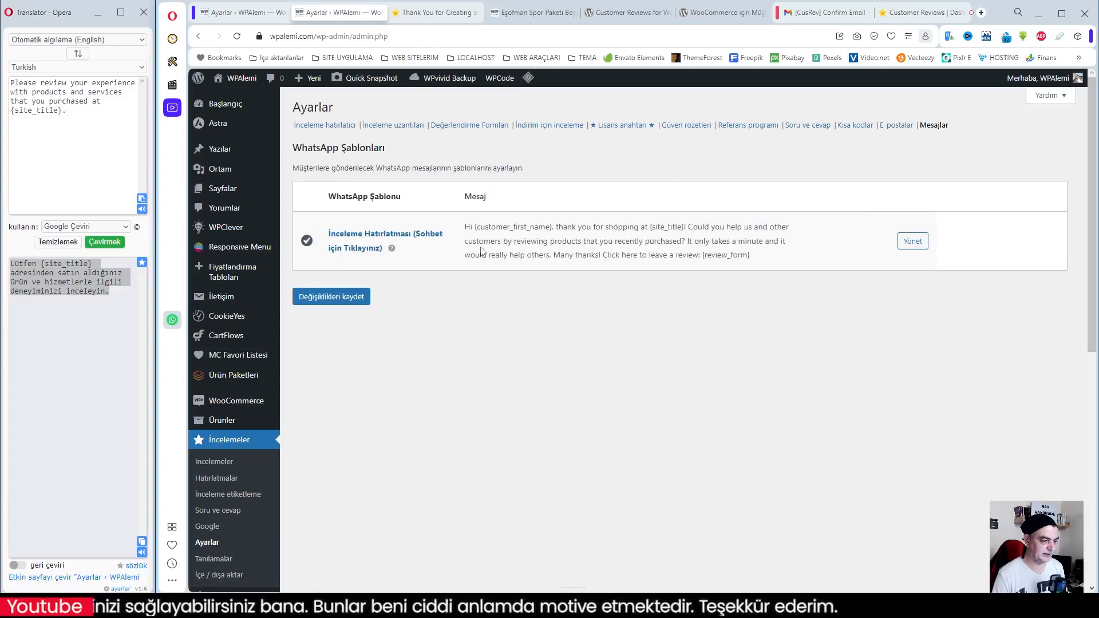
left_click(913, 242)
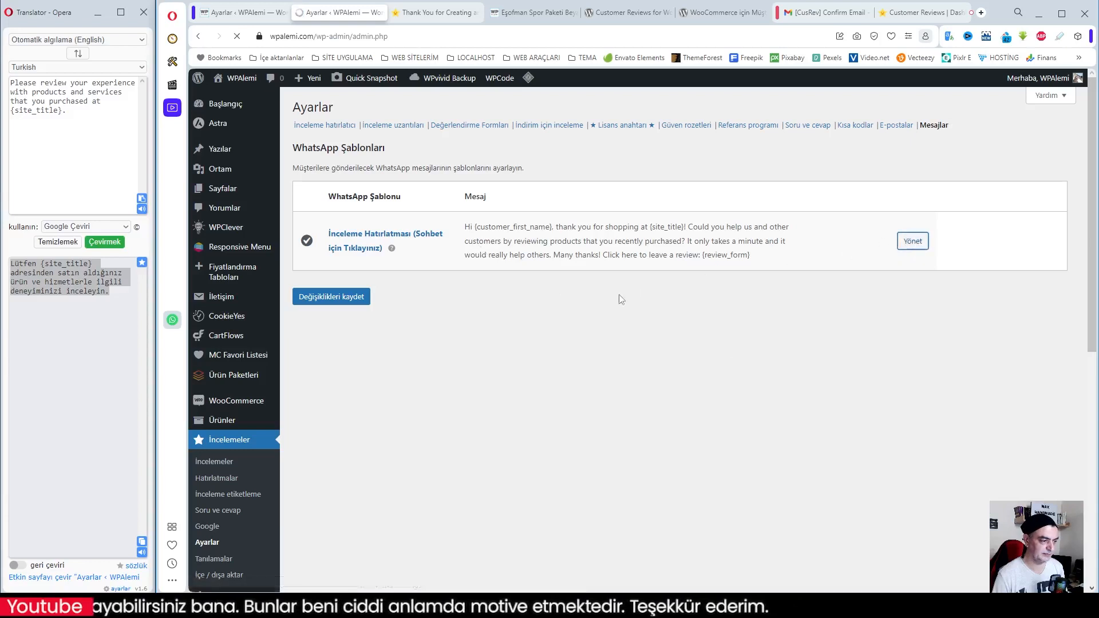
mouse_move(433, 197)
left_mouse_down()
mouse_move(560, 238)
mouse_move(621, 235)
mouse_move(428, 203)
left_mouse_up()
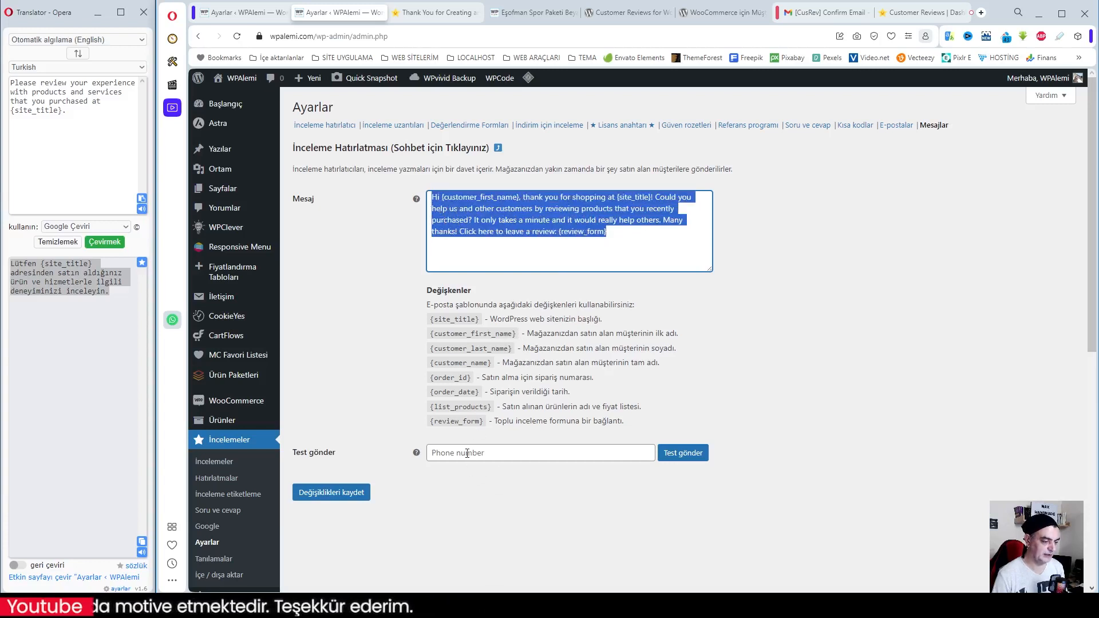
mouse_move(415, 456)
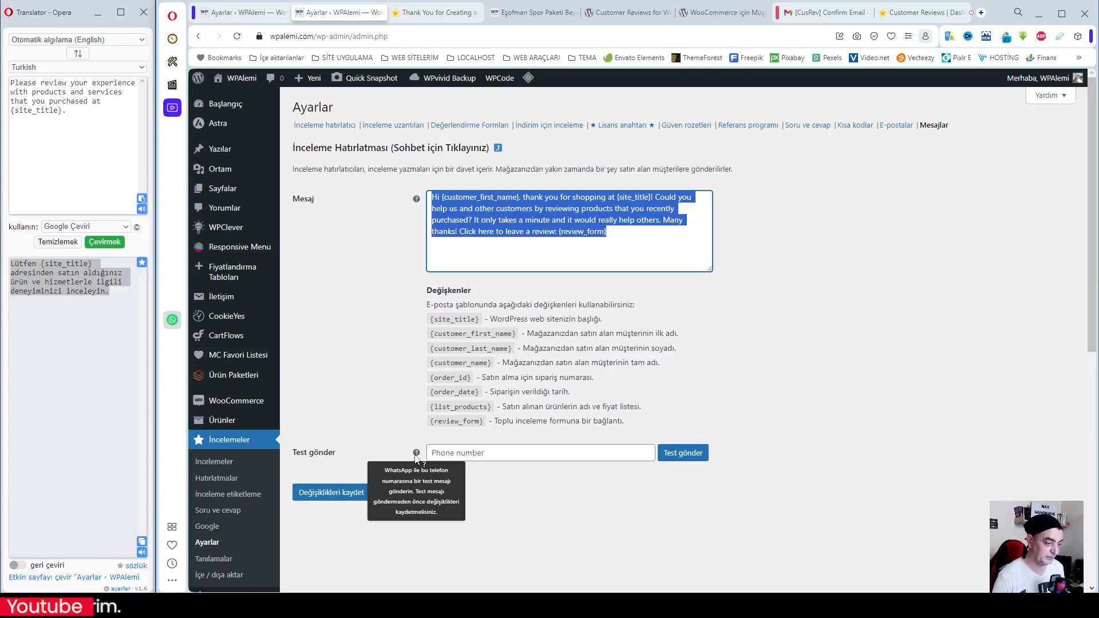
right_click(520, 217)
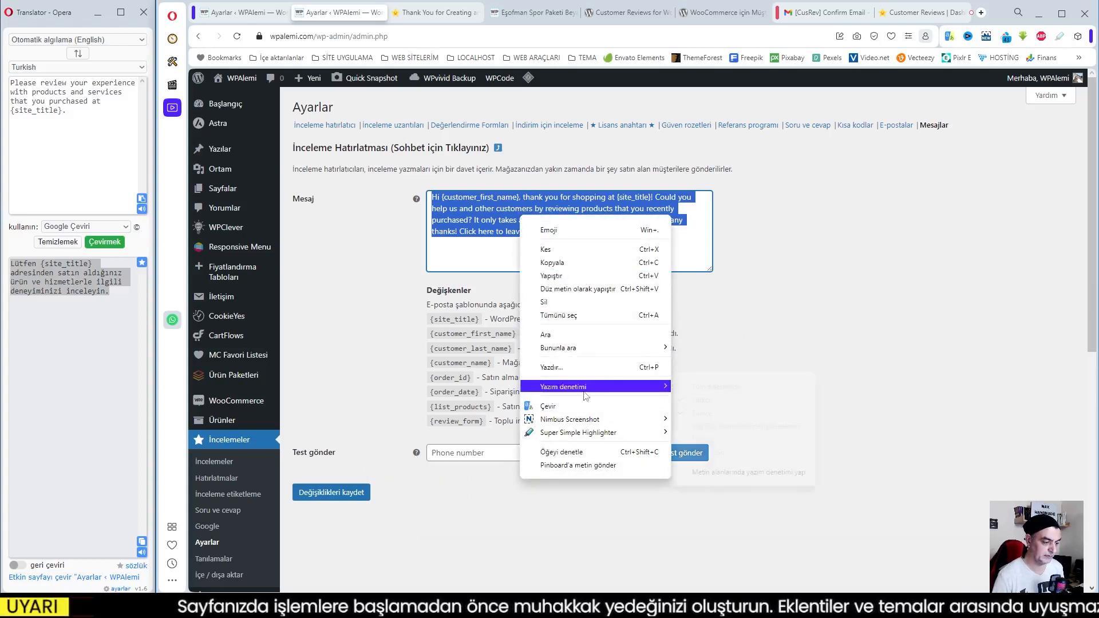
left_click(567, 409)
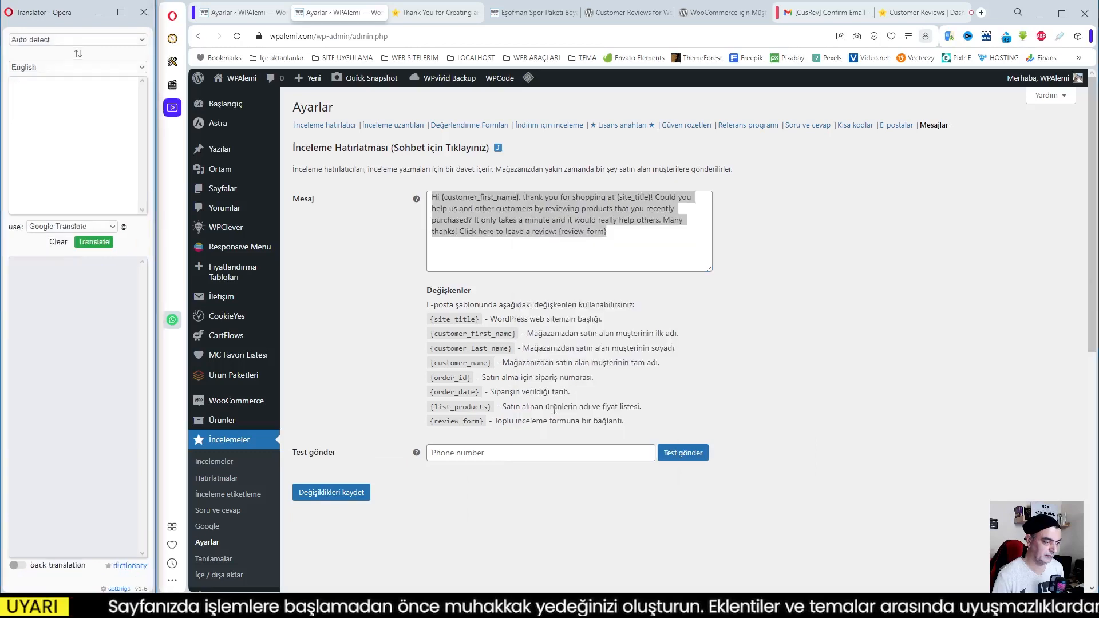
right_click(479, 219)
left_click(520, 289)
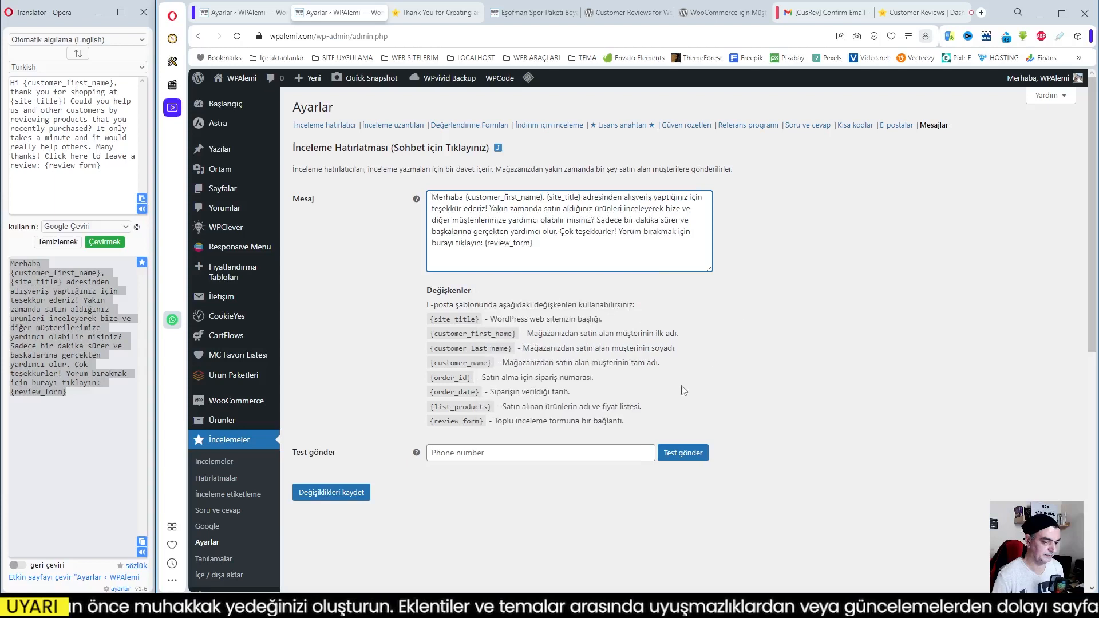
left_click(503, 454)
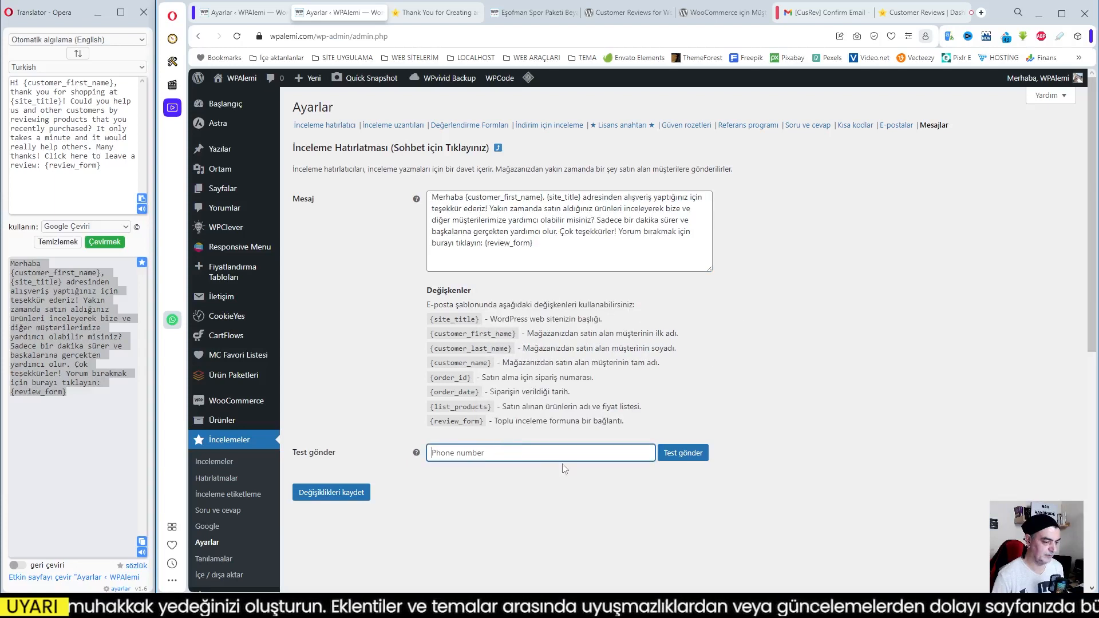
left_click(542, 498)
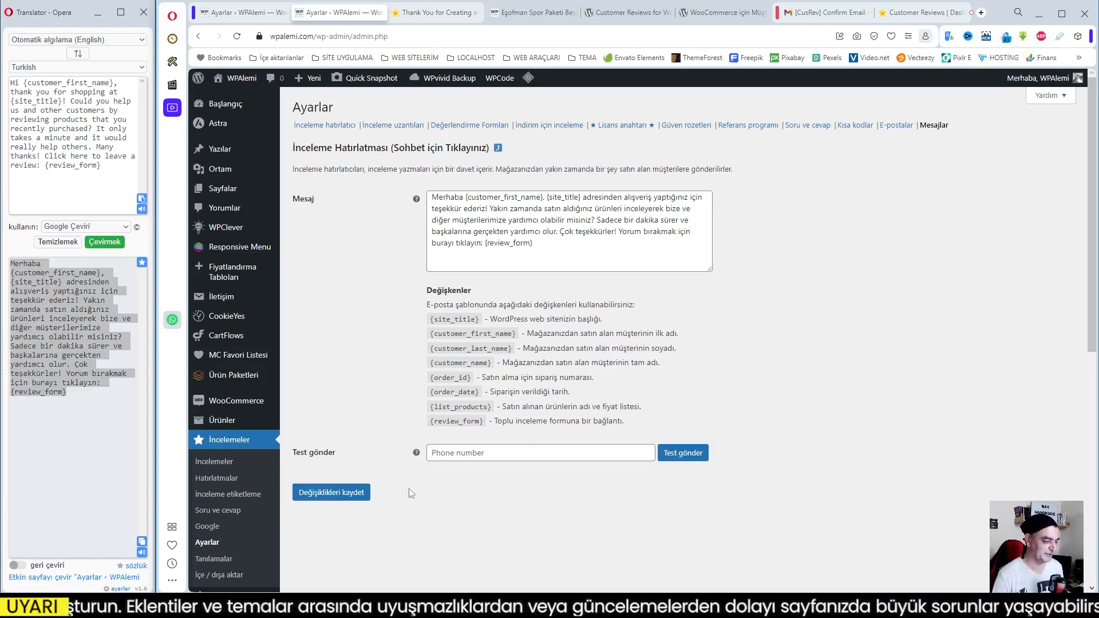
left_click(333, 493)
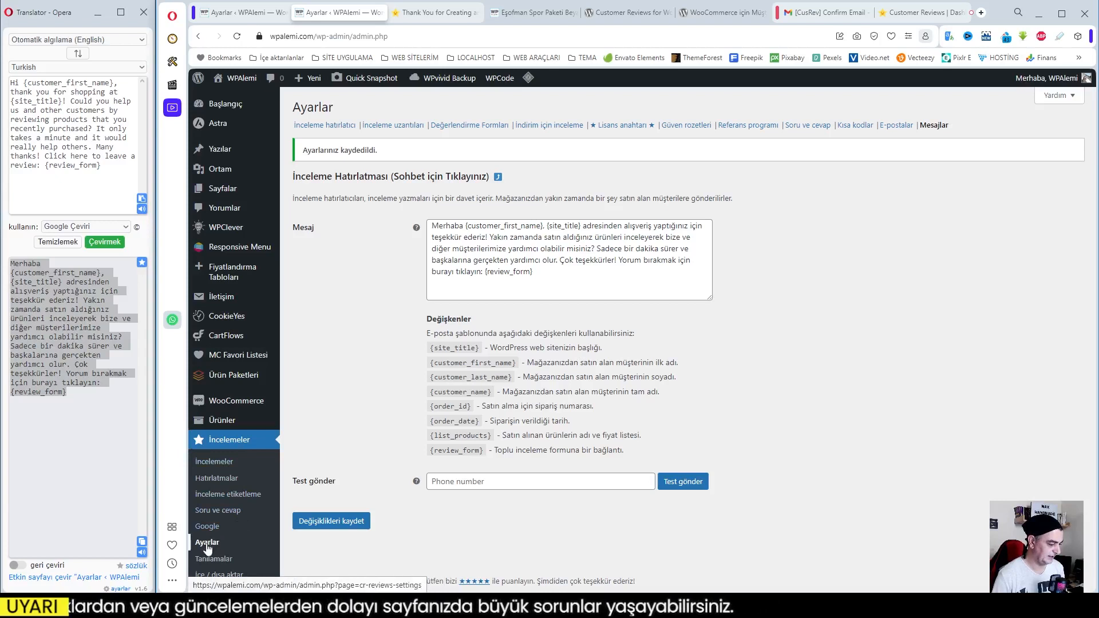
Look through the plugin's İnceleme etiketleme, Soru ve cevap and Google pages
left_click(219, 484)
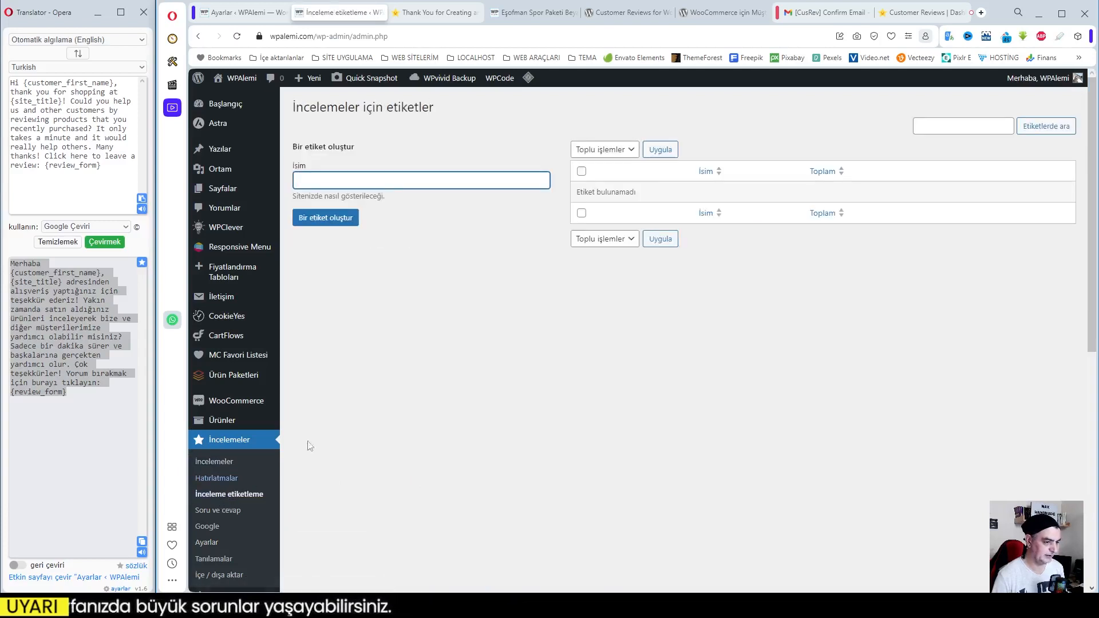
left_click(216, 511)
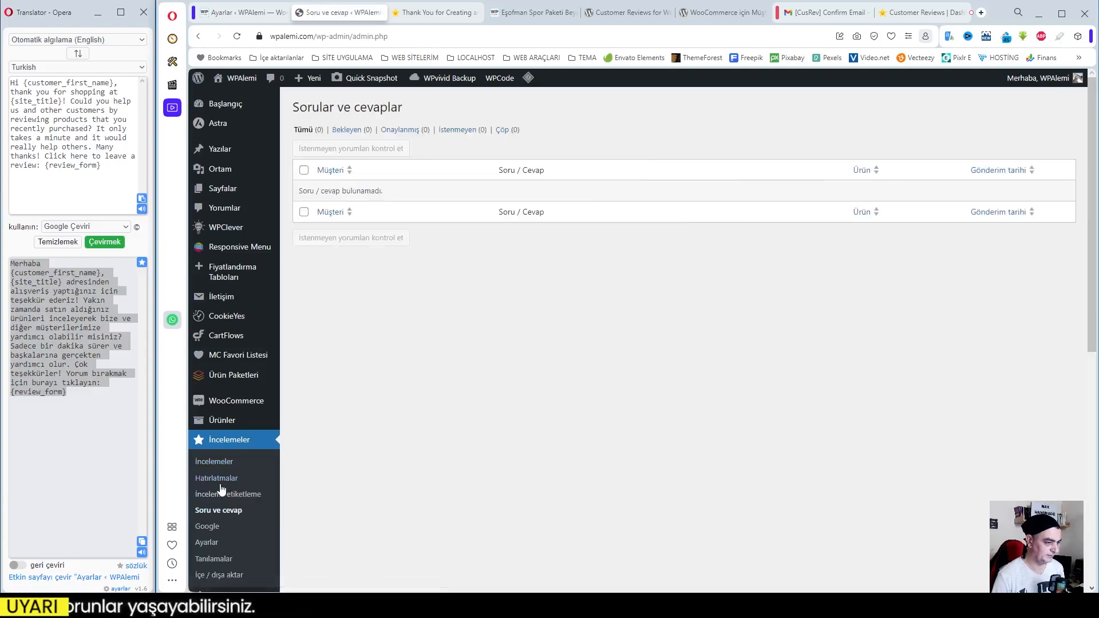
left_click(207, 526)
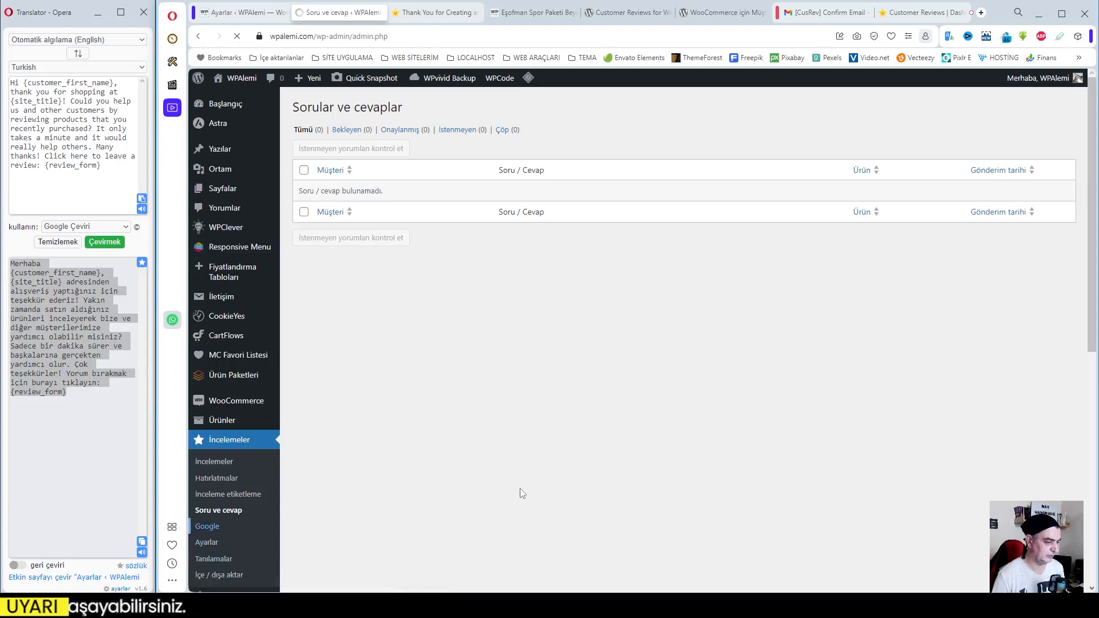
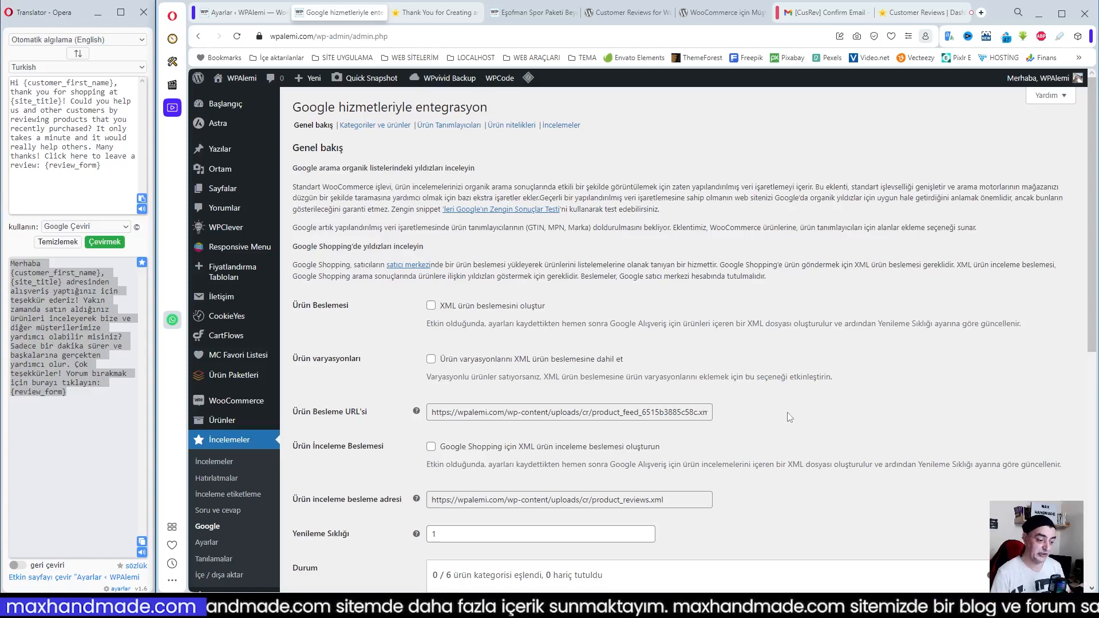
Review the Google integration's Genel bakış settings, covering the XML product and review feeds, refresh frequency and mapping status
scroll(788, 415, "down", 2)
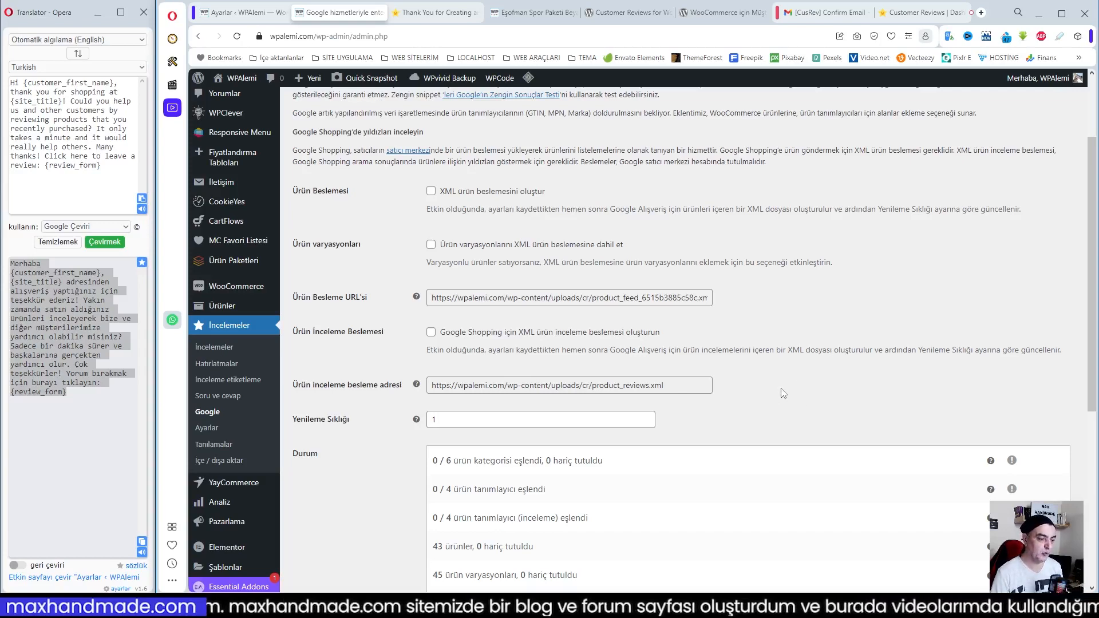
scroll(783, 393, "up", 3)
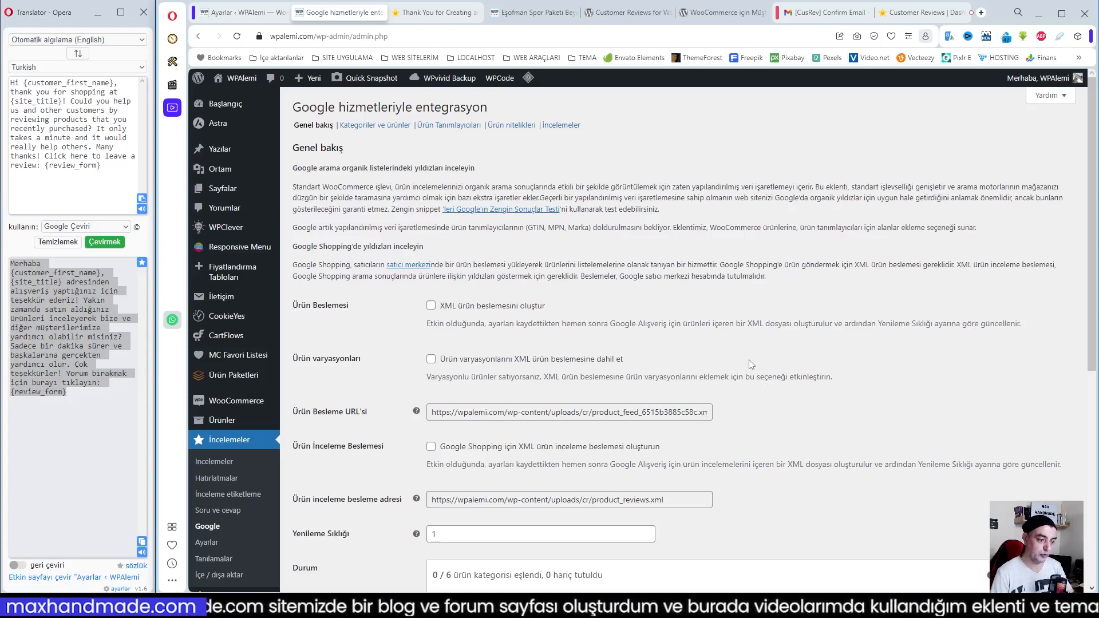
scroll(756, 365, "down", 3)
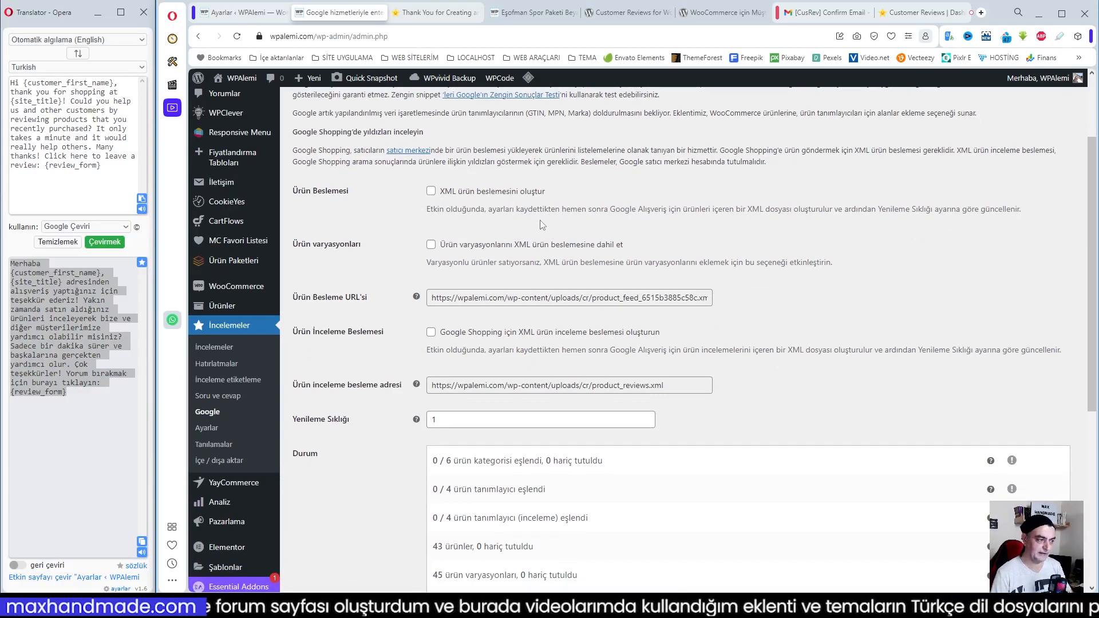
scroll(698, 284, "down", 1)
scroll(705, 286, "down", 3)
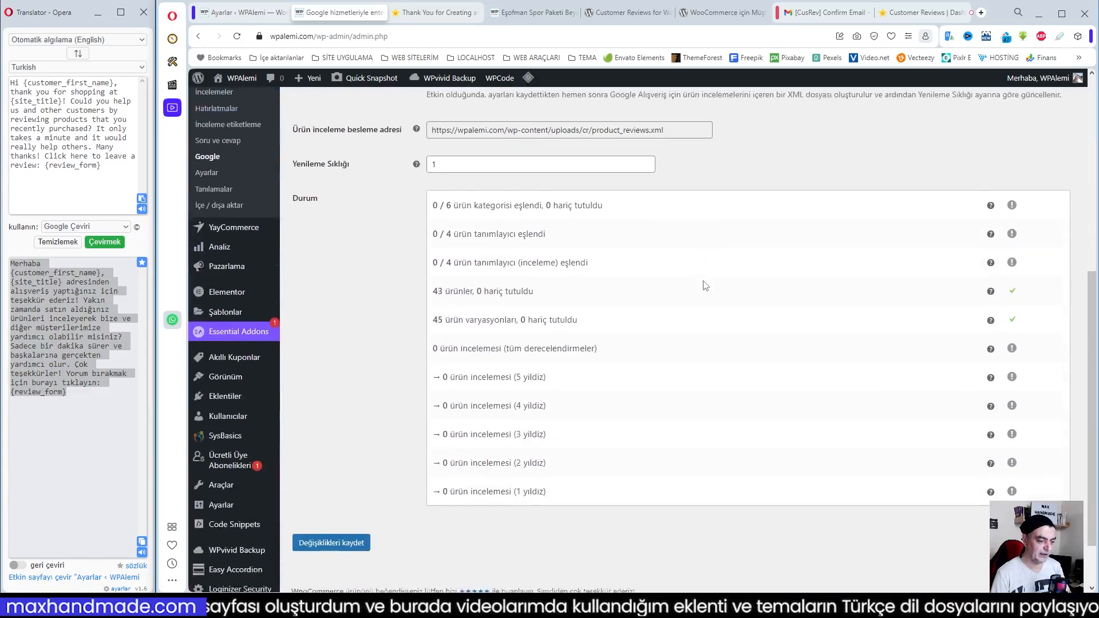
scroll(670, 352, "up", 7)
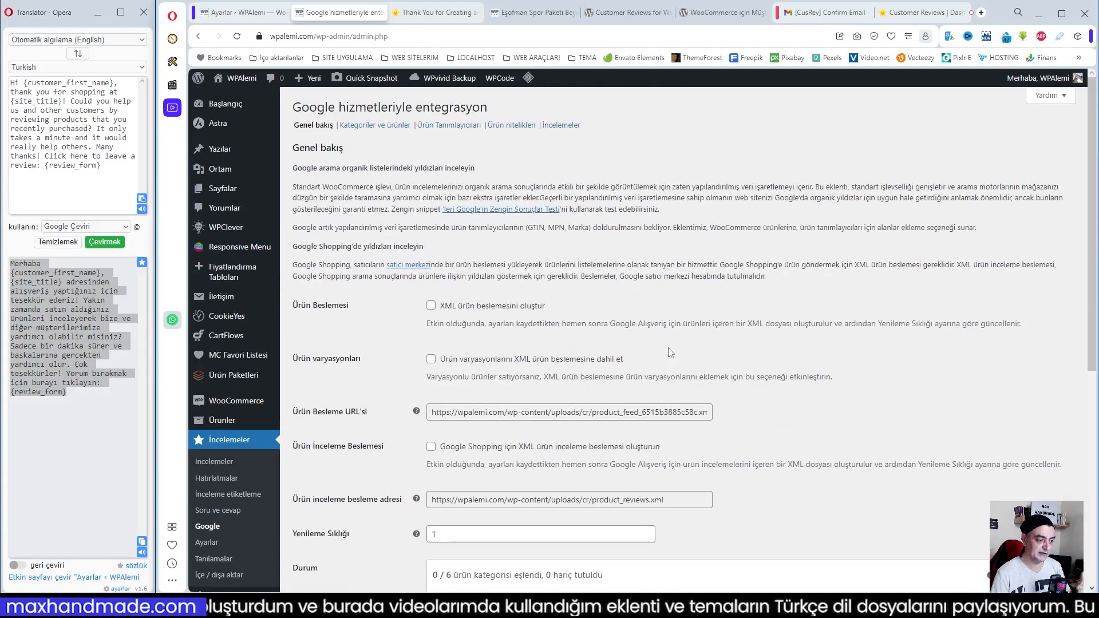
Examine the Google integration's Kategoriler ve ürünler and Ürün Tanımlayıcıları settings
left_click(363, 131)
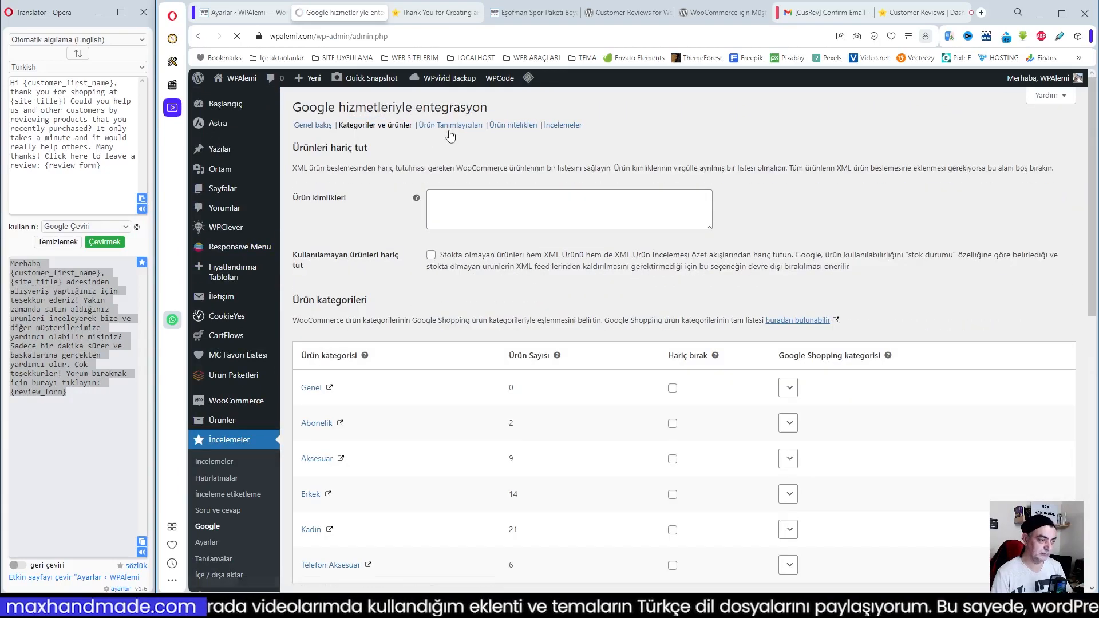
scroll(490, 258, "down", 3)
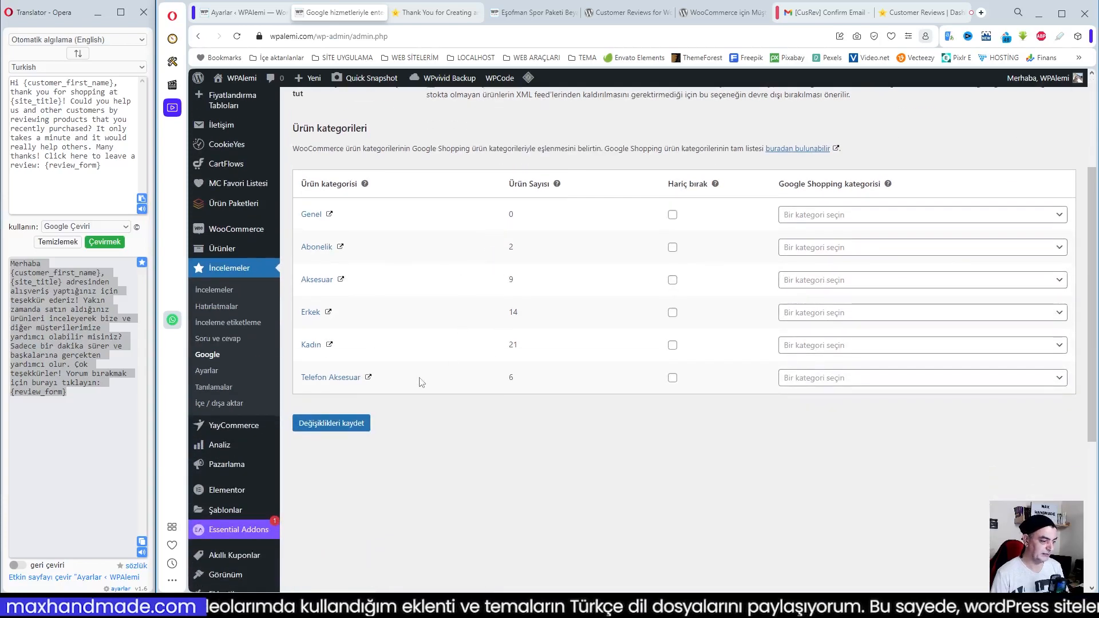
scroll(464, 339, "up", 3)
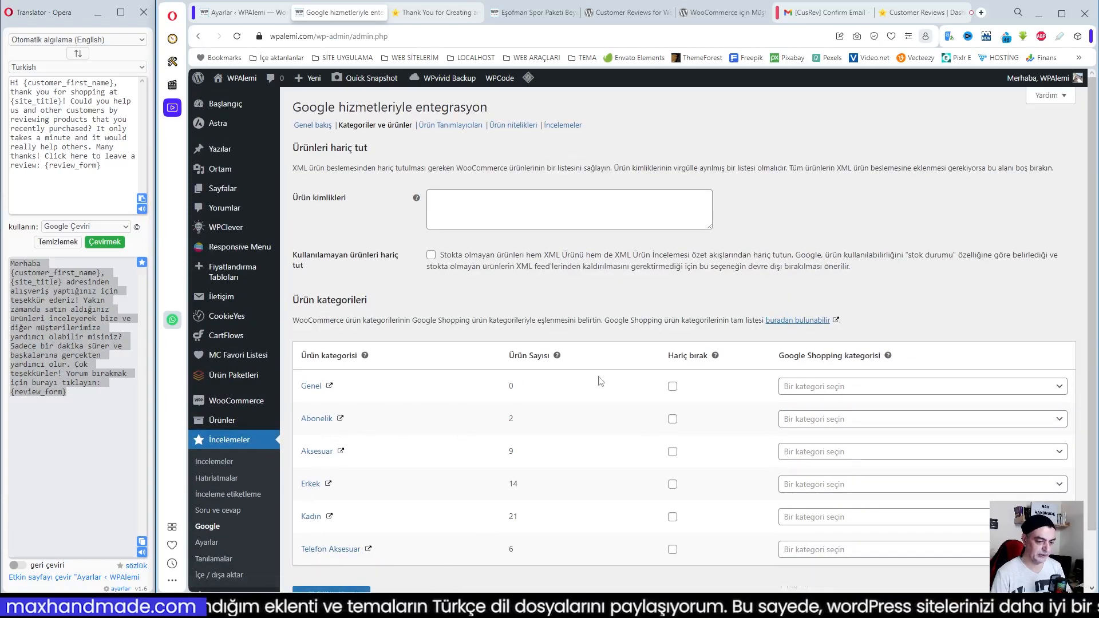
left_click(455, 127)
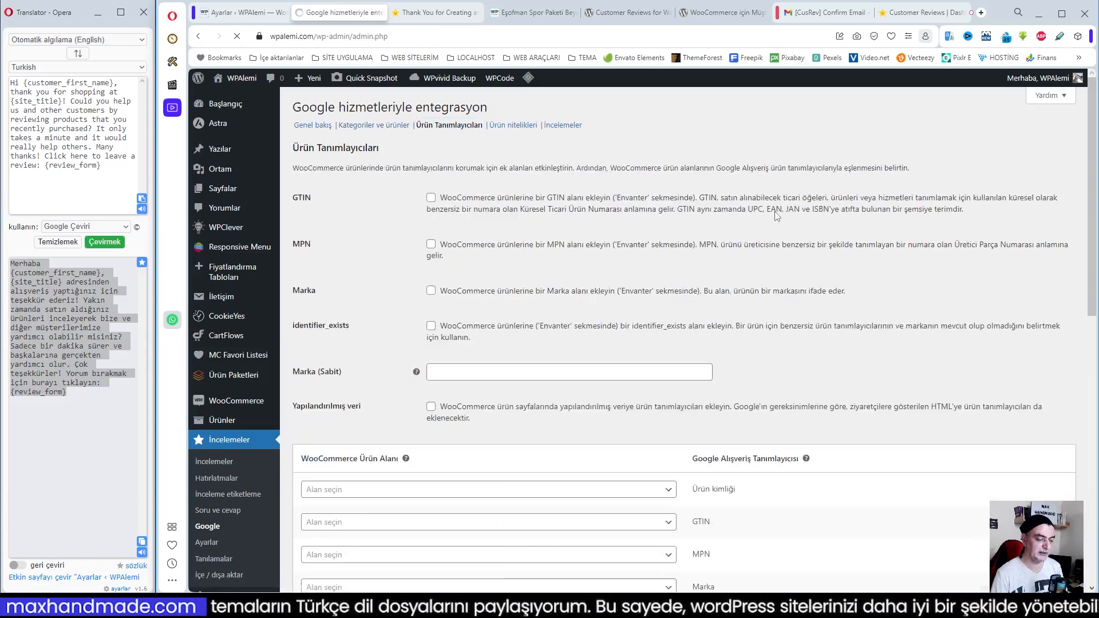
scroll(687, 256, "down", 5)
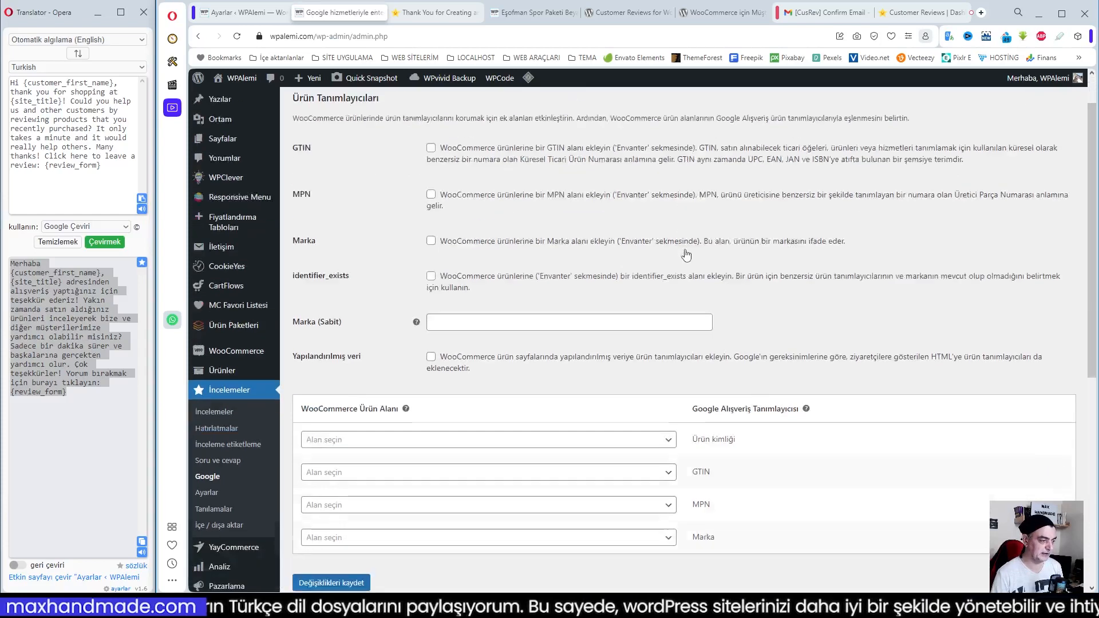
scroll(690, 256, "up", 5)
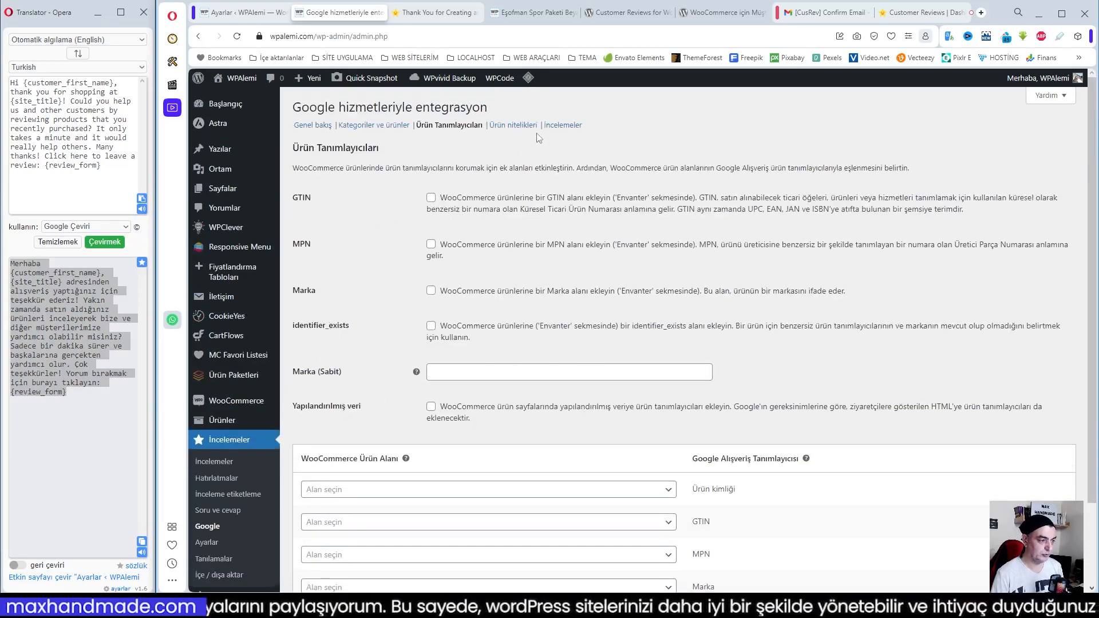
scroll(667, 282, "down", 4)
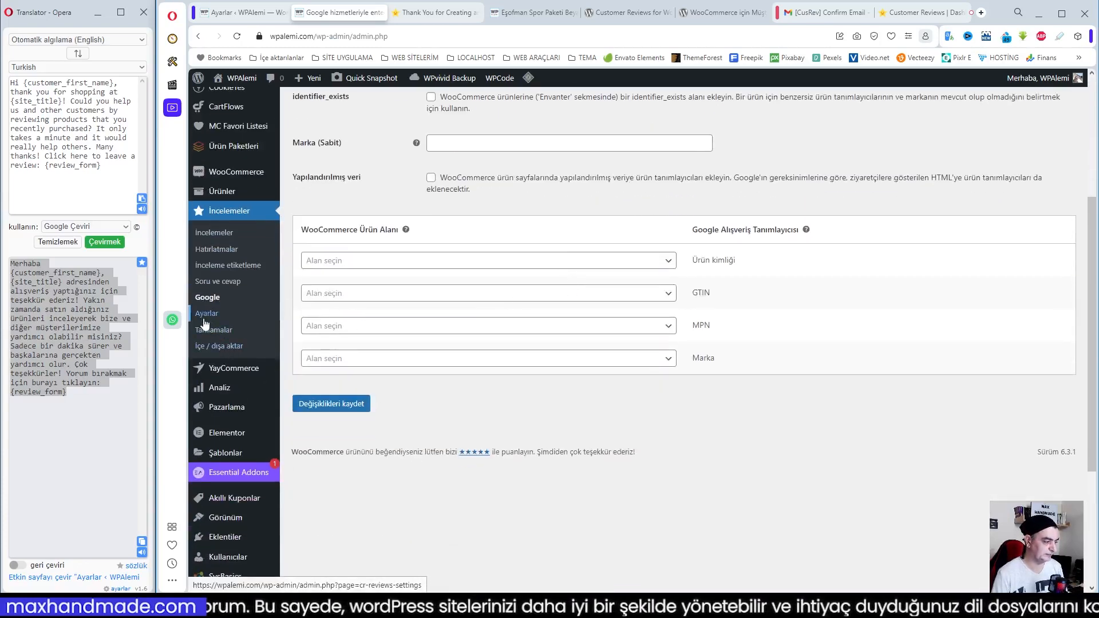
scroll(534, 361, "up", 4)
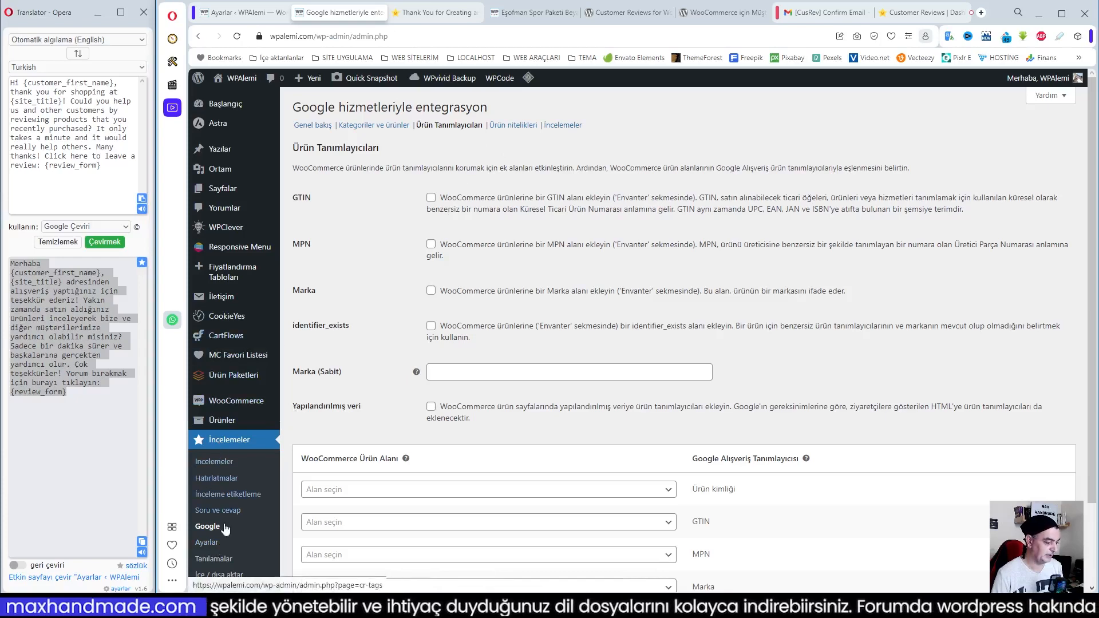
Look over the plugin's Tanılamalar report and open the İçe / dışa aktar page
left_click(209, 562)
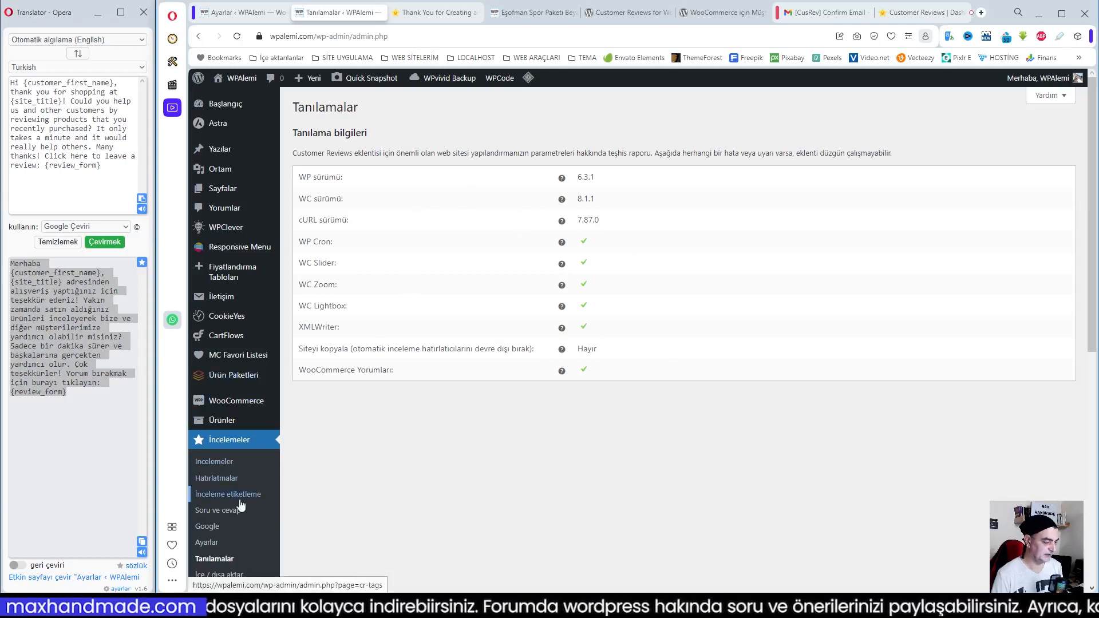
scroll(206, 487, "down", 1)
left_click(214, 518)
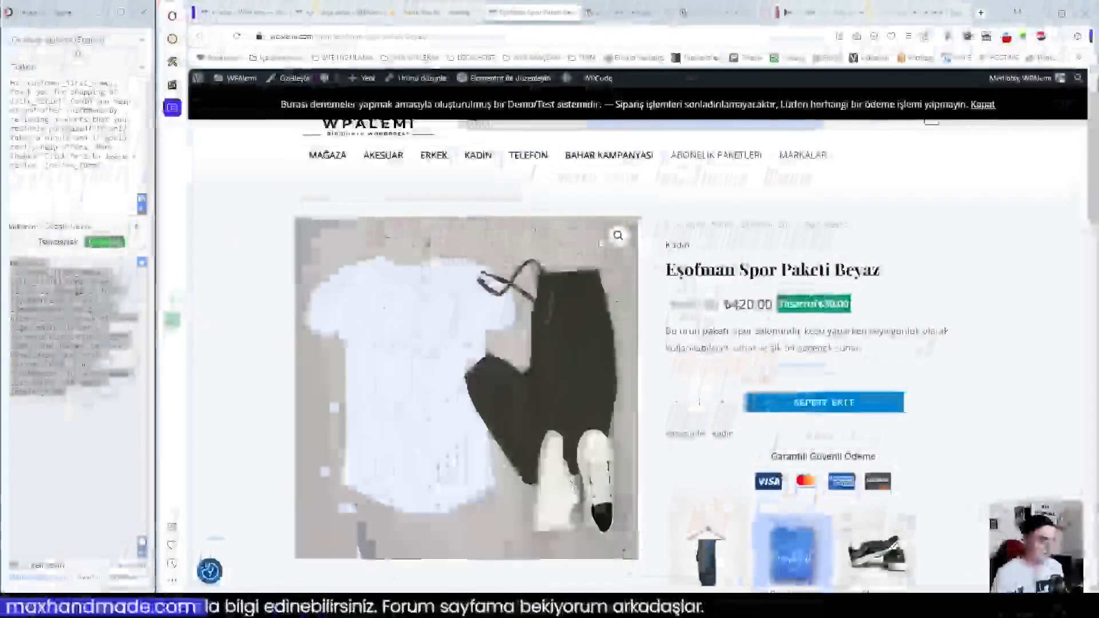
Reload the Eşofman Spor Paketi Beyaz product page and inspect its Değerlendirmeler section
scroll(623, 283, "down", 5)
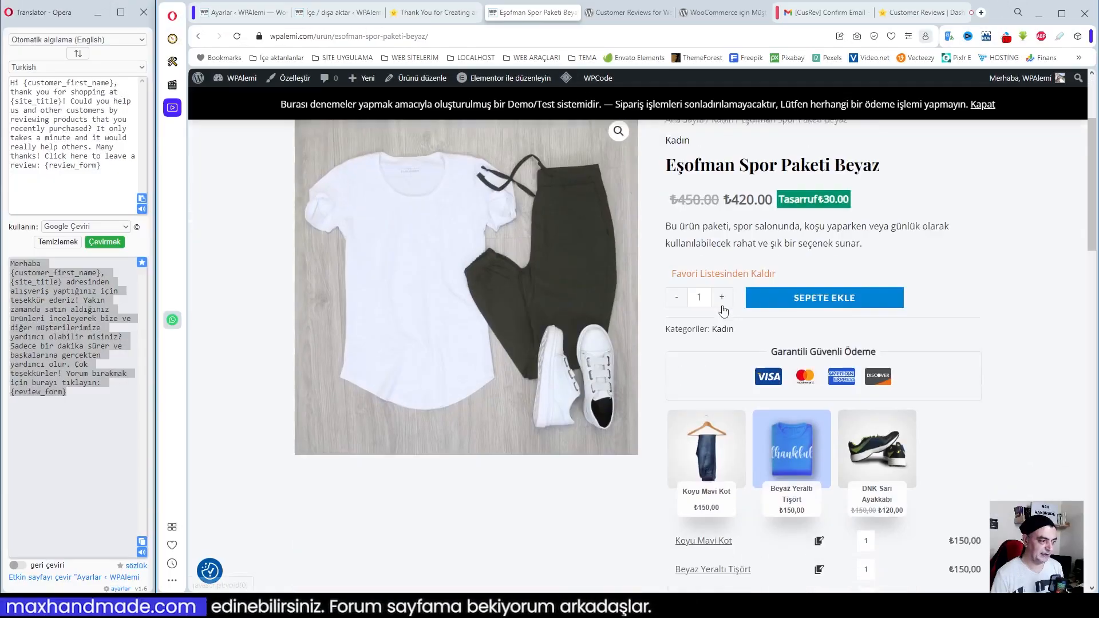
scroll(638, 324, "up", 5)
scroll(638, 324, "down", 6)
scroll(638, 324, "up", 4)
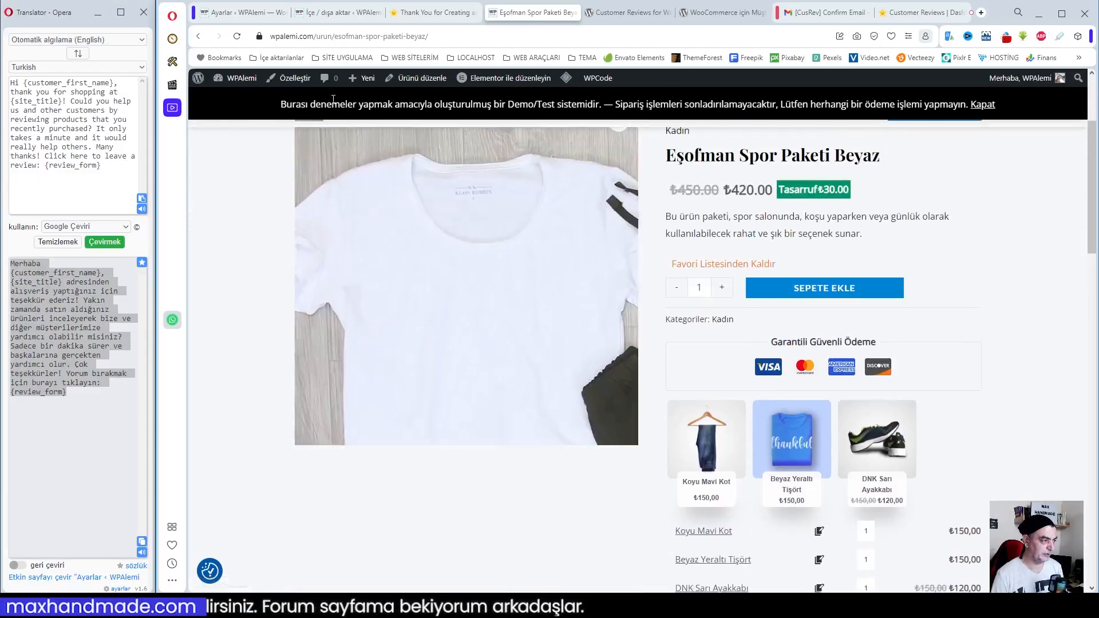
left_click(237, 36)
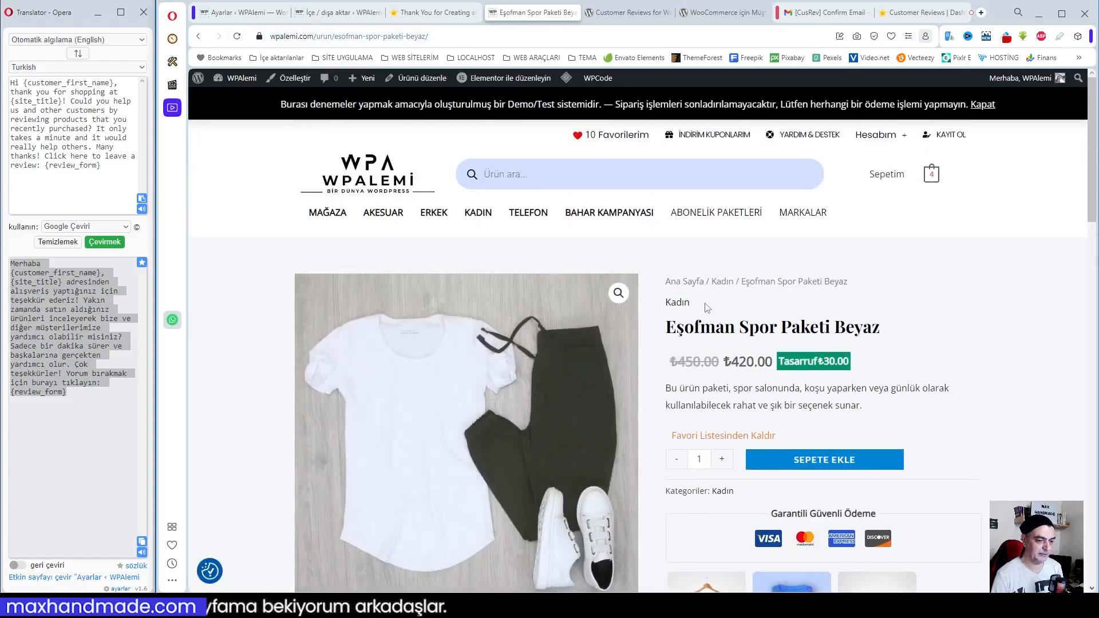
scroll(741, 317, "down", 7)
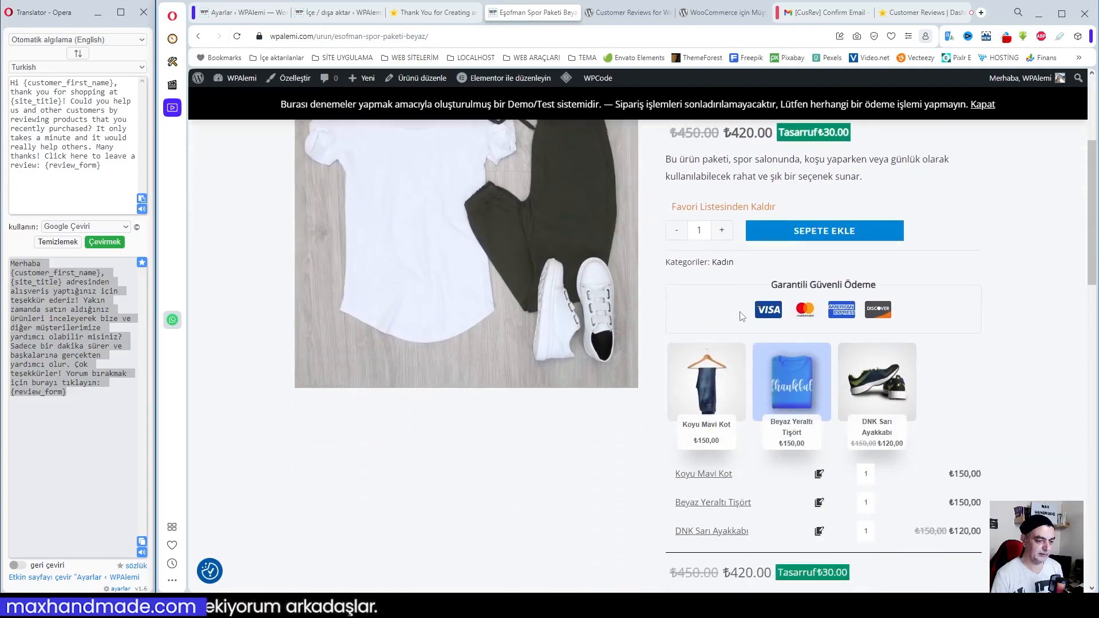
scroll(742, 317, "down", 5)
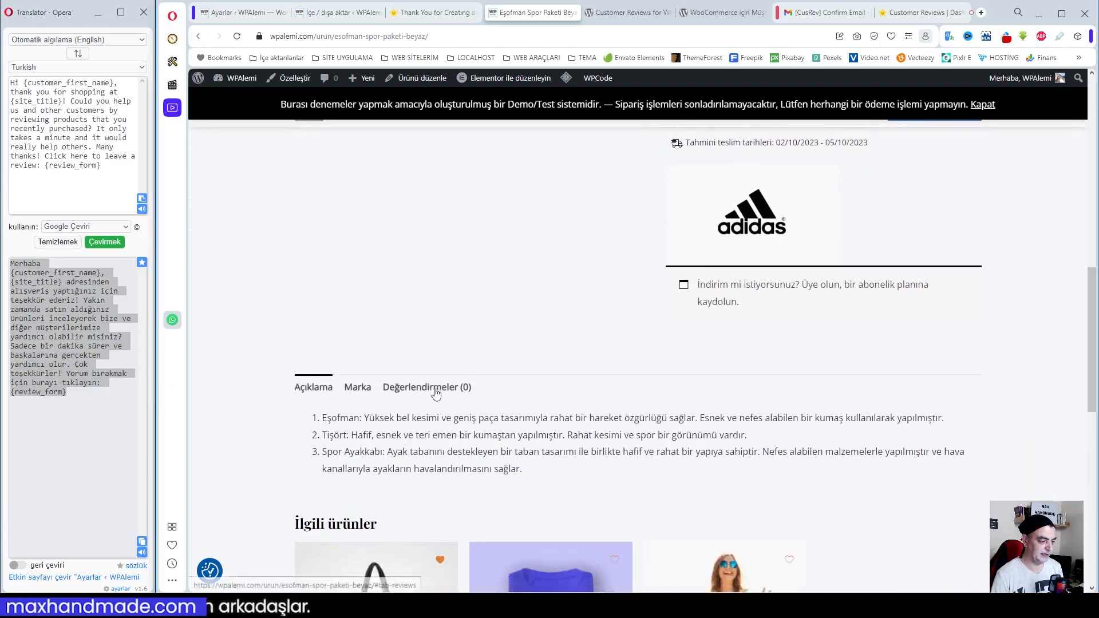
left_click(419, 395)
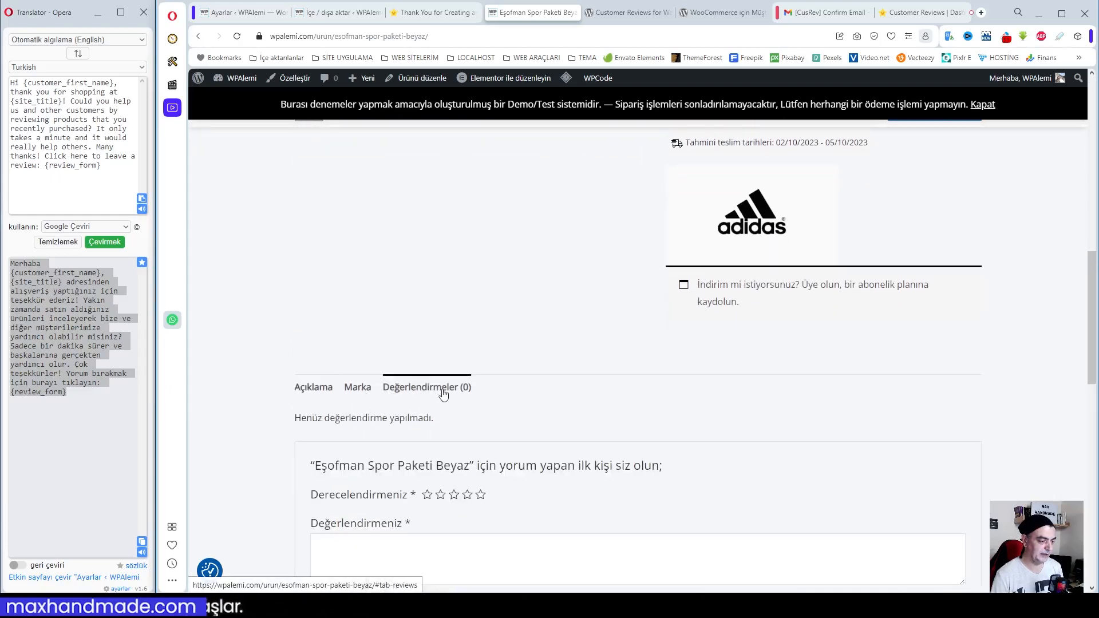
Purge all site caches from the product page and reopen the product's Değerlendirmeler section
mouse_move(567, 77)
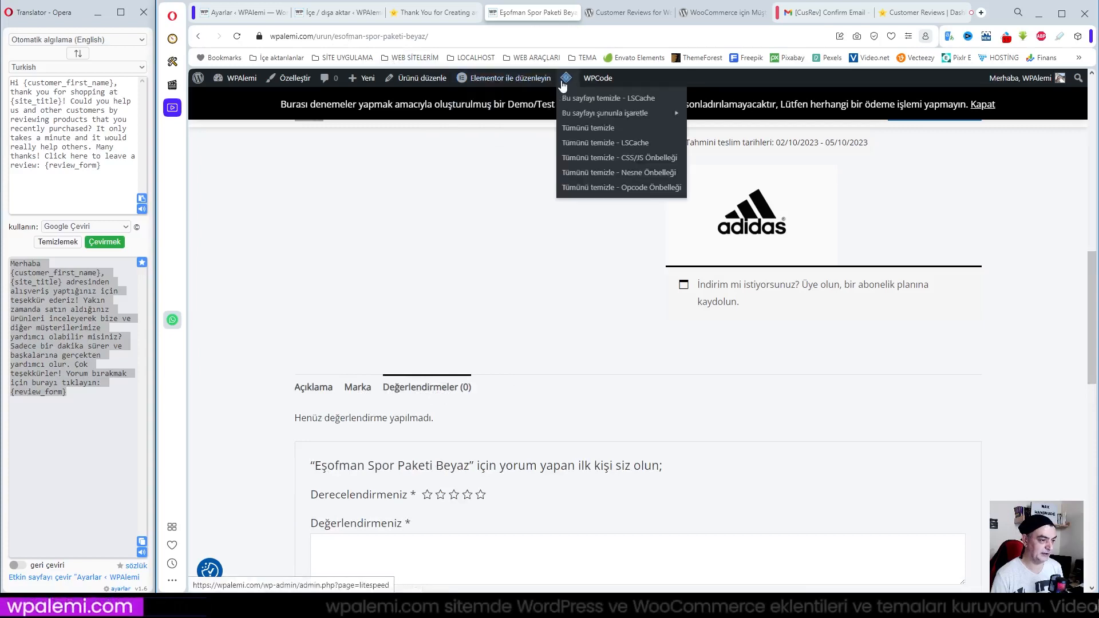
left_click(588, 128)
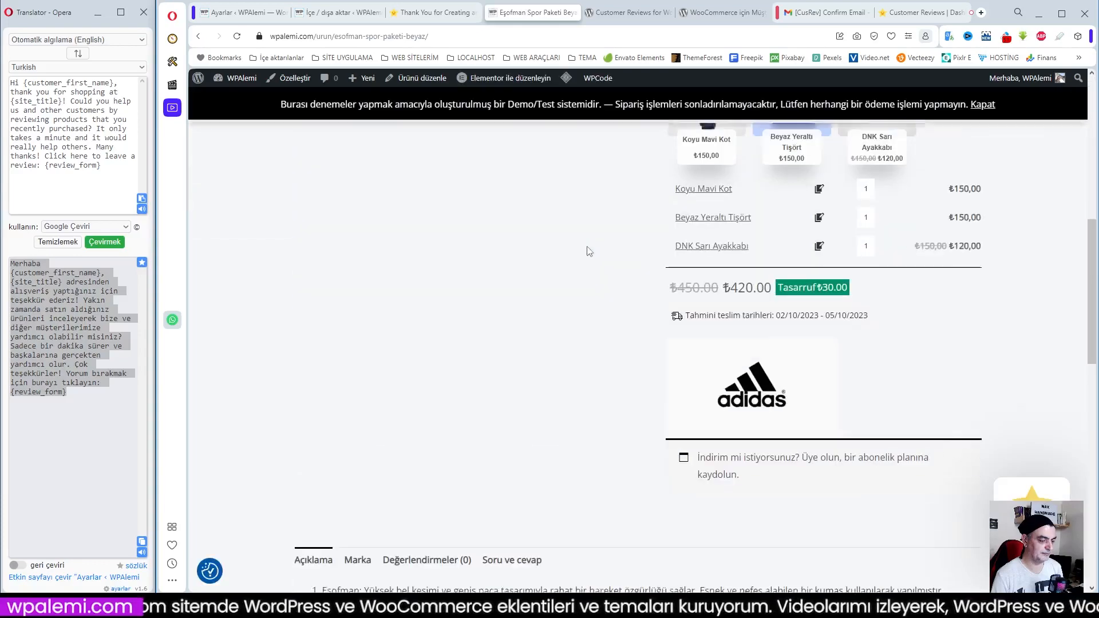
scroll(589, 251, "down", 5)
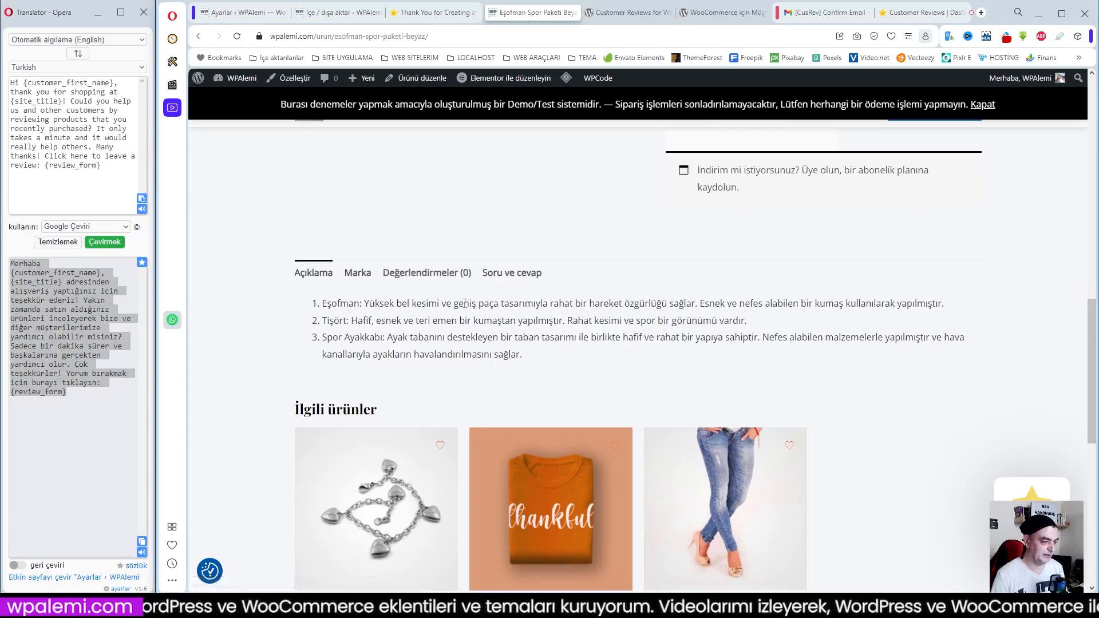
left_click(410, 274)
scroll(640, 304, "down", 2)
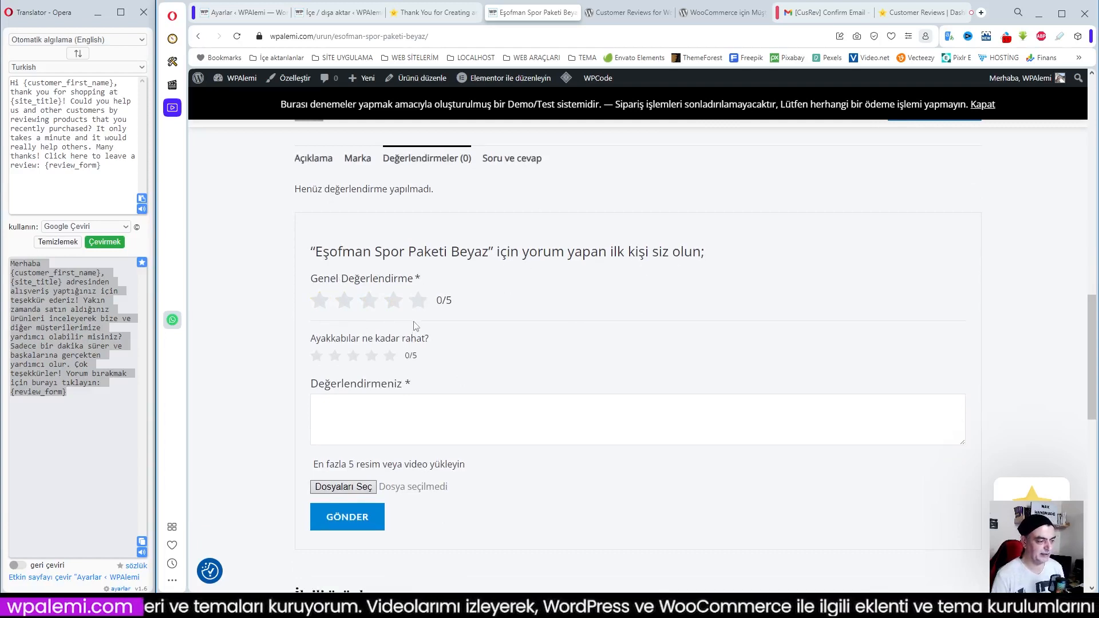
Submit a review rated 5/5 overall and 4/5 for shoe comfort, with the text "Gerçekten rahat ve konforlu" and the Youtube Kapak image
scroll(546, 303, "down", 1)
left_click(419, 243)
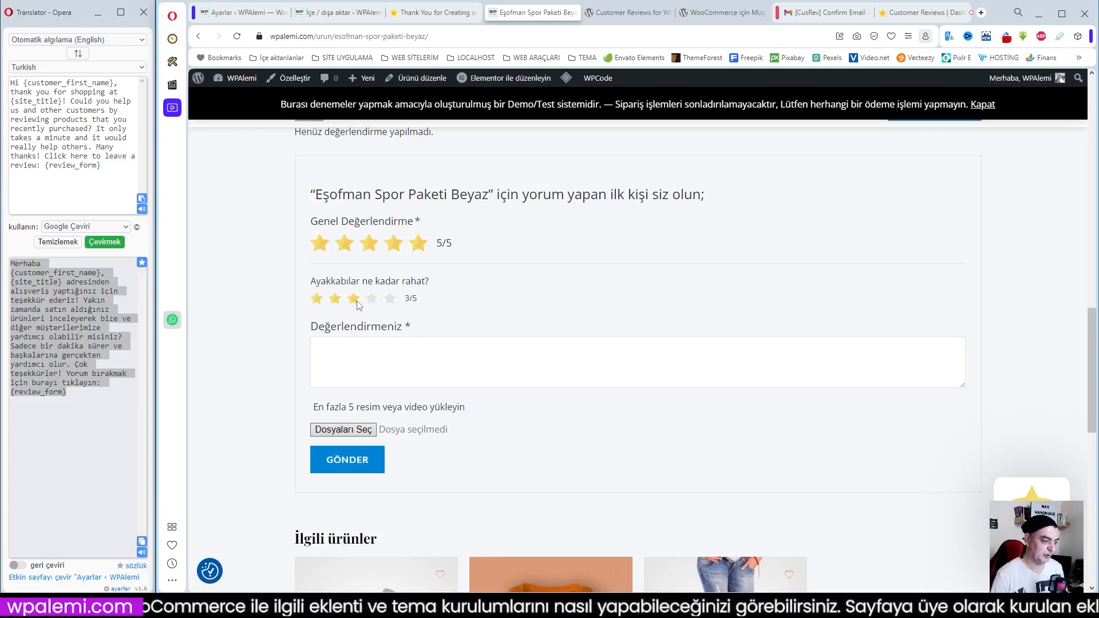
left_click(370, 354)
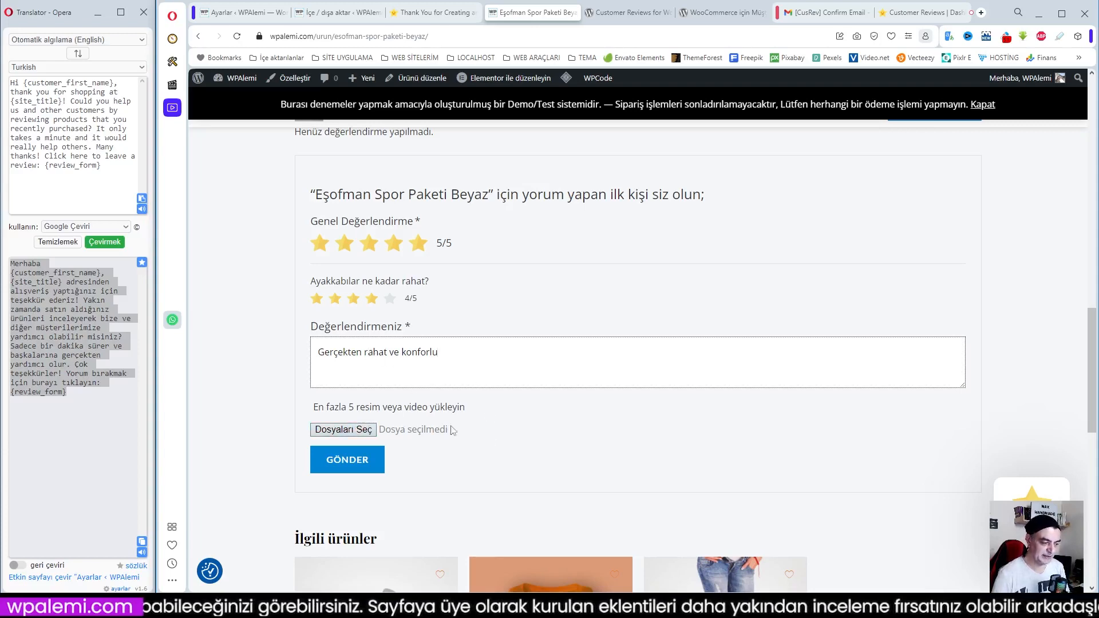
left_click(359, 424)
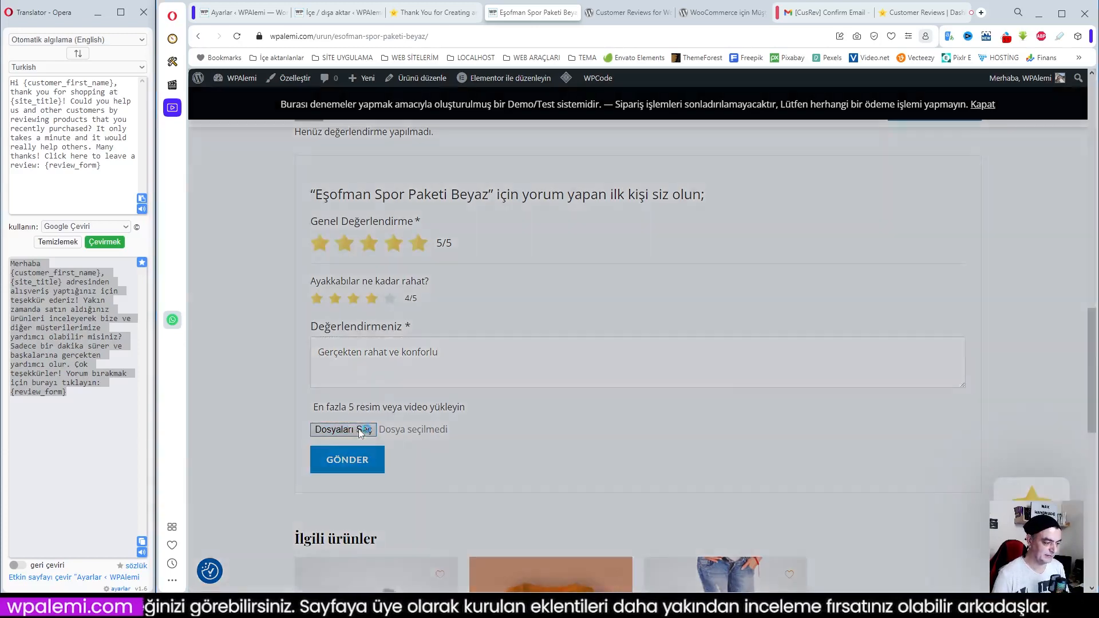
left_click(480, 162)
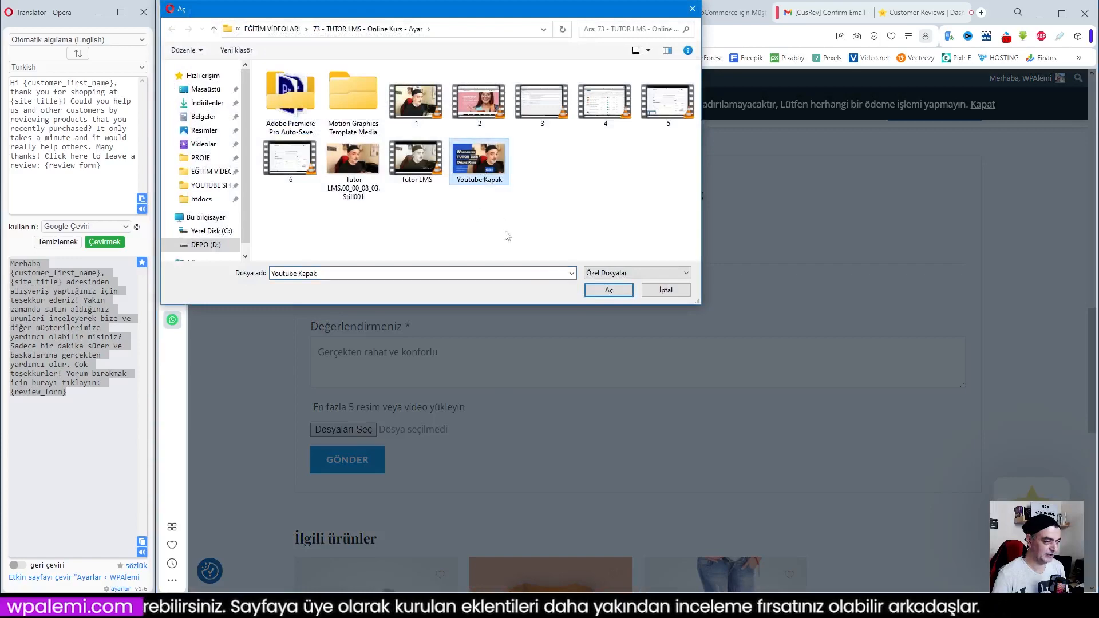
left_click(590, 291)
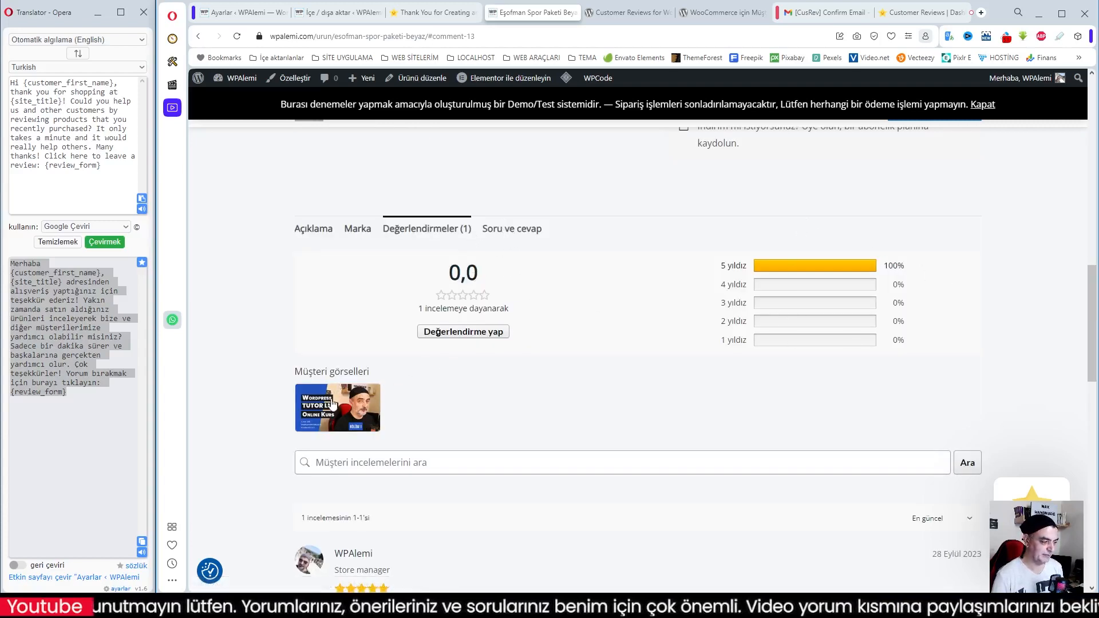
Examine the published review, including its rating summary, customer image, helpfulness votes and sorting options
scroll(387, 393, "down", 1)
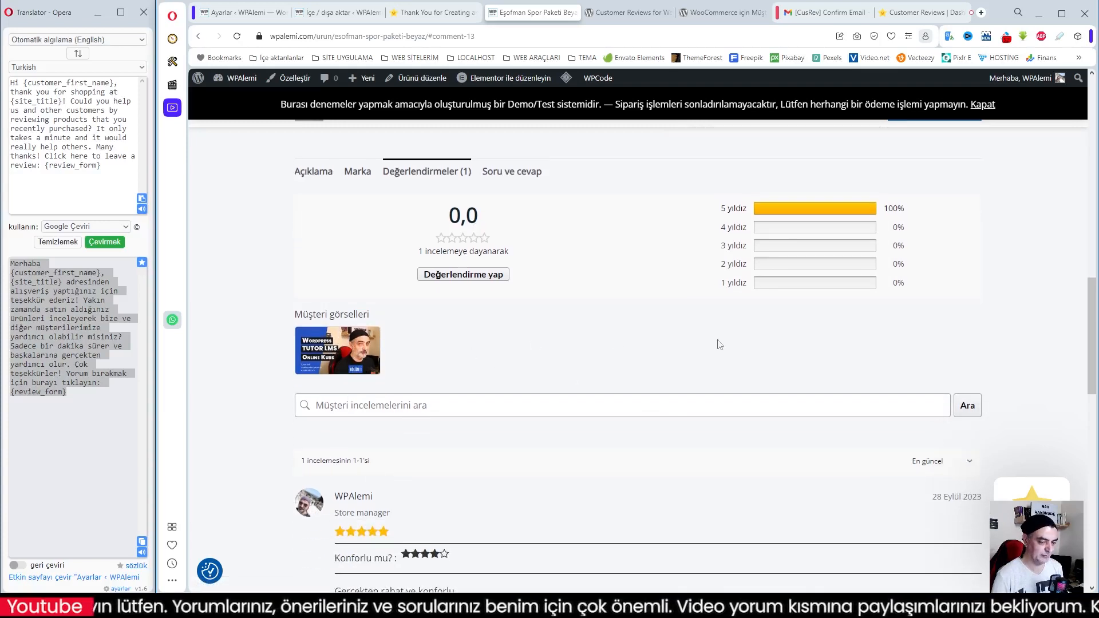
scroll(683, 344, "down", 2)
scroll(359, 458, "down", 3)
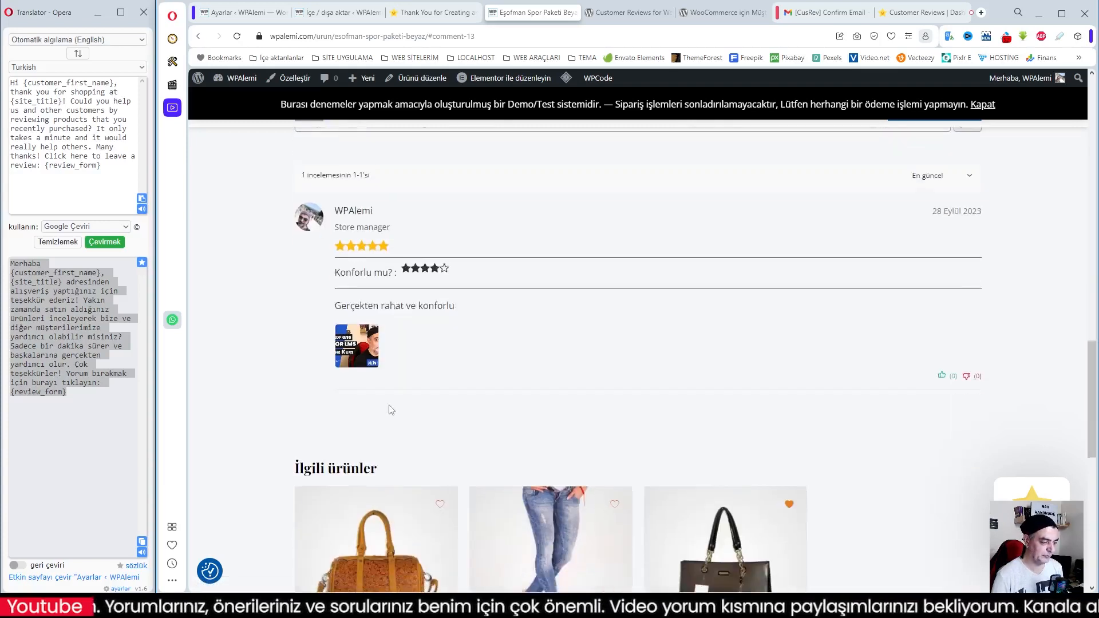
scroll(352, 360, "up", 2)
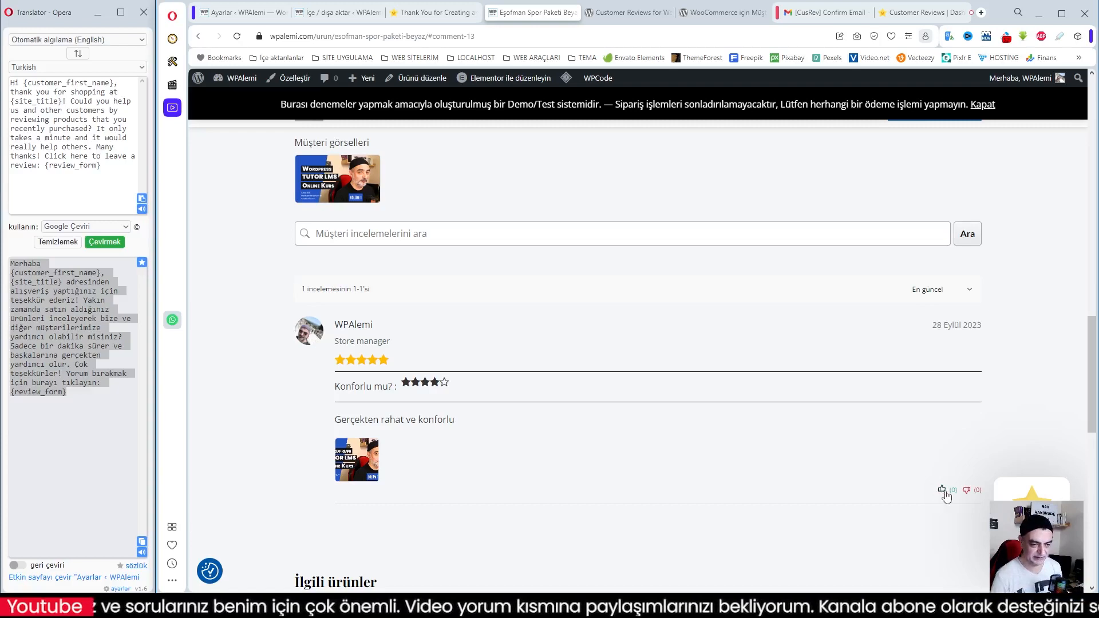
left_click(968, 290)
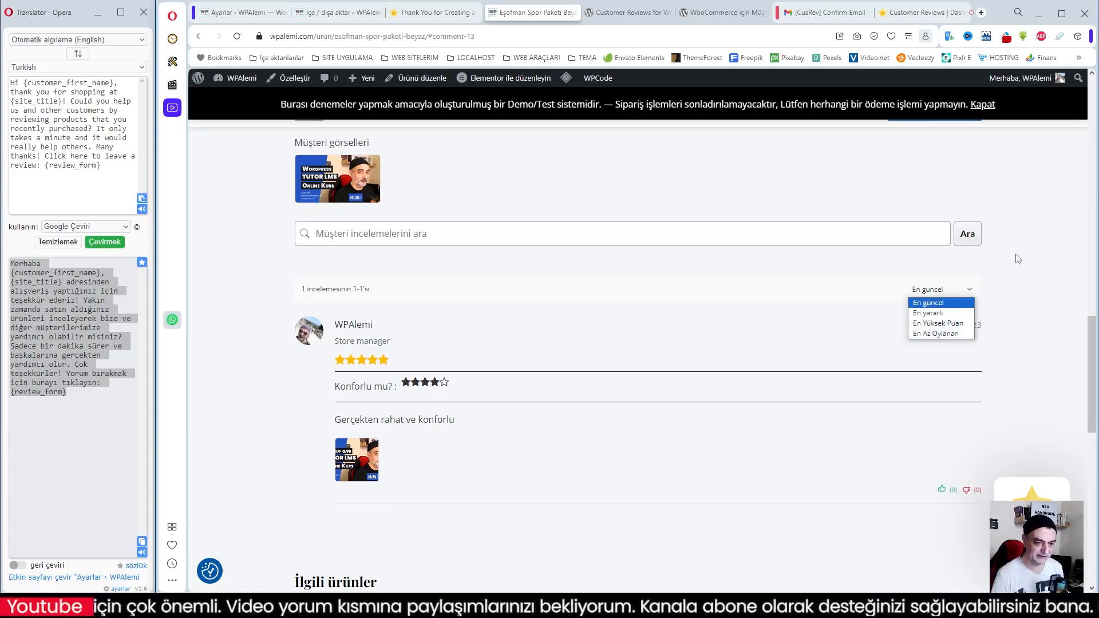
scroll(846, 346, "up", 4)
scroll(846, 348, "down", 1)
scroll(847, 347, "up", 3)
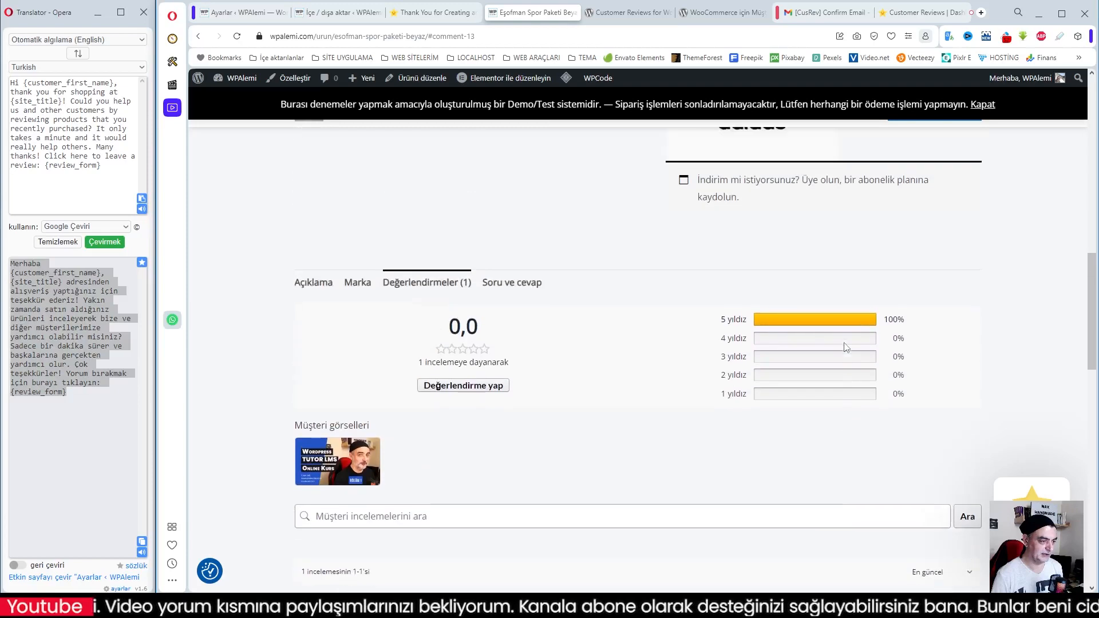
Submit another review on the product, rated 4/5 overall and 5/5 for shoe comfort, with the text "Şık takım"
left_click(475, 394)
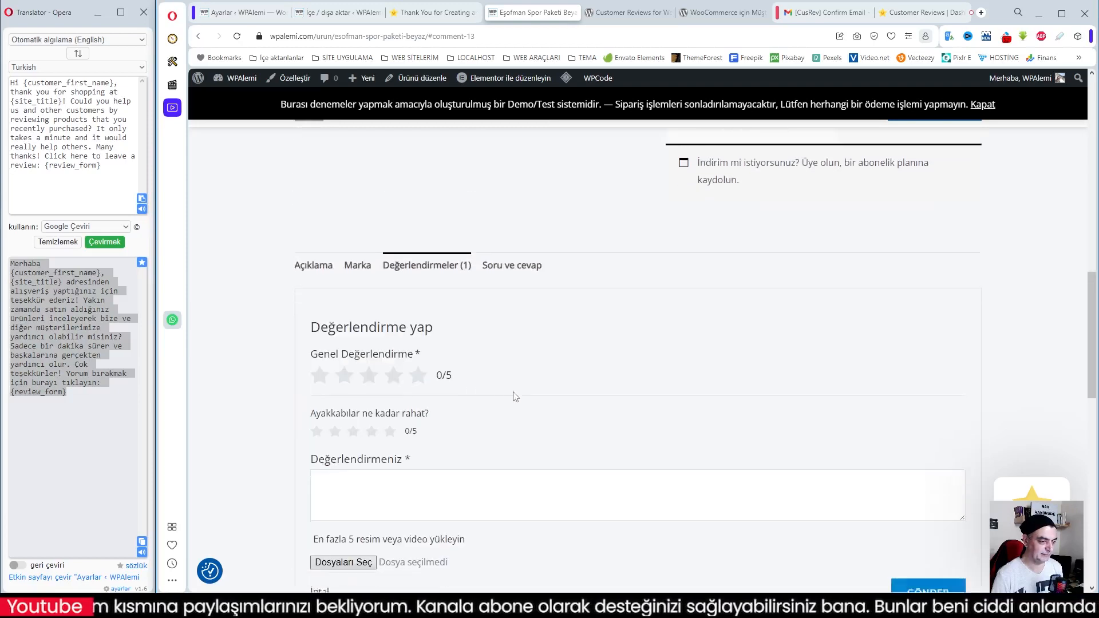
scroll(514, 391, "down", 3)
left_click(387, 287)
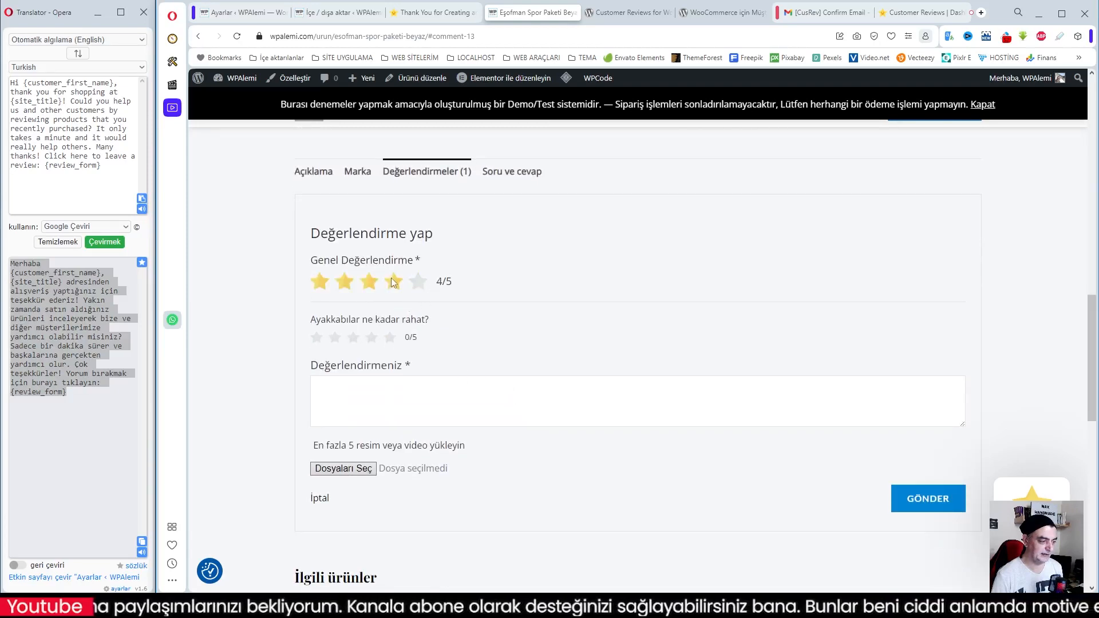
left_click(390, 341)
left_click(379, 399)
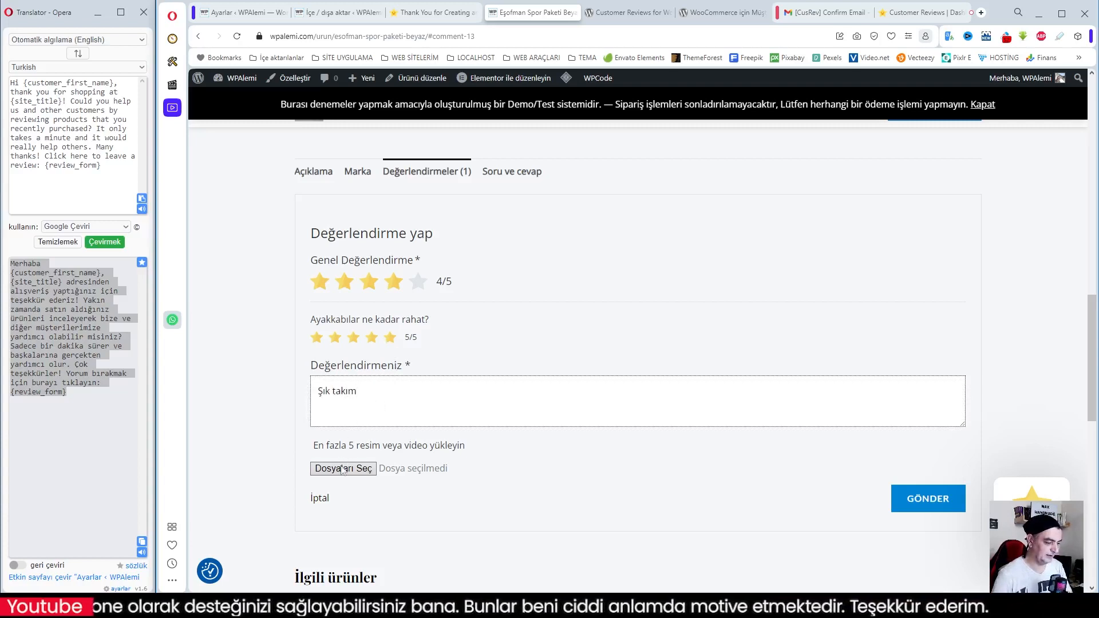
type("Şık takım")
left_click(925, 498)
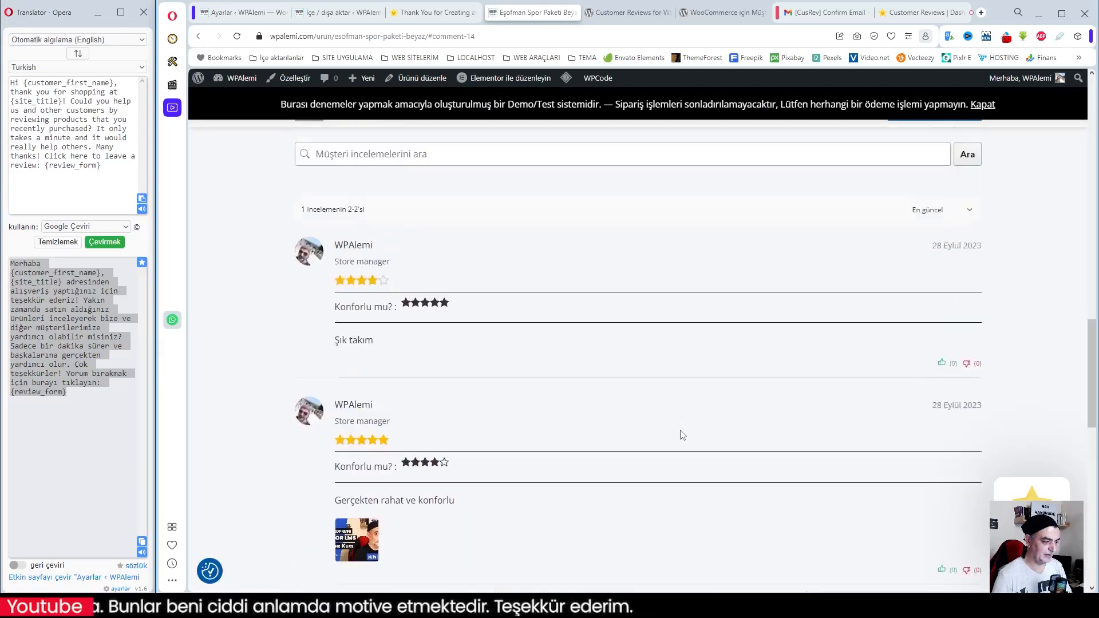
Examine the updated rating summary and both published reviews of the product
scroll(683, 435, "up", 5)
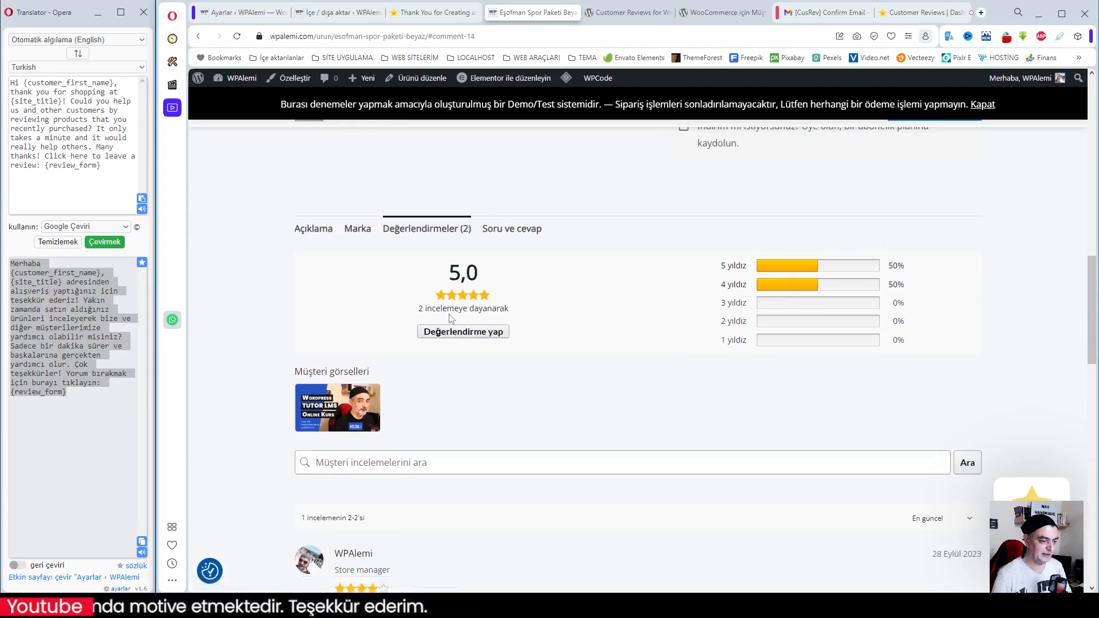
scroll(570, 437, "down", 1)
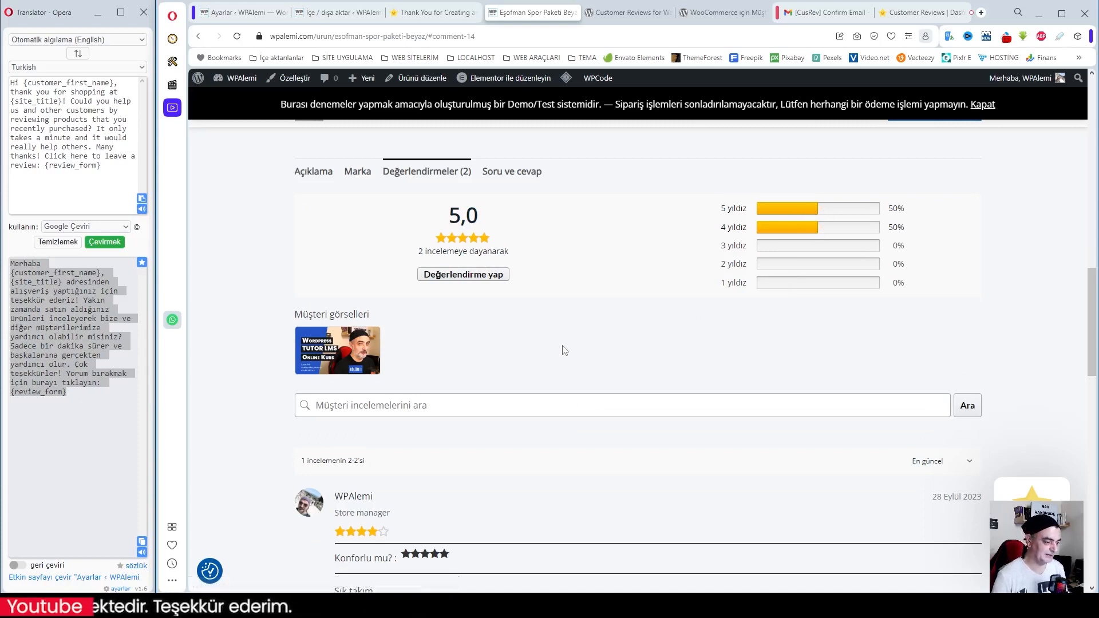
scroll(565, 351, "down", 6)
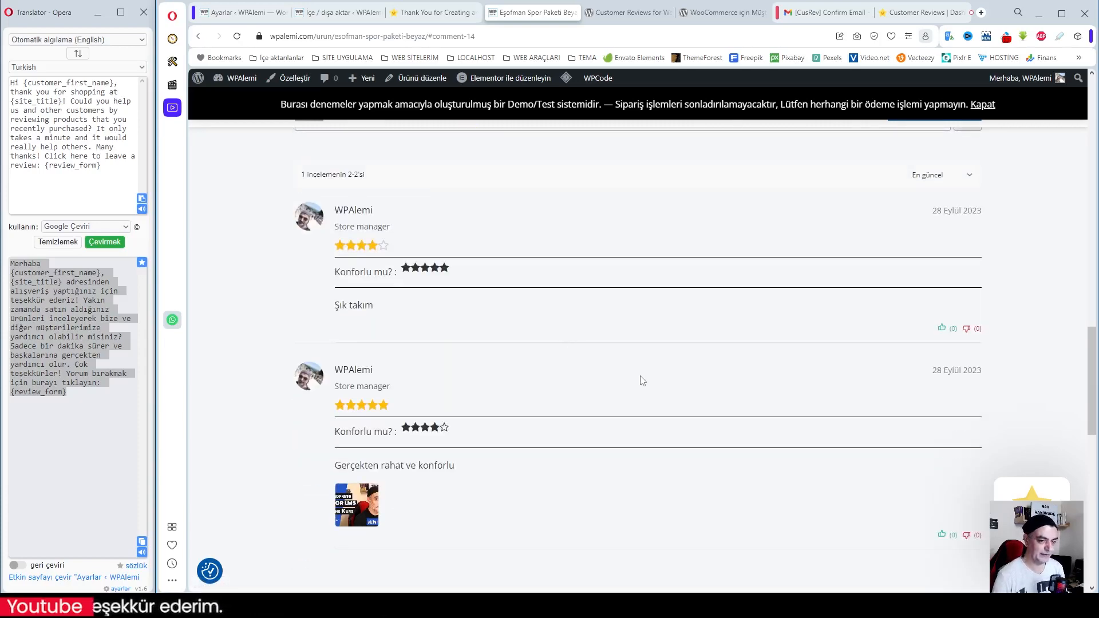
scroll(640, 378, "up", 5)
scroll(643, 381, "up", 4)
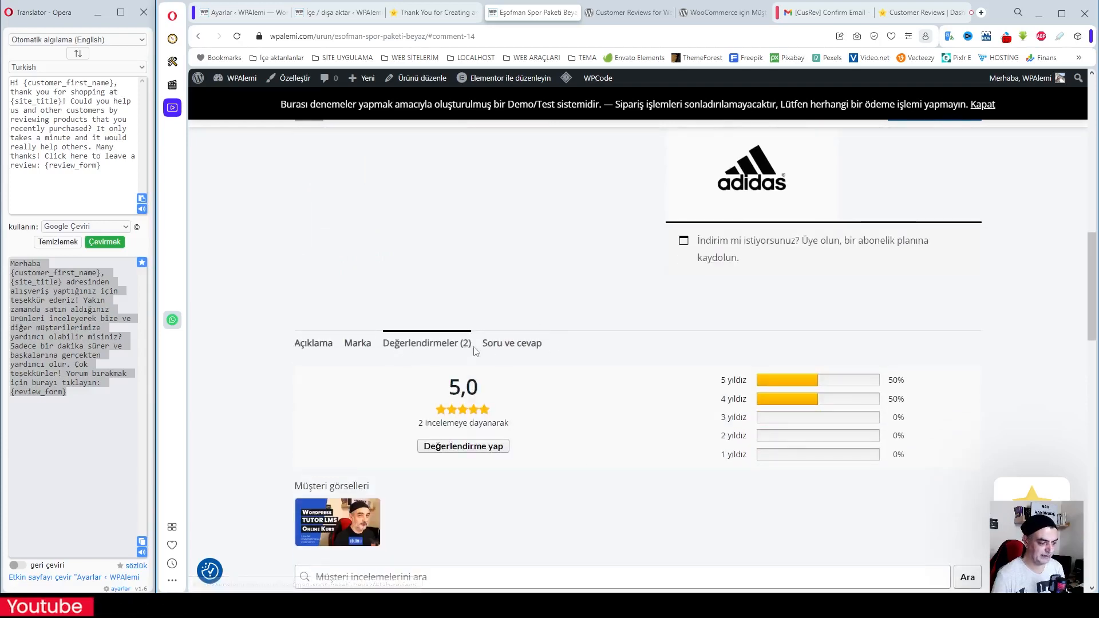
Submit the question "Hangi bedenler bulunur" in the product's Soru ve cevap section and dismiss the confirmation
left_click(503, 345)
scroll(634, 361, "down", 1)
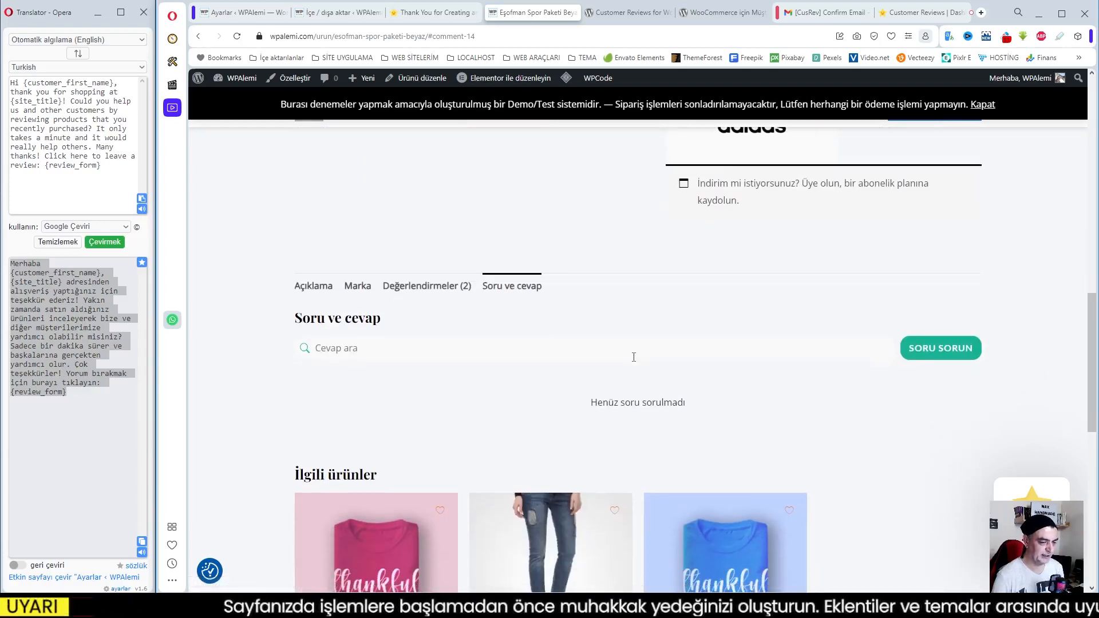
left_click(386, 354)
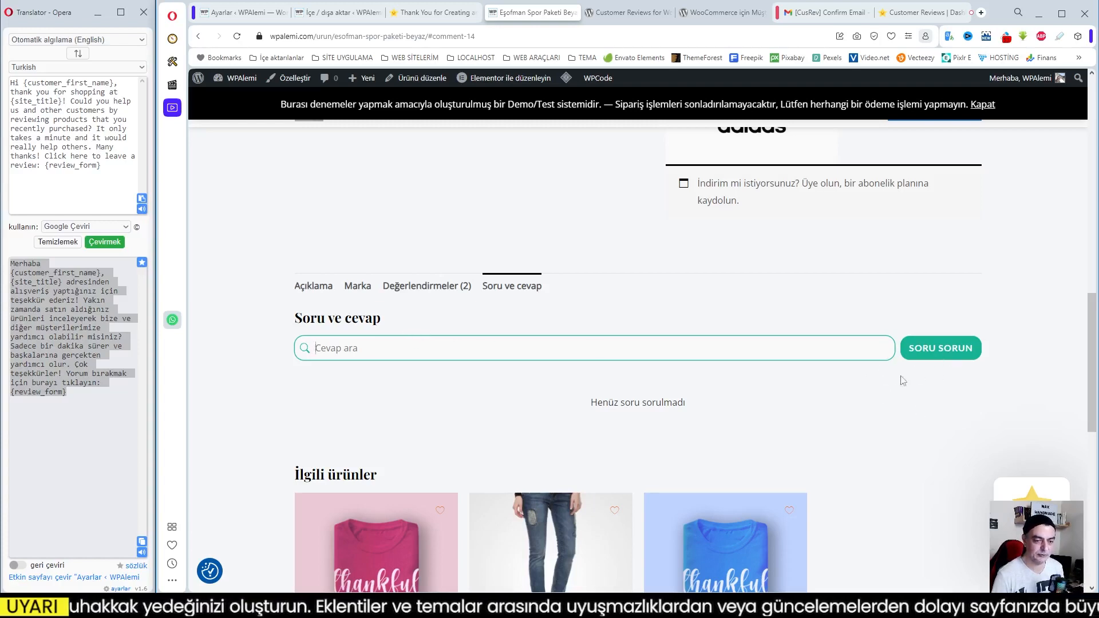
left_click(943, 351)
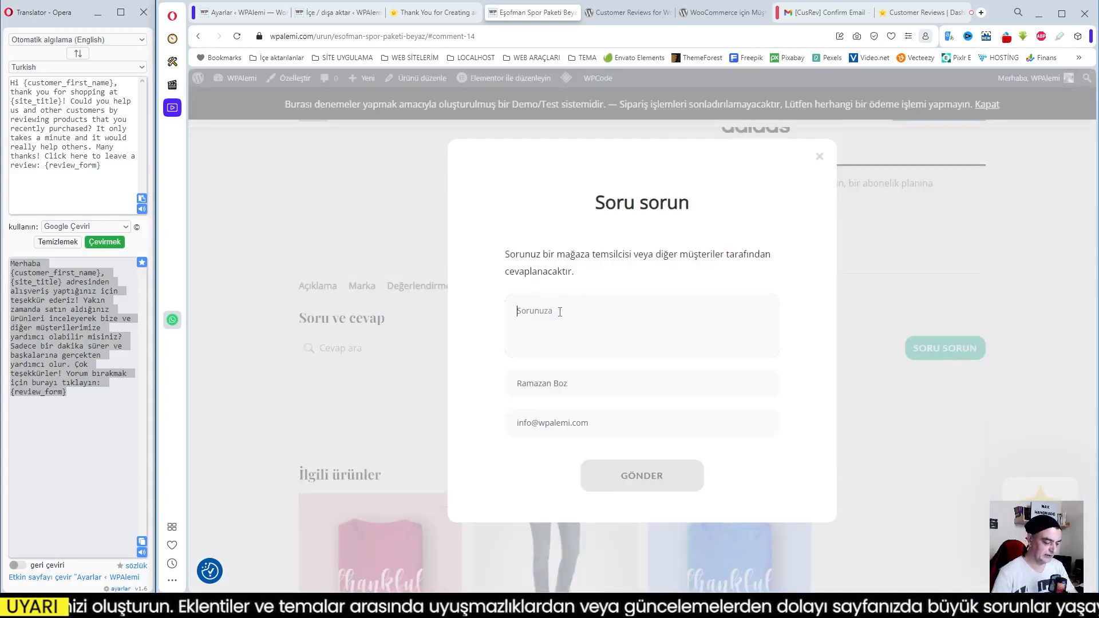
type("Hangi bedenler")
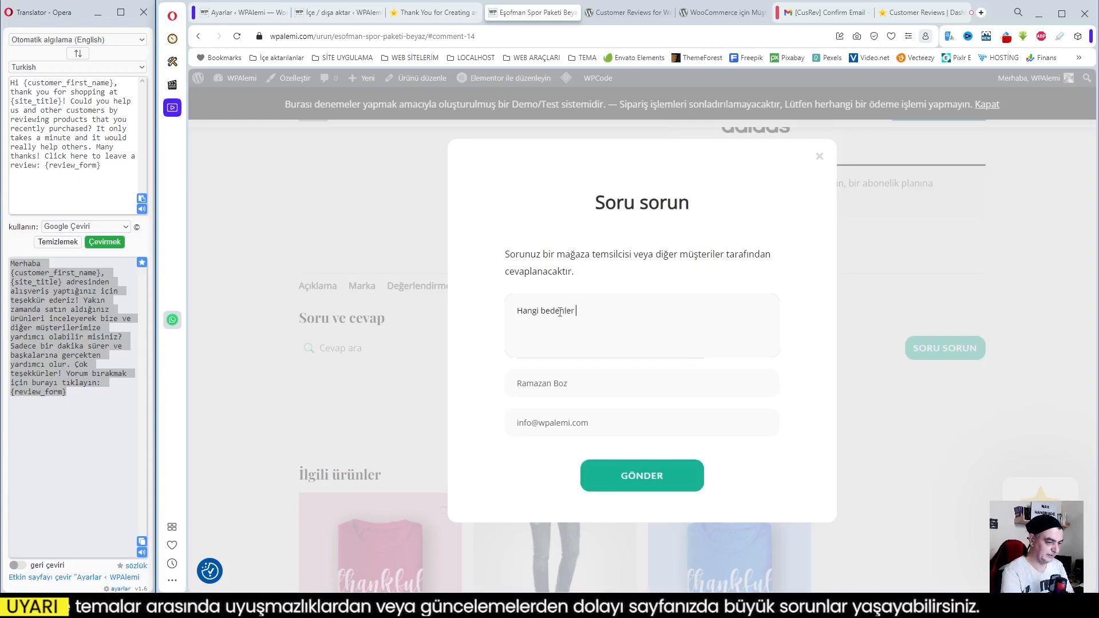
type("ur")
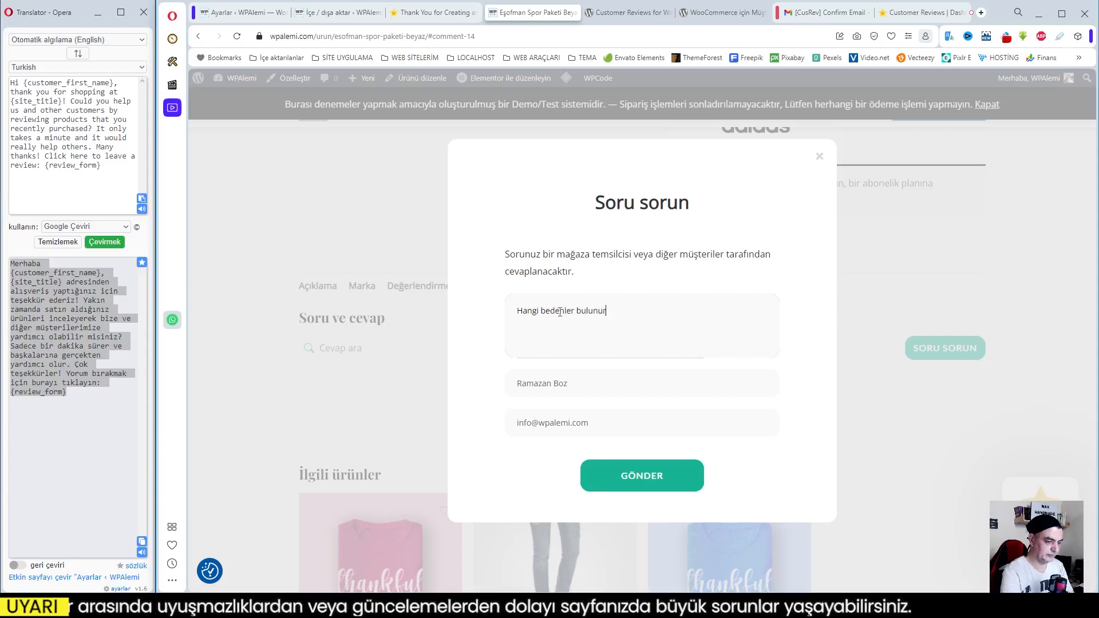
left_click(665, 478)
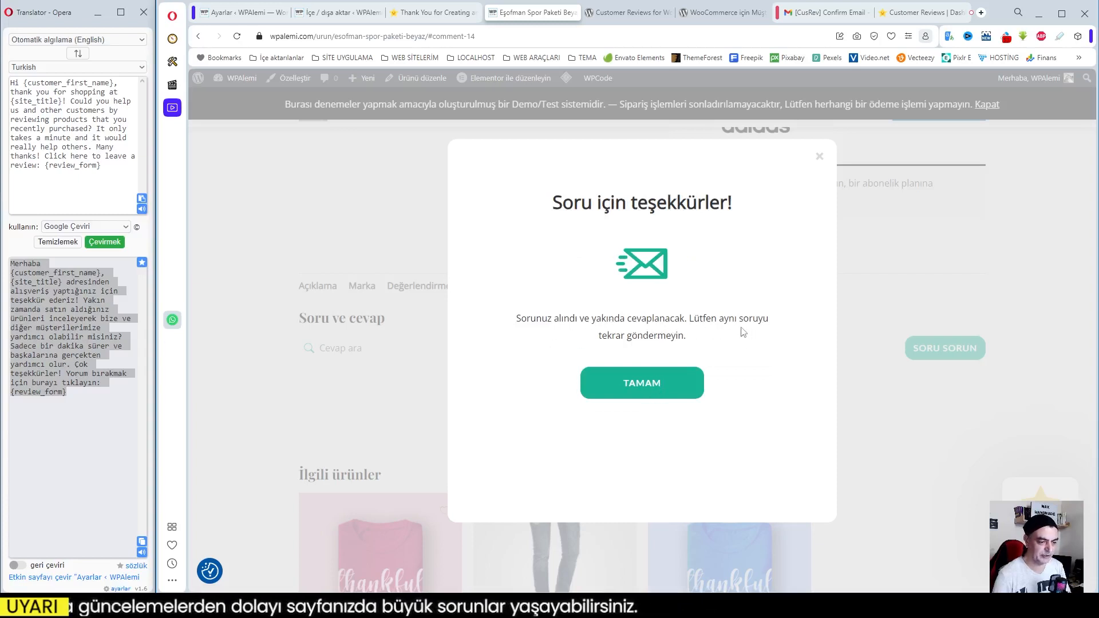
left_click(640, 390)
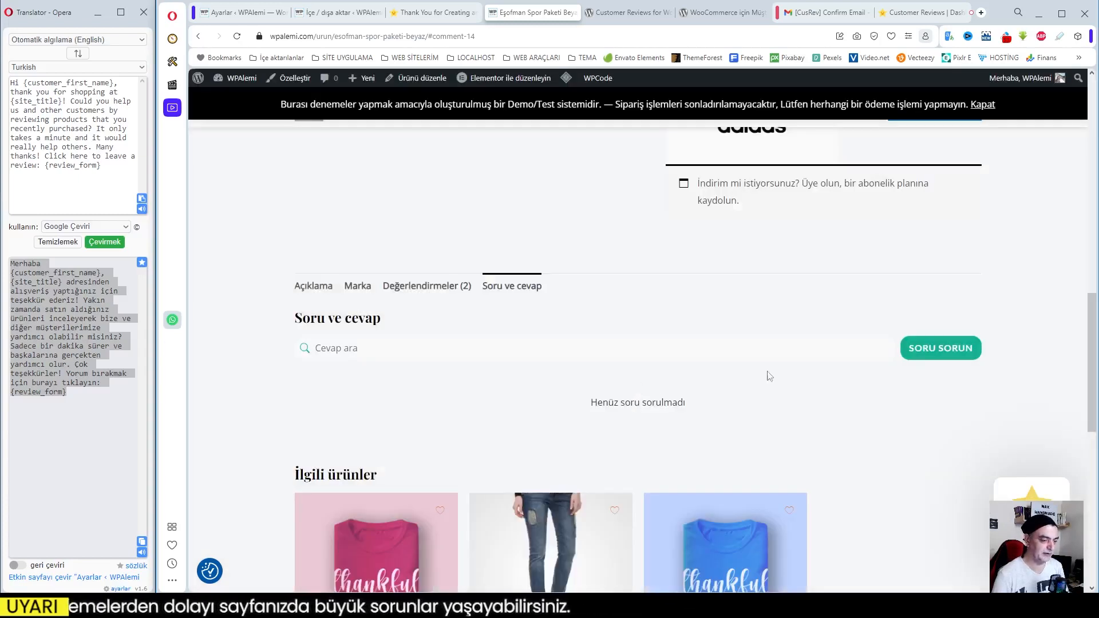
Check the Soru ve cevap section for the submitted question and return to the Değerlendirmeler section
scroll(781, 344, "up", 4)
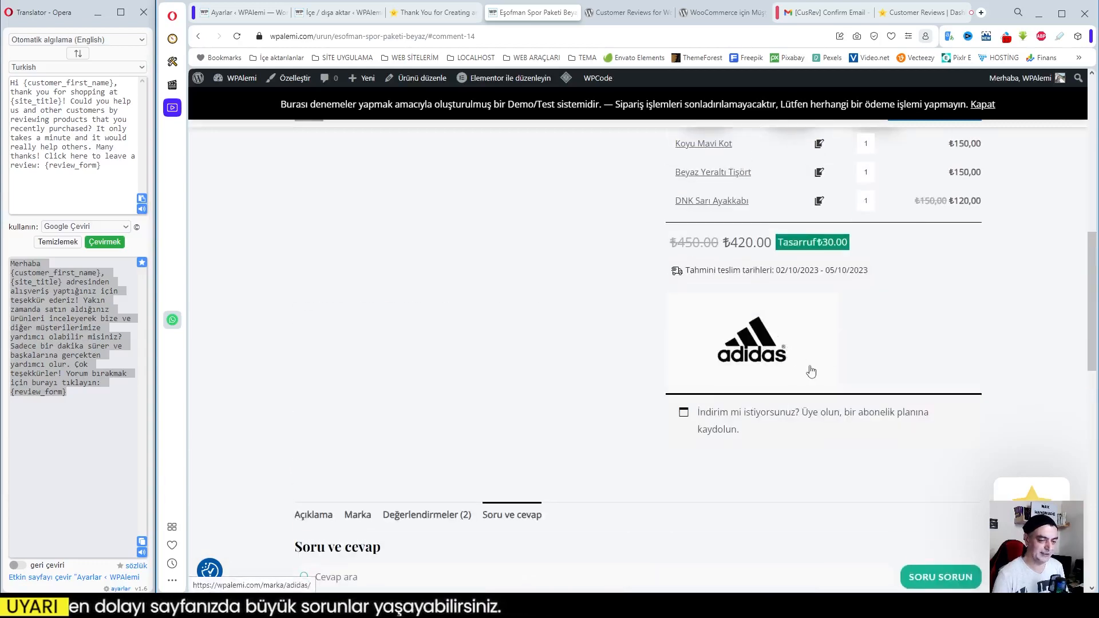
scroll(813, 375, "up", 1)
scroll(817, 380, "down", 7)
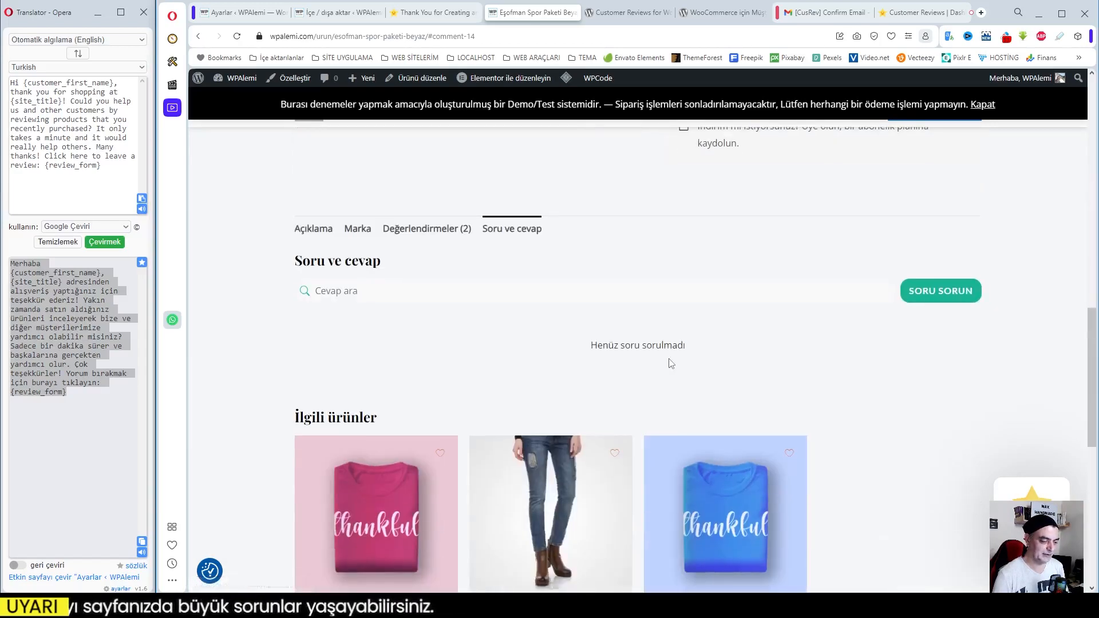
scroll(633, 359, "up", 4)
scroll(634, 360, "up", 3)
scroll(633, 360, "down", 3)
left_click(421, 346)
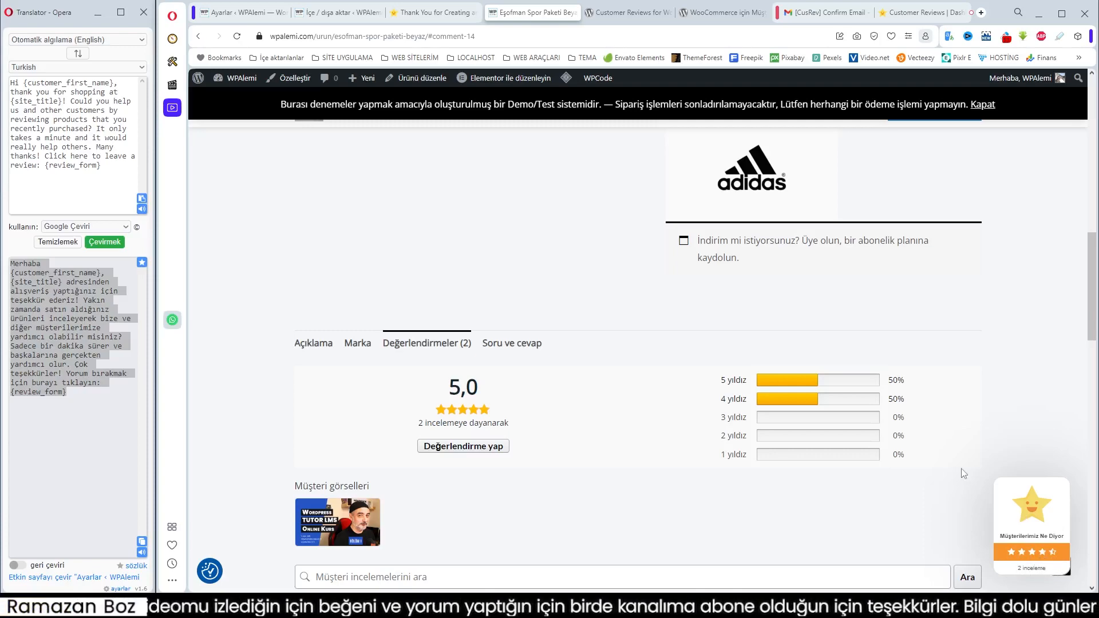
Open the related Limon Tişört product and show its Değerlendirmeler section
scroll(584, 384, "up", 2)
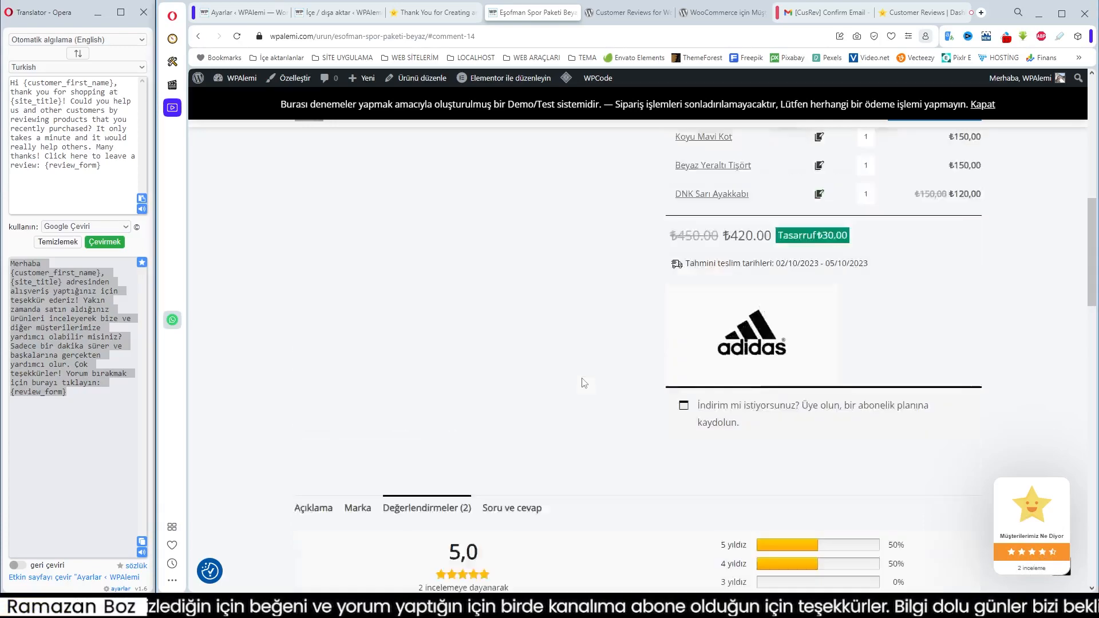
scroll(584, 383, "up", 3)
scroll(584, 384, "down", 6)
scroll(593, 395, "down", 10)
left_click(729, 328)
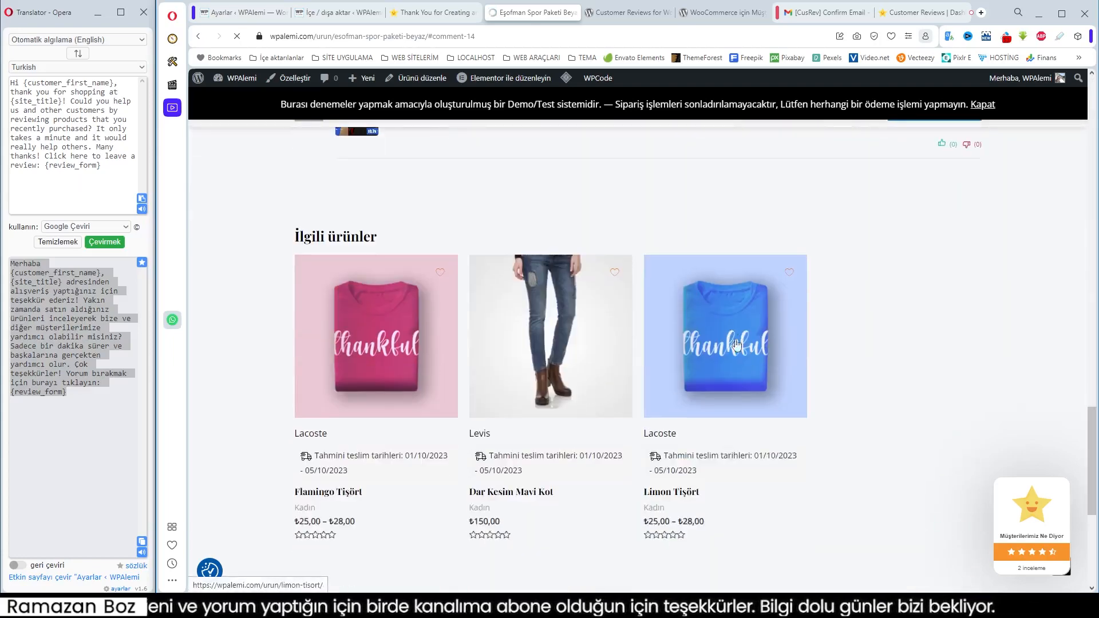
scroll(781, 320, "down", 6)
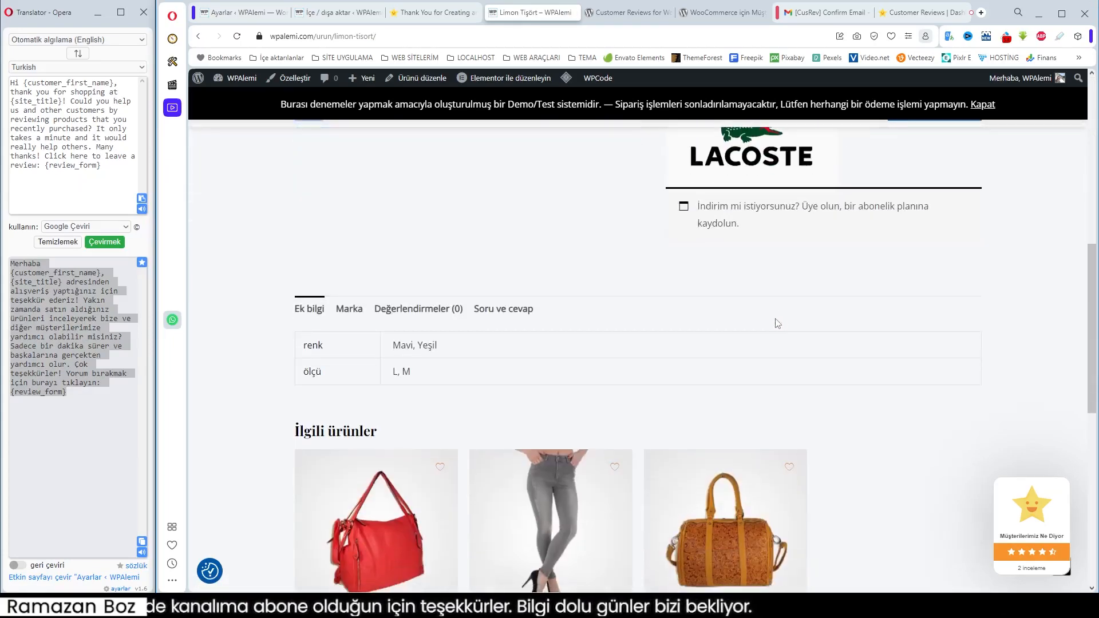
left_click(419, 309)
Submit a Limon Tişört review rated 1/5 overall and 1/5 for shoe comfort, with the text "Rengi soluk. Beğenmedim"
left_click(341, 279)
left_click(394, 281)
left_click(343, 280)
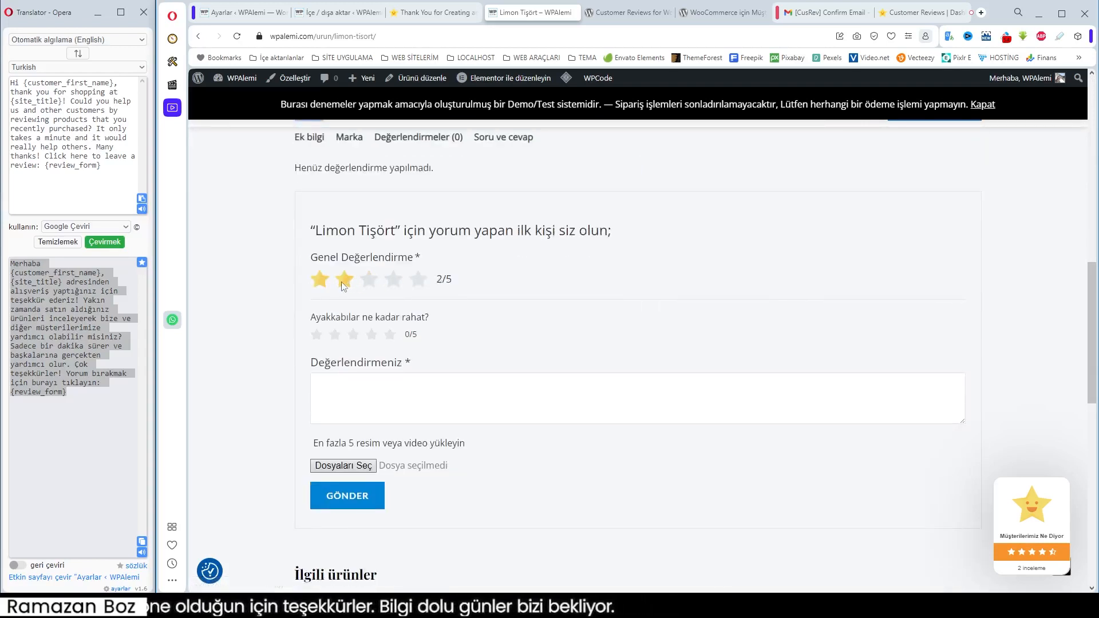
left_click(321, 280)
left_click(335, 336)
left_click(320, 338)
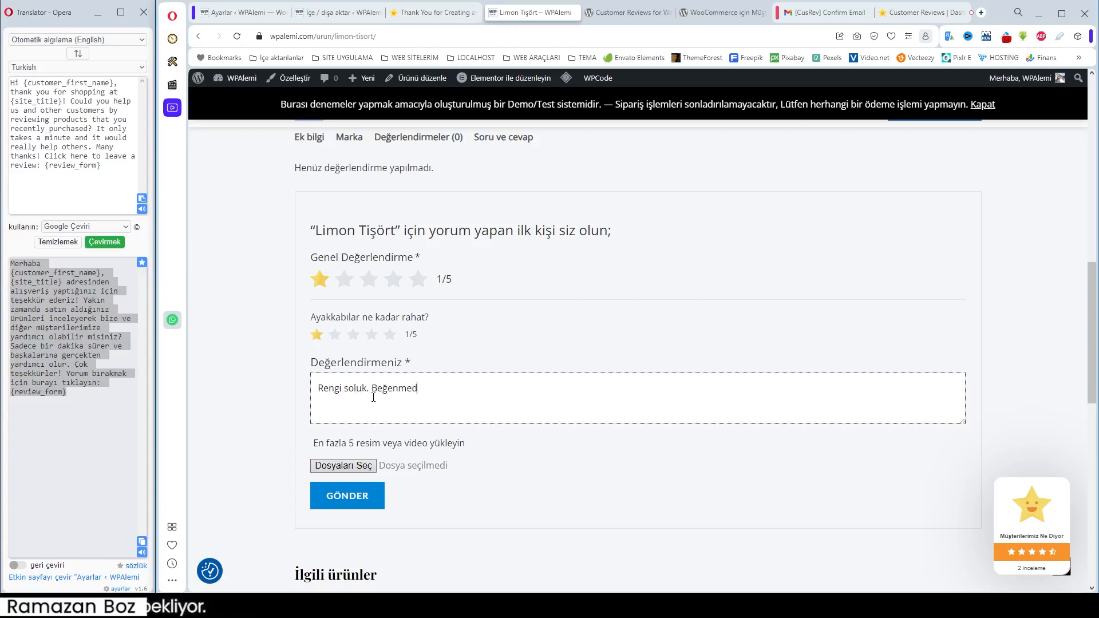
left_click(383, 501)
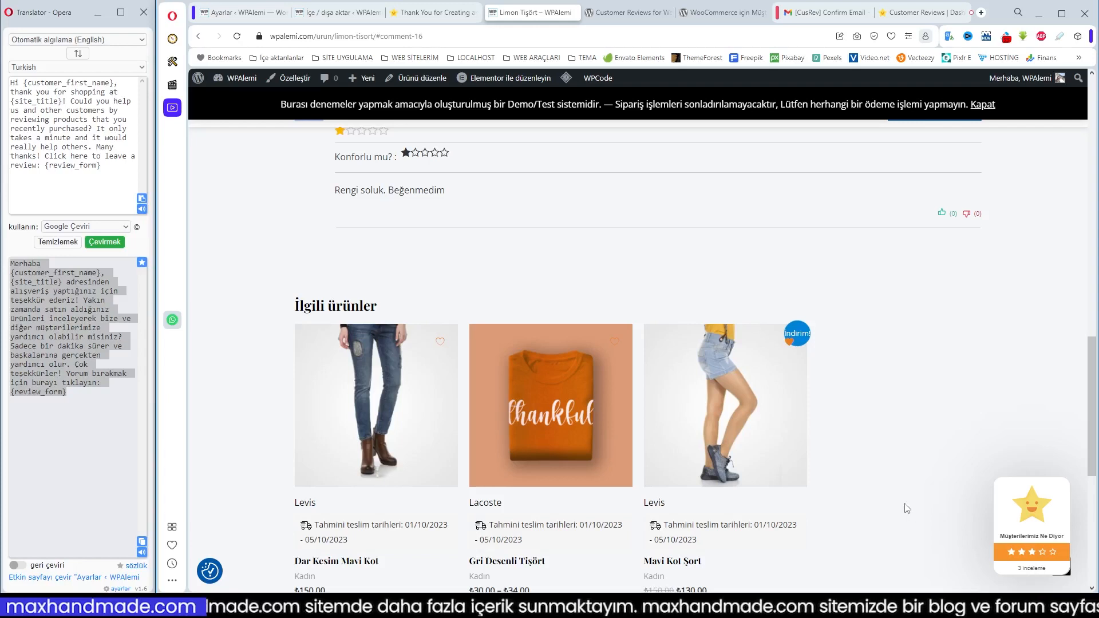
Inspect the expanded Müşterilerimiz Ne Diyor badge, collapse it, and vote the Limon Tişört review as helpful
scroll(911, 504, "up", 4)
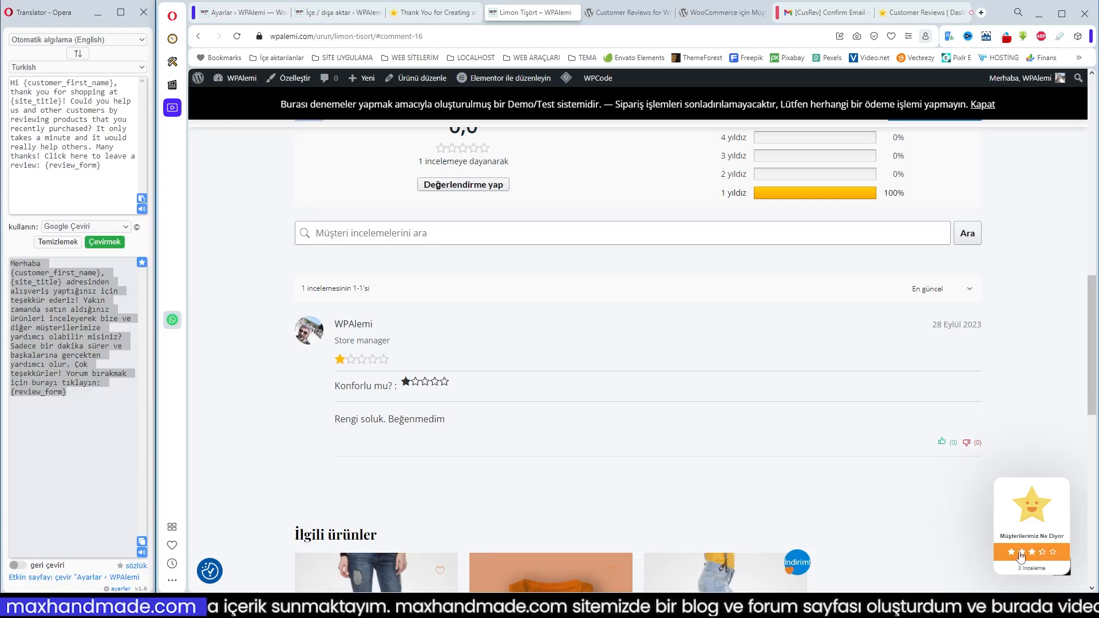
left_click(1038, 513)
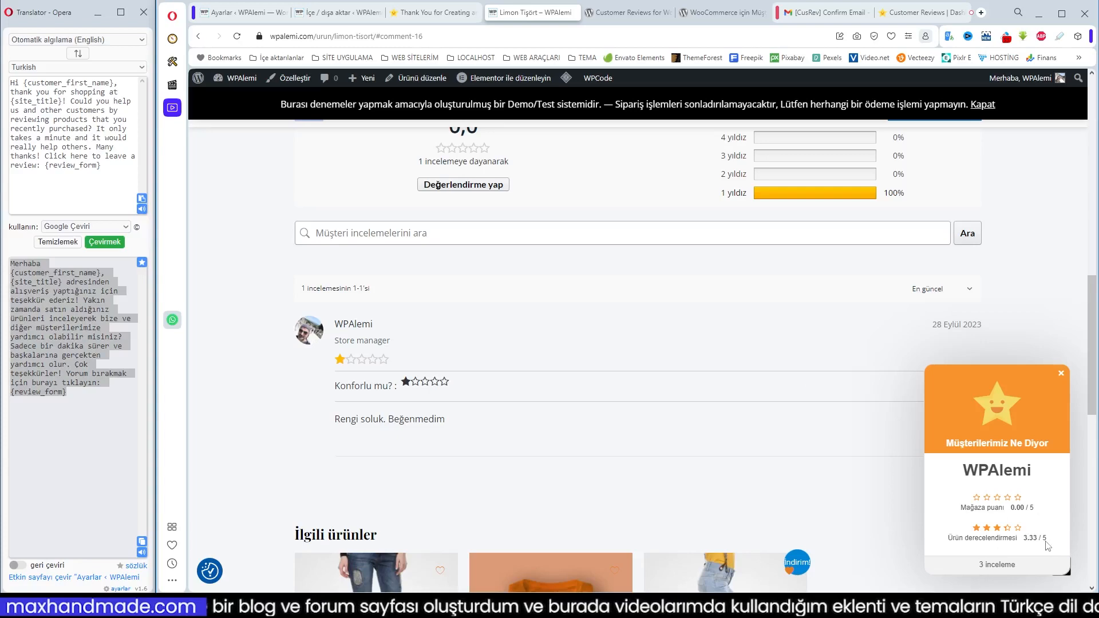
scroll(777, 484, "down", 1)
scroll(779, 485, "up", 2)
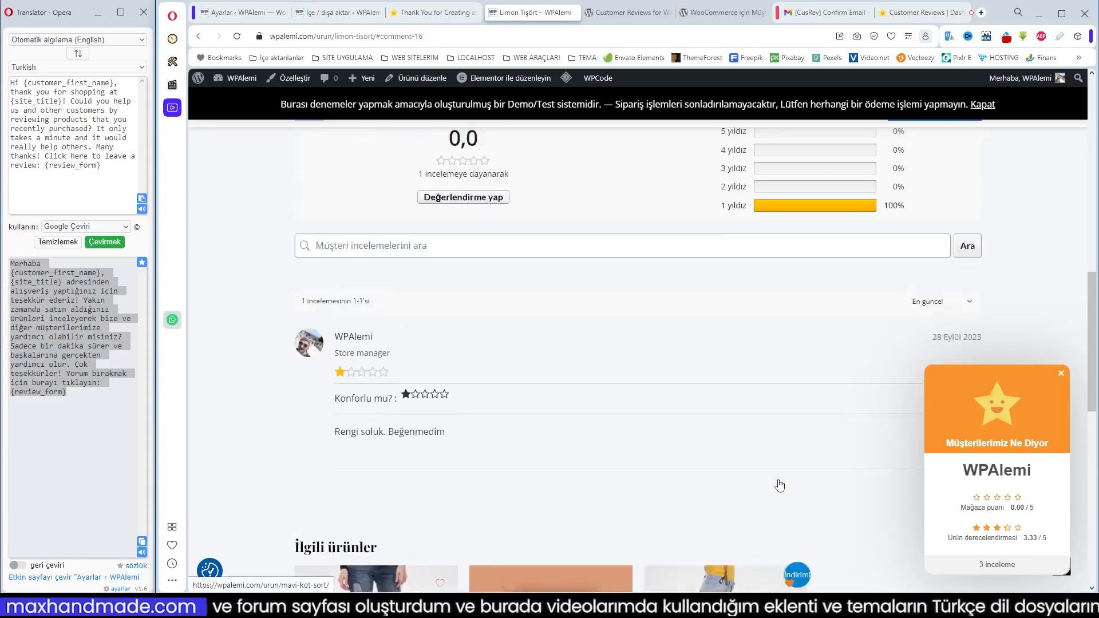
scroll(781, 484, "down", 1)
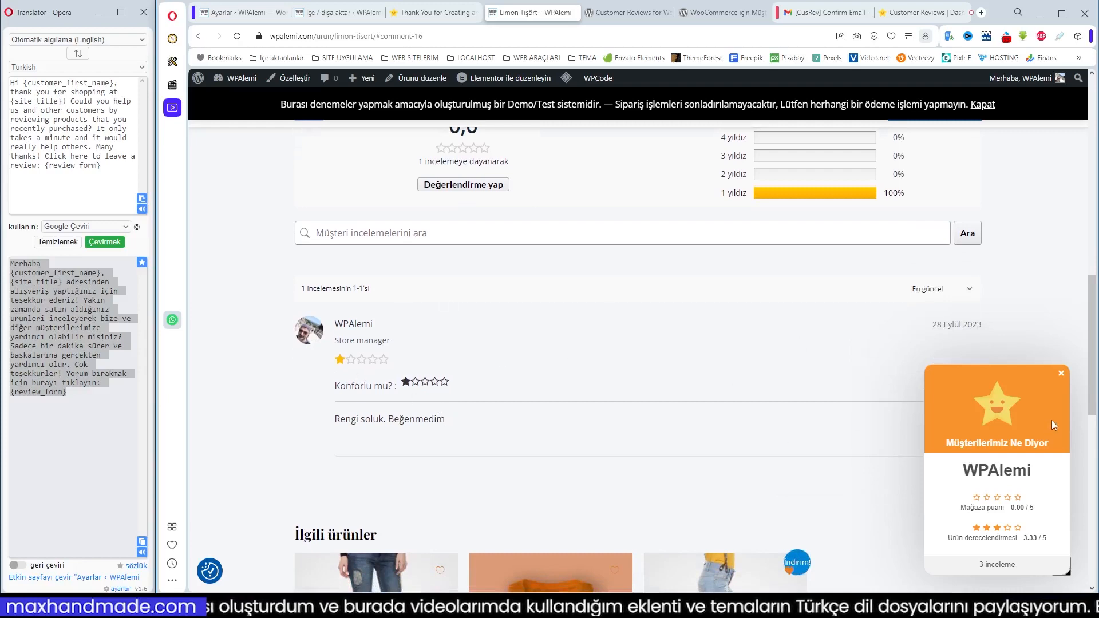
left_click(1061, 376)
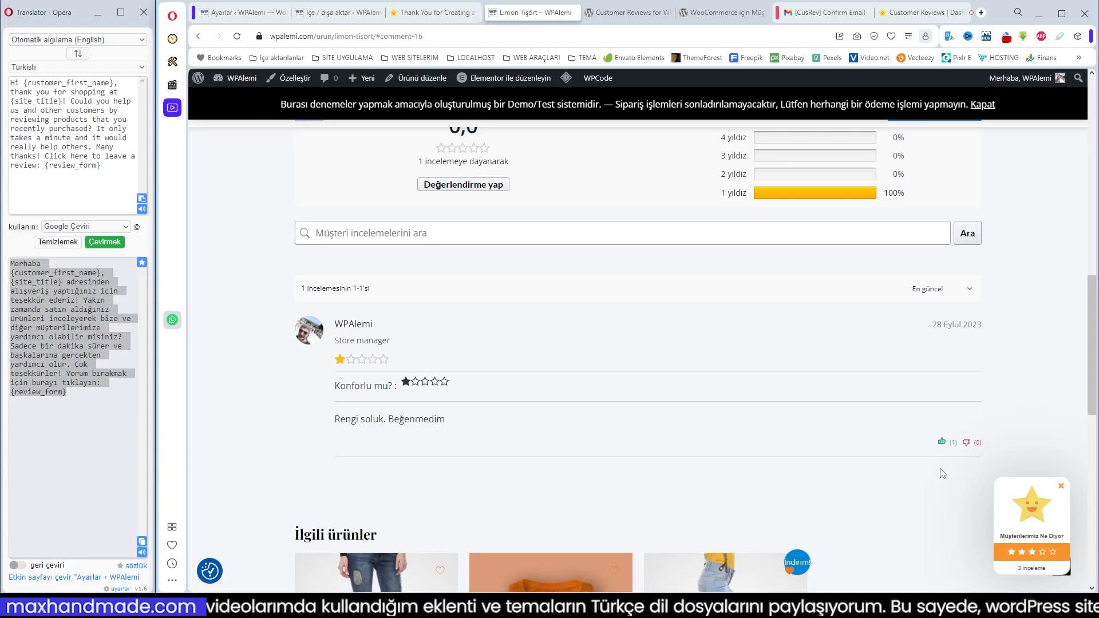
Look over the Soru ve cevap and Değerlendirmeler sections of the Limon Tişört product
left_click(497, 256)
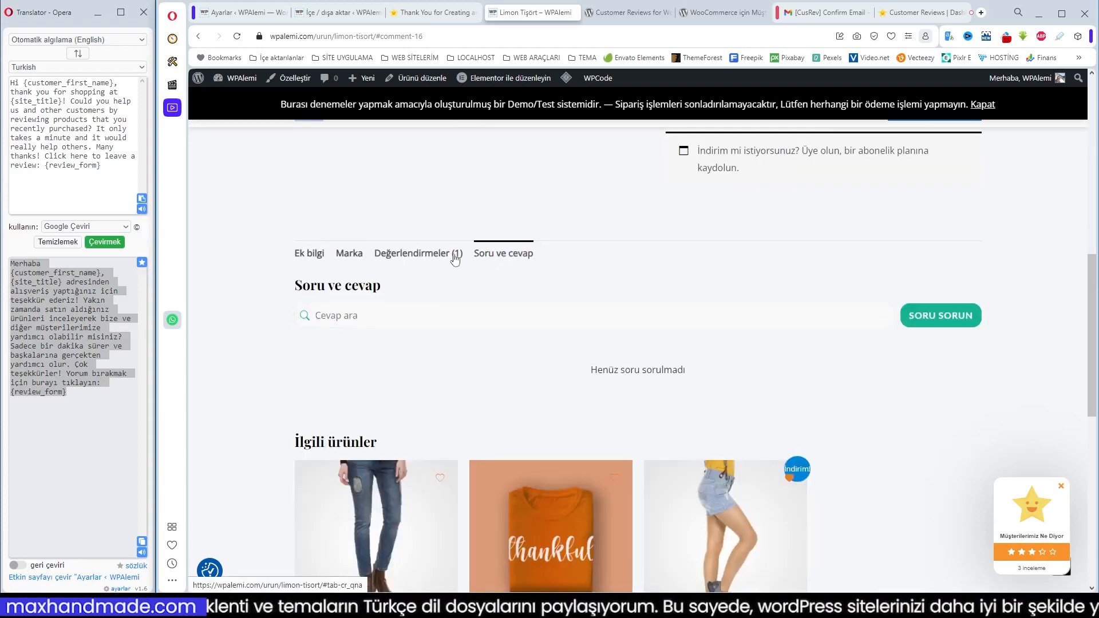
left_click(418, 254)
scroll(735, 427, "down", 4)
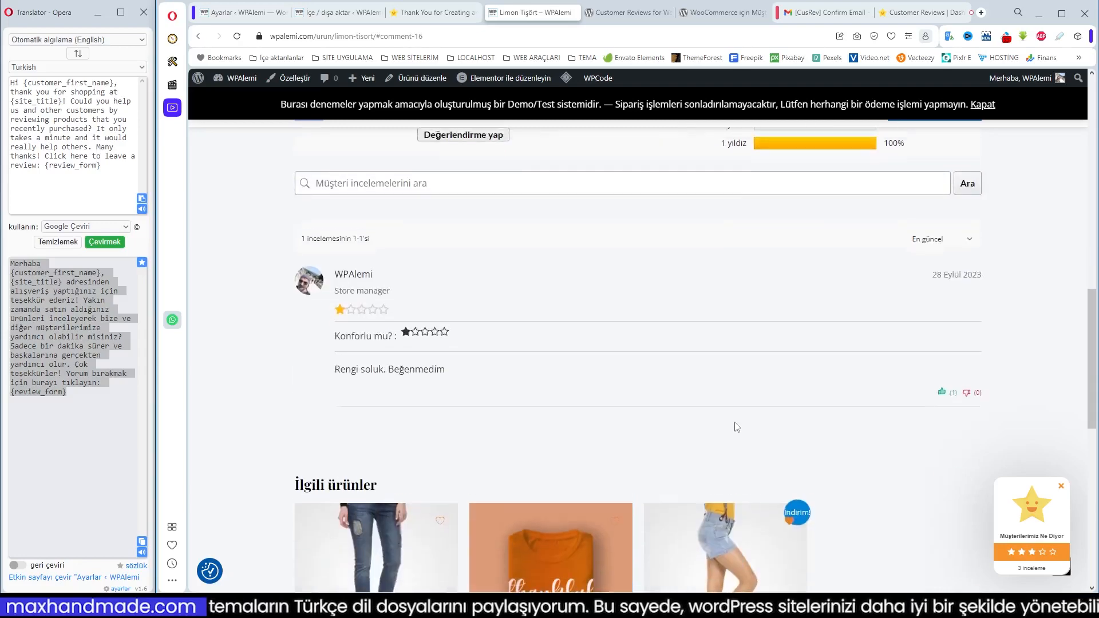
scroll(736, 427, "up", 15)
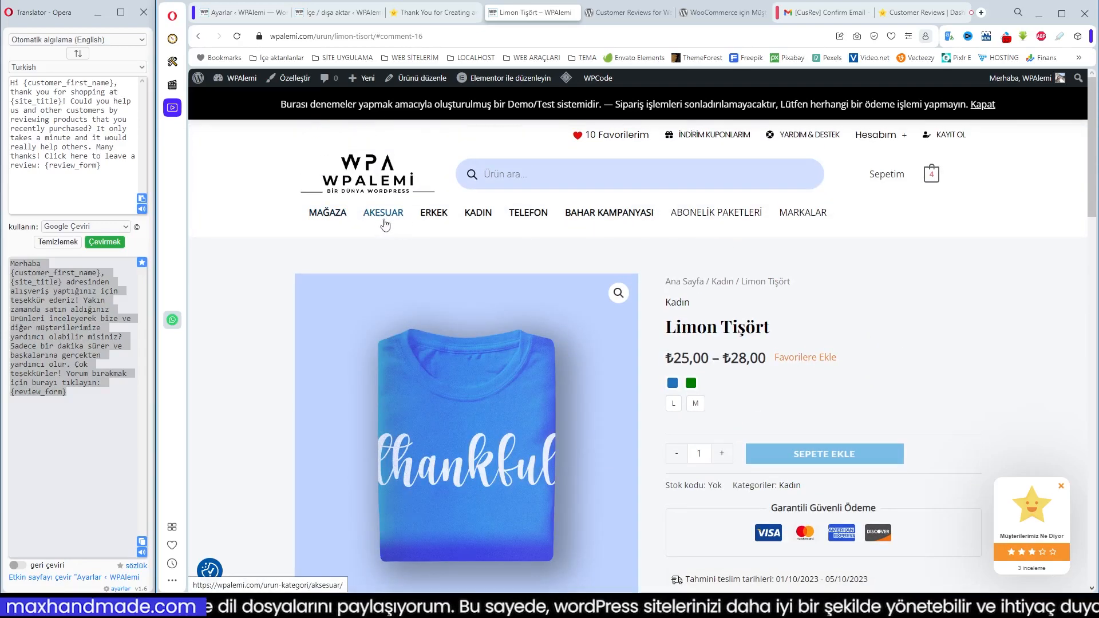
Look over the product listing on the Mağaza page and go to the store's home page
left_click(328, 215)
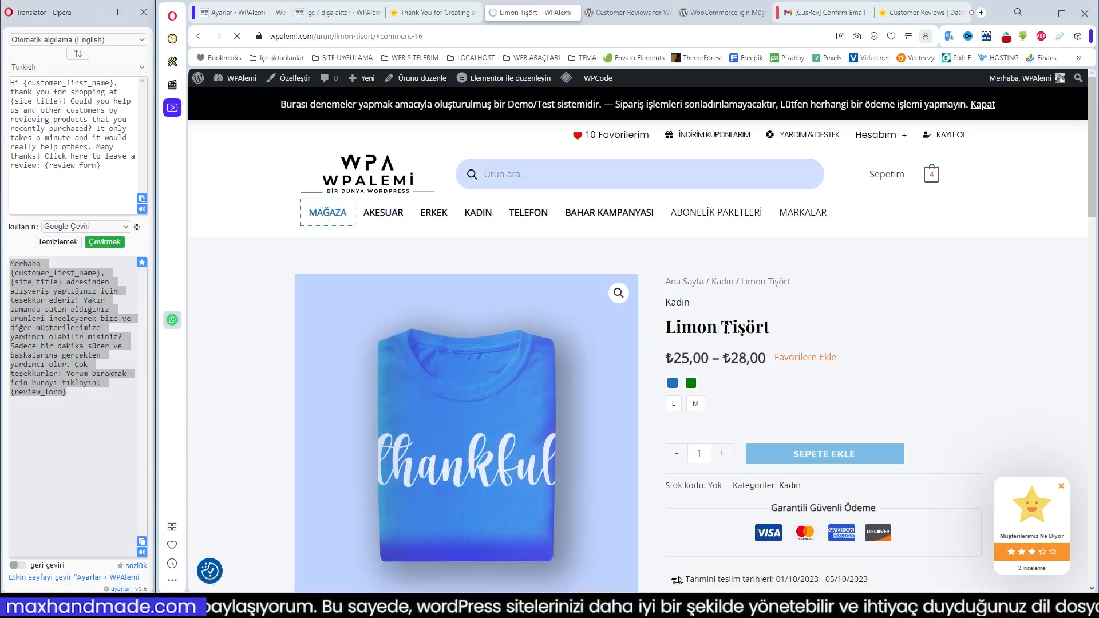
scroll(726, 328, "down", 8)
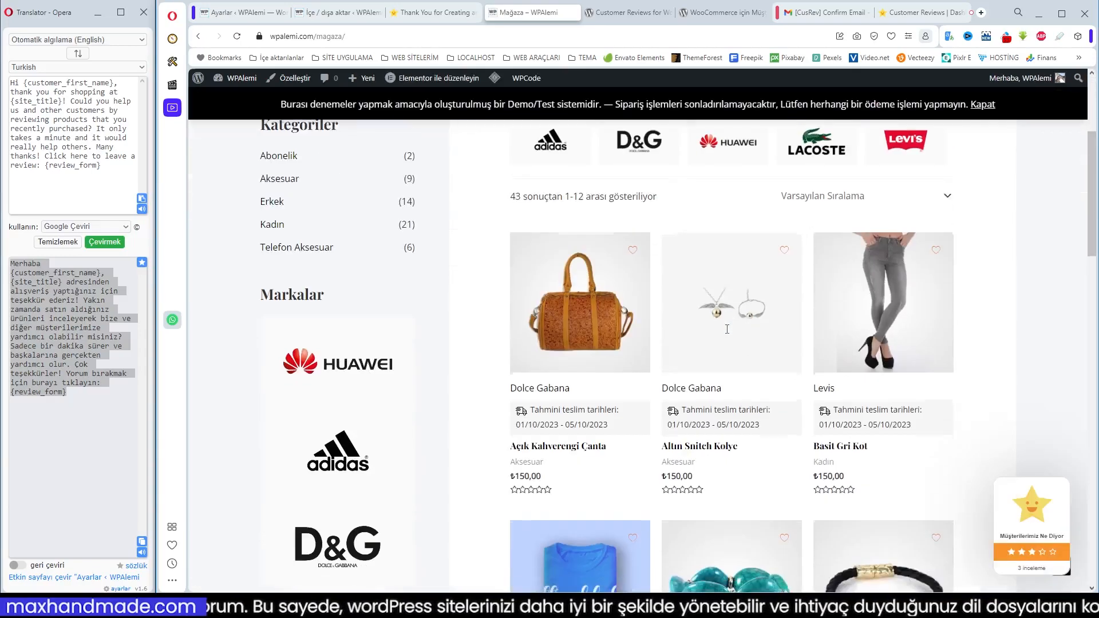
scroll(727, 330, "up", 5)
scroll(449, 233, "up", 3)
left_click(807, 352)
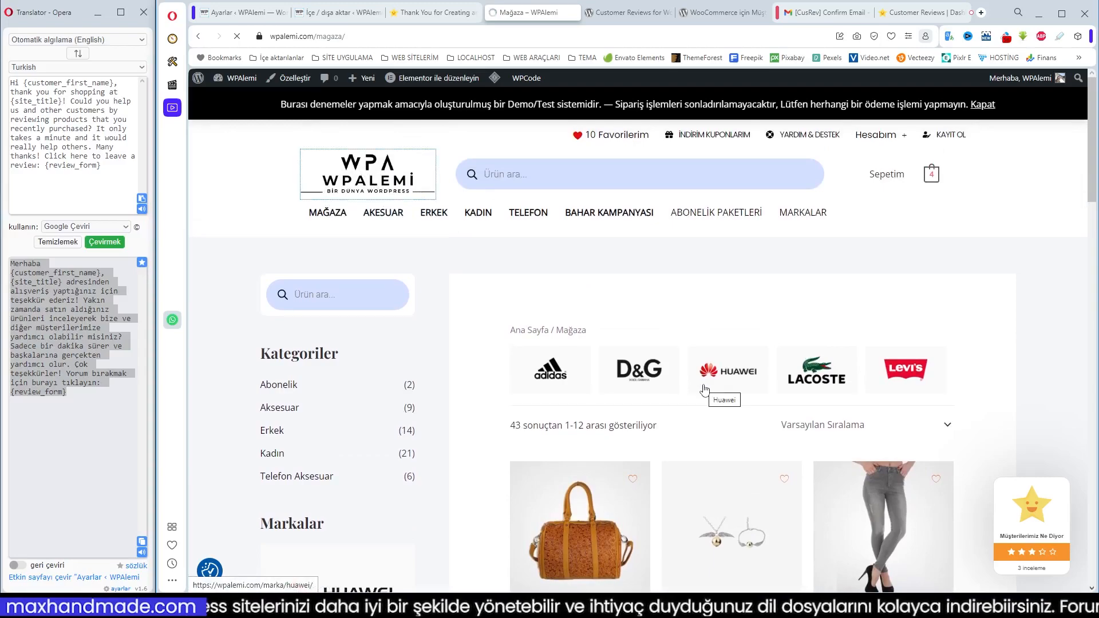
Look over the home page's product ratings and open the Eşofman Spor Paketi Beyaz product
scroll(704, 386, "down", 8)
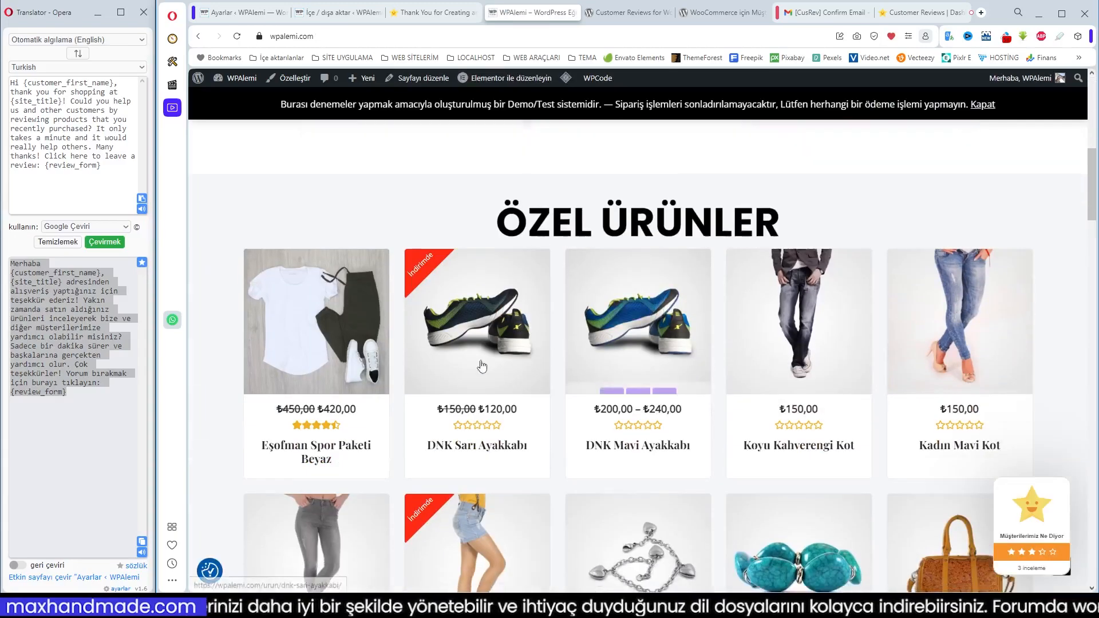
scroll(370, 377, "down", 5)
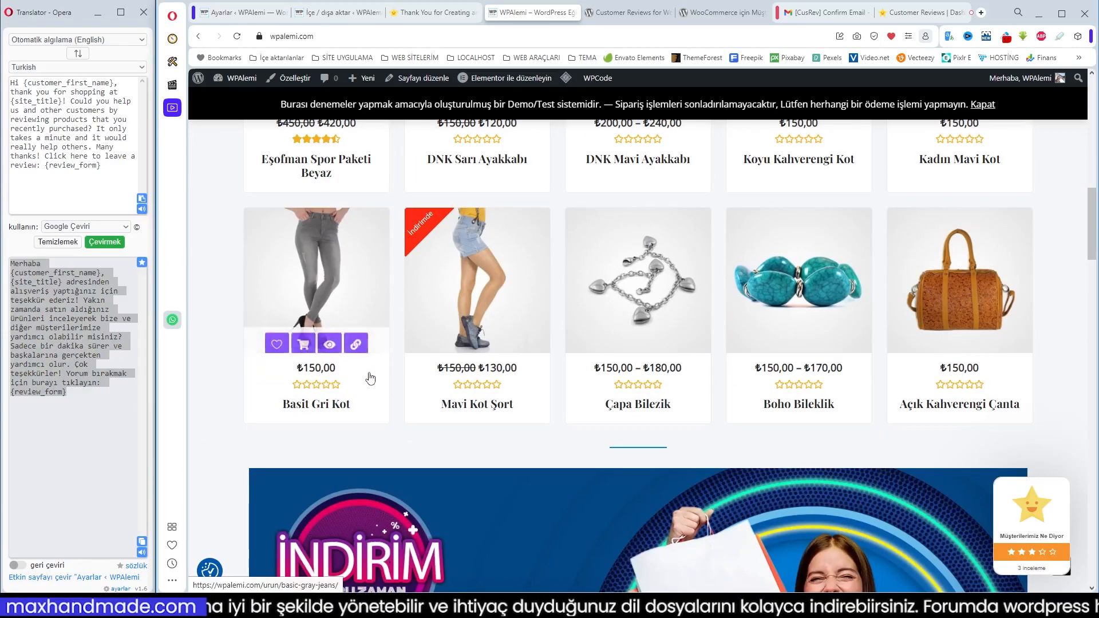
scroll(370, 378, "down", 3)
scroll(371, 378, "up", 6)
left_click(315, 218)
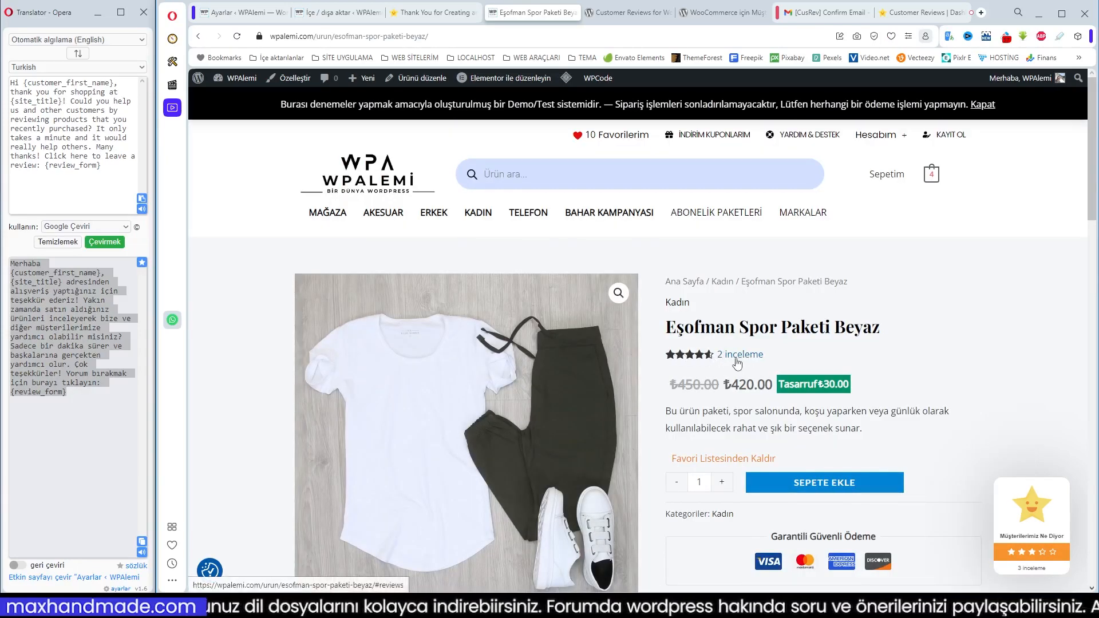
Answer the product's question "Hangi bedenler bulunur" with "Bütün bedenler bulunur" and reload the page to check the Soru ve cevap section
left_click(737, 359)
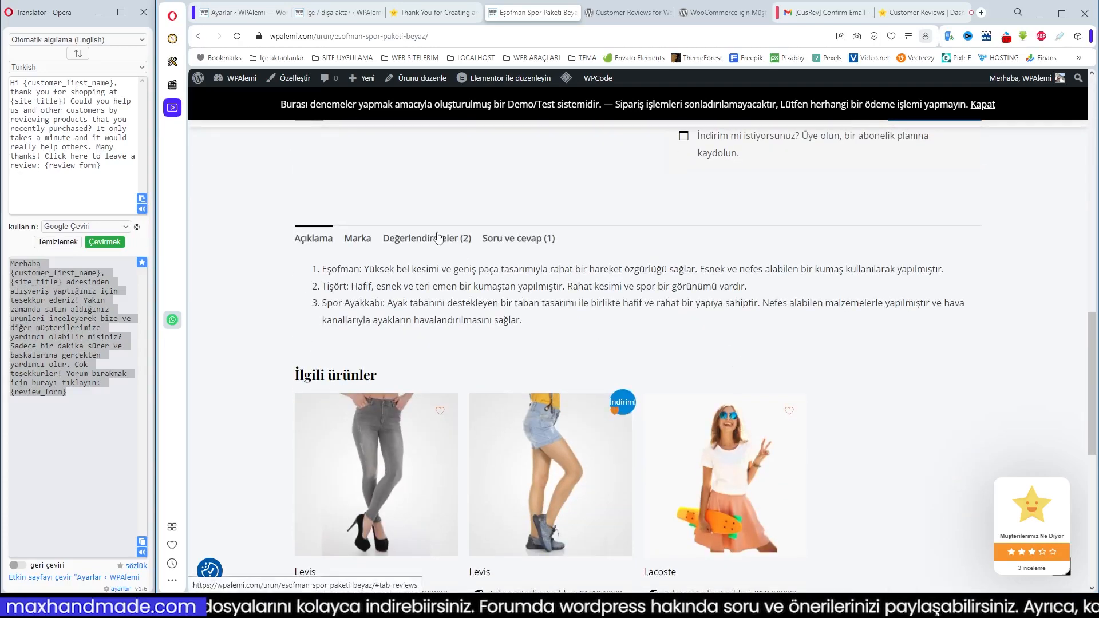
left_click(439, 238)
left_click(513, 241)
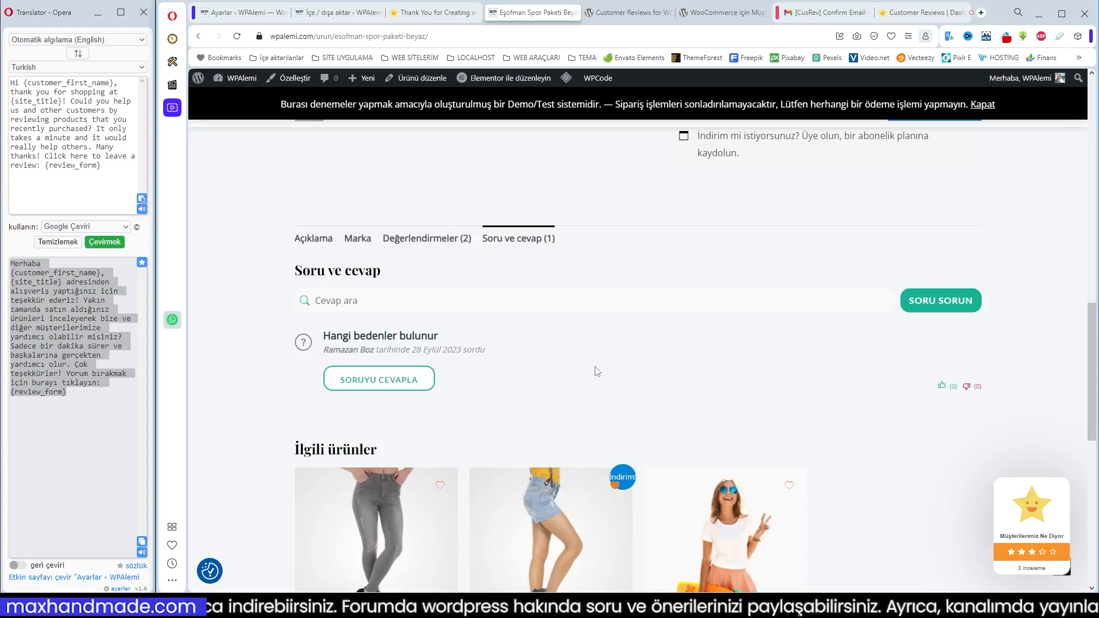
left_click(389, 384)
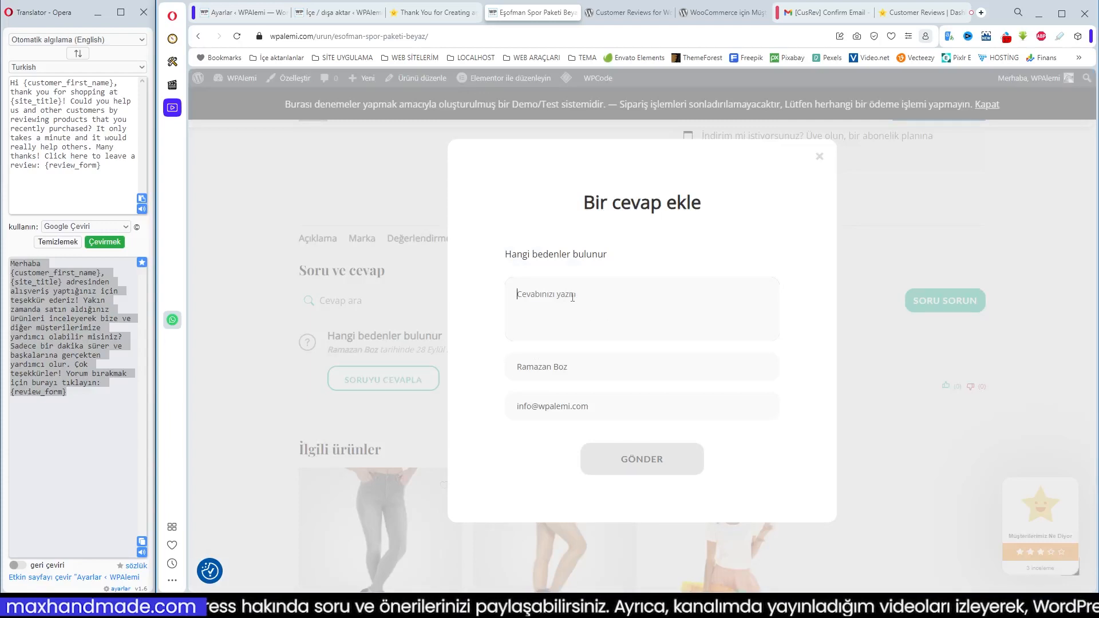
type("B")
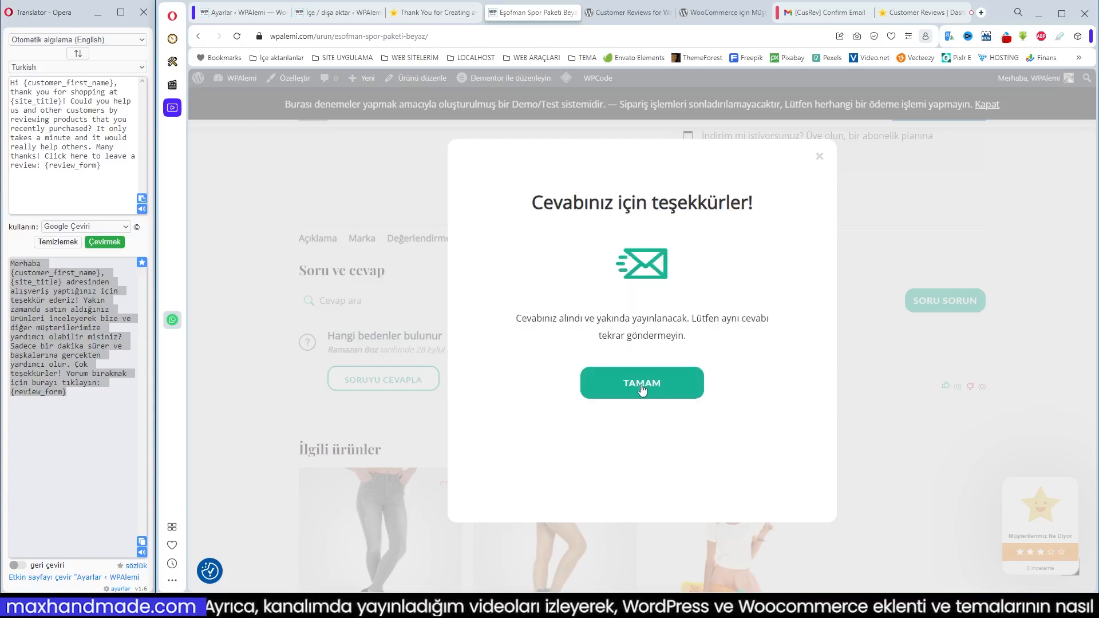
left_click(642, 385)
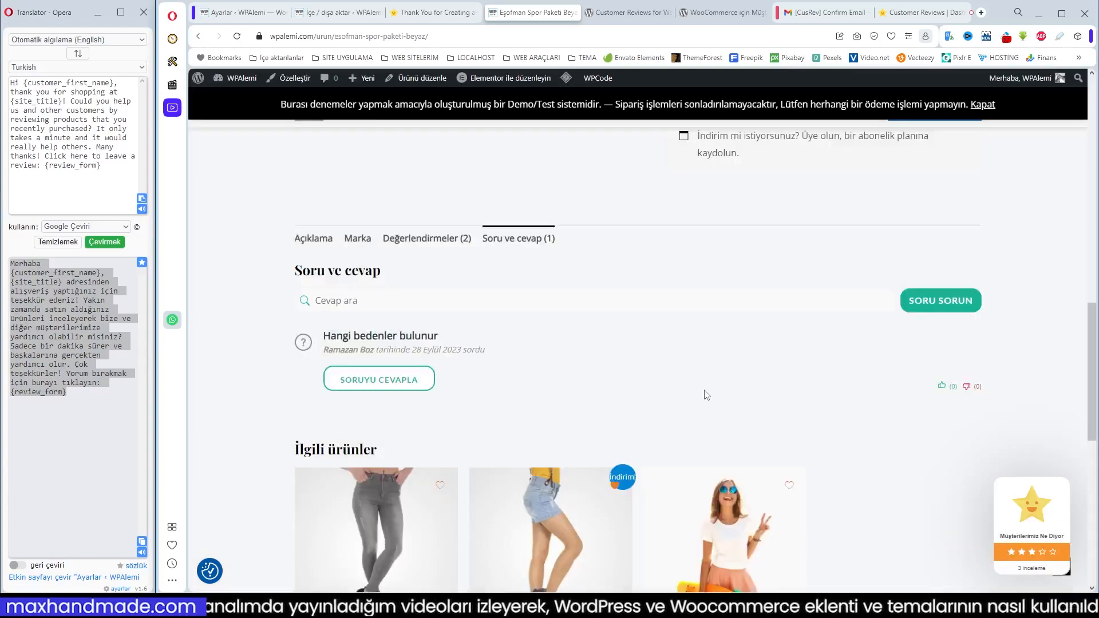
left_click(237, 36)
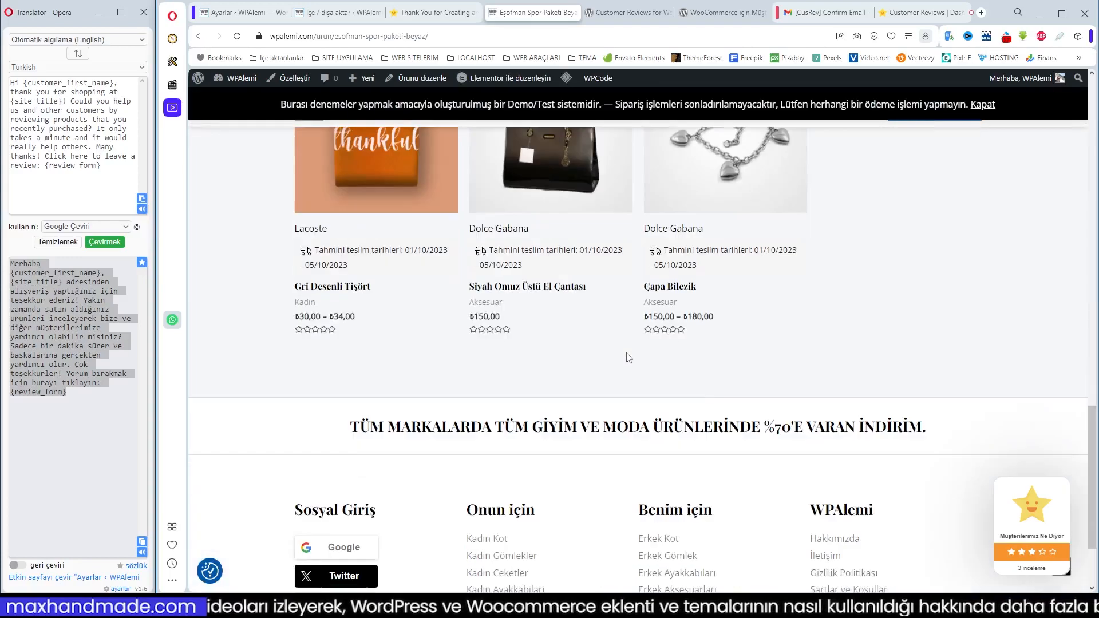
left_click(527, 240)
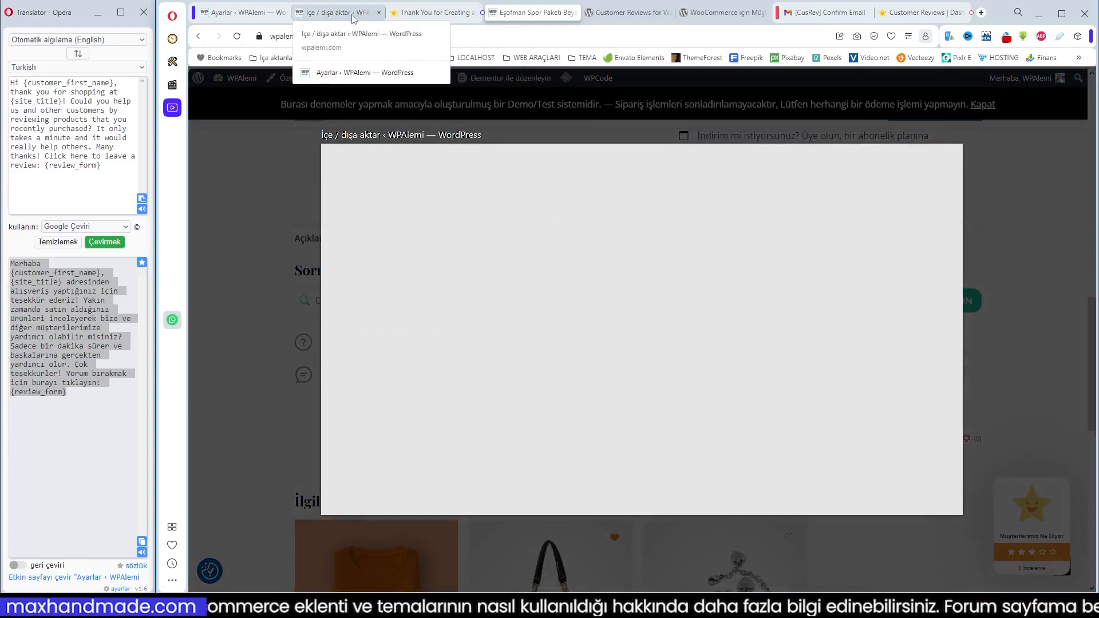
Look over the Tüm incelemeler list and the scheduled review reminders in the WordPress admin
left_click(329, 13)
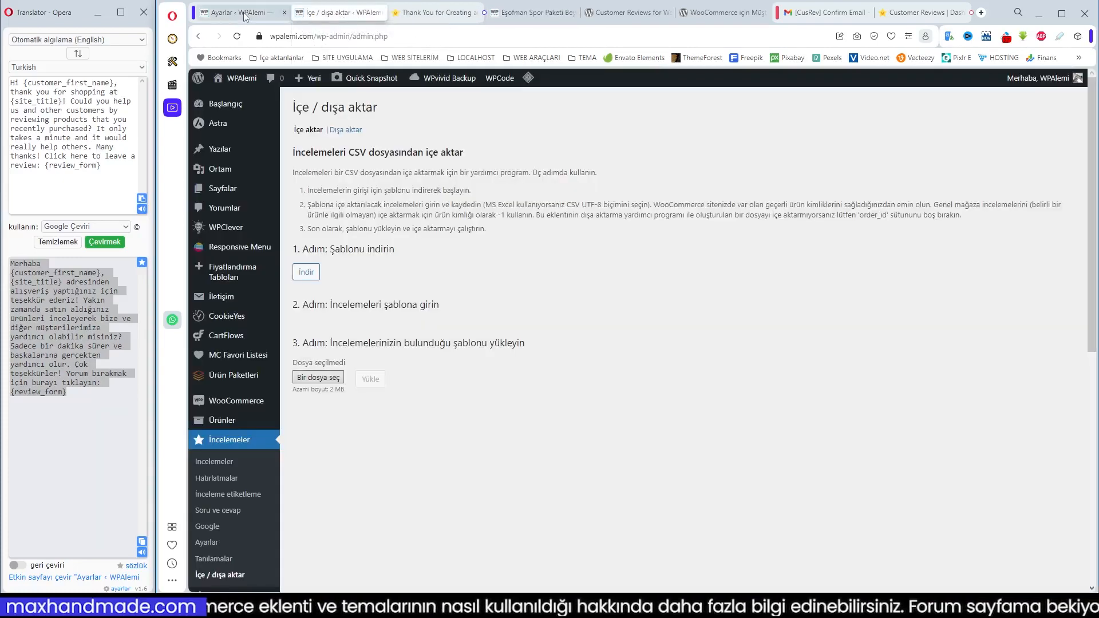
left_click(245, 16)
left_click(337, 15)
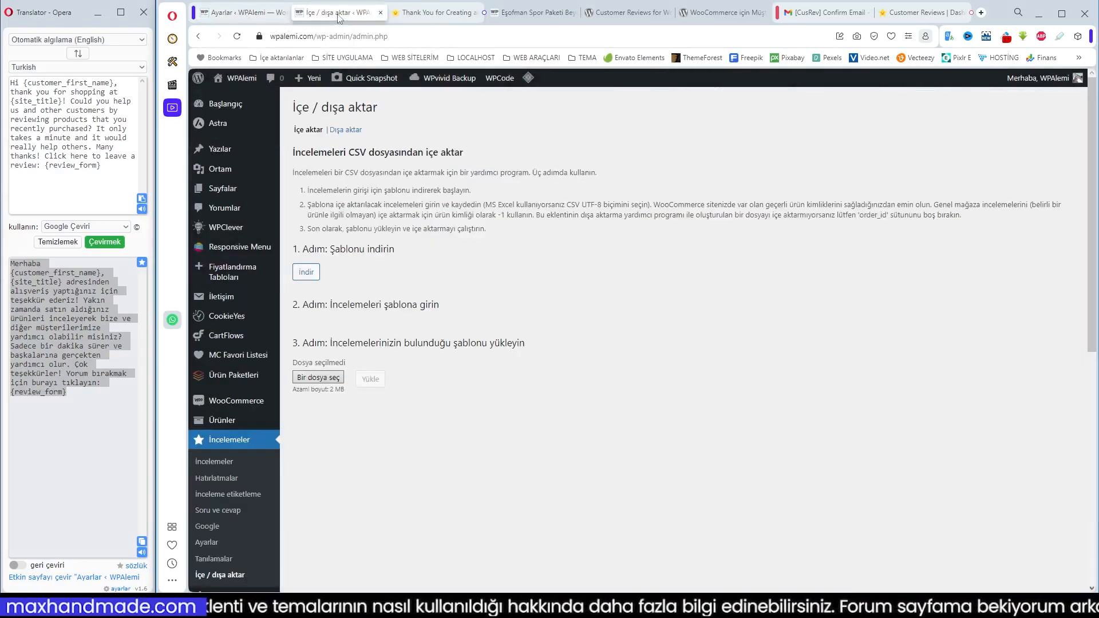
left_click(239, 445)
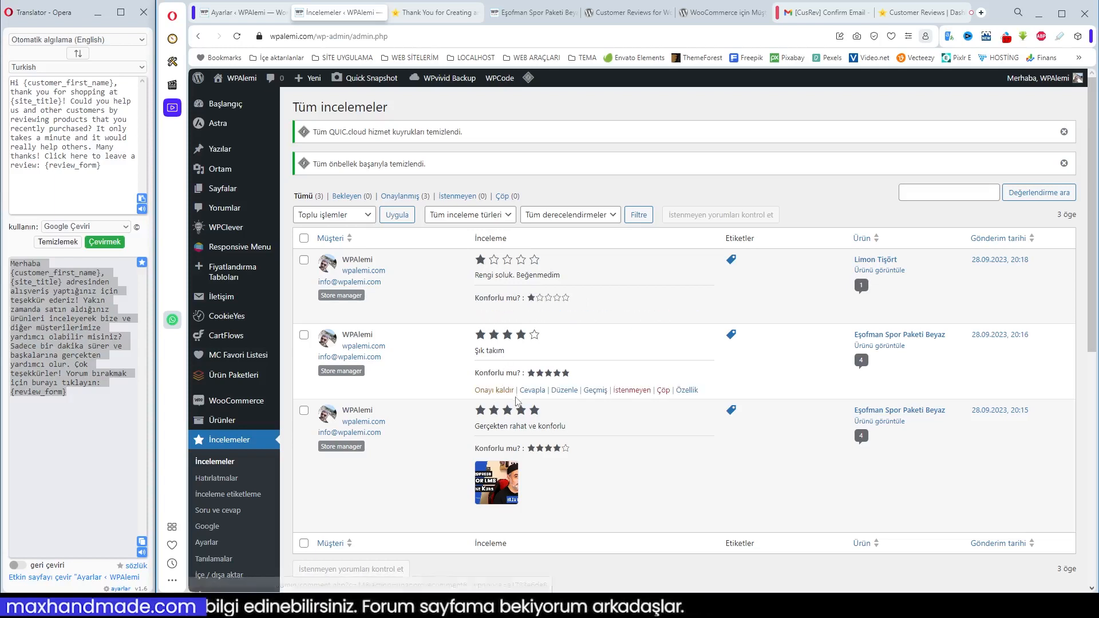
scroll(583, 405, "down", 1)
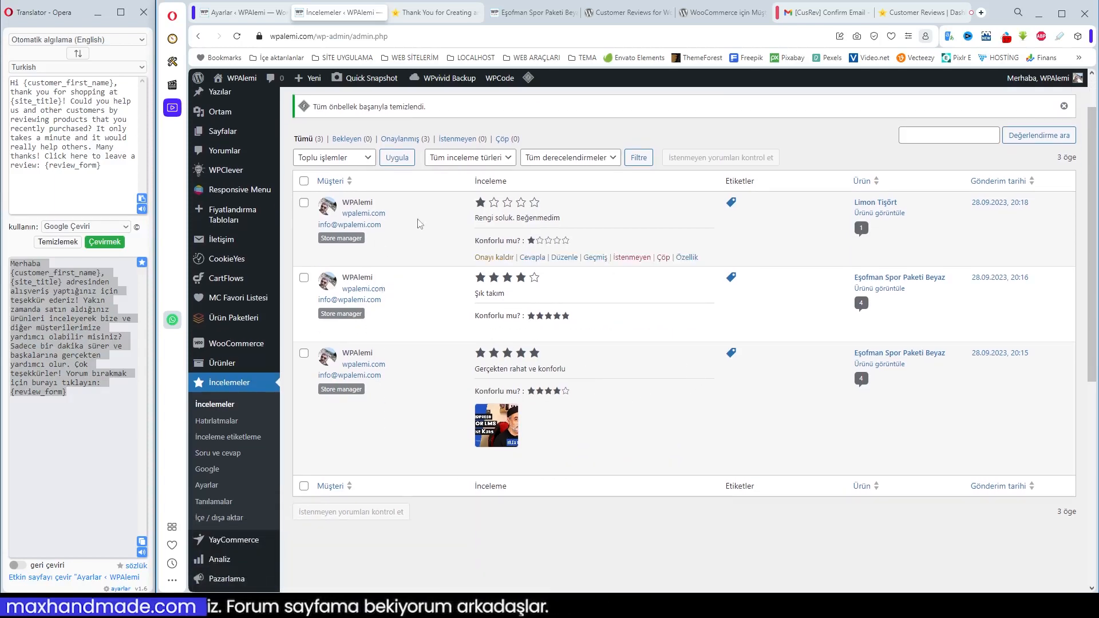
left_click(218, 422)
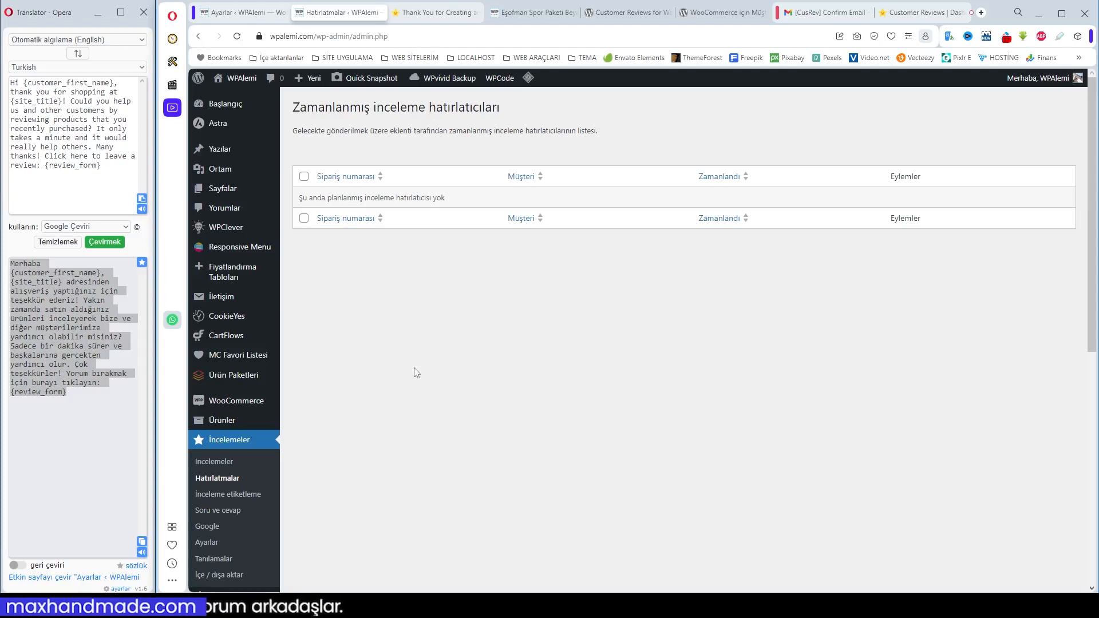
Create a review tag named "Paket Ürün"
scroll(313, 375, "down", 2)
left_click(227, 380)
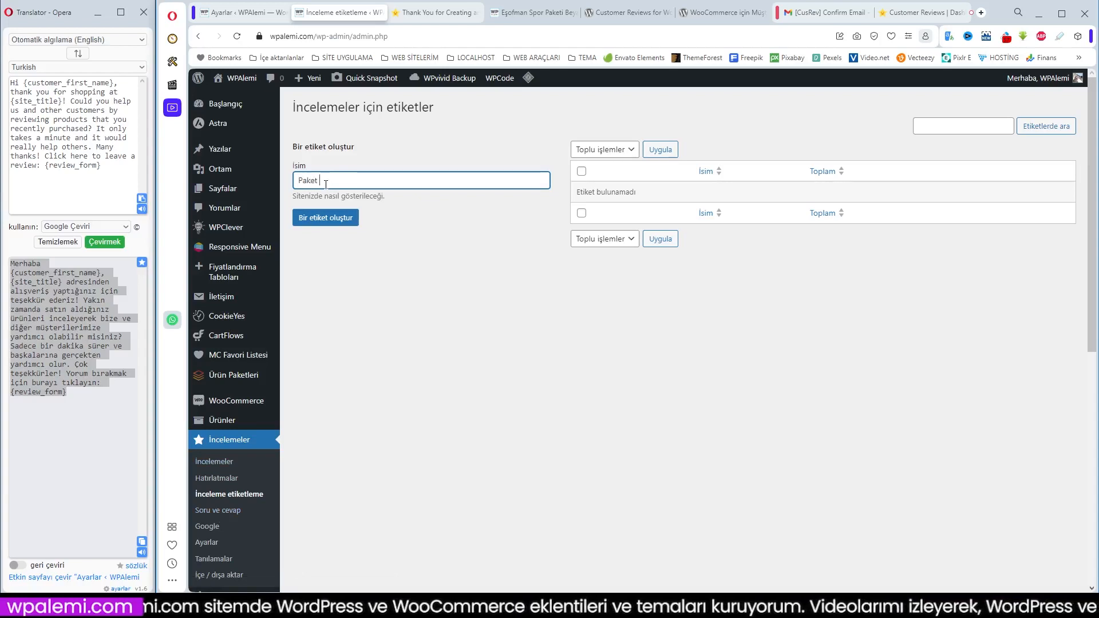
left_click(320, 218)
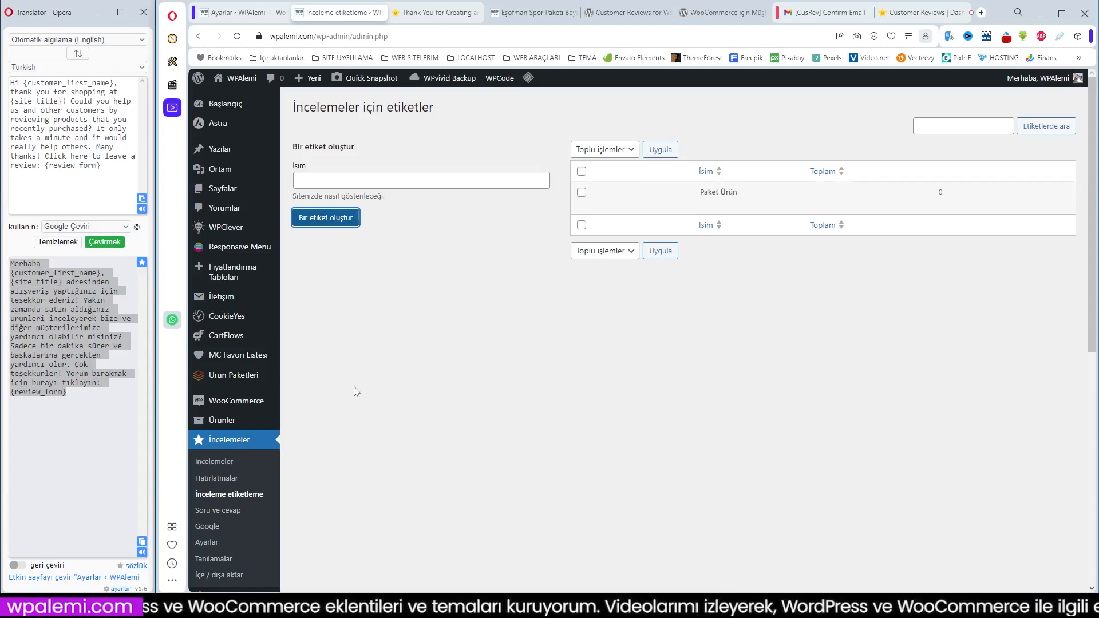
Look over the submitted questions and answers on the admin's Soru ve cevap page
scroll(404, 386, "down", 2)
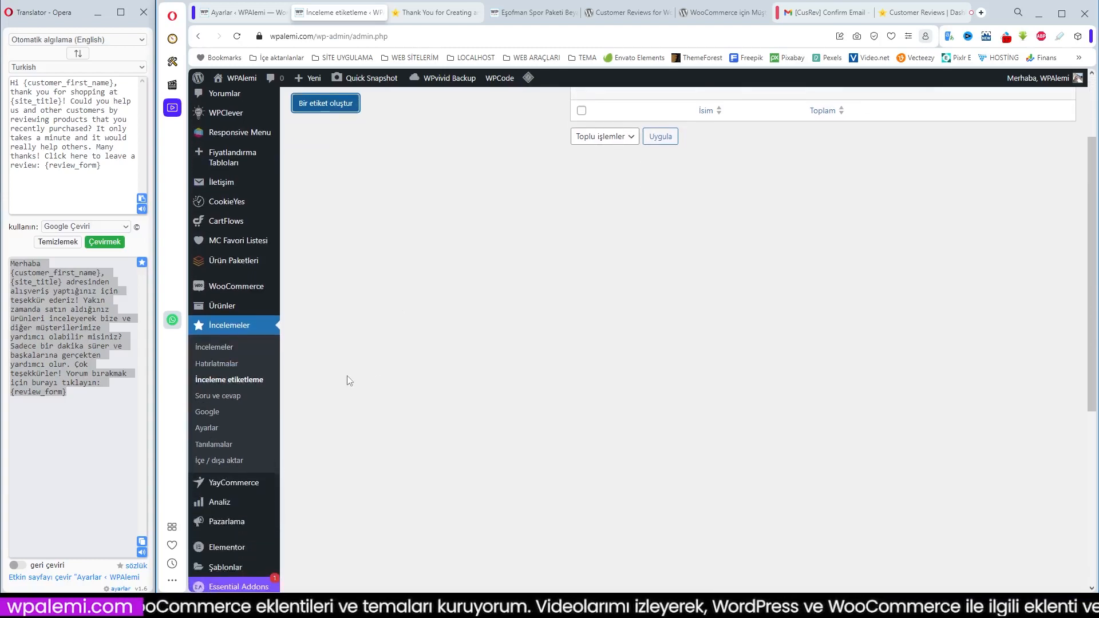
left_click(218, 397)
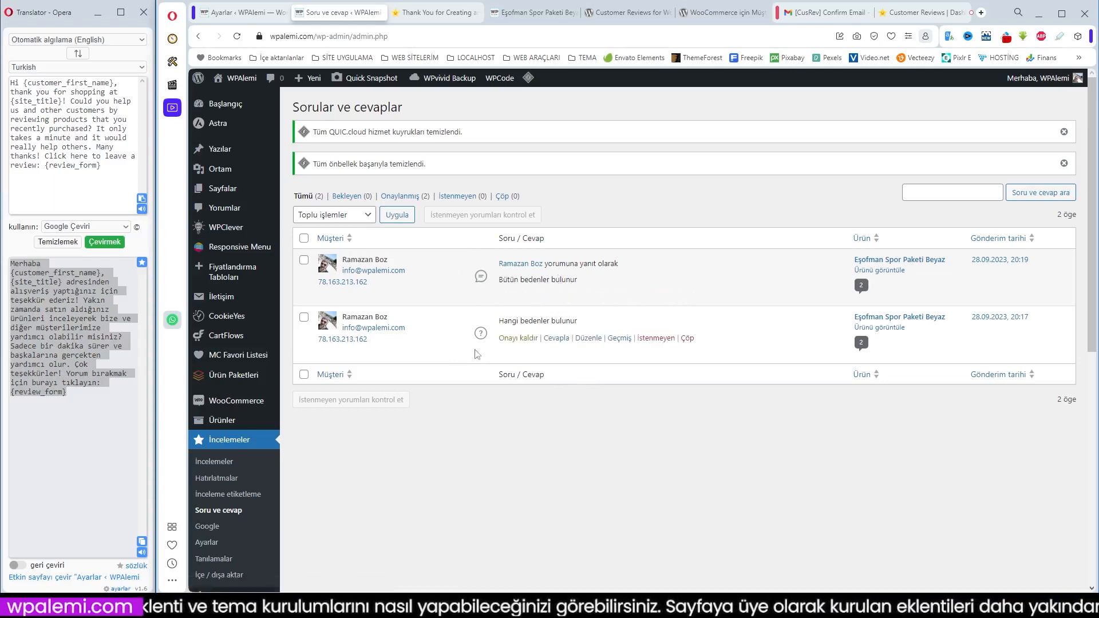
scroll(232, 459, "down", 1)
scroll(561, 414, "up", 1)
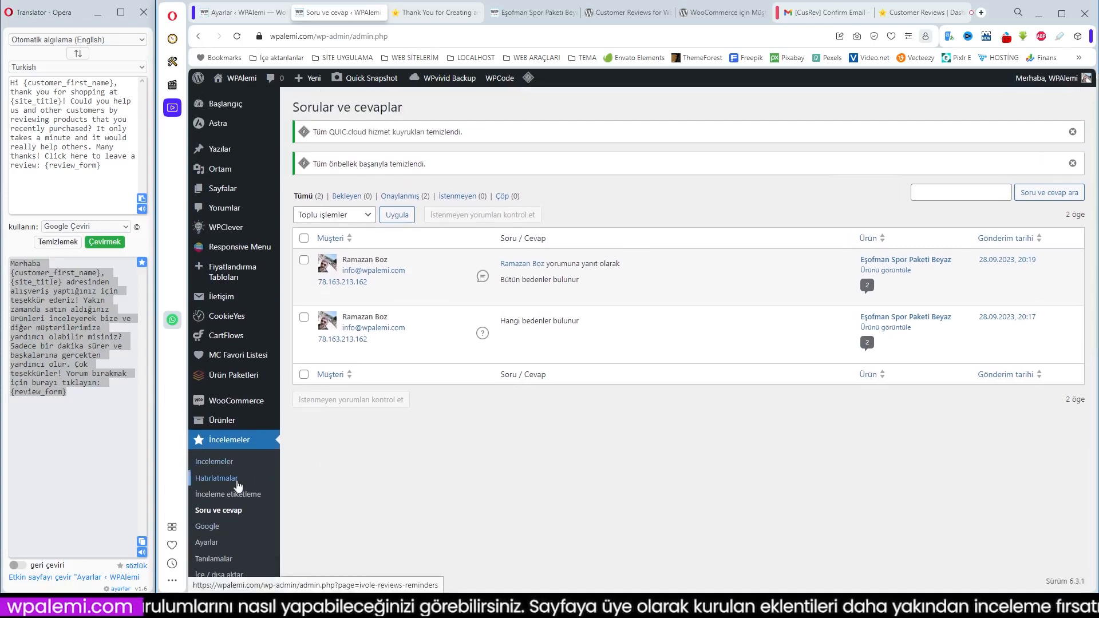
Check the Değerlendirmeler and Soru ve cevap sections of Eşofman Spor Paketi Beyaz on the storefront, reloading the page
left_click(531, 13)
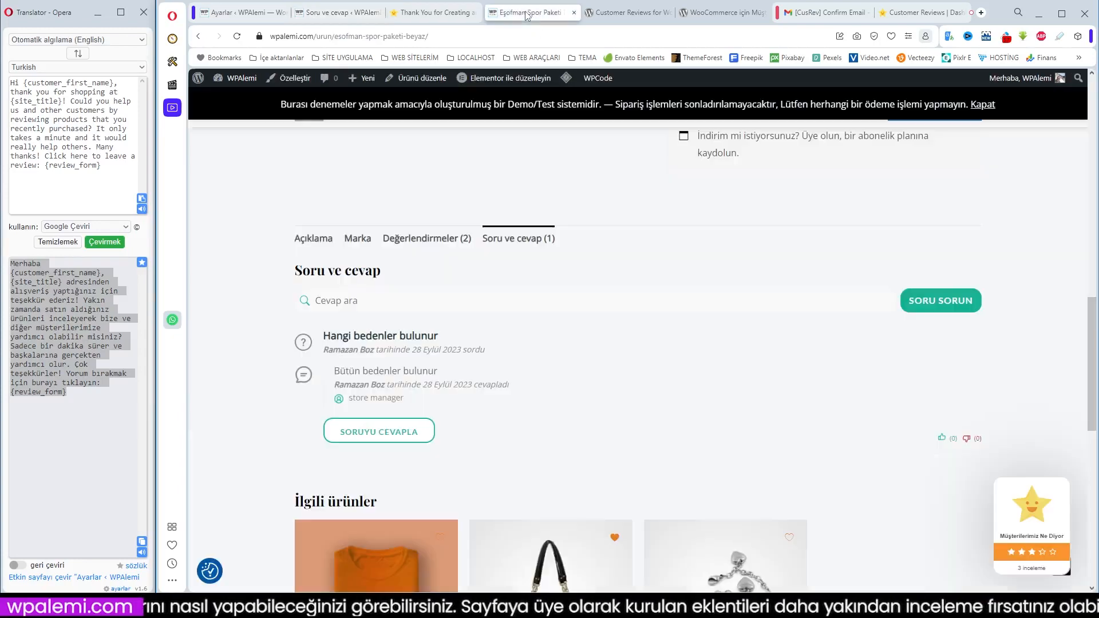
left_click(419, 238)
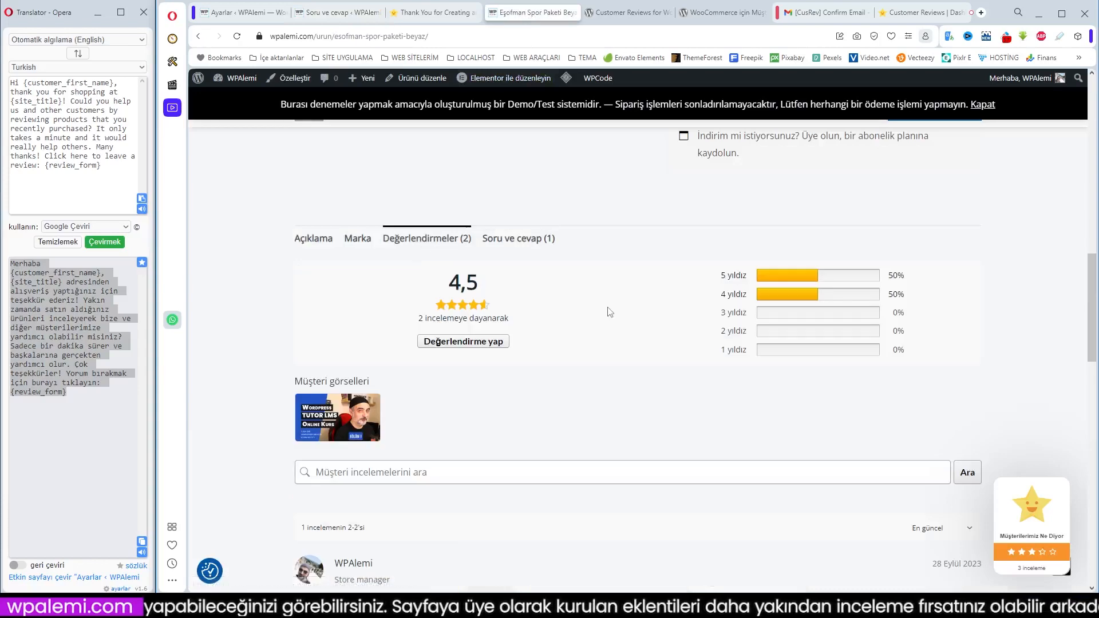
left_click(238, 37)
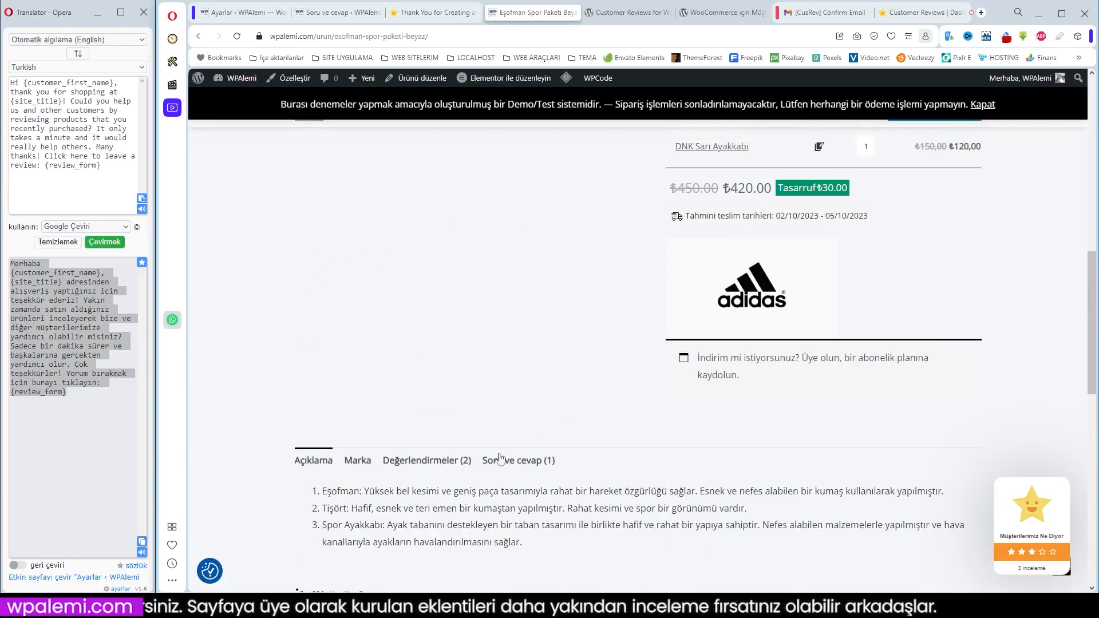
left_click(436, 462)
left_click(507, 467)
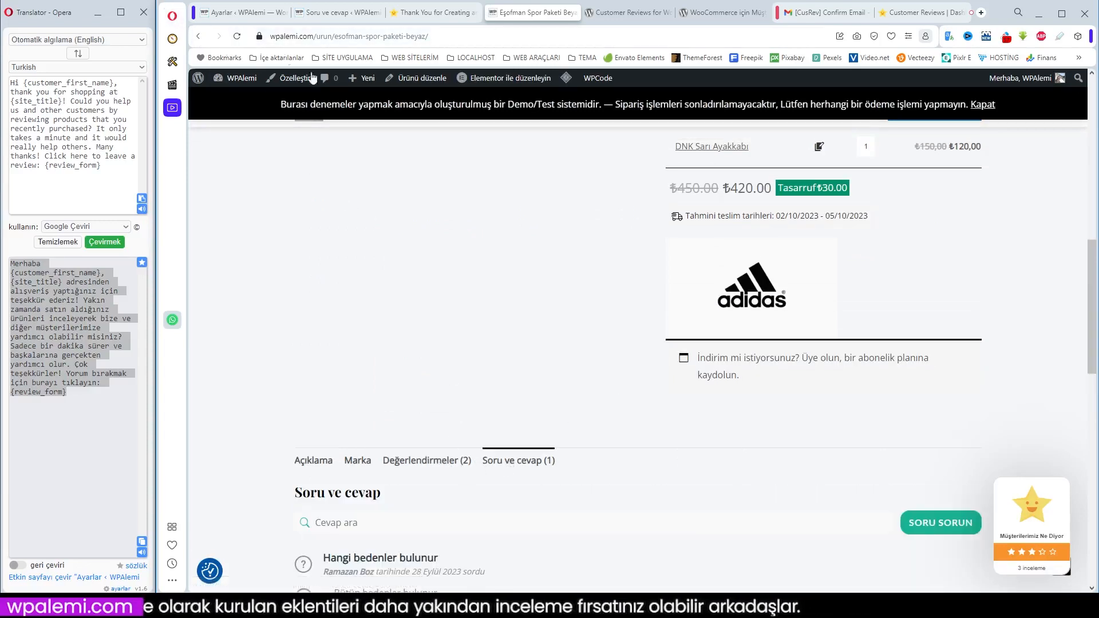
Open a private browser window and load the bookmarked WPAlemi – WordPress Eğitim Sitesi home page
left_click(171, 18)
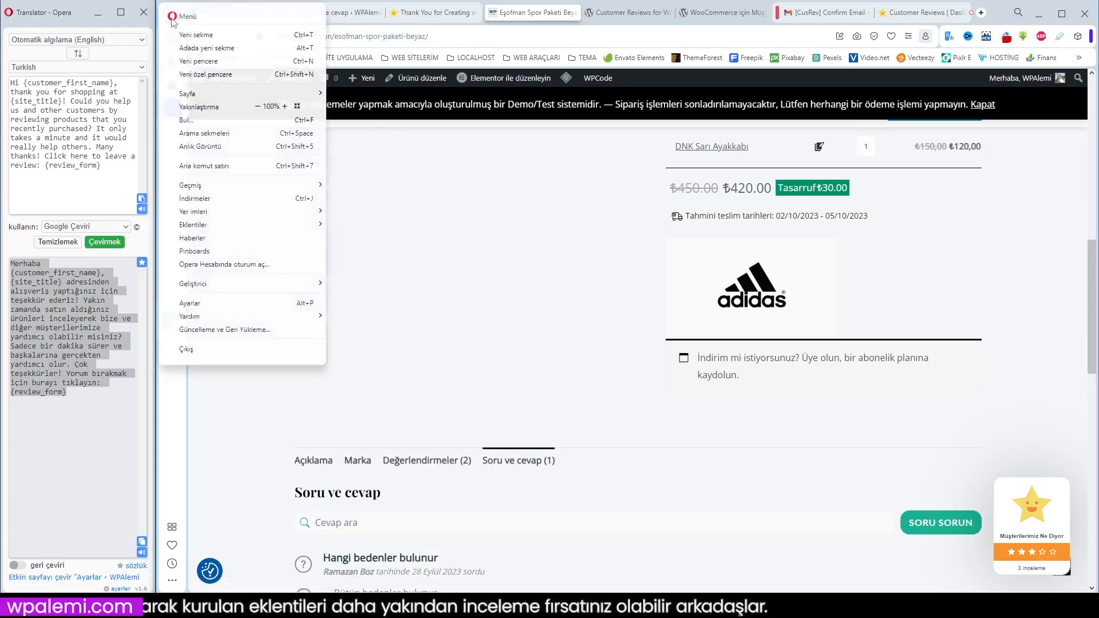
left_click(212, 75)
left_click(407, 62)
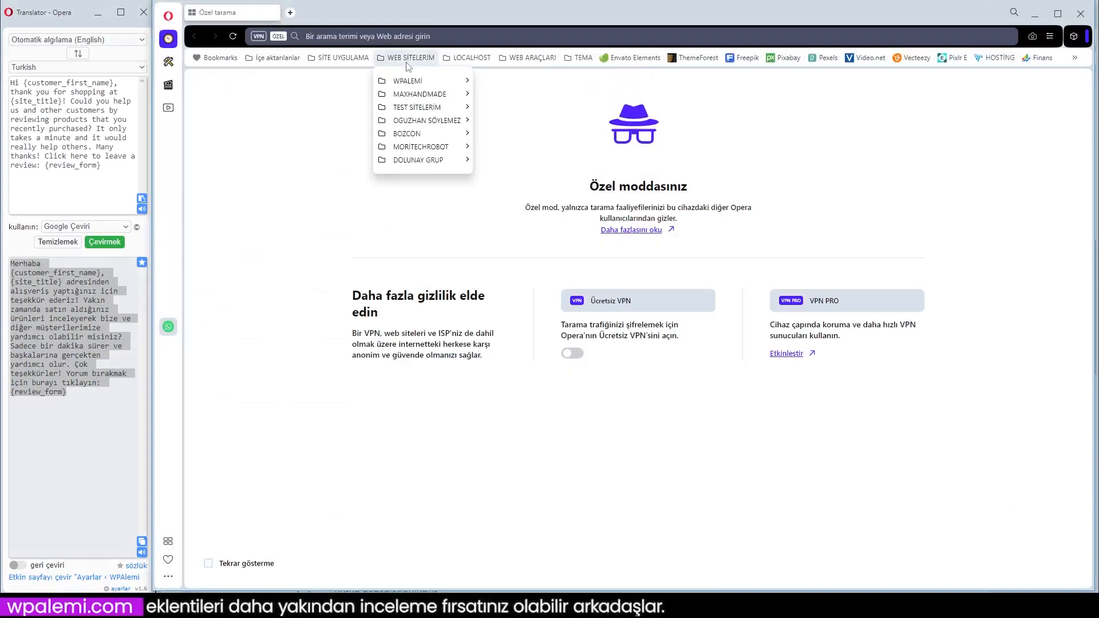
mouse_move(426, 81)
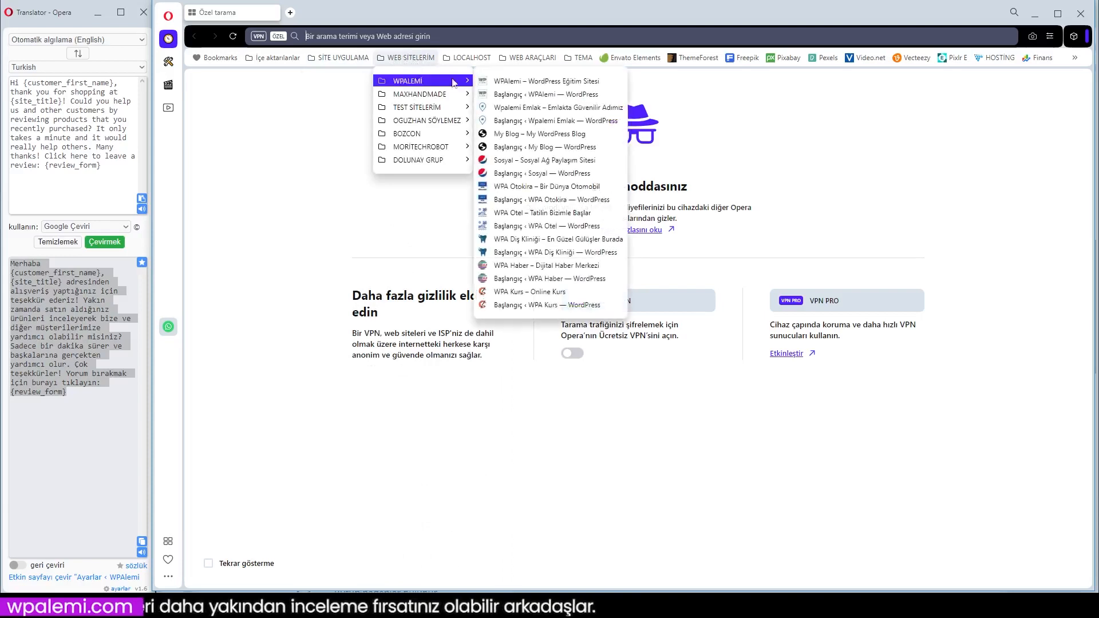
left_click(527, 82)
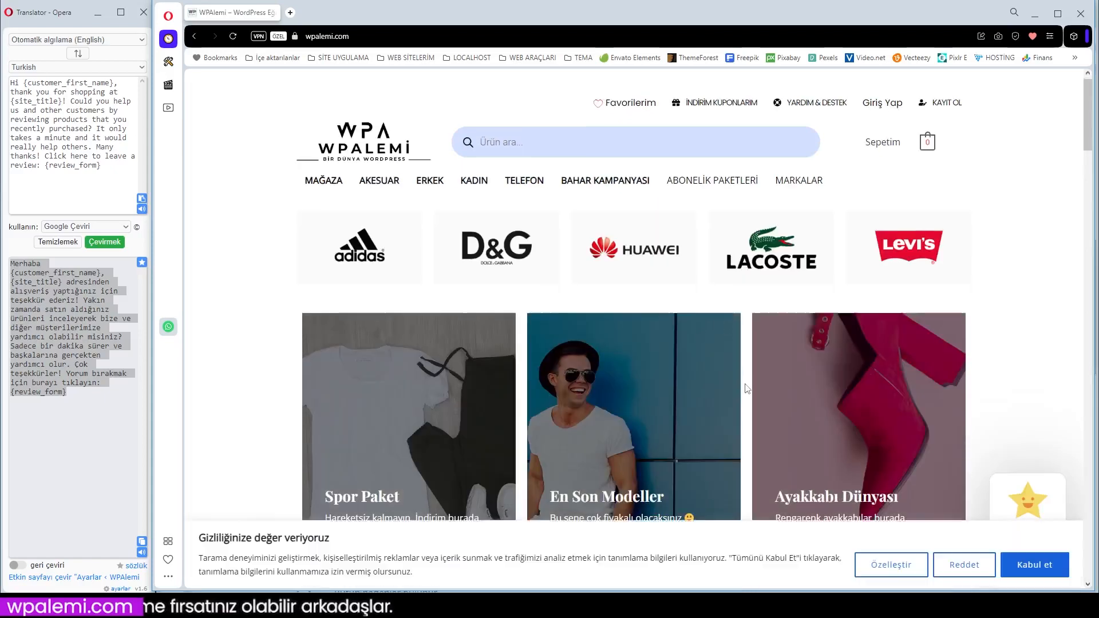
Open the Eşofman Spor Paketi Beyaz product from Özel Ürünler in the private window
scroll(747, 389, "down", 5)
left_click(1038, 568)
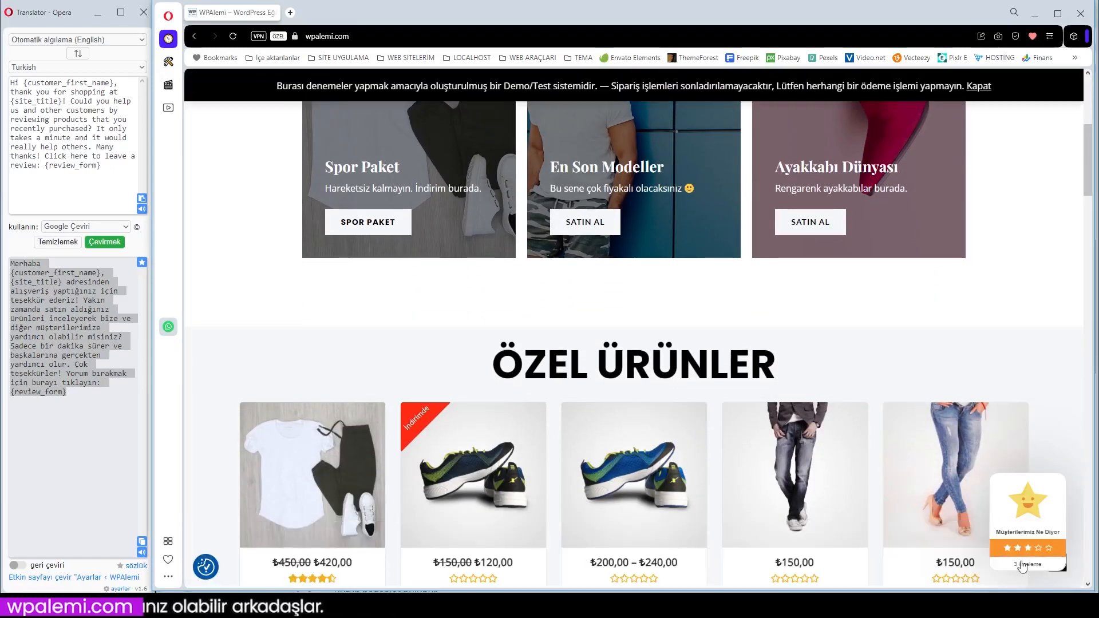
scroll(634, 486, "down", 3)
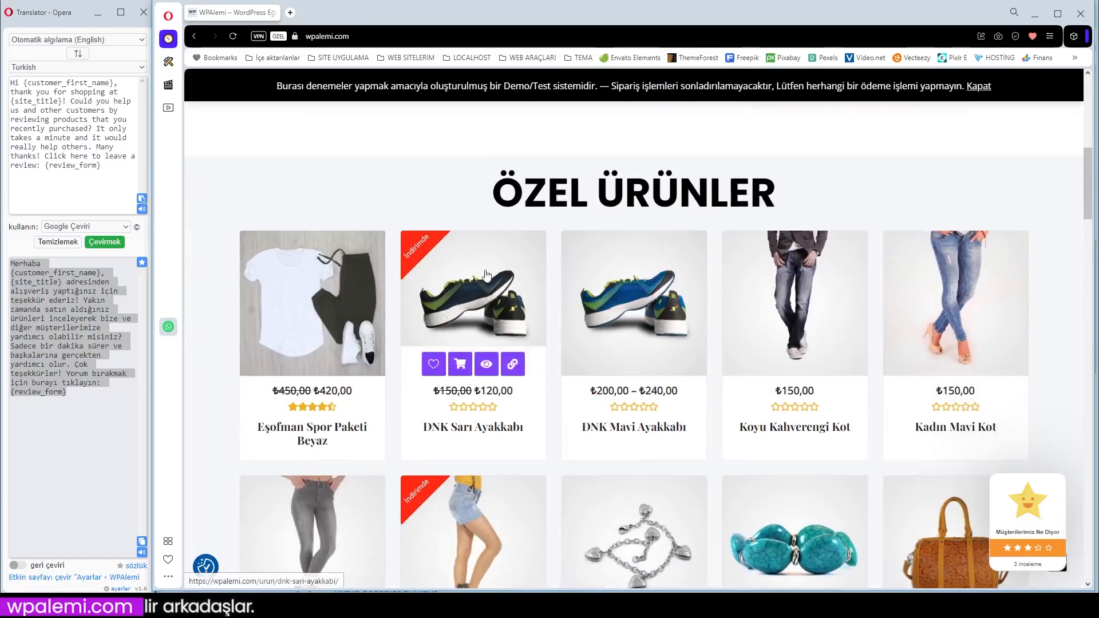
left_click(313, 320)
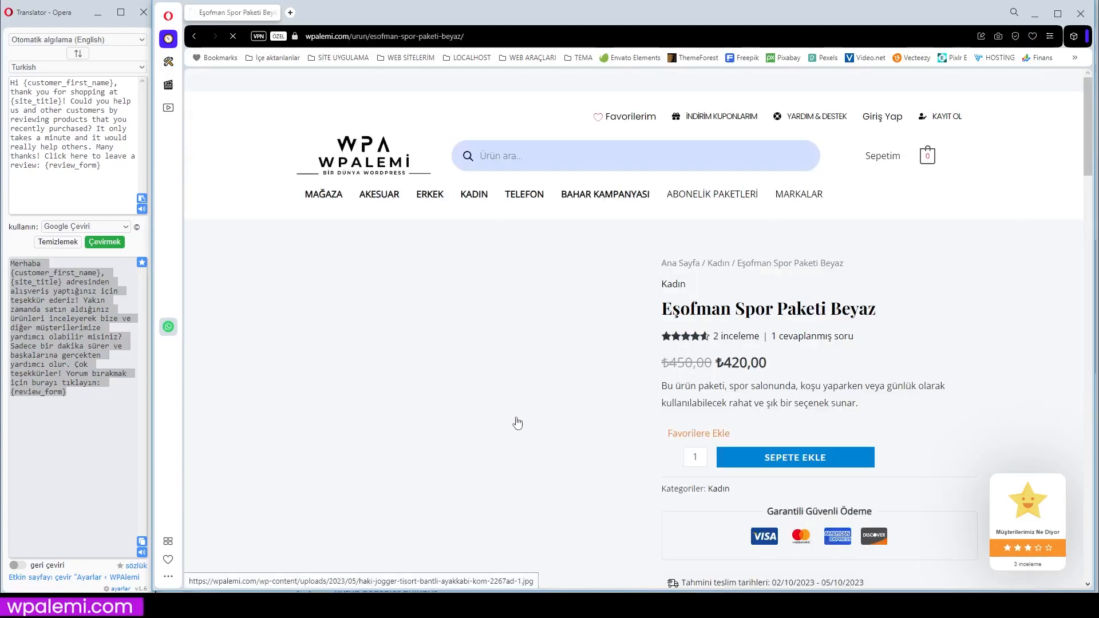
Start a guest review of Eşofman Spor Paketi Beyaz with 2/5 overall, 3/5 for shoe comfort and the text "Çok güzel"
scroll(586, 410, "down", 6)
scroll(588, 412, "down", 7)
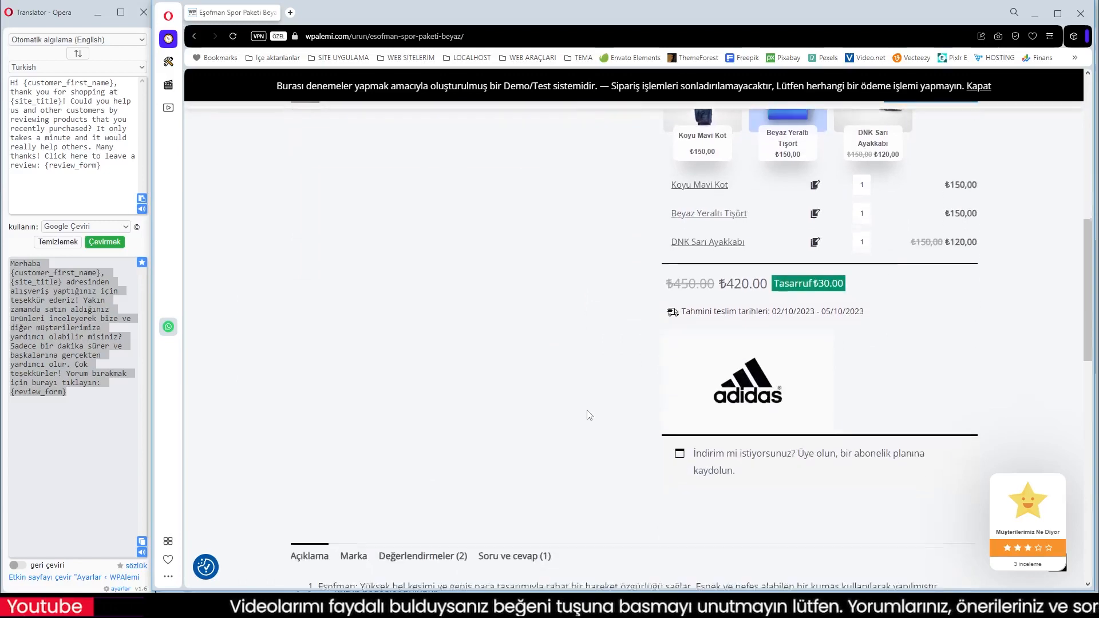
left_click(417, 339)
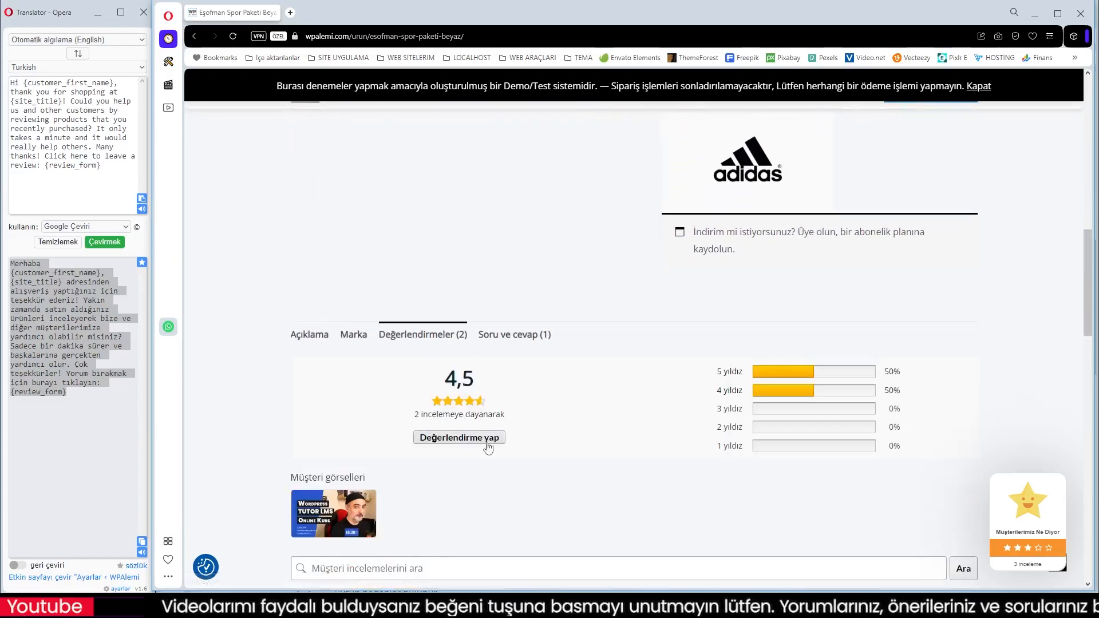
left_click(471, 439)
scroll(536, 454, "down", 2)
left_click(389, 350)
left_click(342, 350)
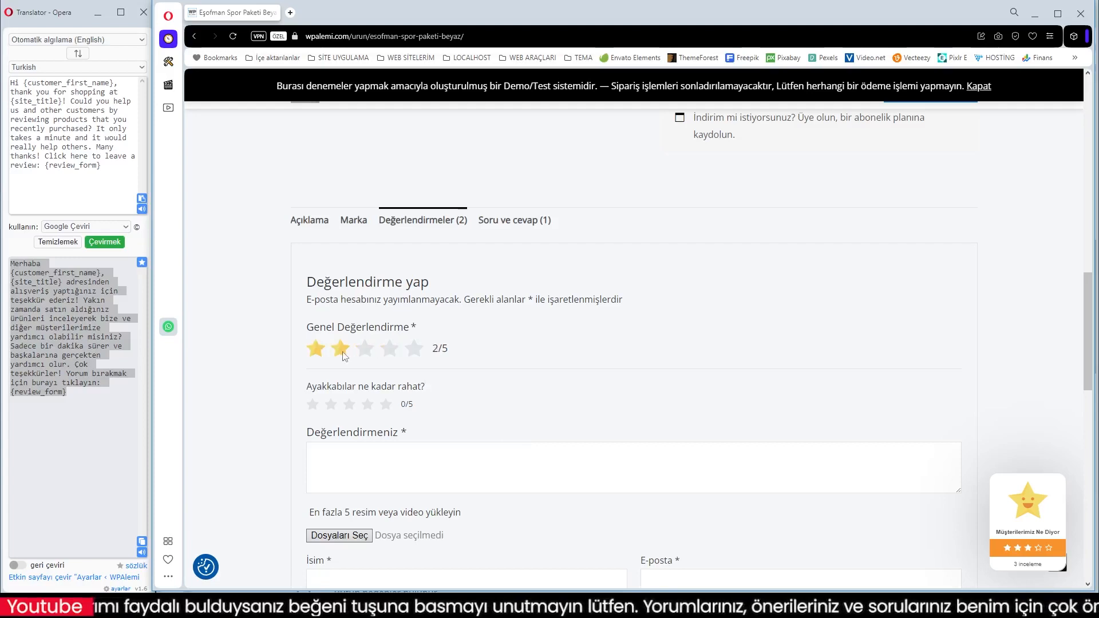
left_click(349, 405)
left_click(340, 458)
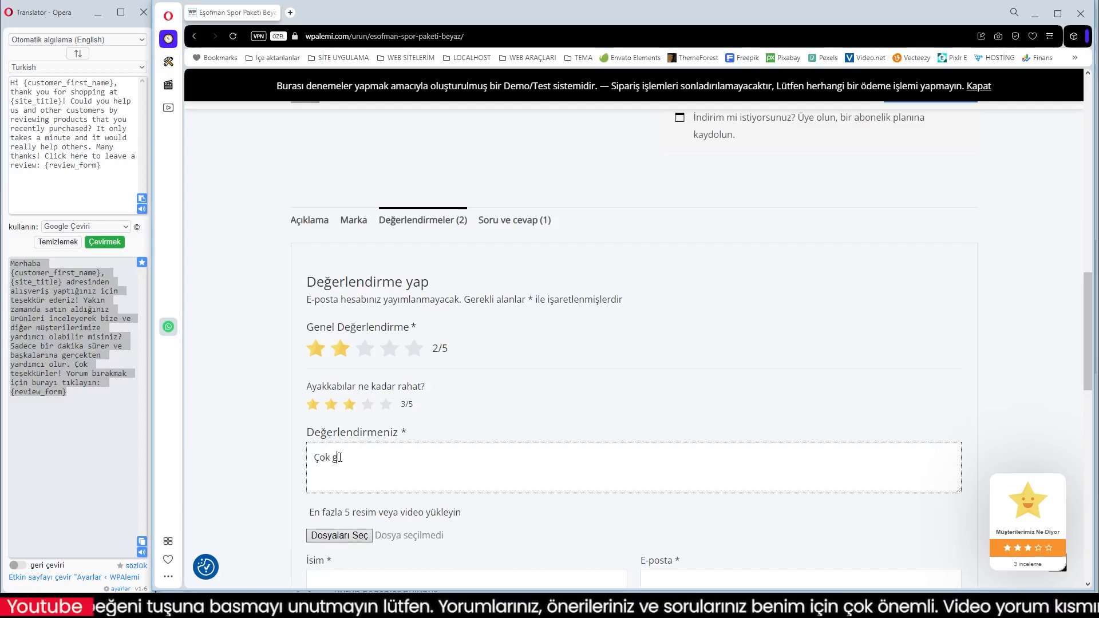
Enter the reviewer's name and e-mail, opt to save these details for future comments, and submit the review
scroll(360, 467, "down", 3)
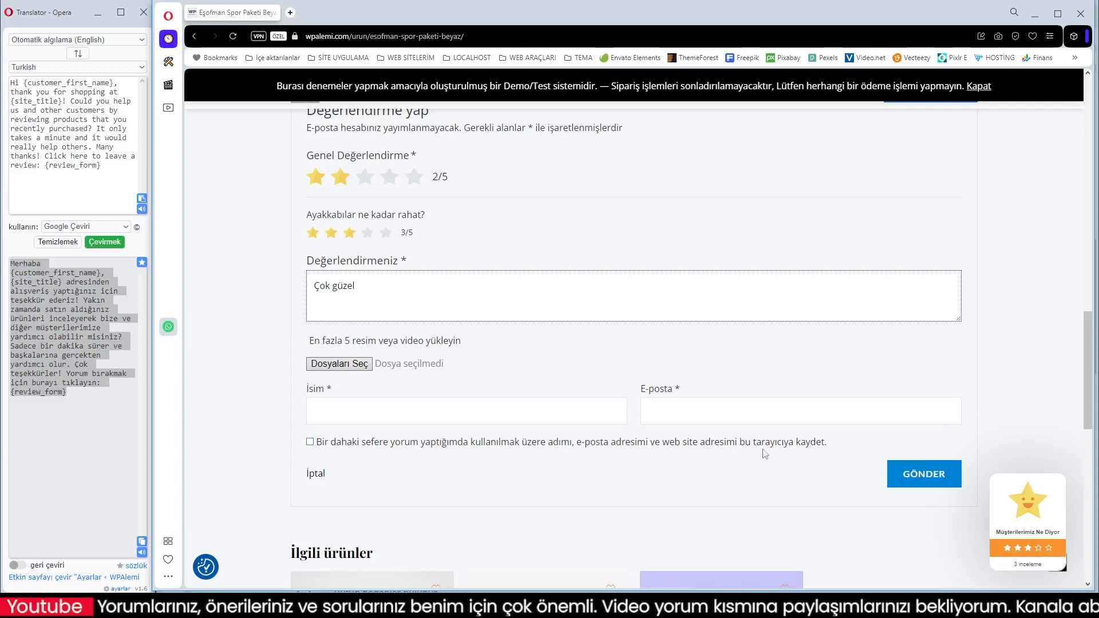
left_click(820, 444)
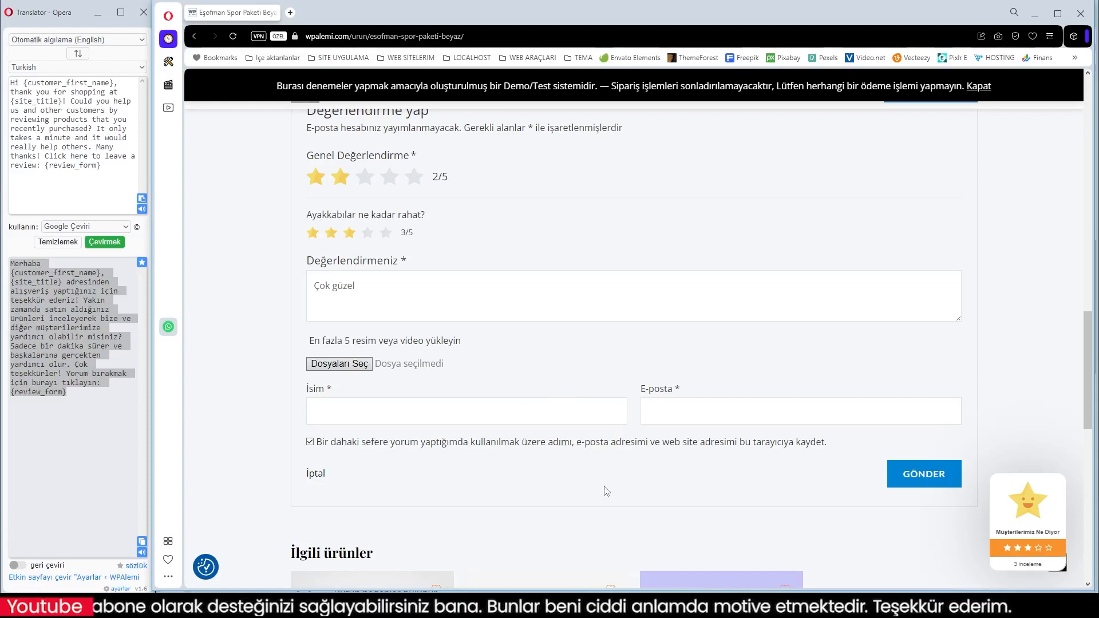
left_click(413, 416)
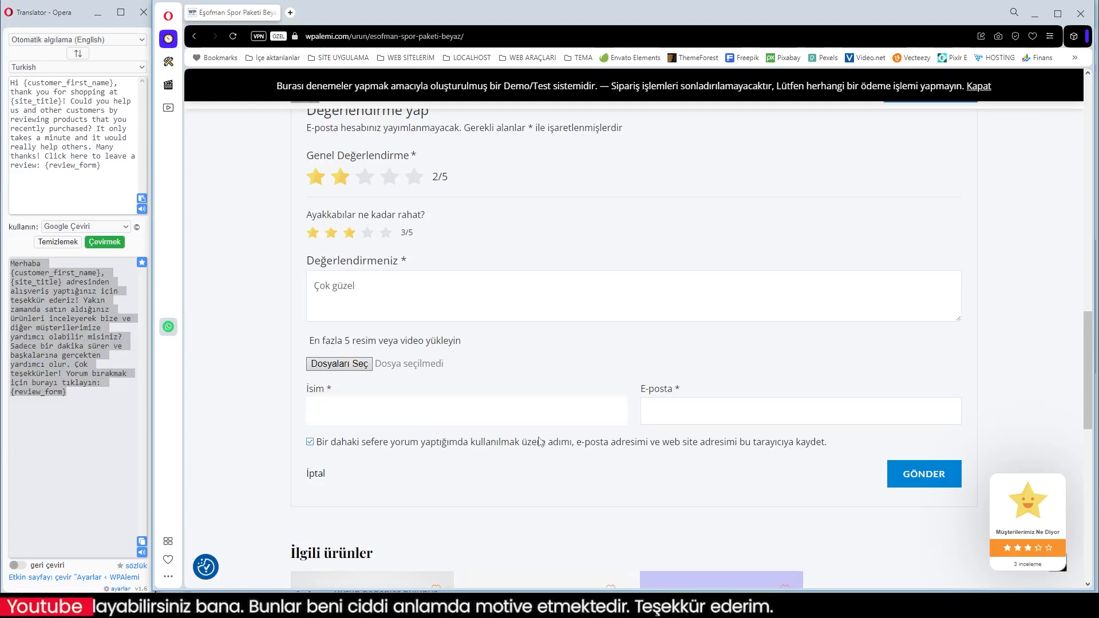
type("Abuzer")
left_click(680, 410)
left_click(717, 446)
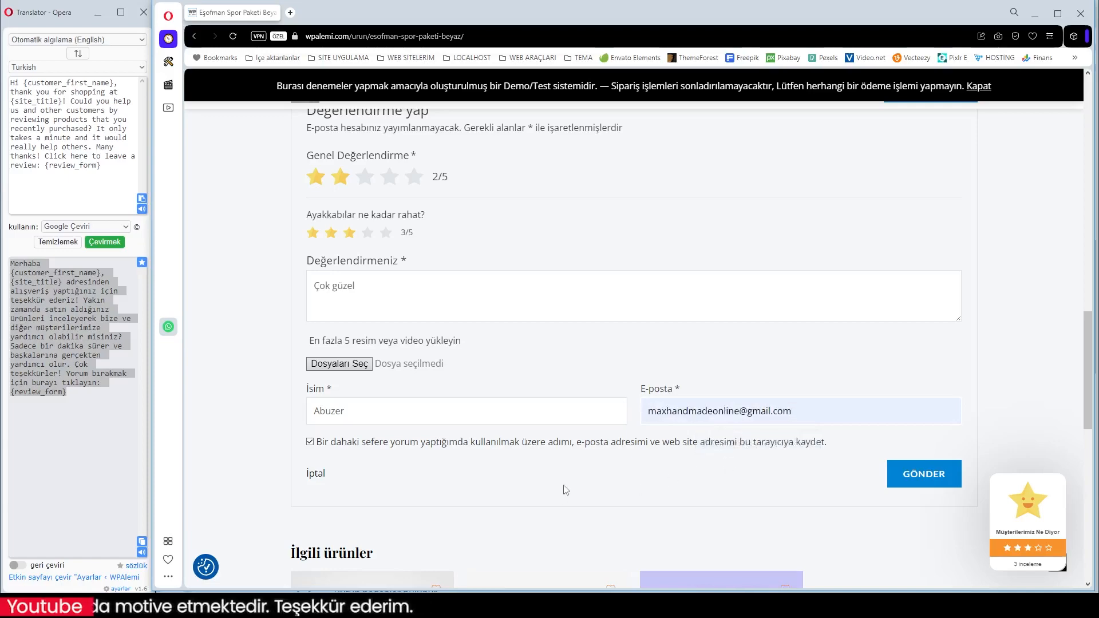
left_click(899, 488)
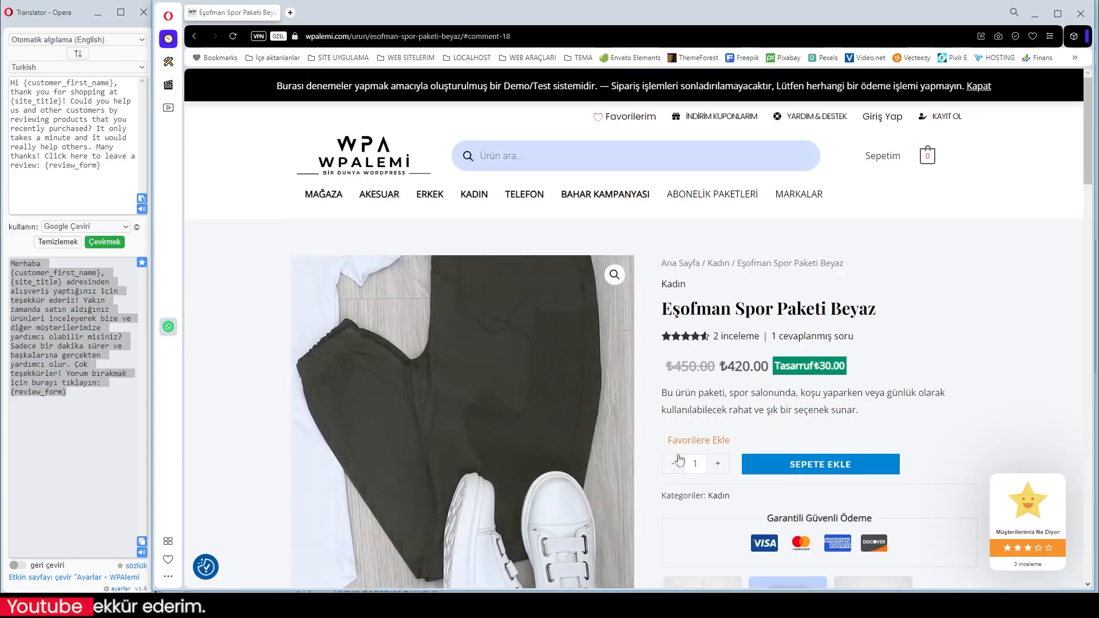
Check the product's review list in the private window for the submitted guest review
scroll(686, 453, "down", 13)
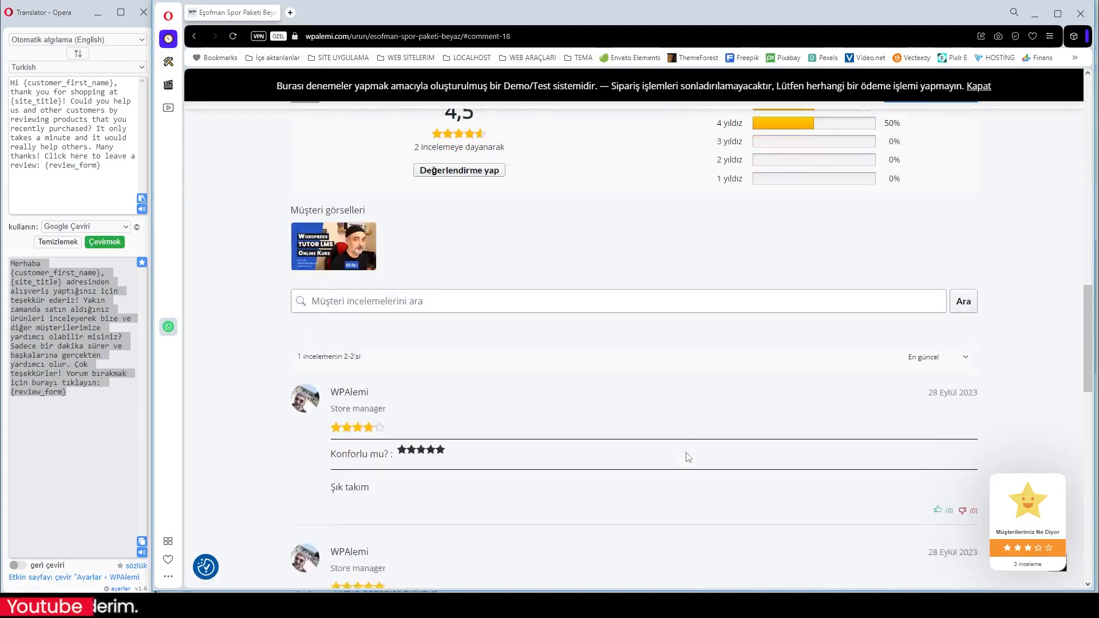
scroll(686, 457, "up", 2)
scroll(686, 457, "down", 5)
scroll(679, 461, "up", 10)
scroll(673, 464, "up", 6)
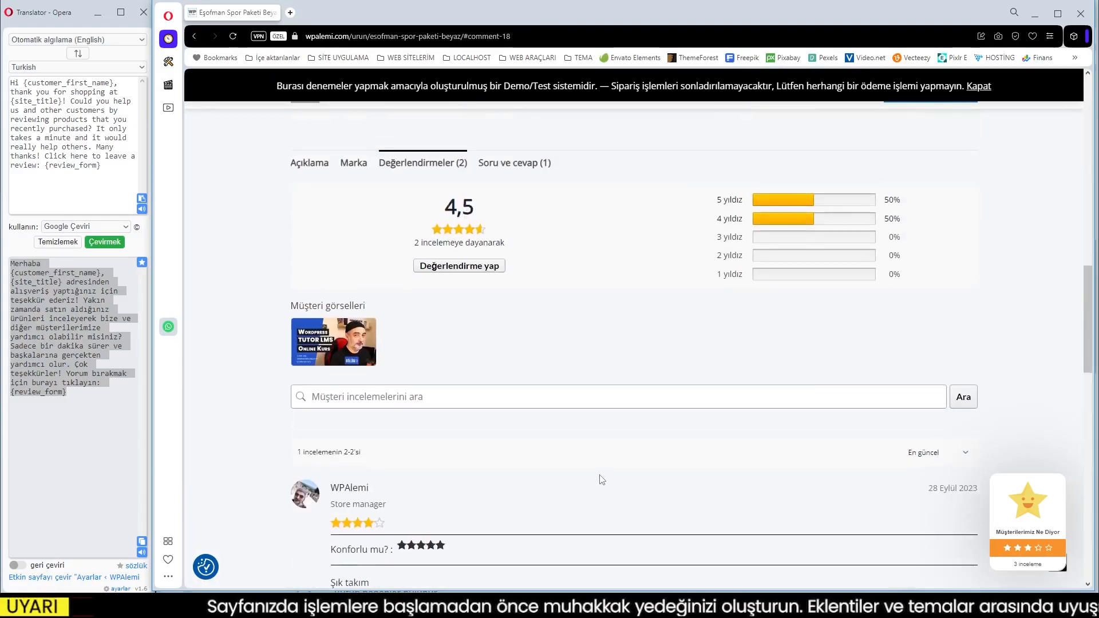
Return to the store admin in the regular browser window and list the İstenmeyen reviews under İncelemeler
left_click(1036, 15)
left_click(268, 15)
left_click(334, 12)
left_click(259, 15)
left_click(284, 13)
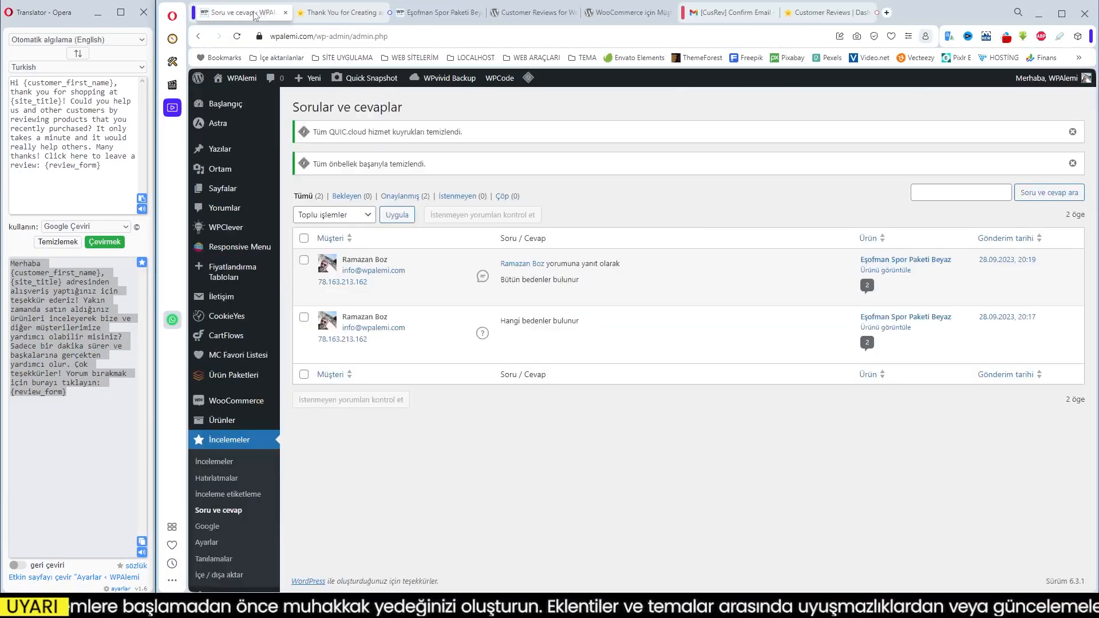
left_click(230, 448)
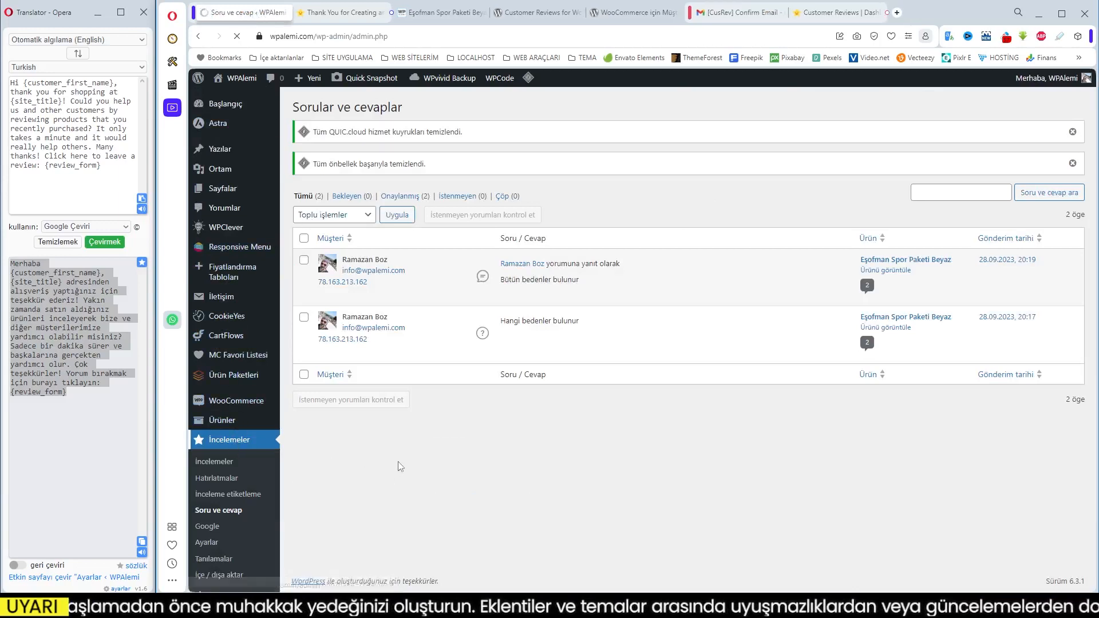
left_click(457, 131)
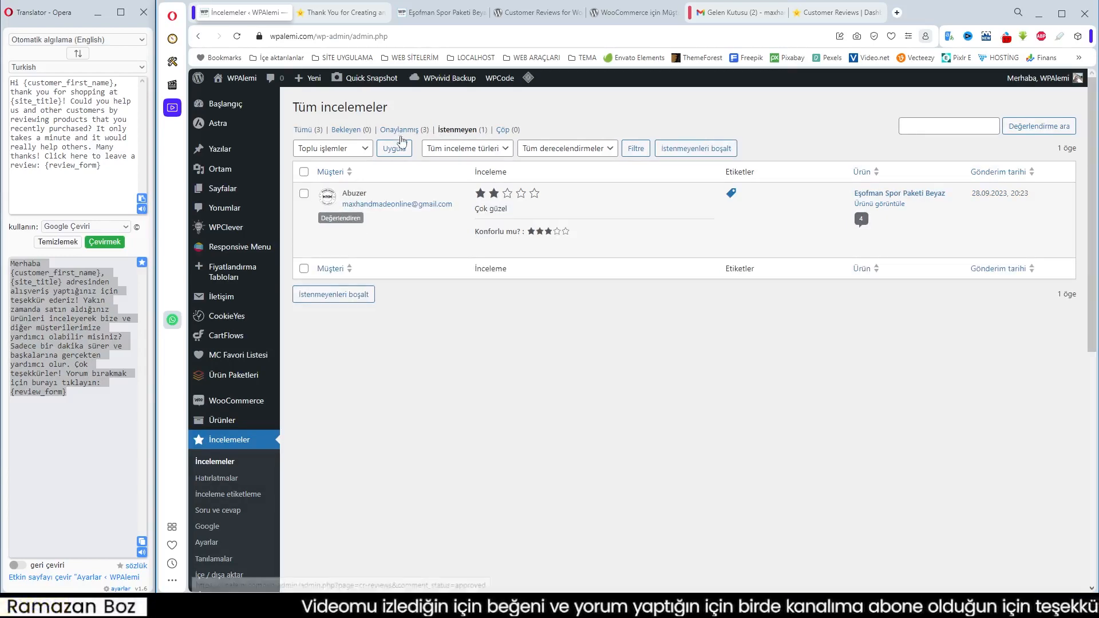
Mark the guest's "Çok güzel" review as not spam
mouse_move(516, 240)
left_click(304, 194)
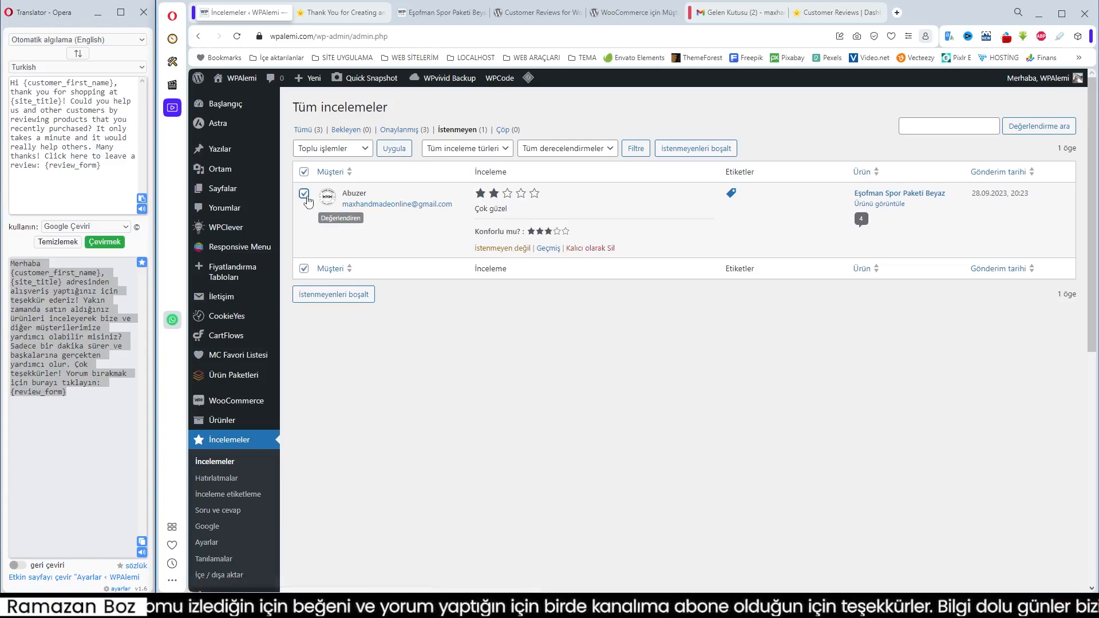
left_click(491, 247)
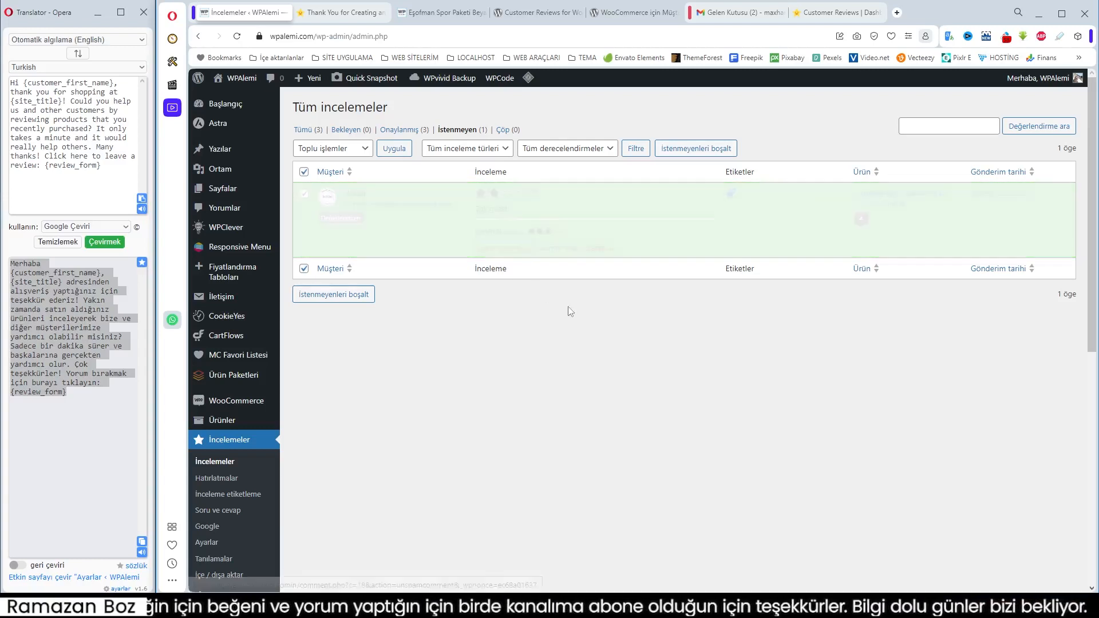
Find the guest's "Çok güzel" review among the Bekleyen reviews and approve it
left_click(395, 132)
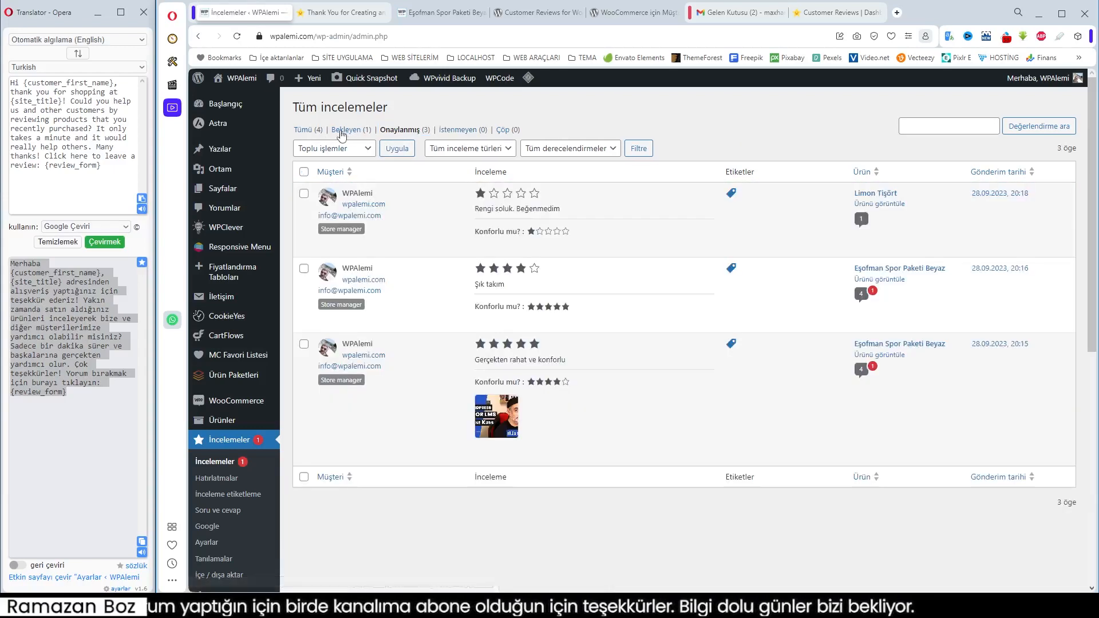
left_click(313, 131)
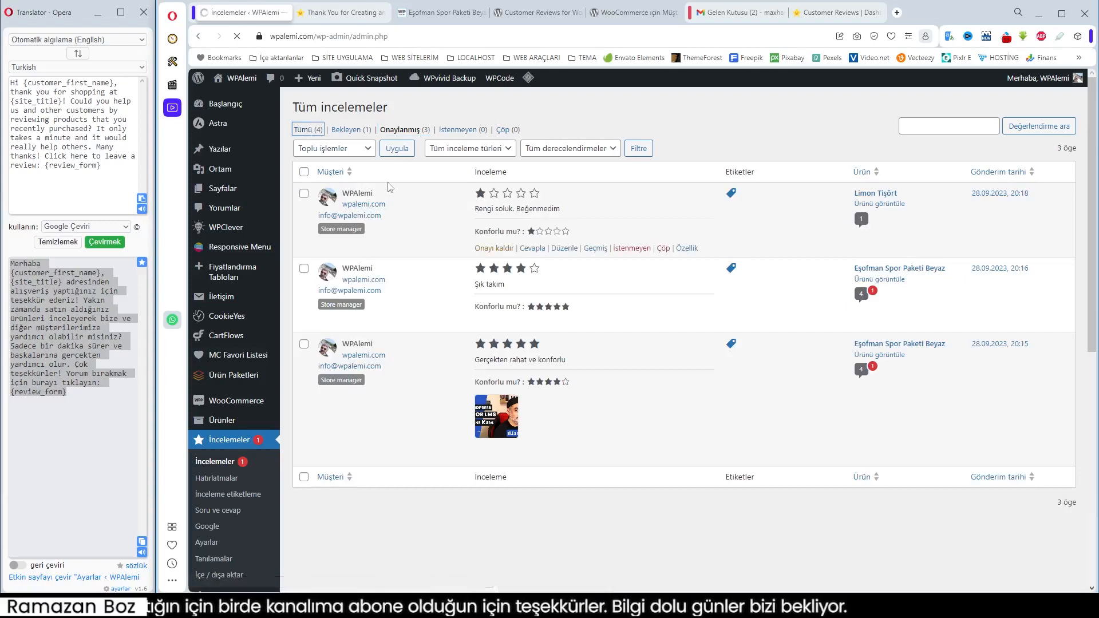
left_click(347, 131)
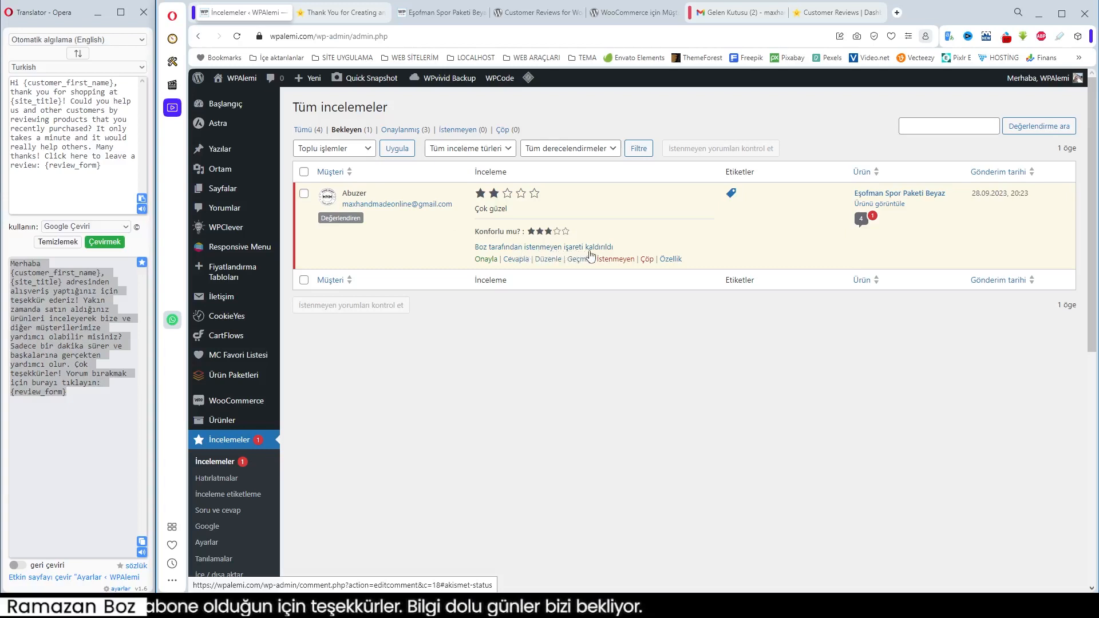
left_click(485, 260)
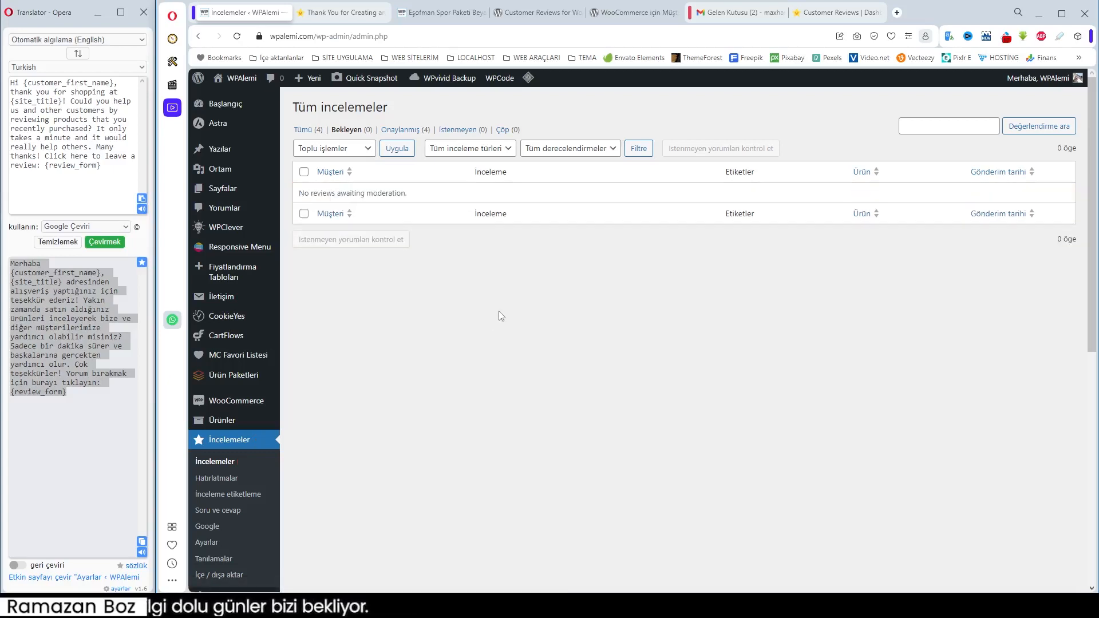
Reload the Eşofman Spor Paketi Beyaz storefront page and look over the customer reviews under Değerlendirmeler
left_click(442, 12)
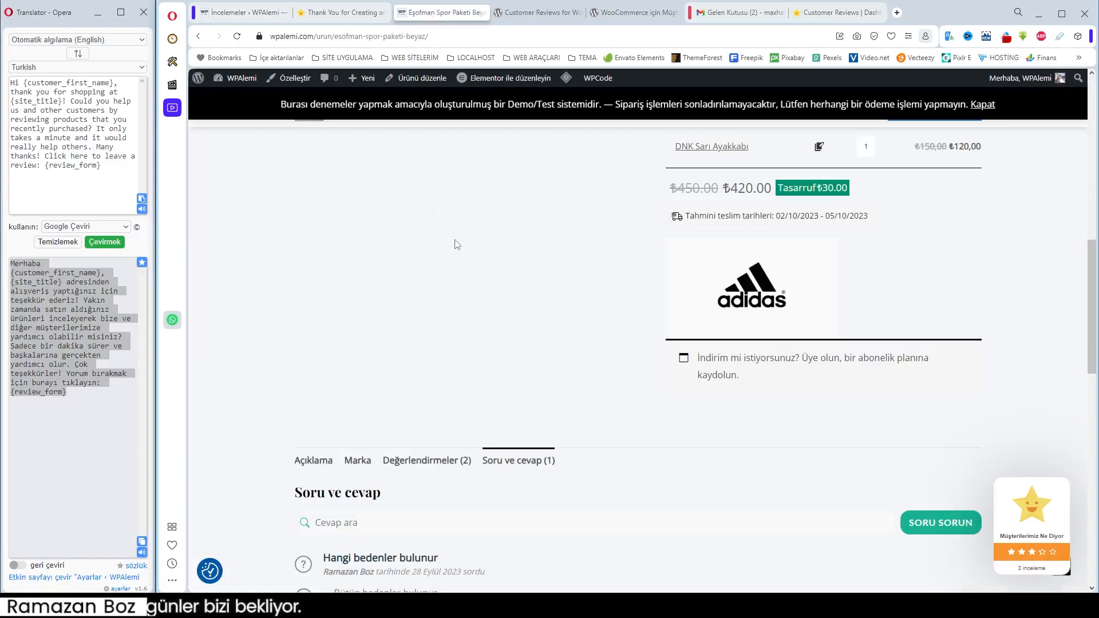
left_click(236, 37)
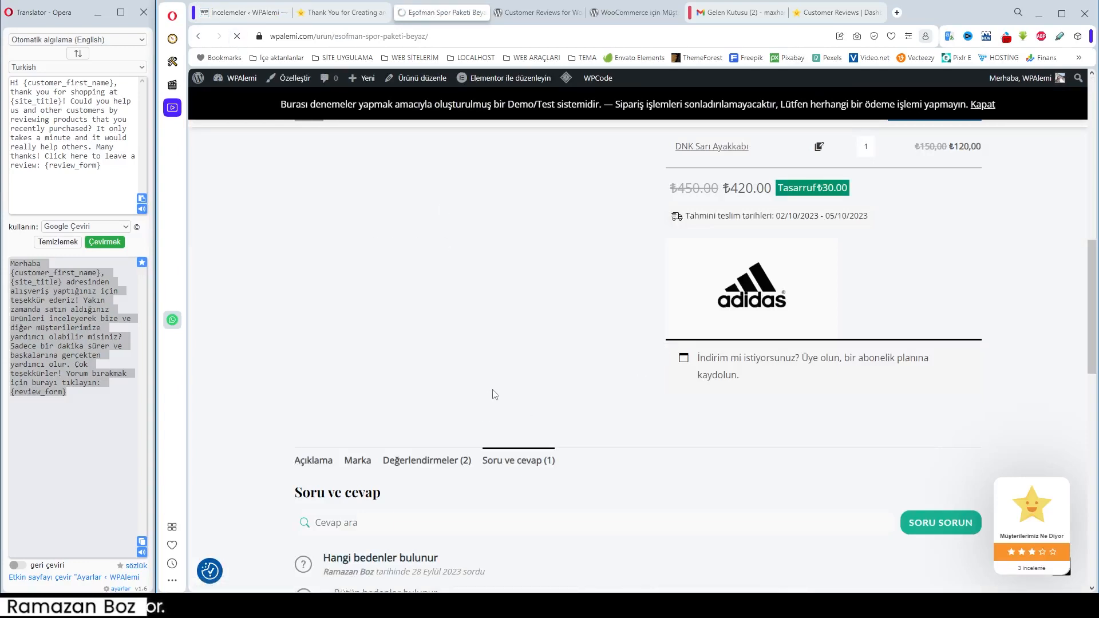
scroll(491, 393, "down", 5)
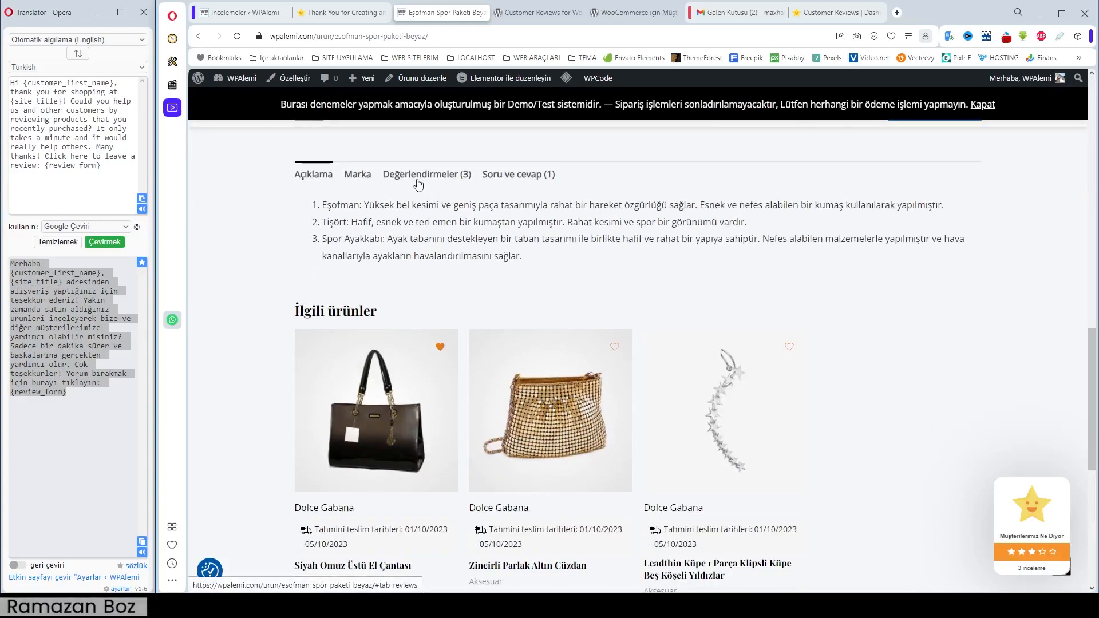
left_click(417, 179)
scroll(593, 301, "down", 4)
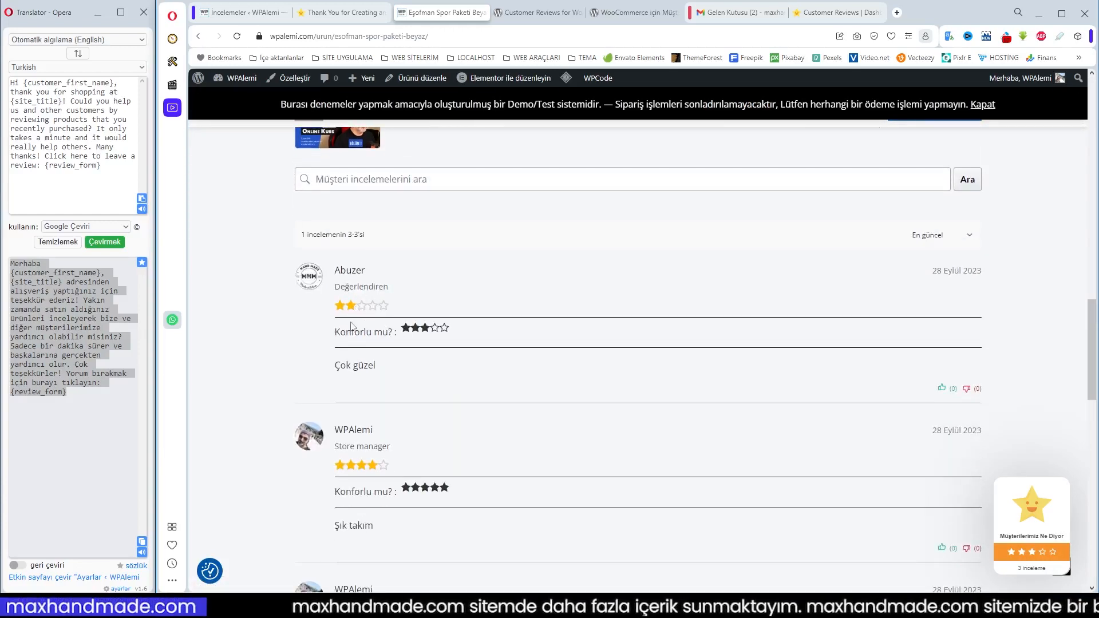
scroll(406, 369, "down", 4)
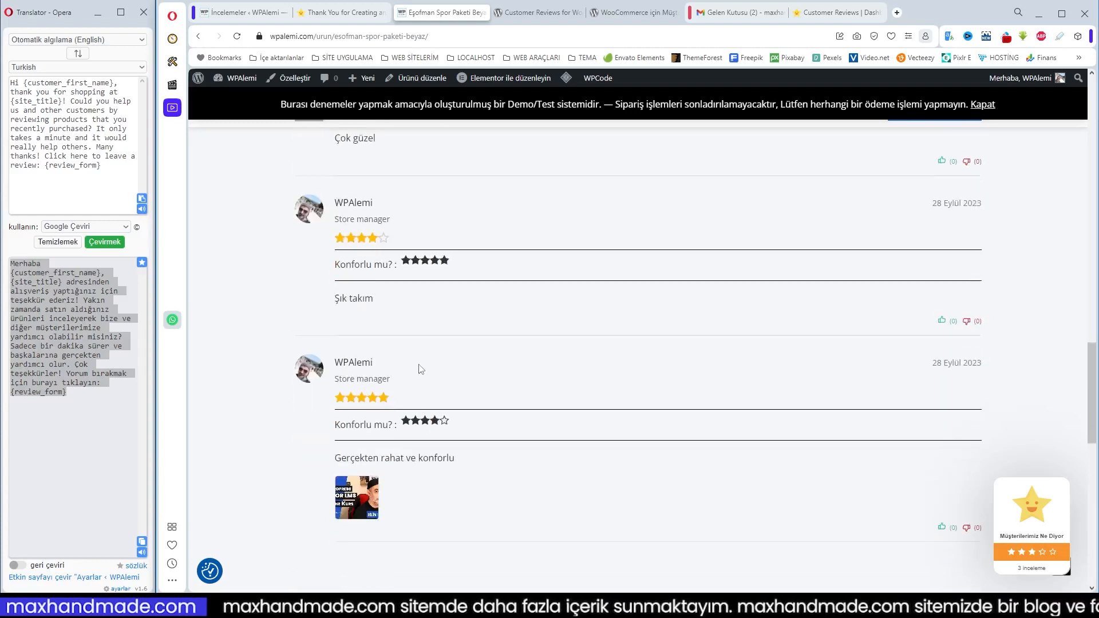
scroll(424, 368, "up", 5)
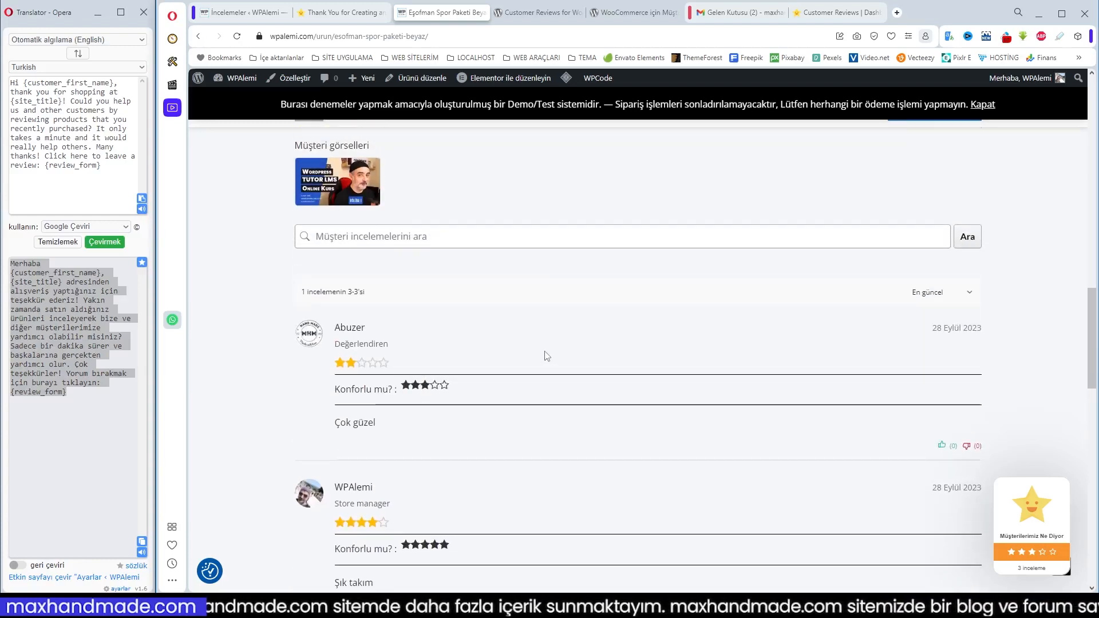
scroll(549, 357, "down", 2)
scroll(502, 332, "down", 3)
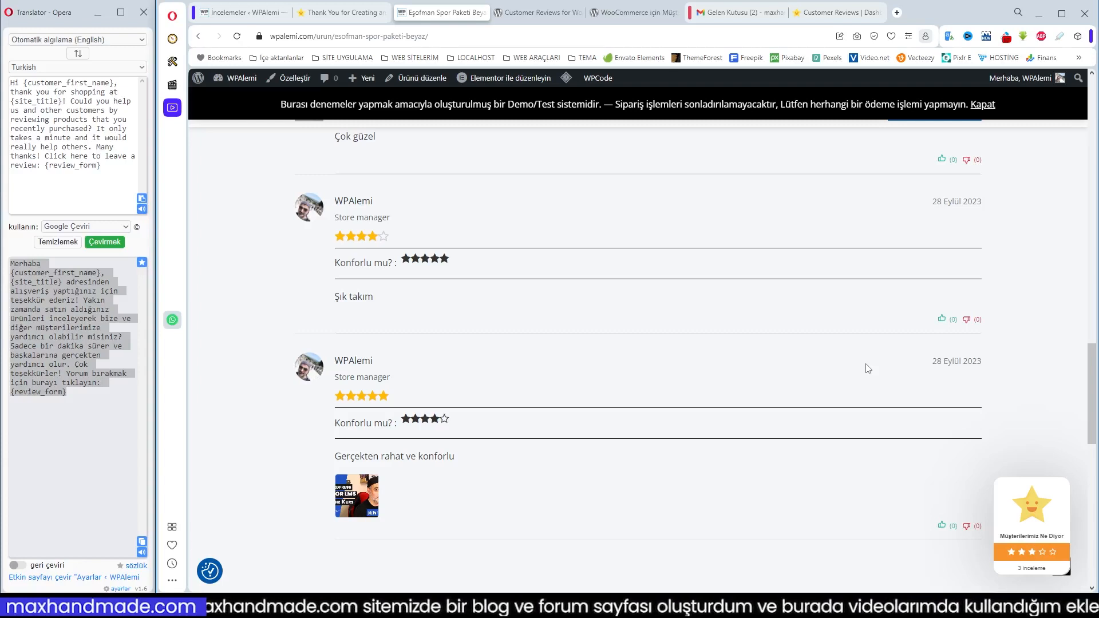
Compare the product's star rating summary with the store and product ratings in the expanded Müşterilerimiz Ne Diyor badge
scroll(869, 369, "up", 8)
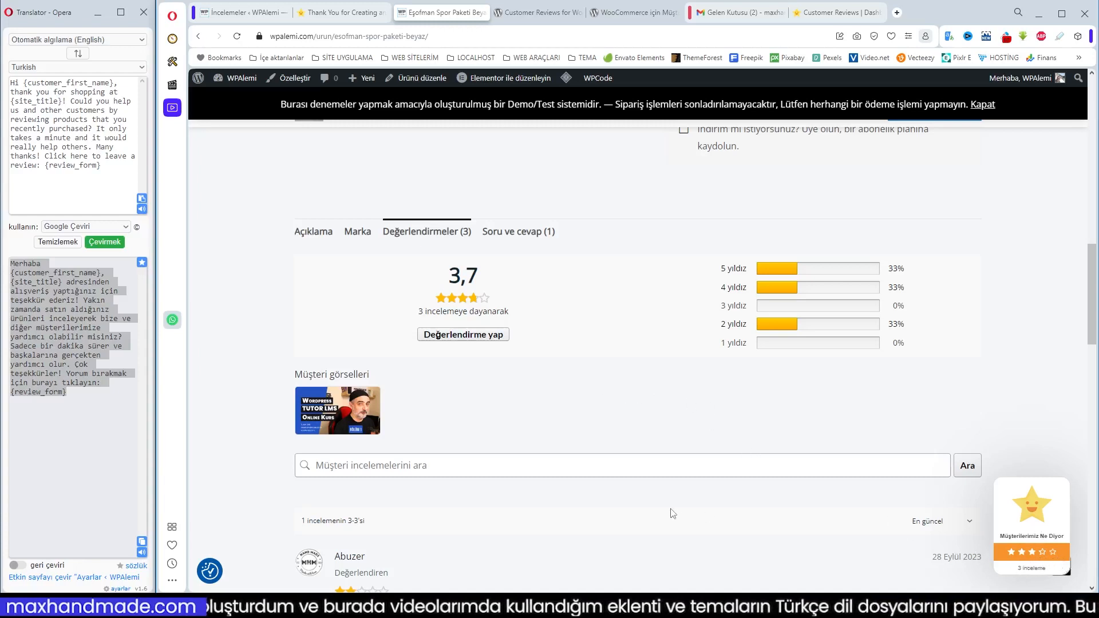
scroll(688, 523, "down", 6)
mouse_move(990, 545)
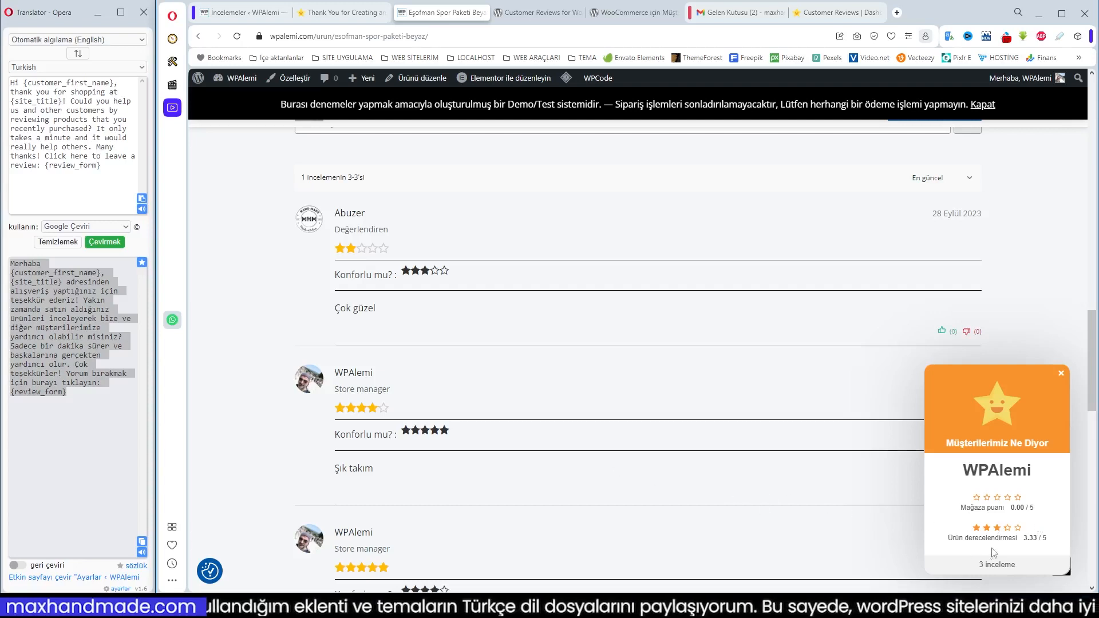
scroll(760, 522, "up", 8)
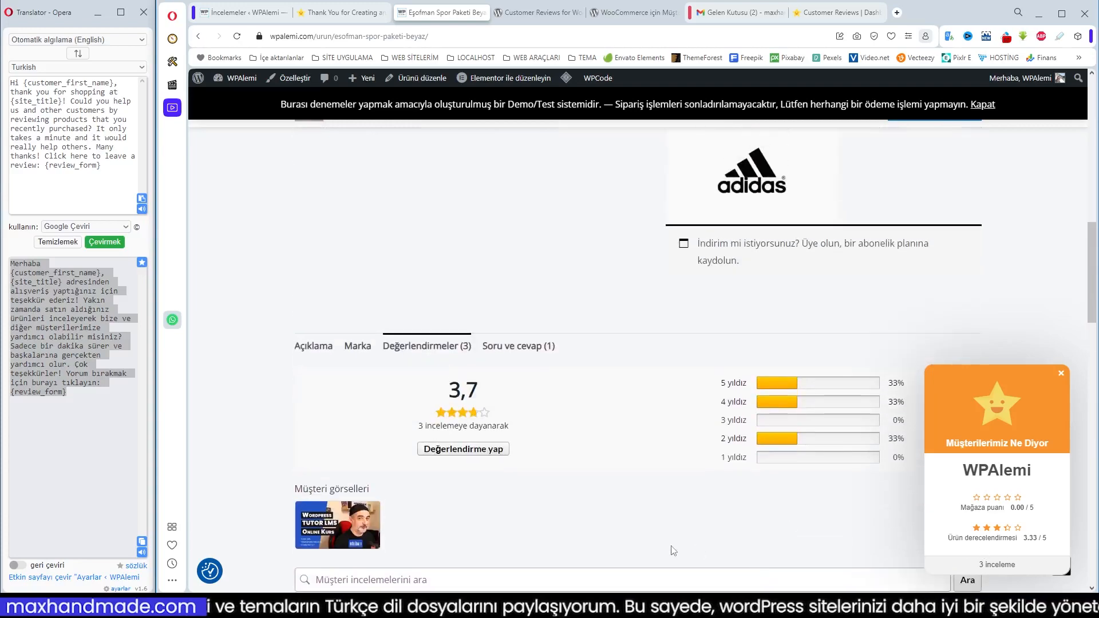
scroll(673, 550, "up", 2)
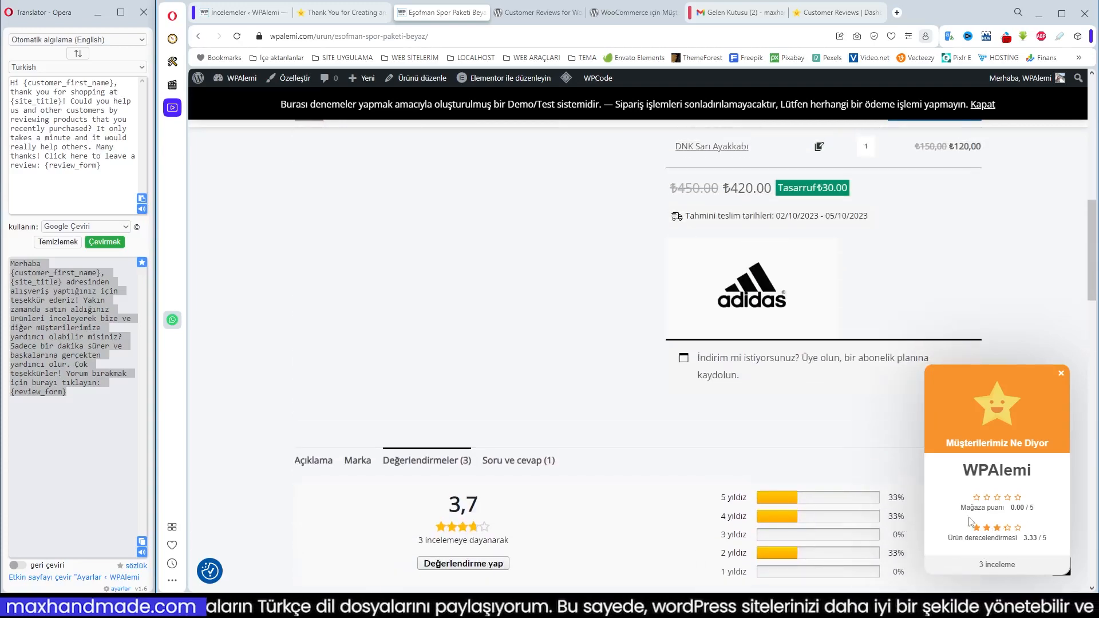
scroll(971, 522, "down", 3)
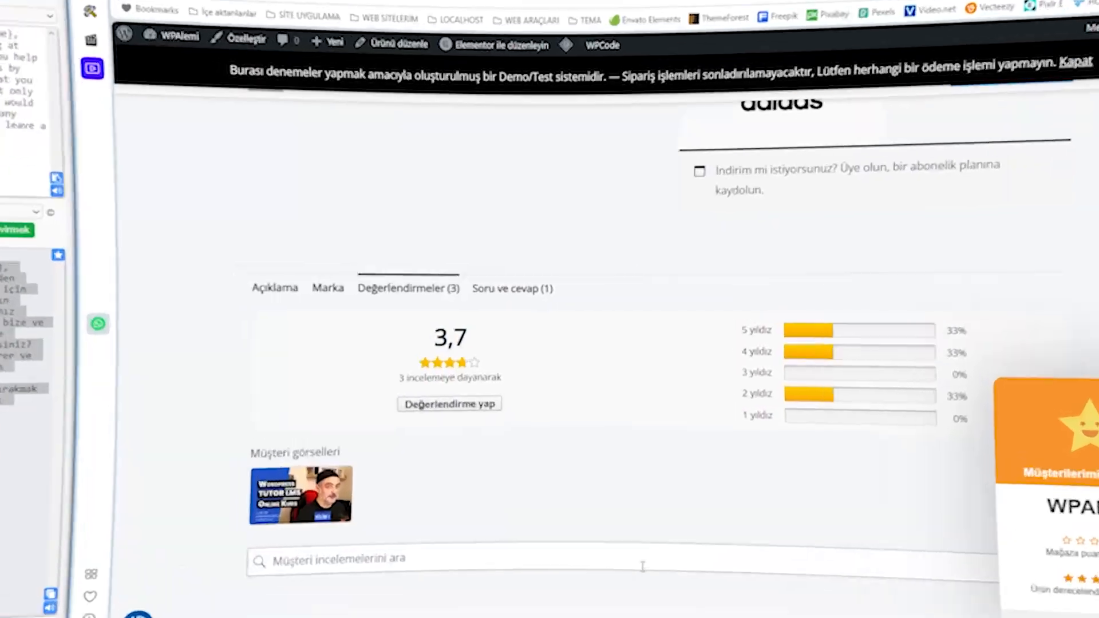